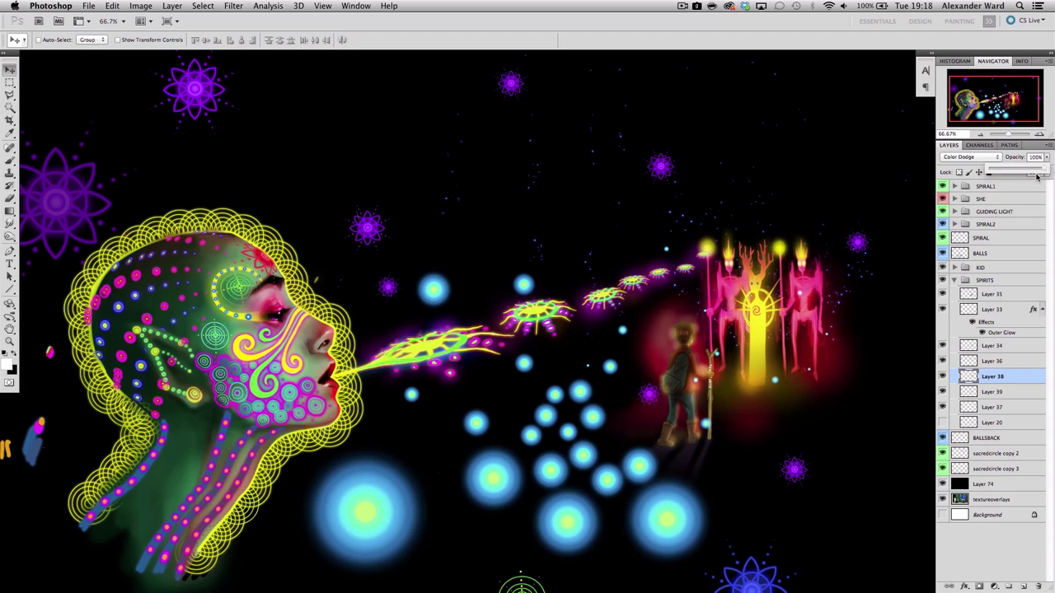
- Try different opacity values on Layer 39 in the SPIRITS group to compare the strength of its glow
left_click(973, 394)
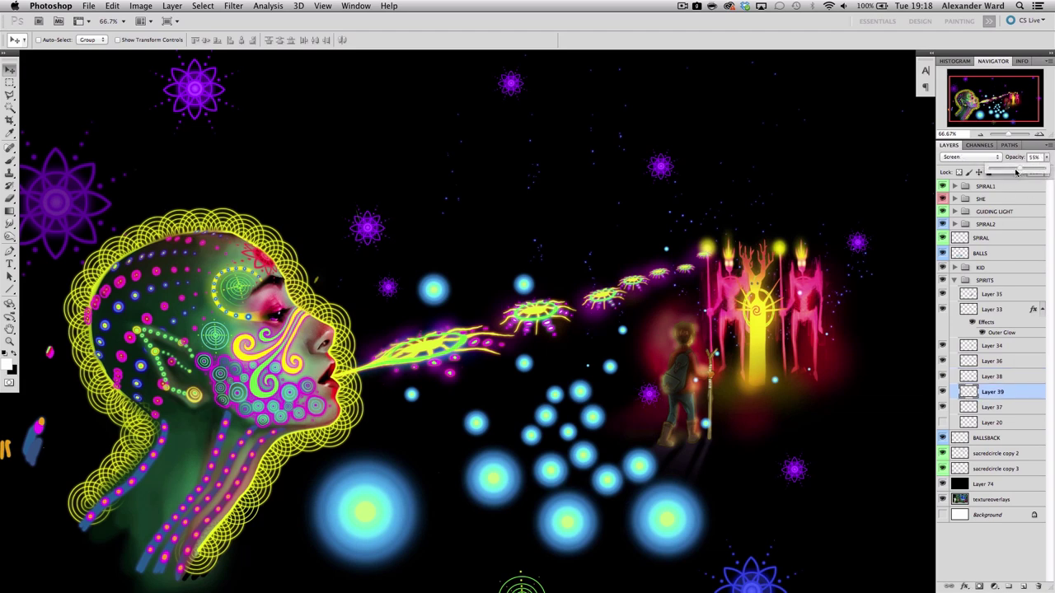
left_click_drag(1017, 170, 993, 174)
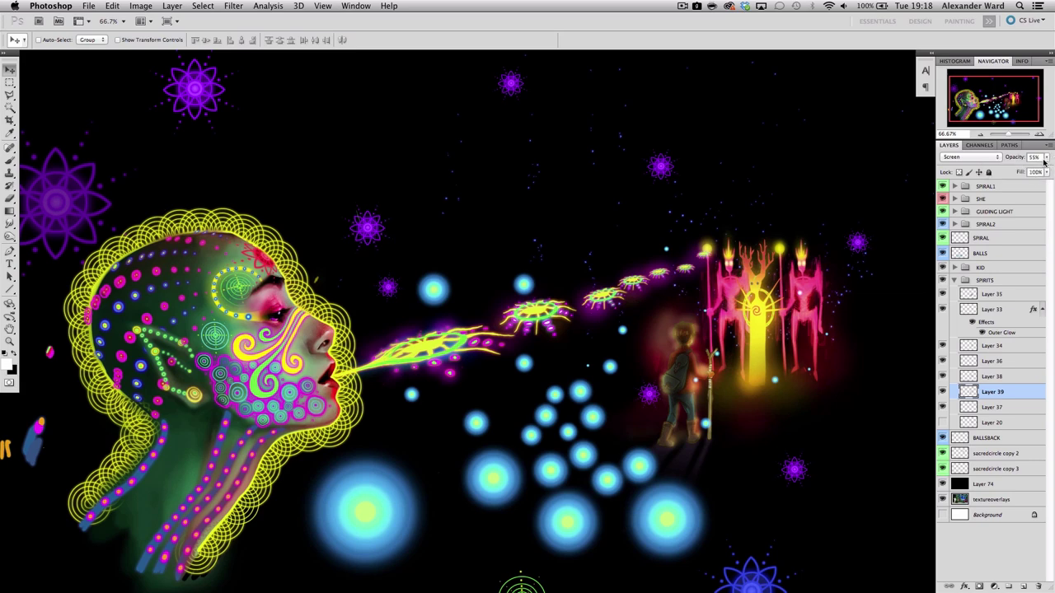
left_click_drag(1035, 169, 1044, 160)
- Try rotating the sacredcircle copy 2 layer about its centre with Free Transform, and undo the rotation
left_click(981, 439)
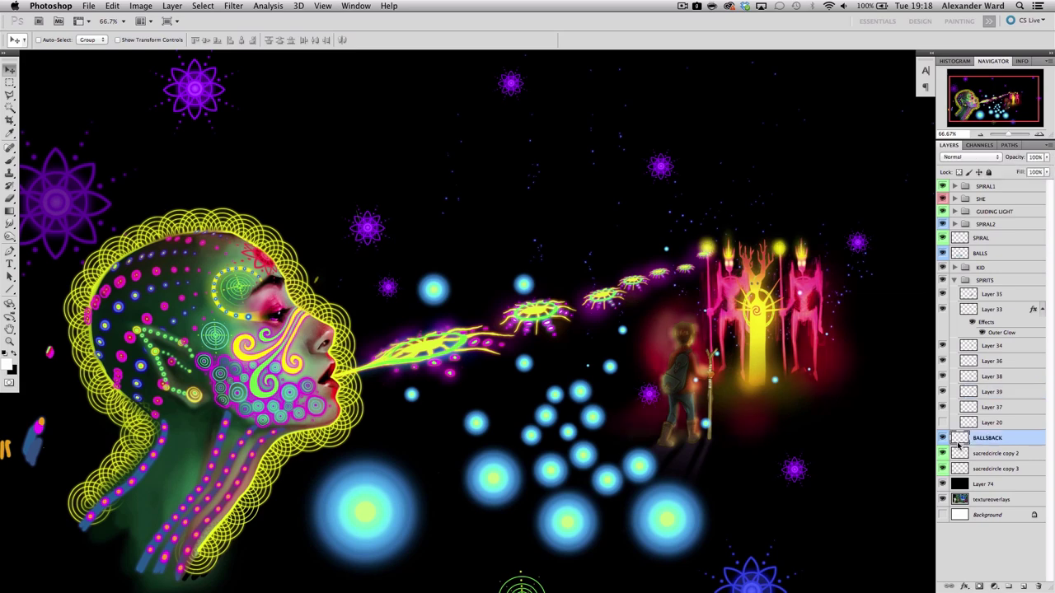
left_click(957, 459)
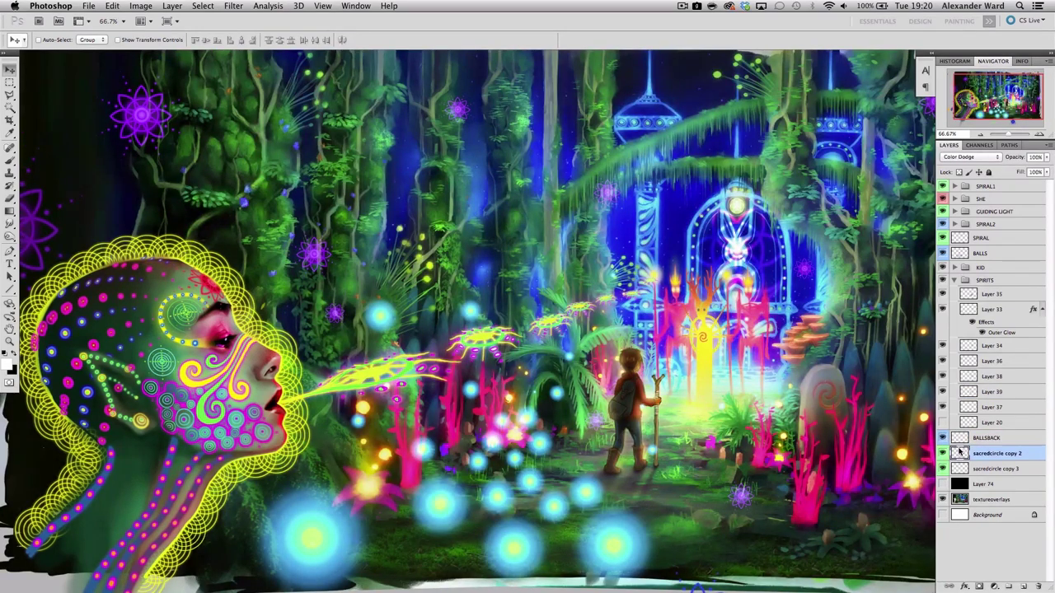
key("super+t")
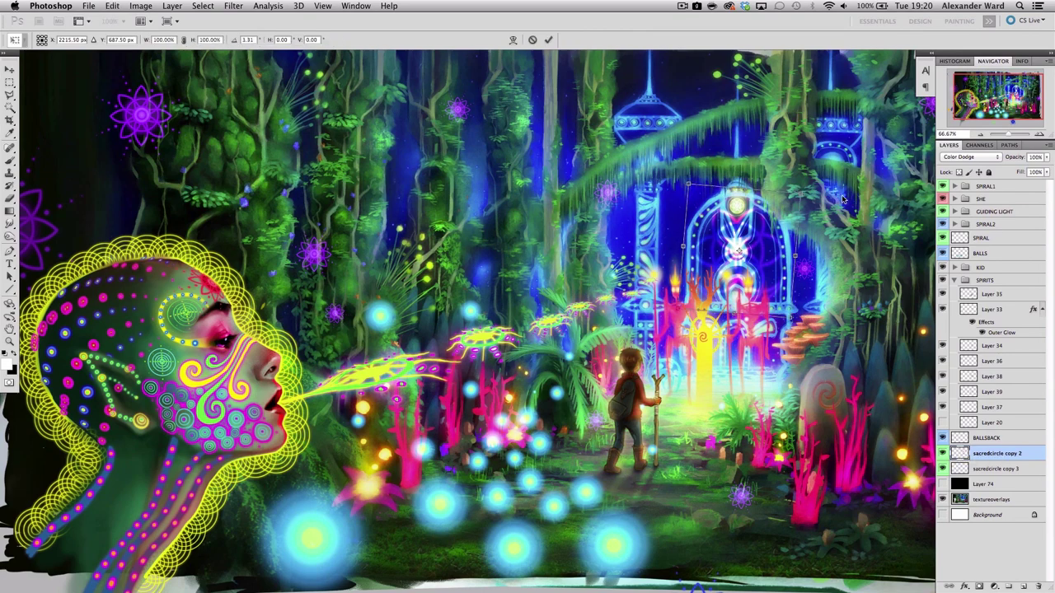
left_click_drag(826, 207, 883, 253)
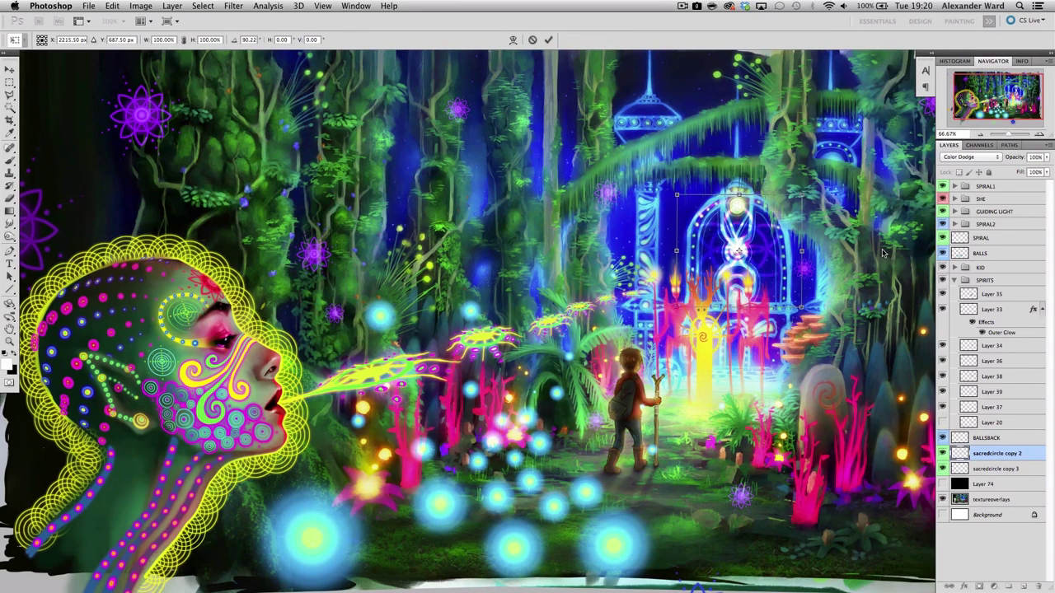
left_click_drag(811, 330, 729, 367)
key("Return")
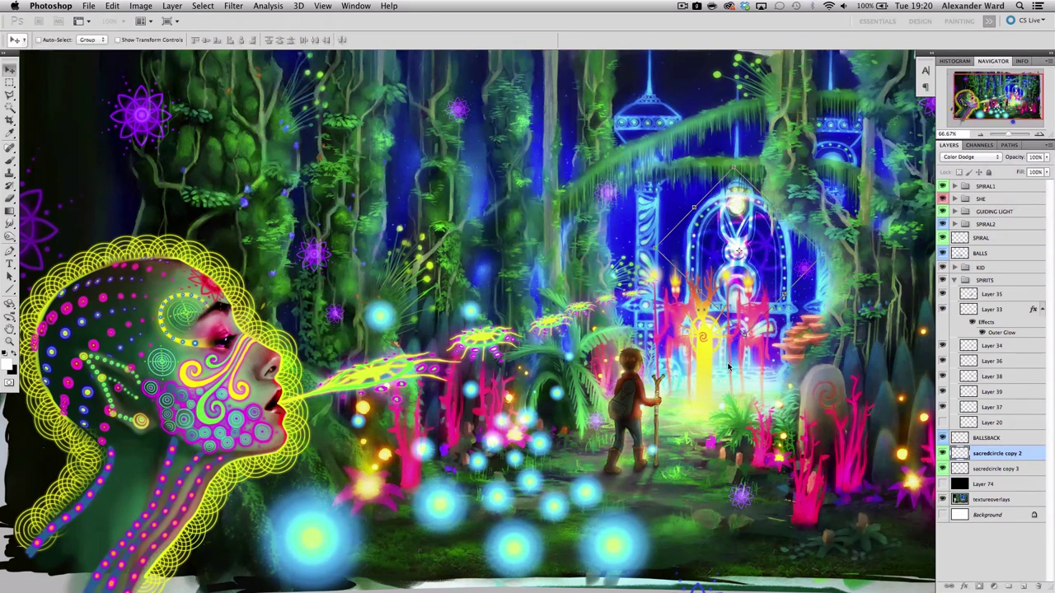
key("super+z")
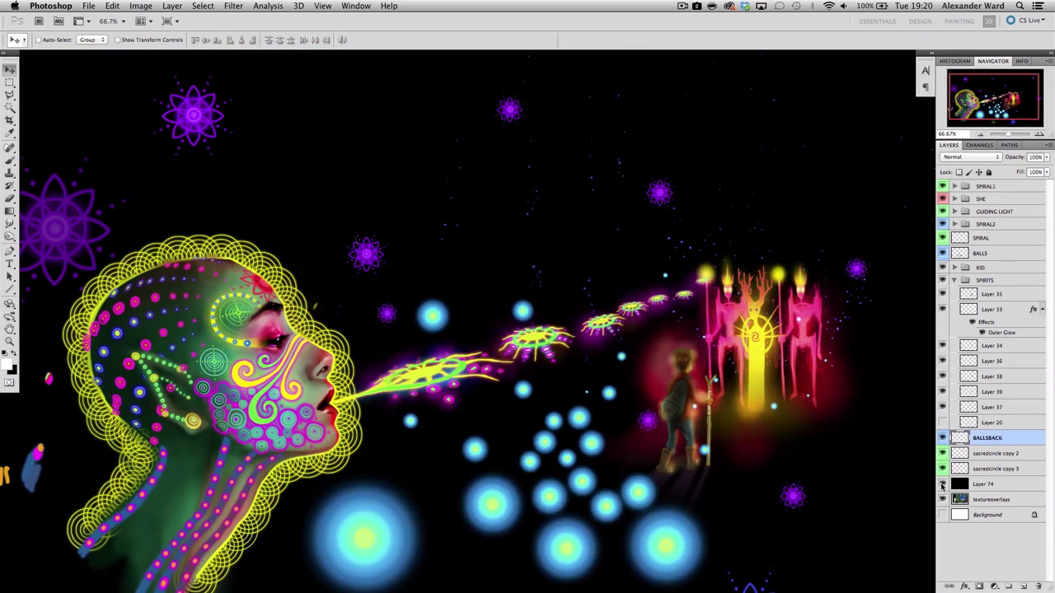
- Hide the black Layer 74 so the forest painting shows behind the glowing elements
left_click(942, 485)
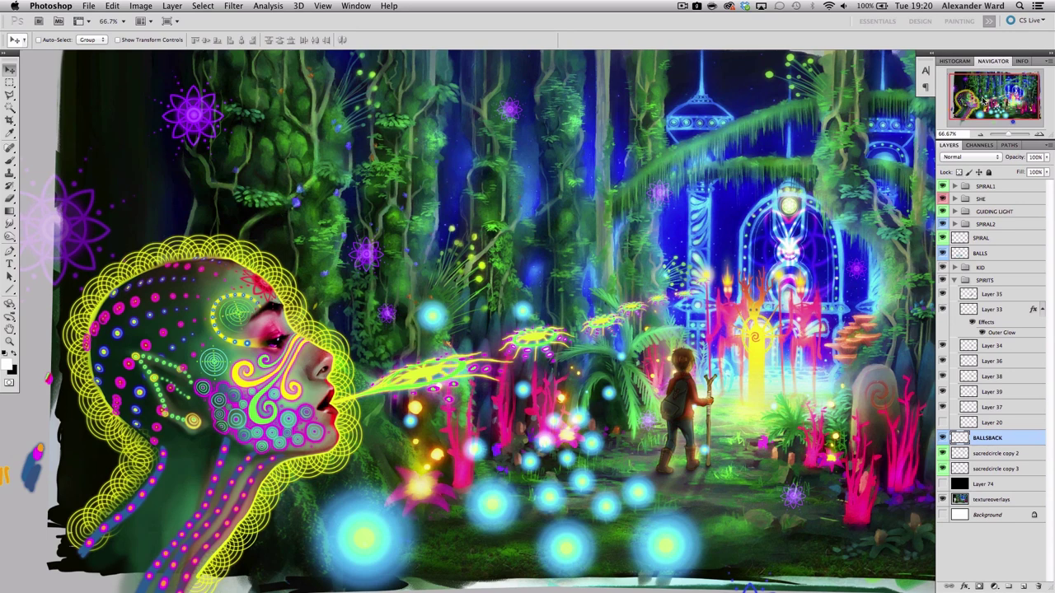
left_click_drag(982, 98, 987, 97)
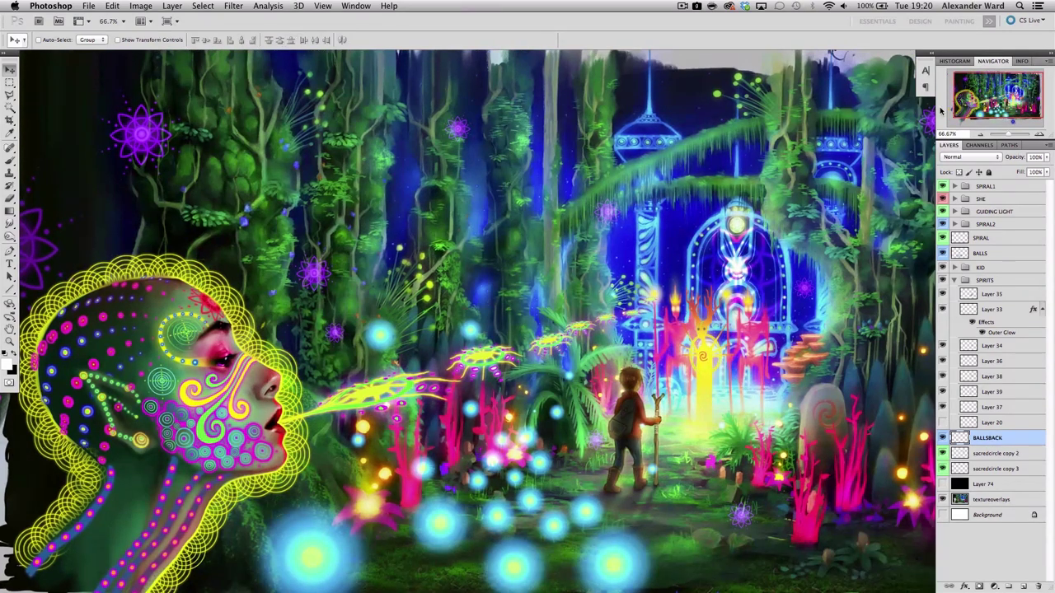
left_click_drag(988, 98, 988, 98)
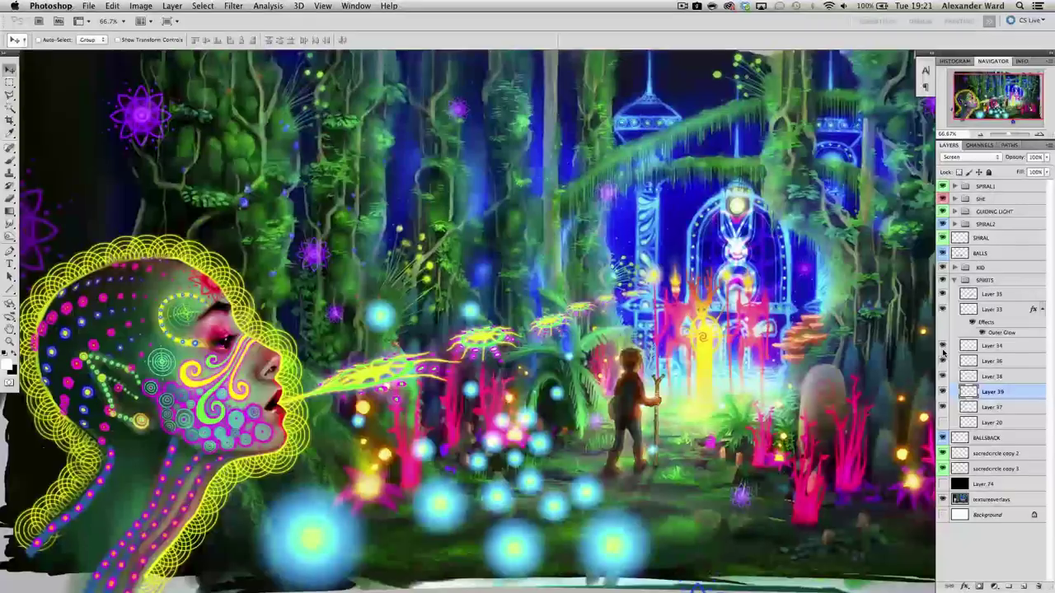
- Switch from Photoshop to After Effects and move the Comp 3 playhead to the start of the timeline
key("ctrl+Up")
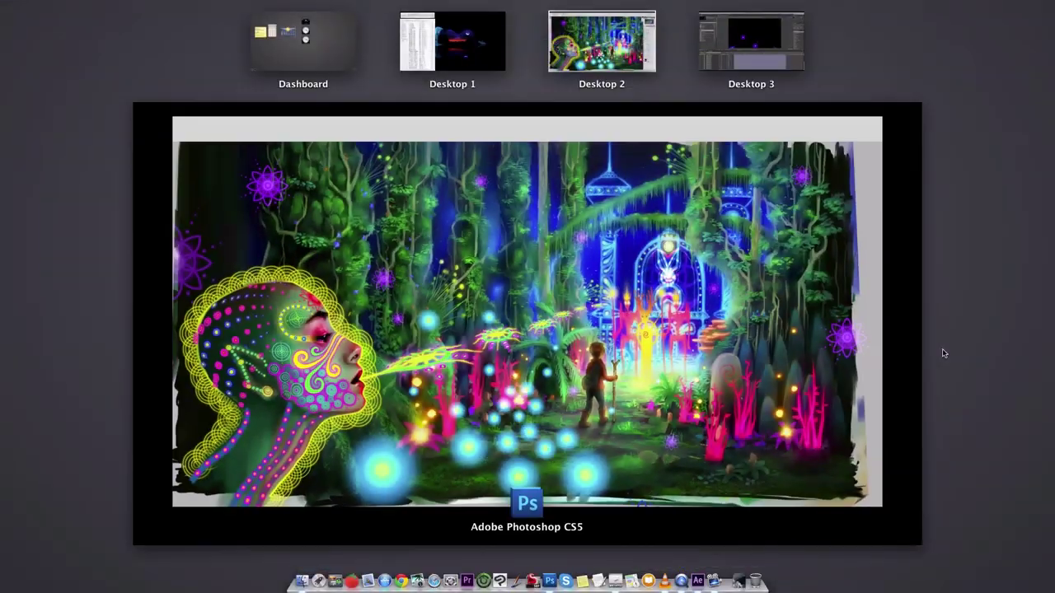
left_click(748, 51)
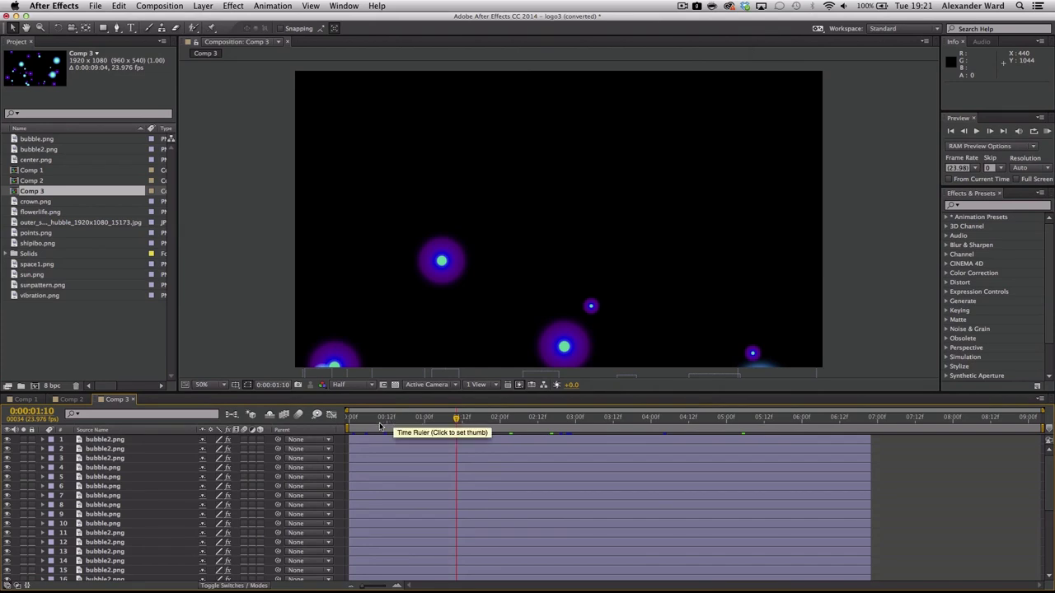
key("ctrl+Left")
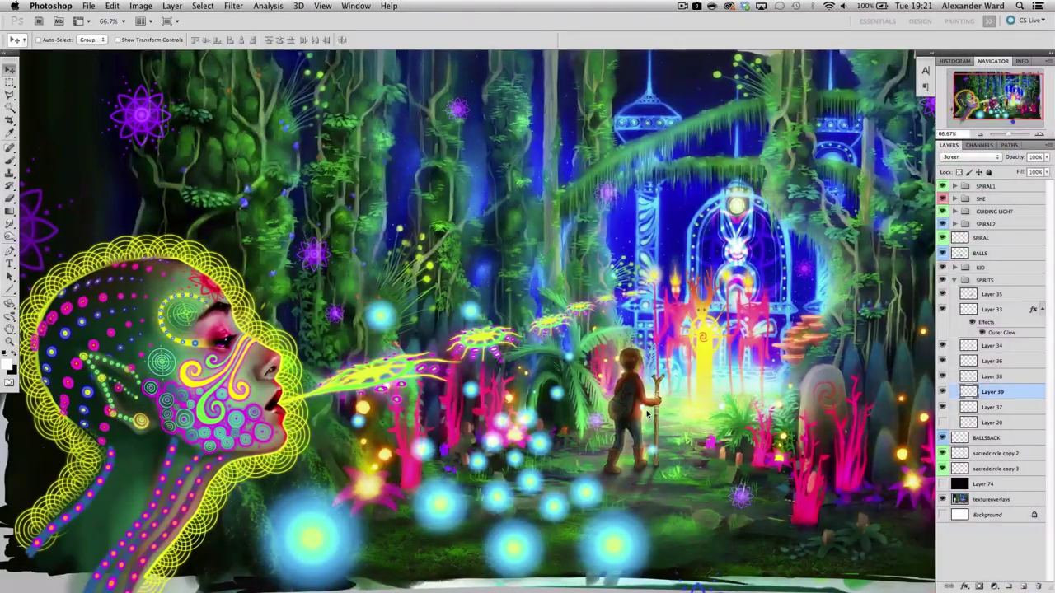
key("ctrl+Right")
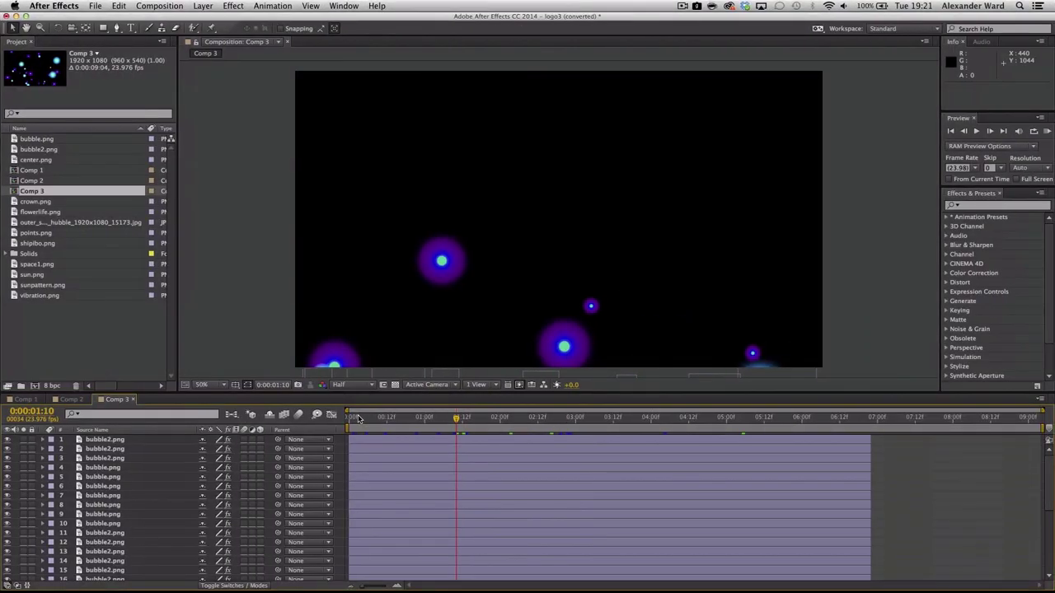
left_click(350, 421)
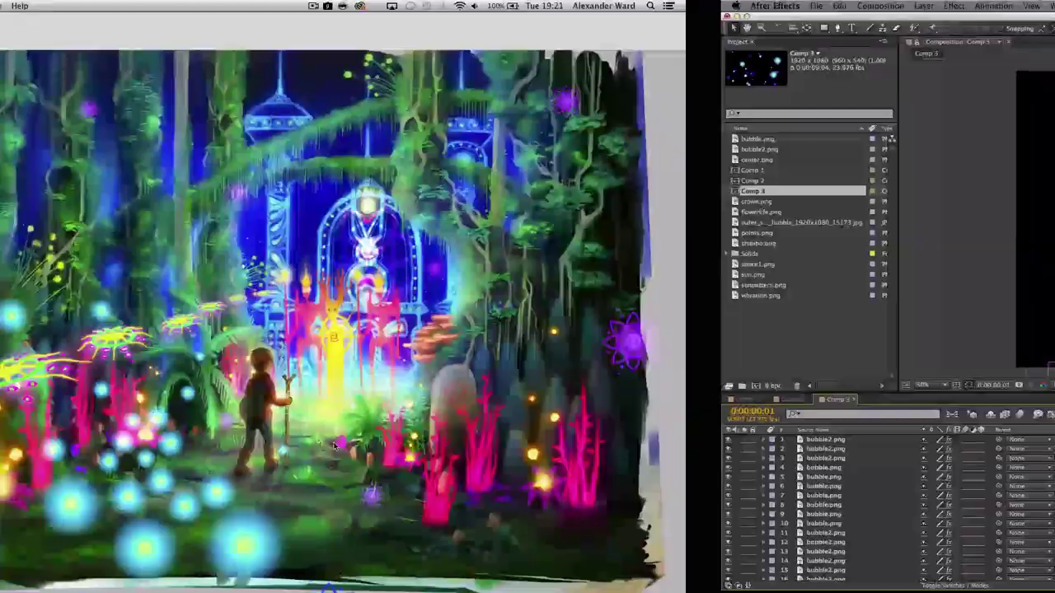
key("ctrl+Left")
key("ctrl+Right")
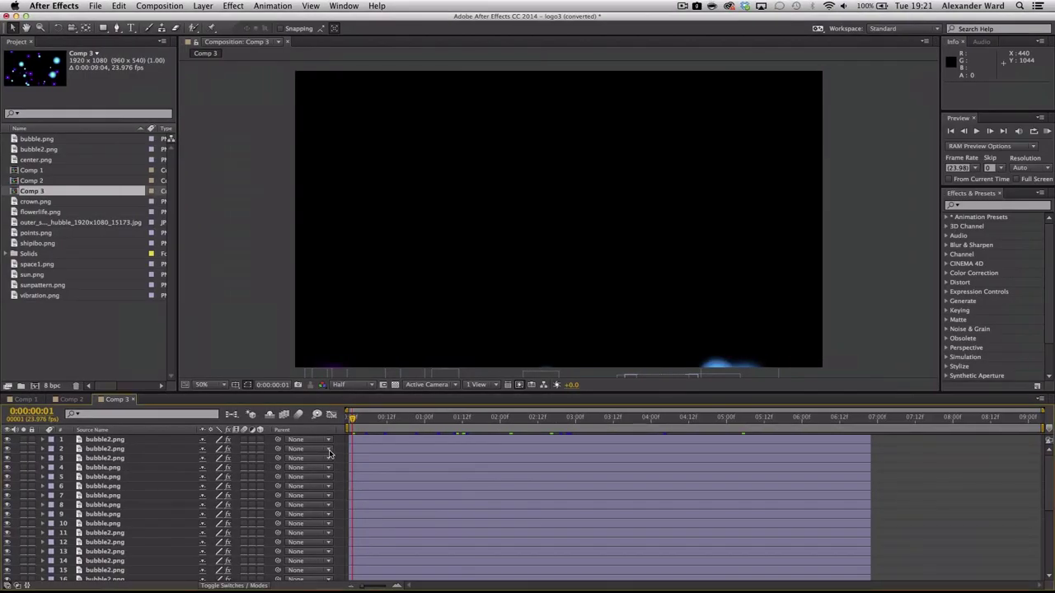
- Play the Comp 3 bubble animation from the beginning in a maximized composition view, and restore the normal layout
left_click(427, 335)
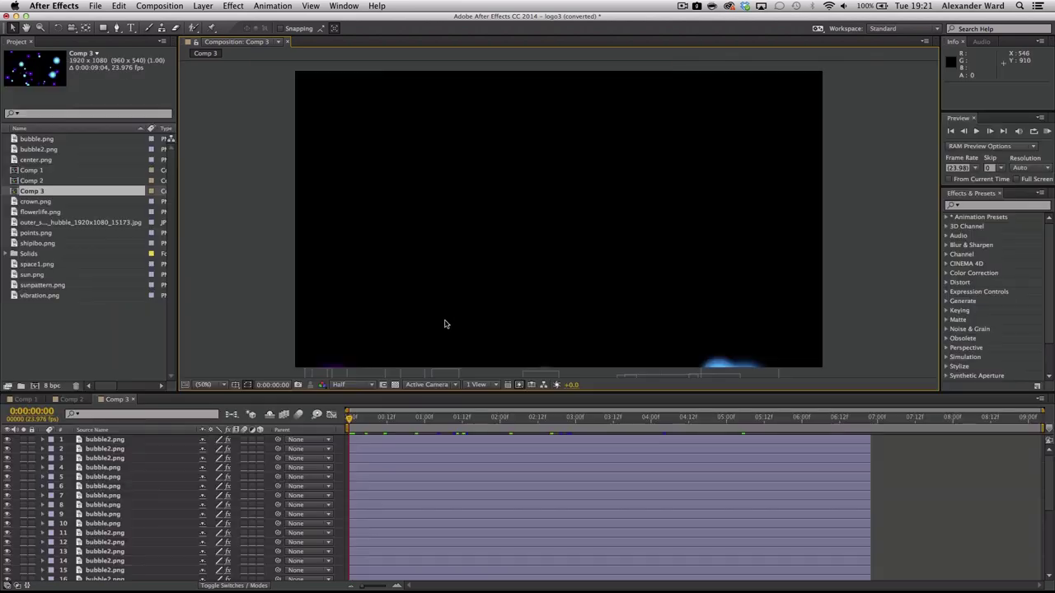
key("grave")
key("space")
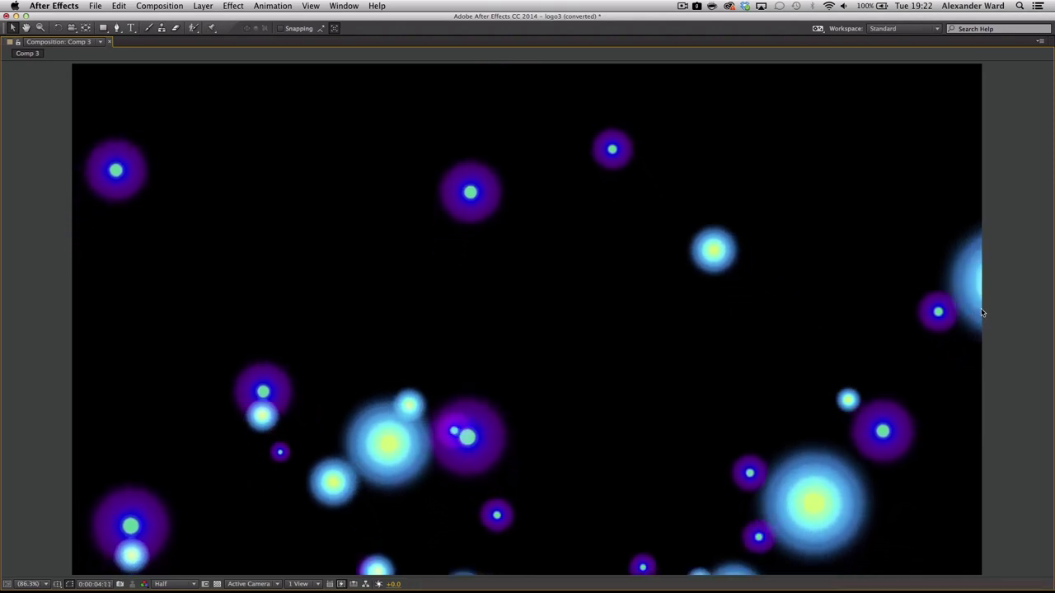
key("grave")
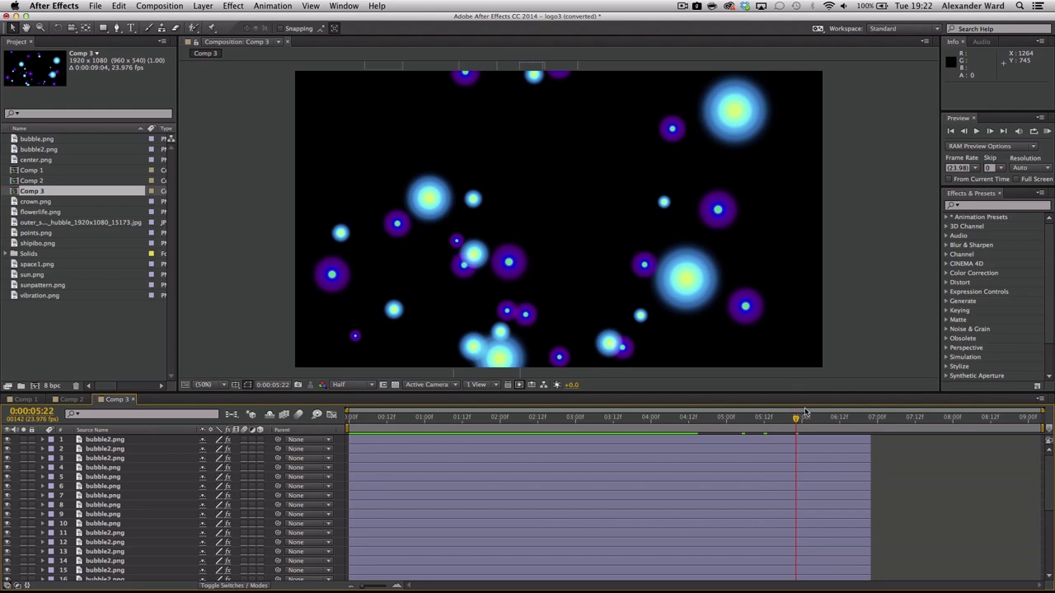
- Move the large blue bubble.png left of centre by 56, 60 pixels at 0:00:04:16 in Comp 3
left_click_drag(812, 423, 702, 423)
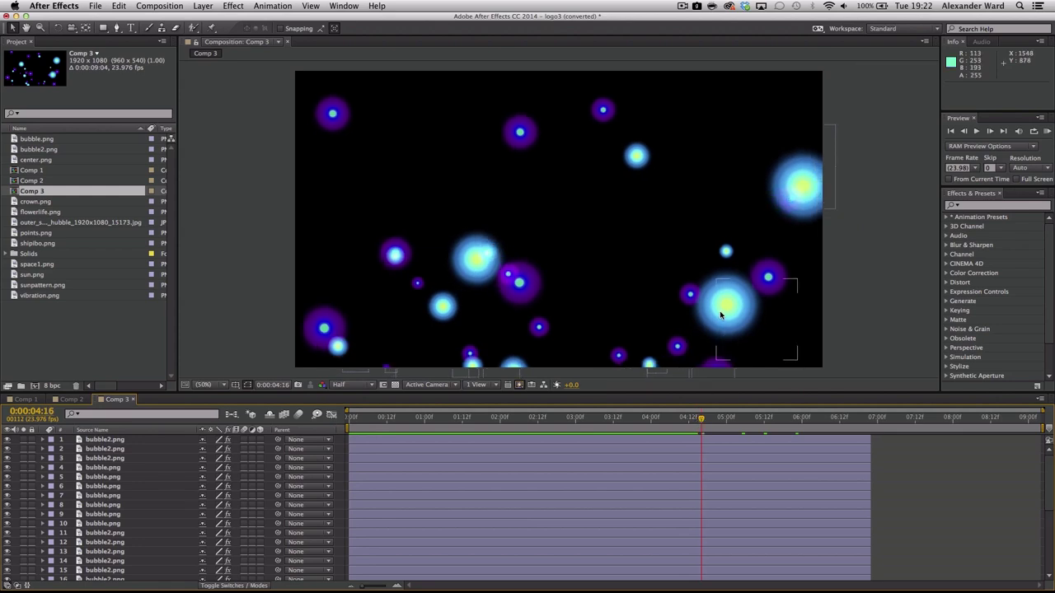
left_click(471, 266)
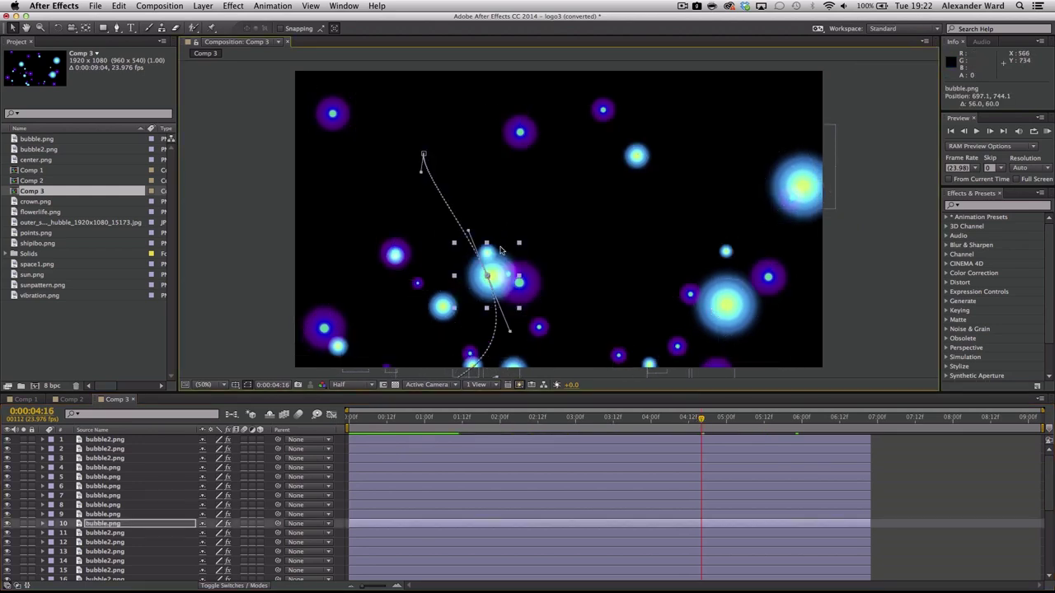
- Scrub and play the Comp 3 timeline to examine how the selected bubble follows its motion path
left_click_drag(366, 420, 601, 440)
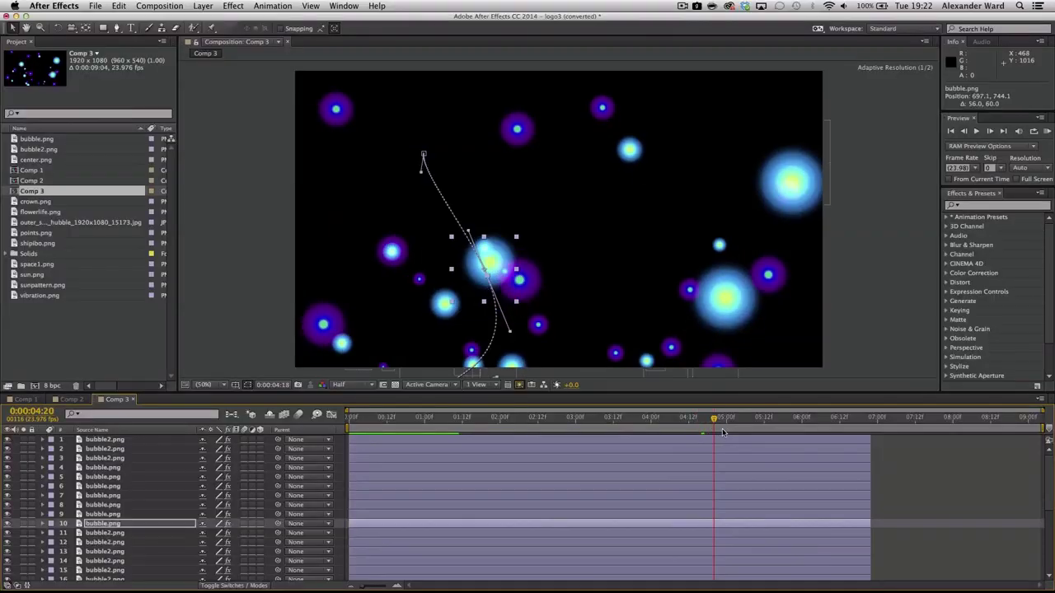
left_click_drag(722, 431, 759, 432)
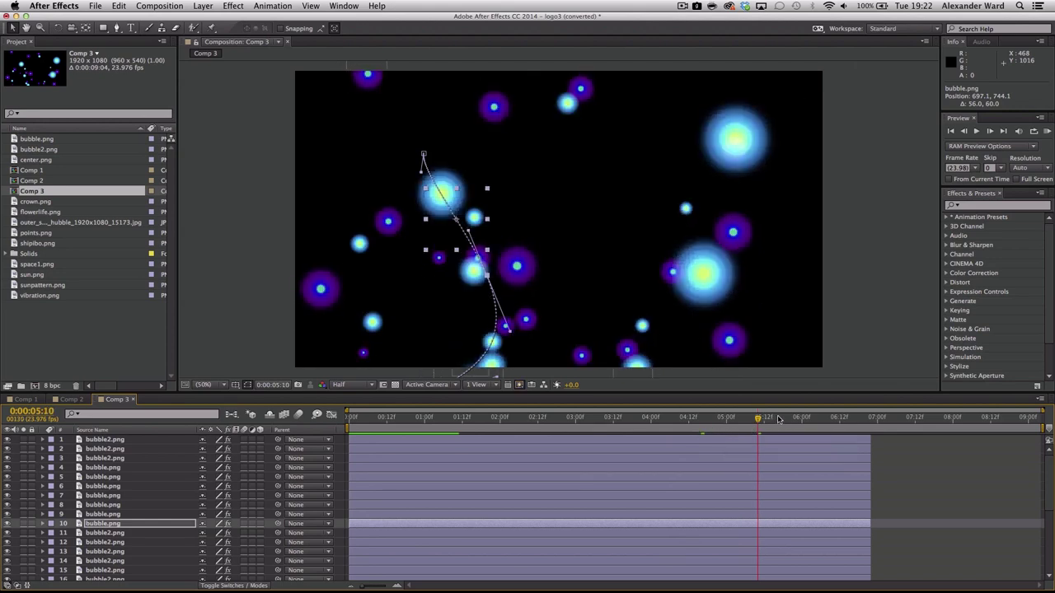
left_click_drag(797, 423, 528, 442)
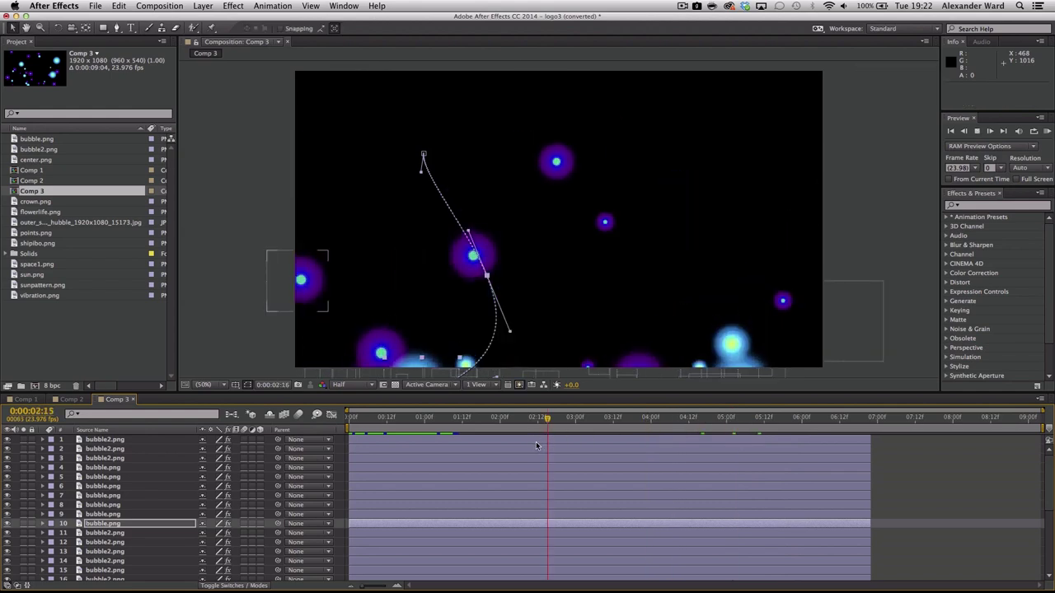
key("space")
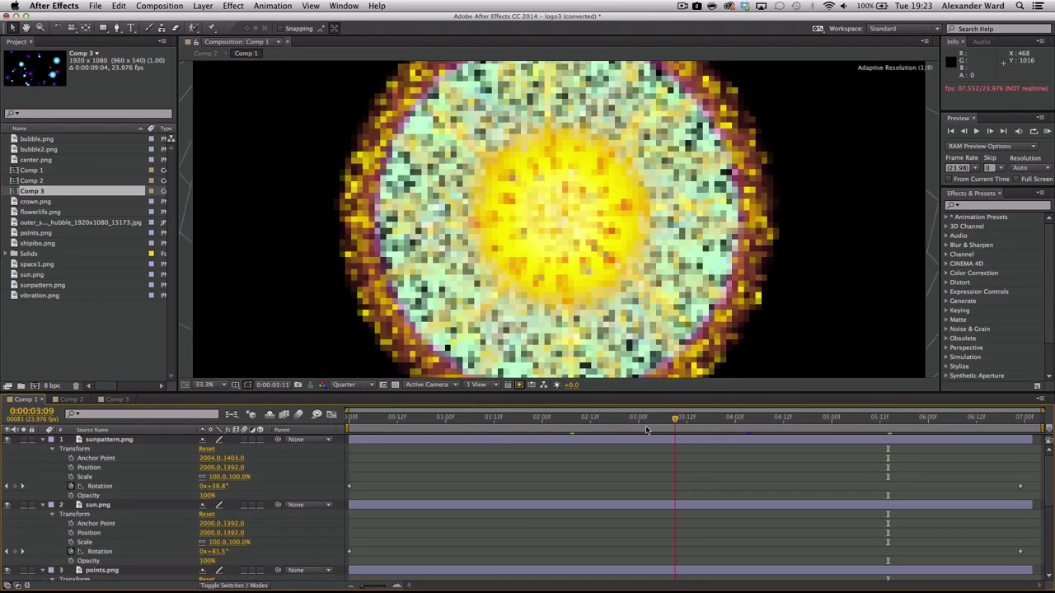
- Preview the rotating sun mandala in Comp 1 from 0:00:00:13
left_click_drag(646, 429, 401, 471)
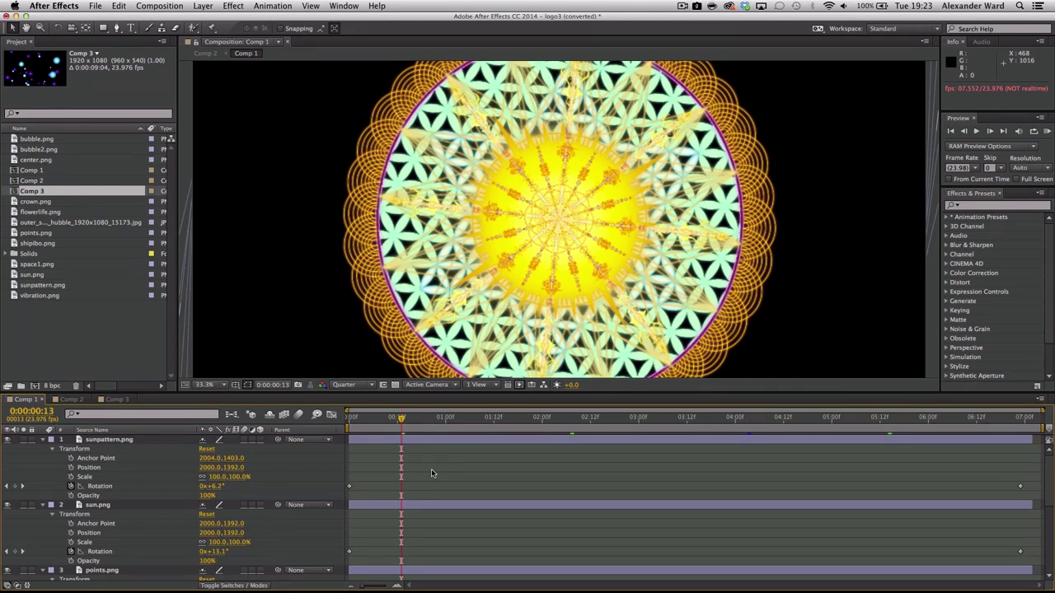
key("space")
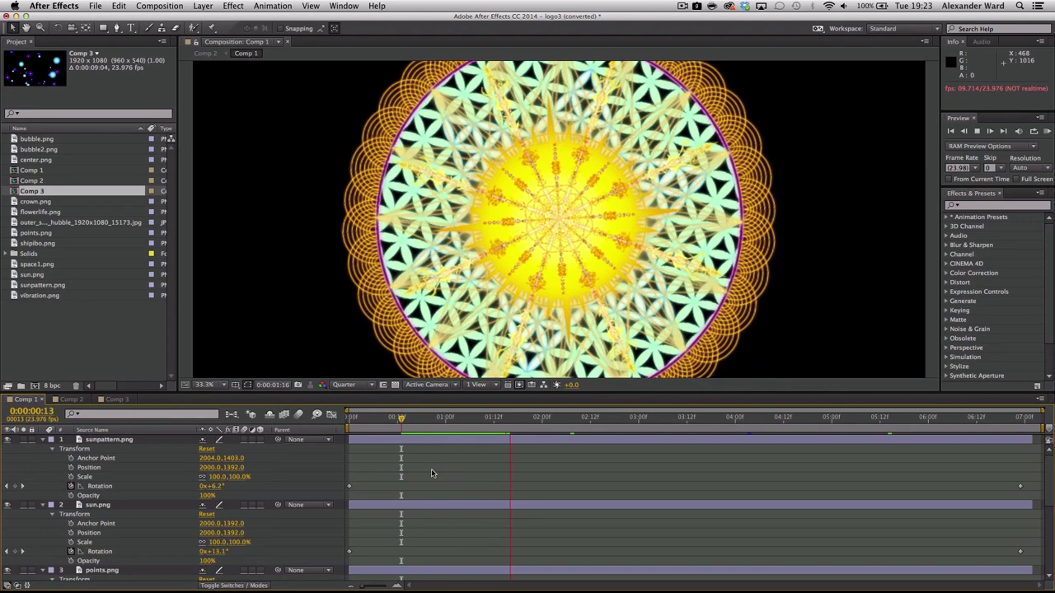
key("space")
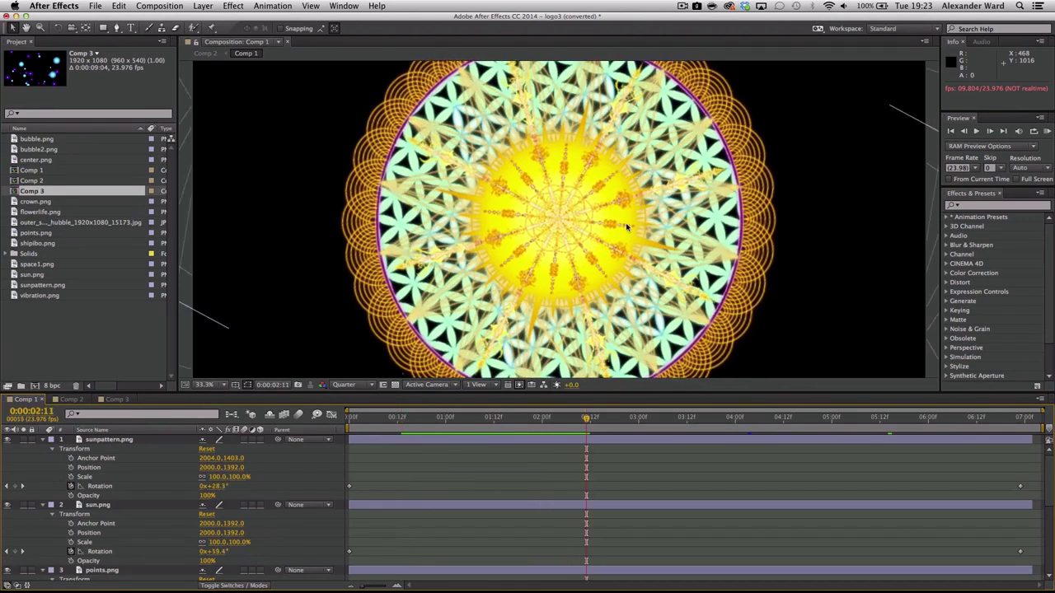
- Collapse the transform properties of all five layers in Comp 1
left_click(43, 440)
left_click(43, 449)
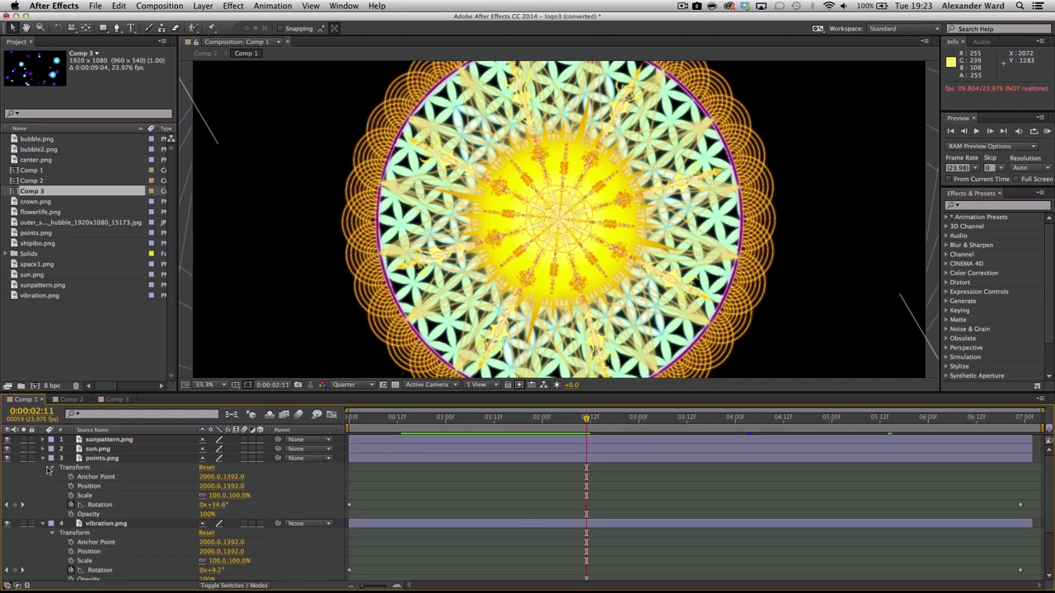
left_click(43, 458)
left_click(47, 482)
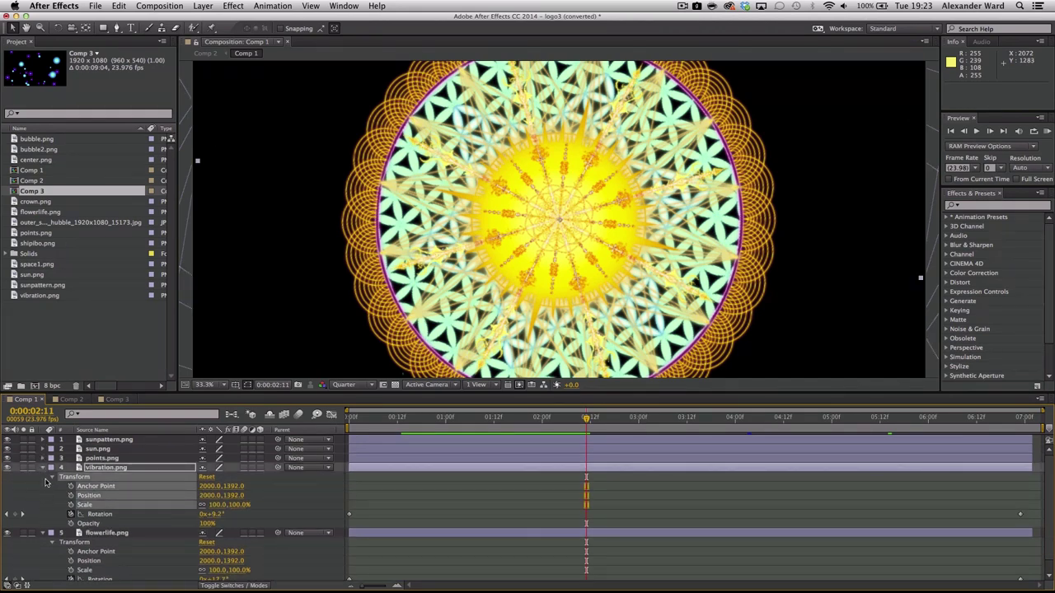
left_click(43, 468)
left_click(43, 477)
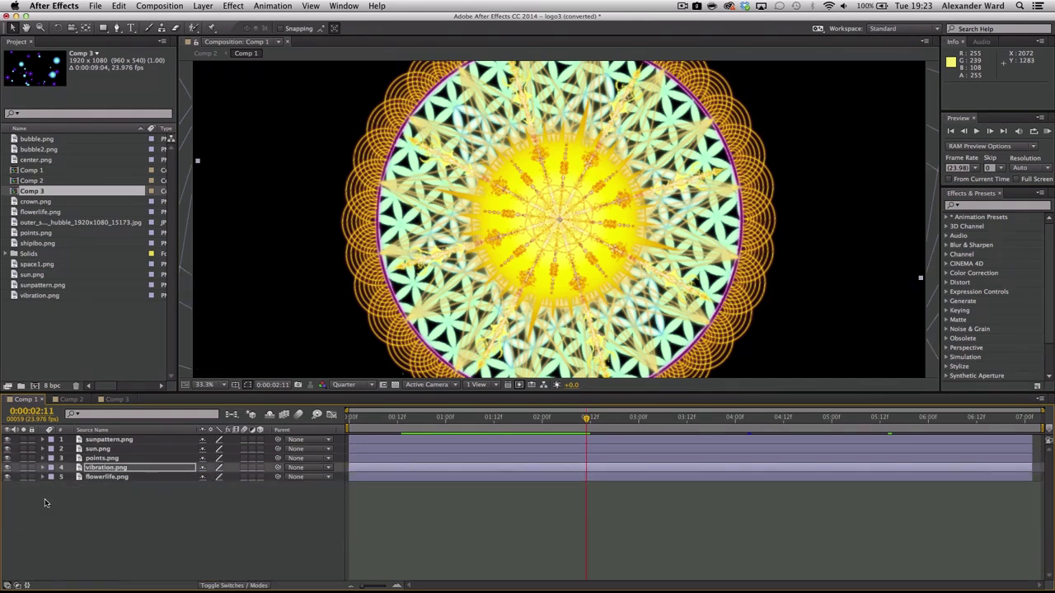
- Hide the sunpattern.png, sun.png, points.png and vibration.png layers and preview flowerlife.png rotating alone from 0:00:03:11
left_click(7, 439)
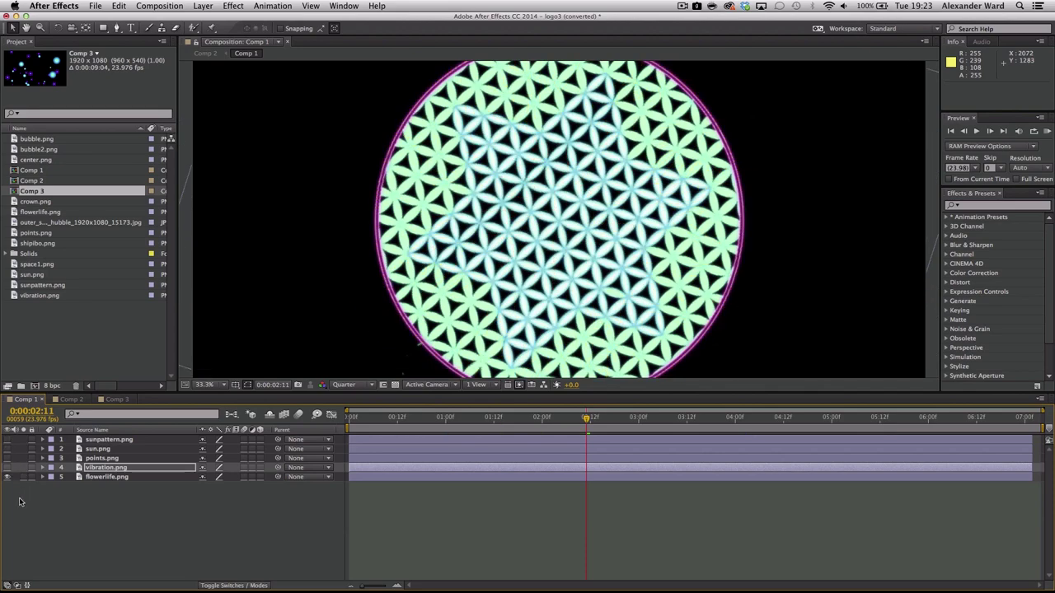
left_click_drag(587, 418, 688, 432)
key("space")
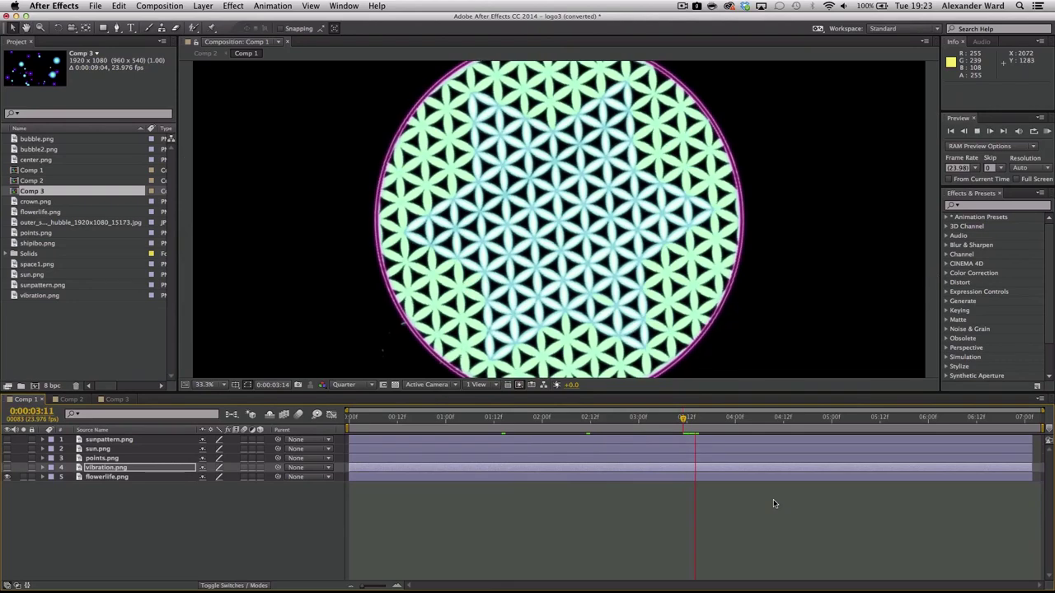
key("space")
- Show vibration.png and points.png one after the other in Comp 1, and preview each combination's rotation with flowerlife.png
left_click(8, 467)
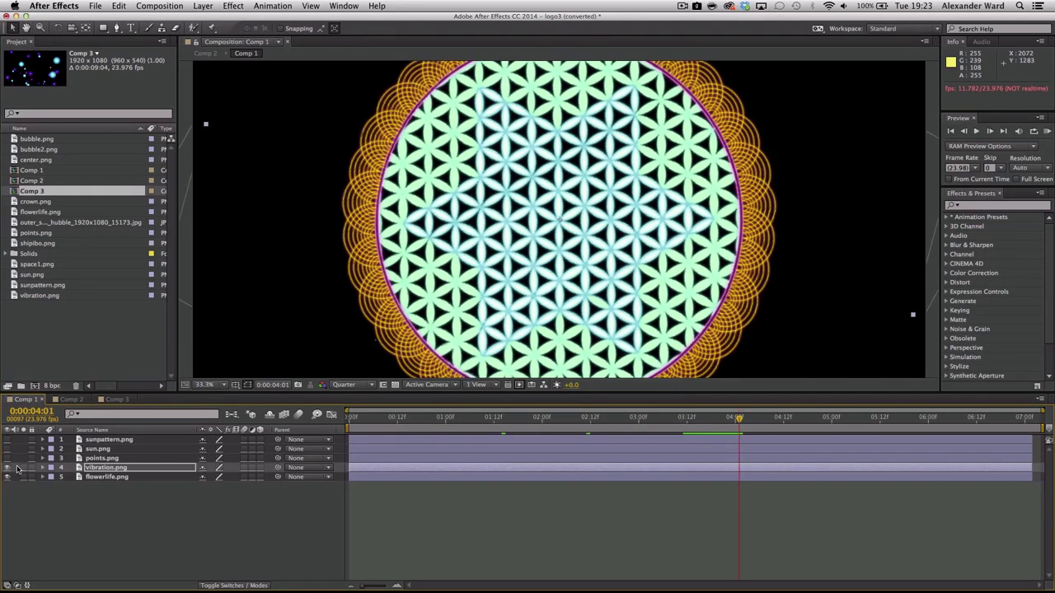
key("space")
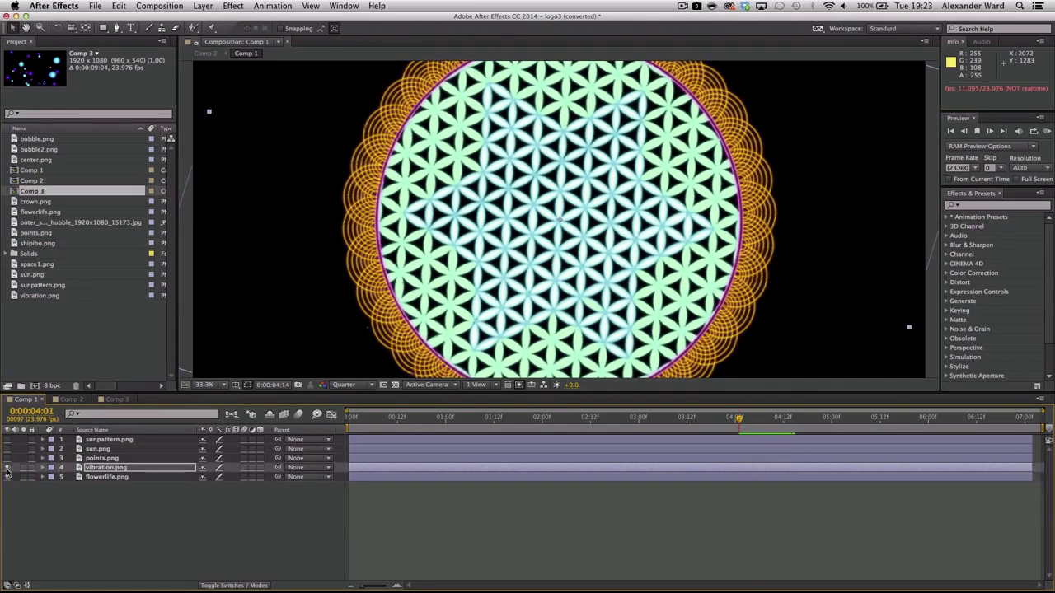
left_click(7, 458)
left_click(509, 423)
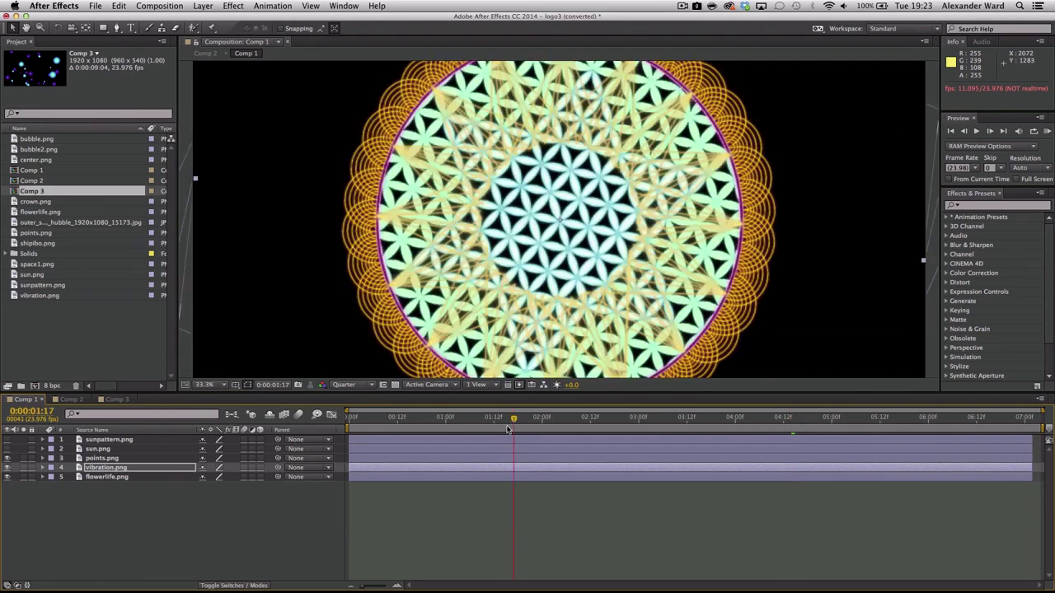
key("space")
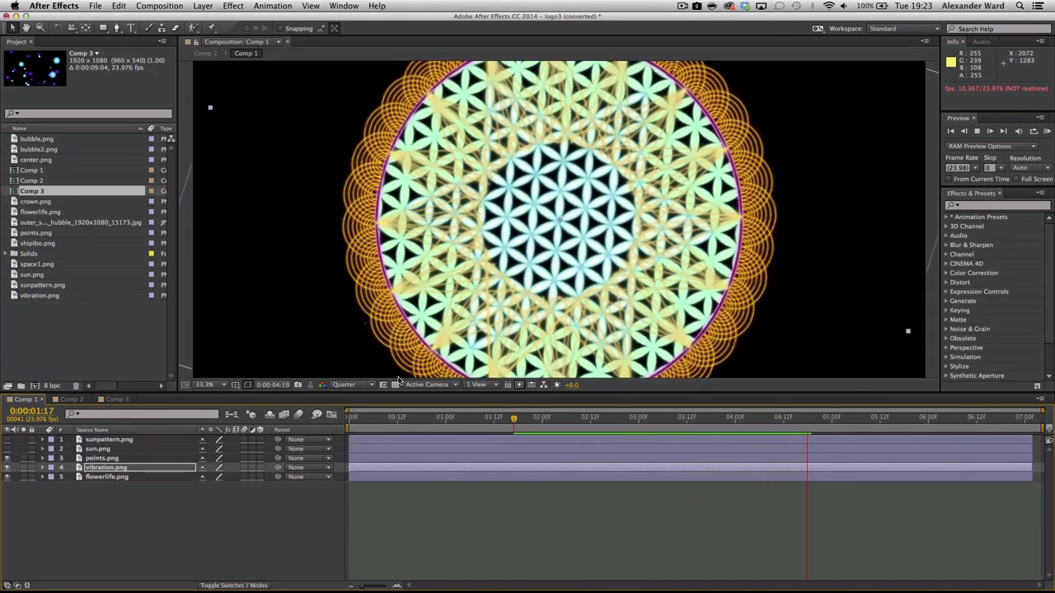
key("space")
- Show the sun.png and sunpattern.png layers as well, and preview the complete mandala from 0:00:01:19
left_click(115, 452)
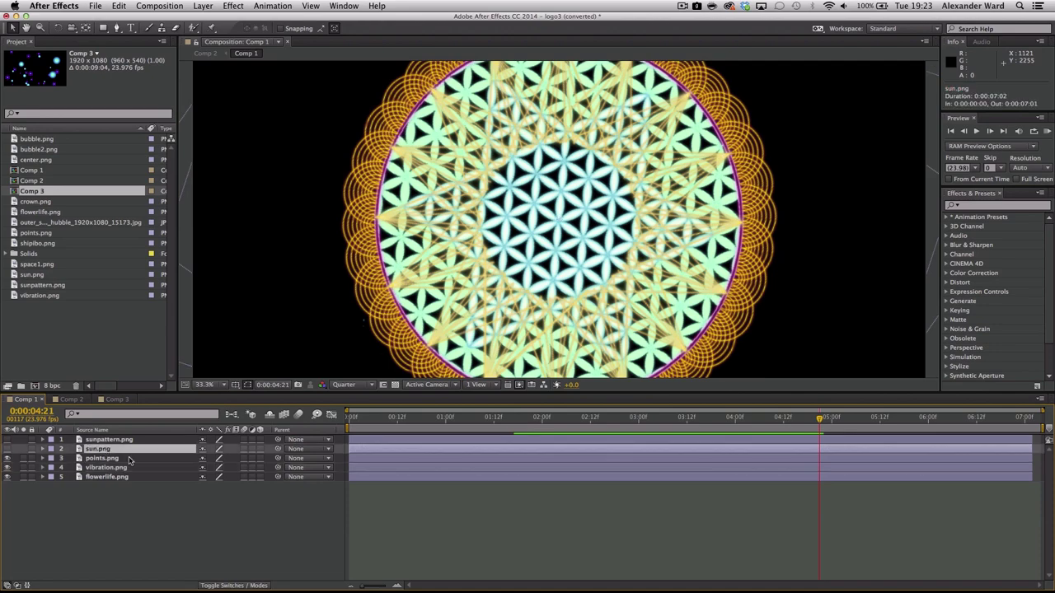
left_click(520, 417)
key("space")
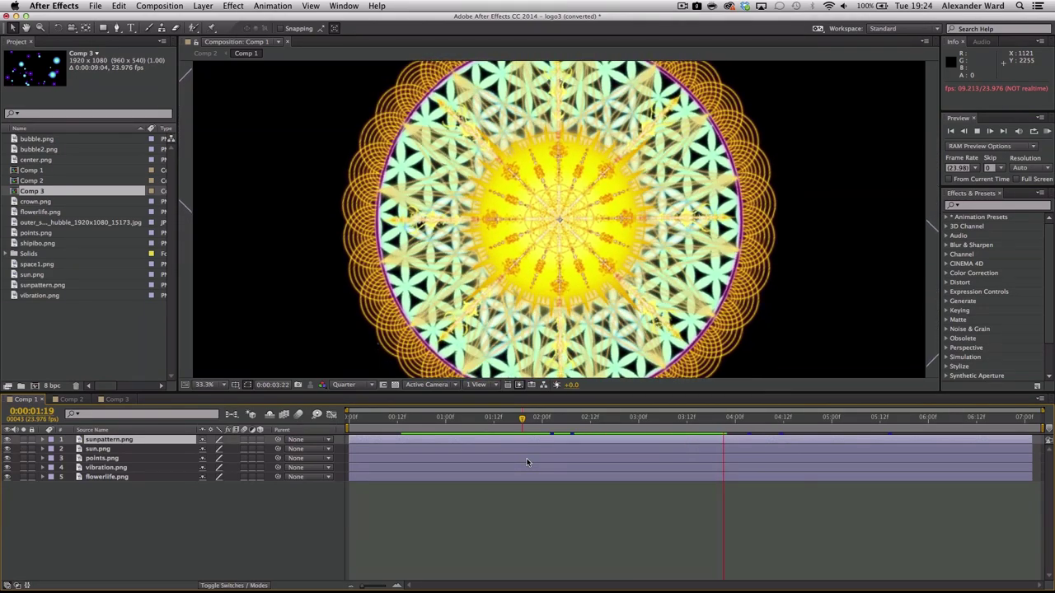
- Hide the four upper mandala layers so only flowerlife.png remains, and preview its rotation from an earlier time
left_click(8, 466)
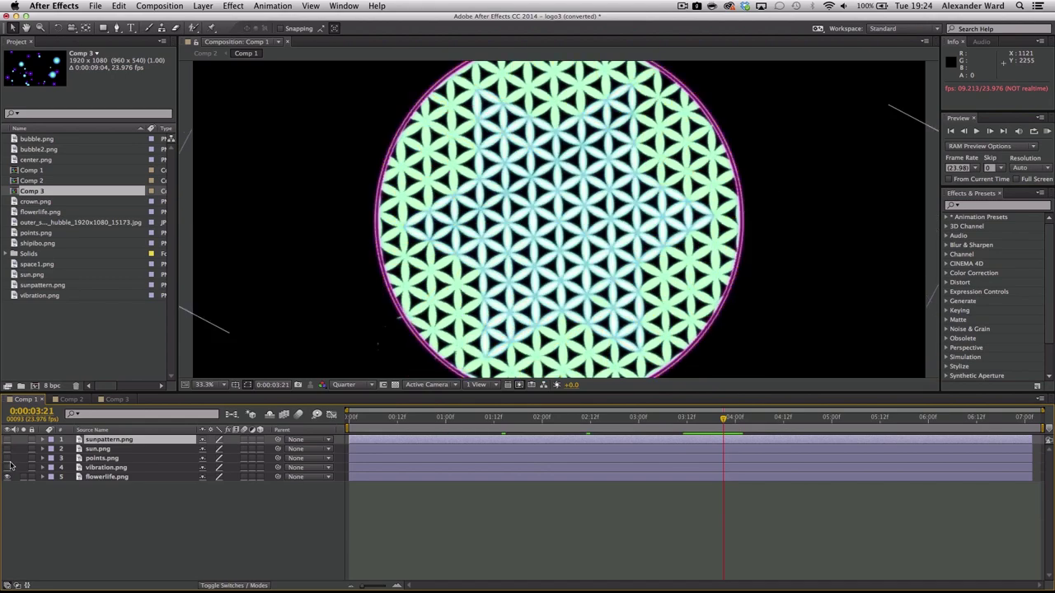
left_click_drag(606, 426, 487, 422)
key("space")
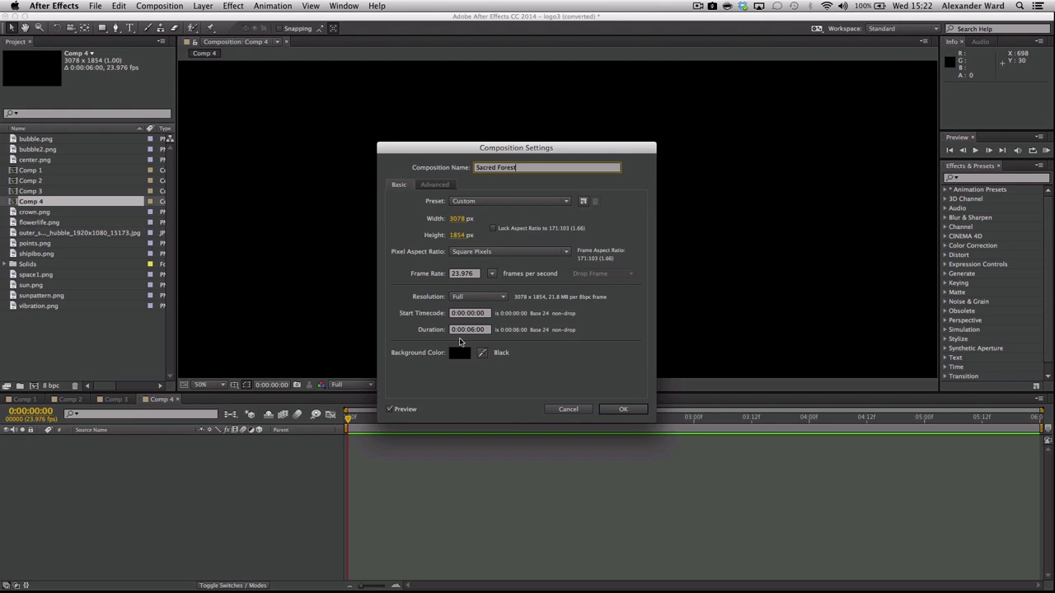
- Create the Sacred Forest composition at 3078 x 1854 px, 23.976 fps and 0:00:06:00 duration, and open the file import dialog
left_click(620, 410)
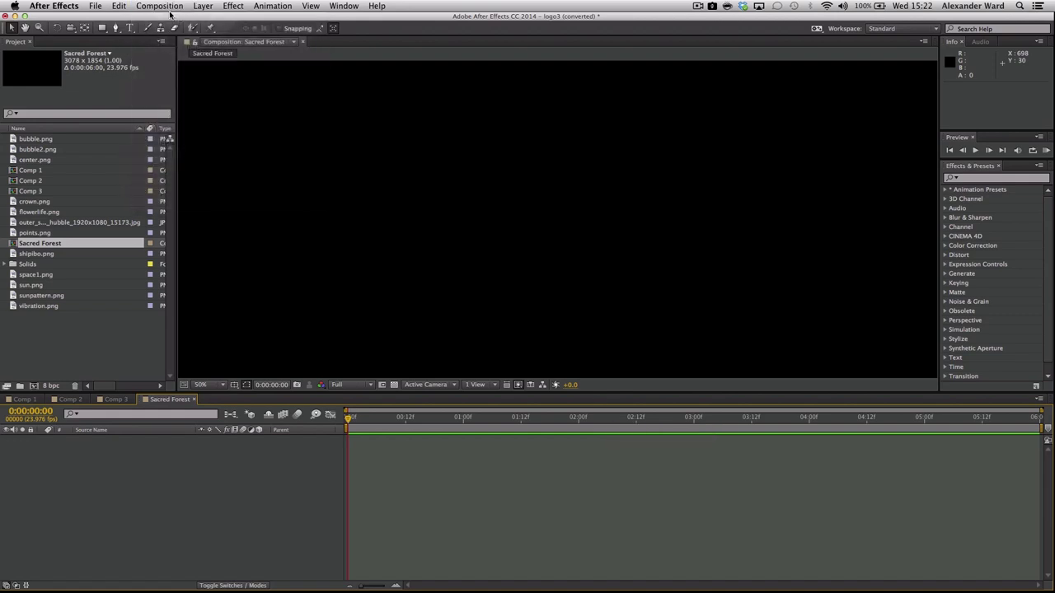
left_click(100, 6)
mouse_move(204, 138)
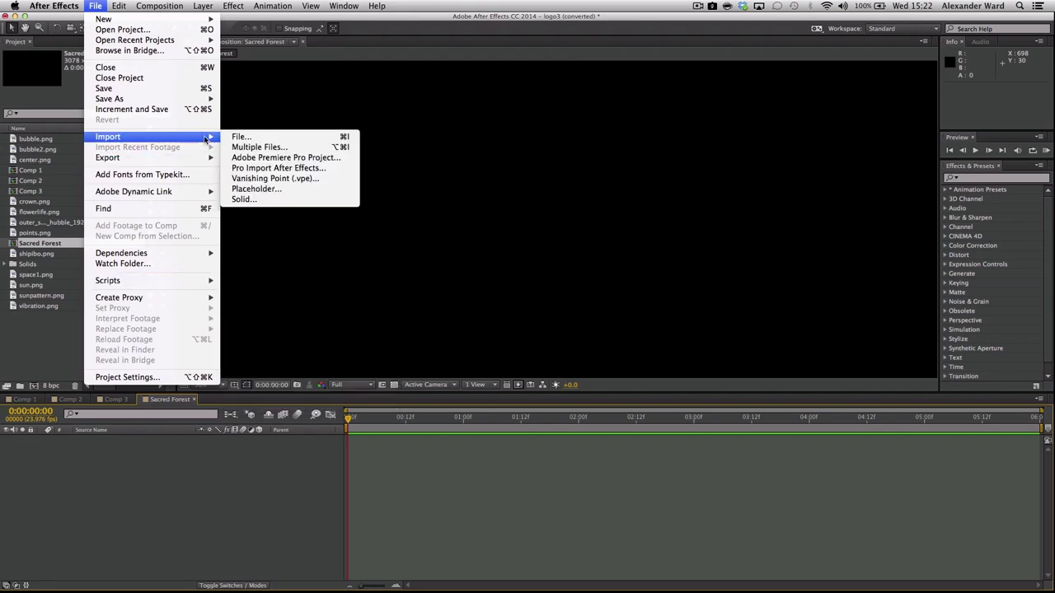
left_click(279, 137)
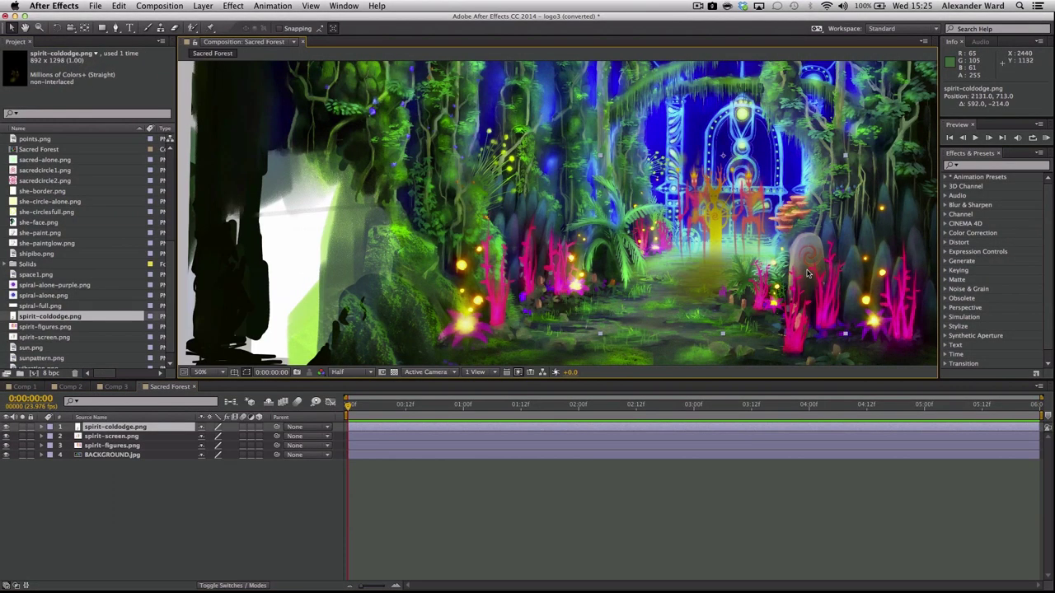
- Change how the spirit-coldodge.png layer blends with the forest background, and open the layer options of kid-figure.png
right_click(122, 427)
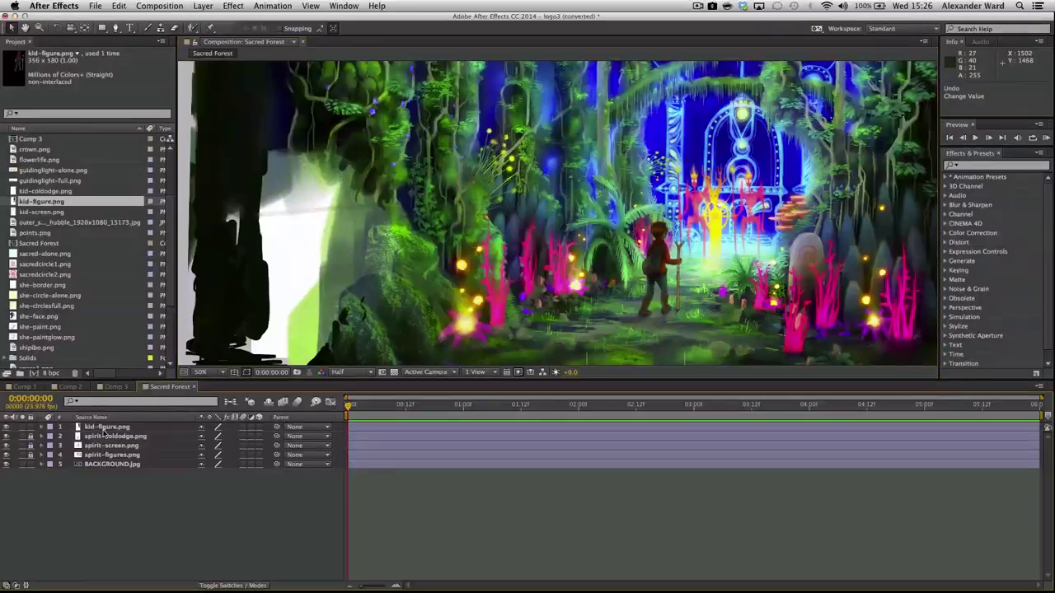
right_click(200, 430)
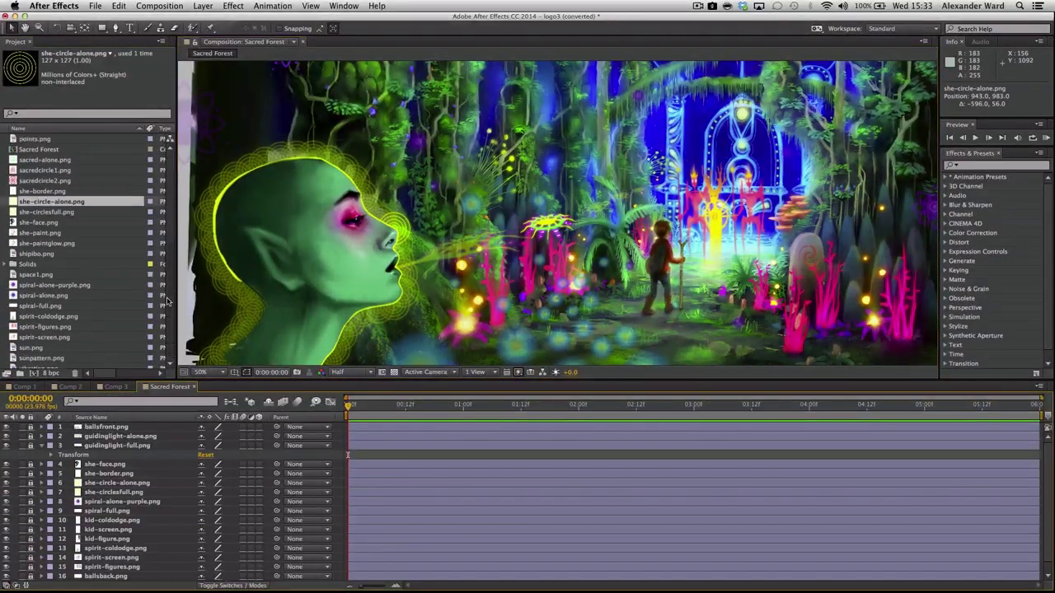
scroll(168, 301, "down", 1)
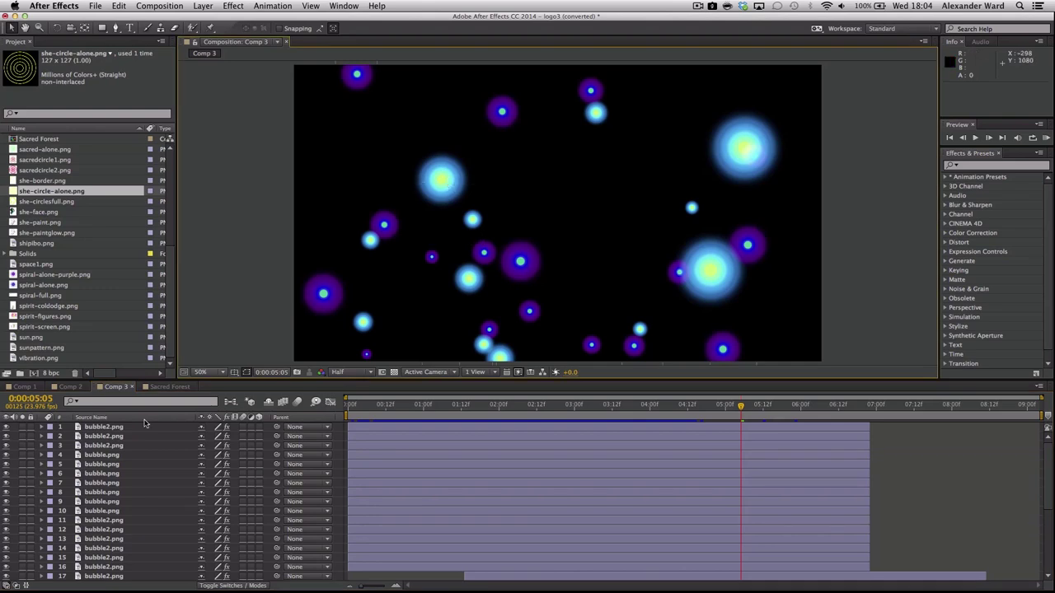
- Scrub Comp 3 to follow the motion path of bubble.png layer 7, and select another large blue bubble
left_click(102, 483)
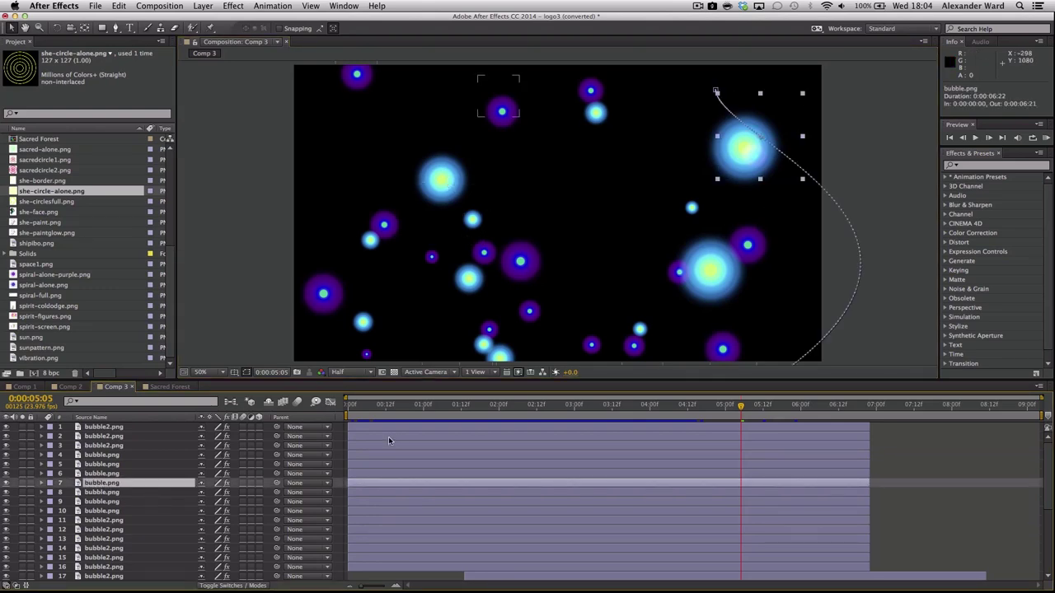
left_click_drag(363, 409, 762, 412)
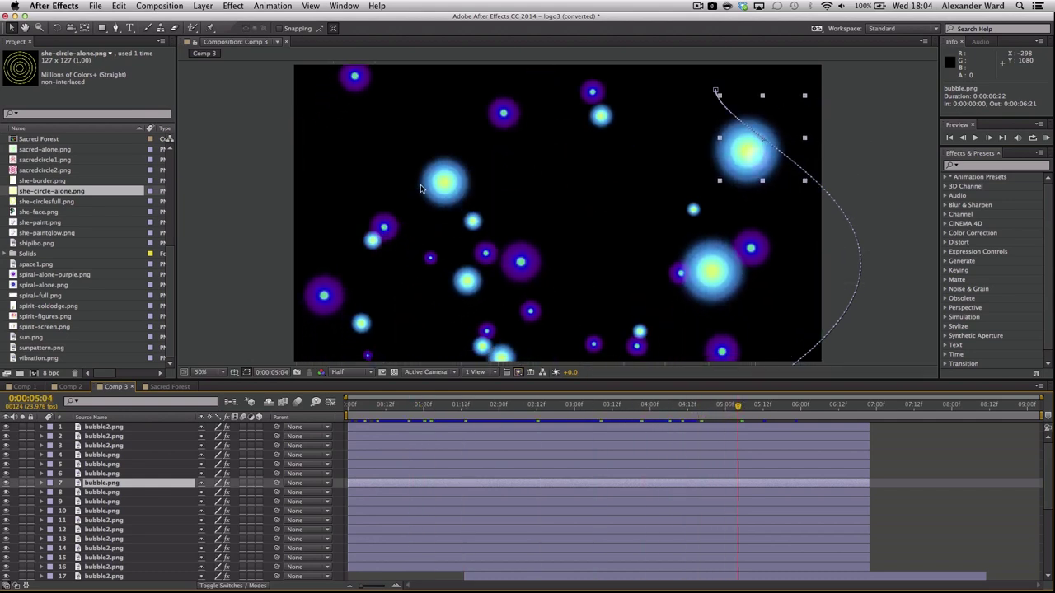
left_click(441, 186)
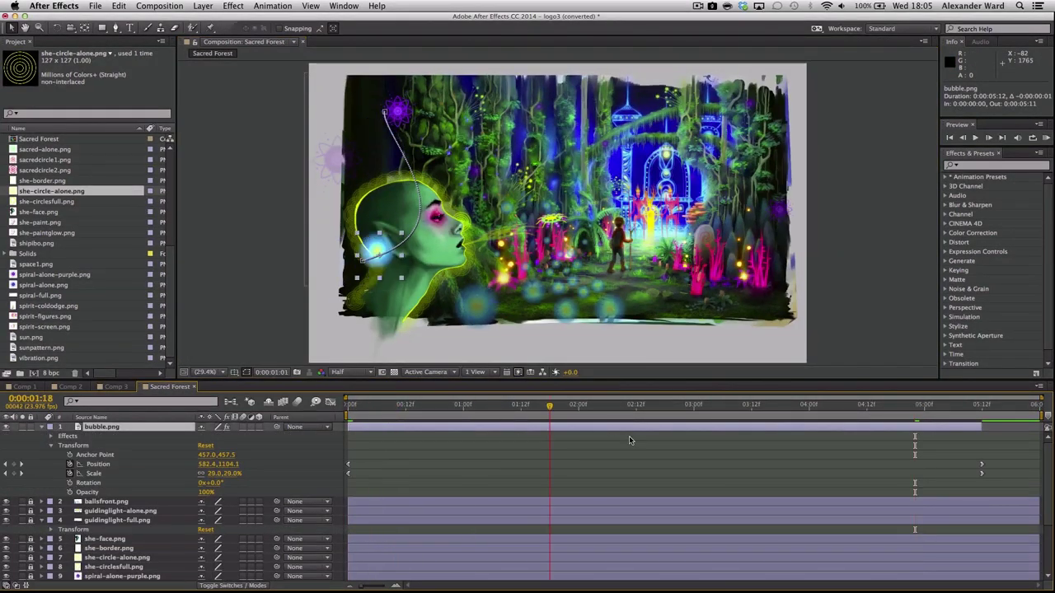
- Extend the bubble.png layer to the end of Sacred Forest and move its final Position and Scale keyframes to 0:00:05:23
left_click_drag(629, 436, 980, 473)
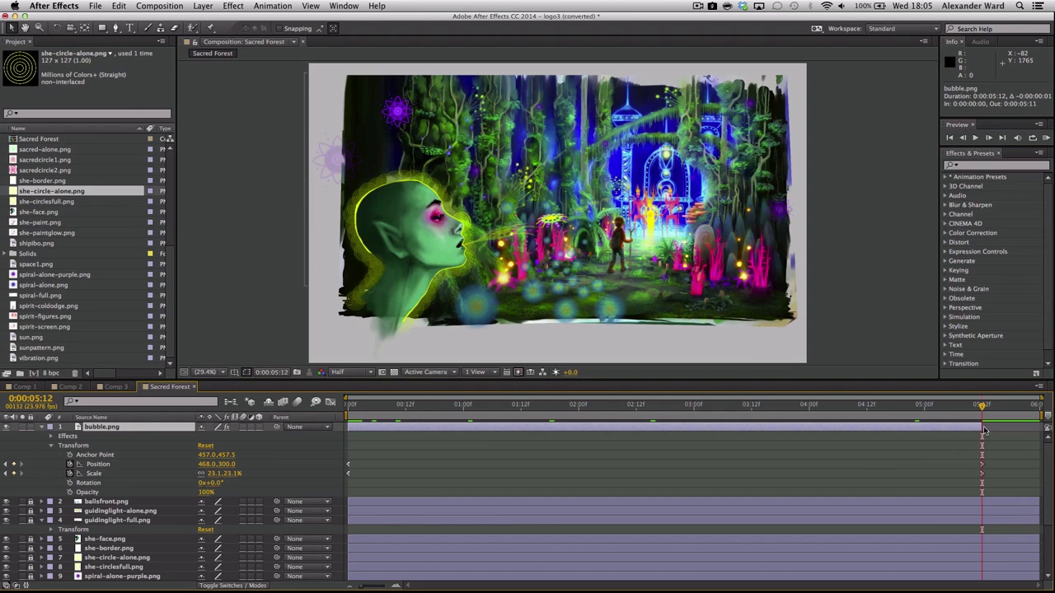
left_click_drag(981, 428, 1037, 417)
left_click_drag(990, 485, 977, 461)
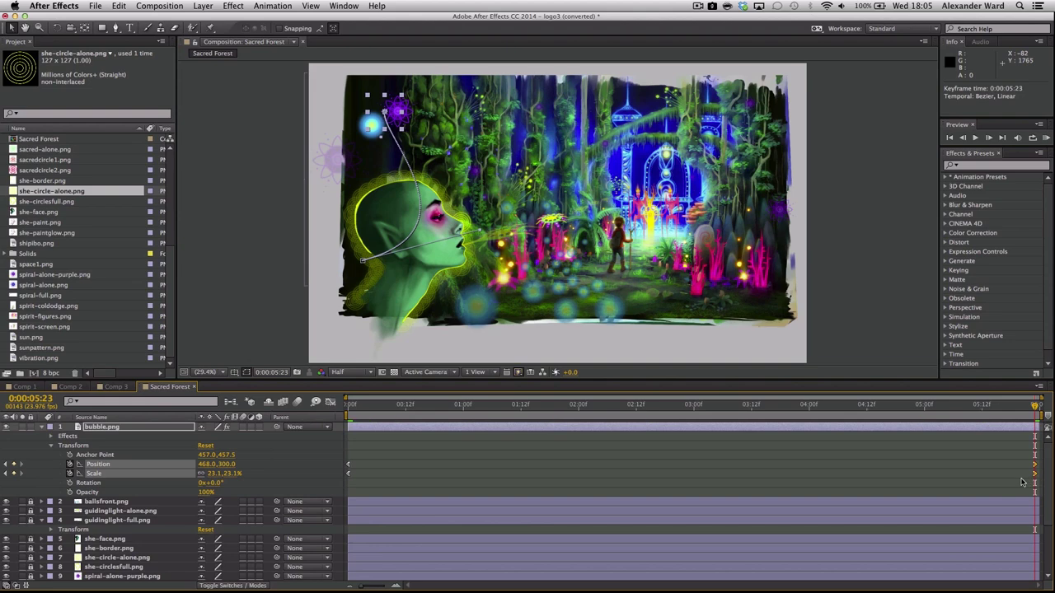
- Reshape bubble.png's motion path to run from about 919, 1784 at 0:00:00:00 to about 1072, 643 at 0:00:05:23, widening its lower curve
left_click_drag(356, 407, 349, 408)
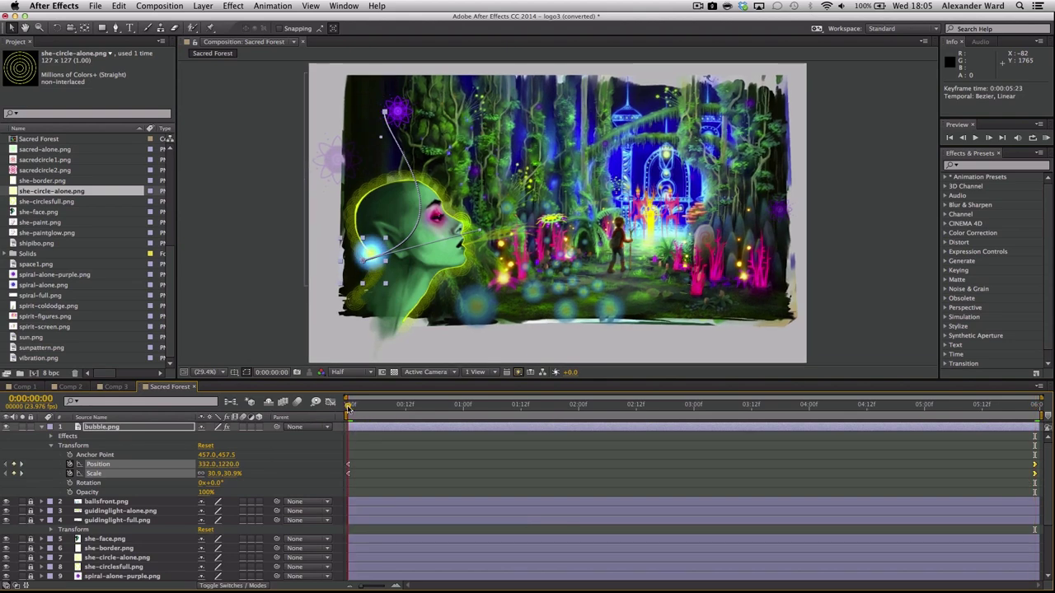
left_click_drag(379, 254, 463, 349)
left_click_drag(351, 407, 1040, 455)
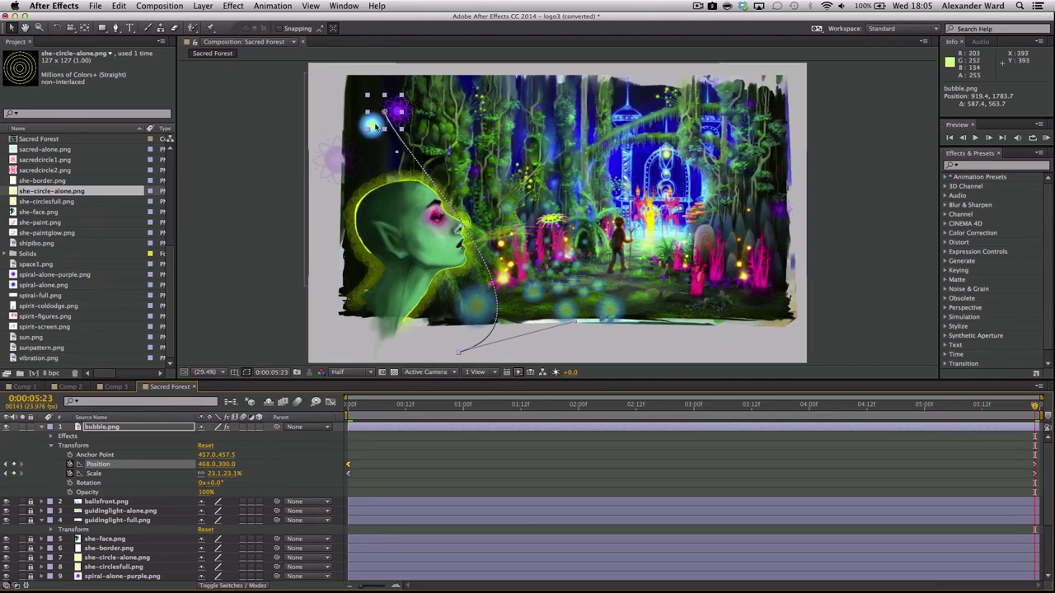
left_click_drag(375, 125, 495, 138)
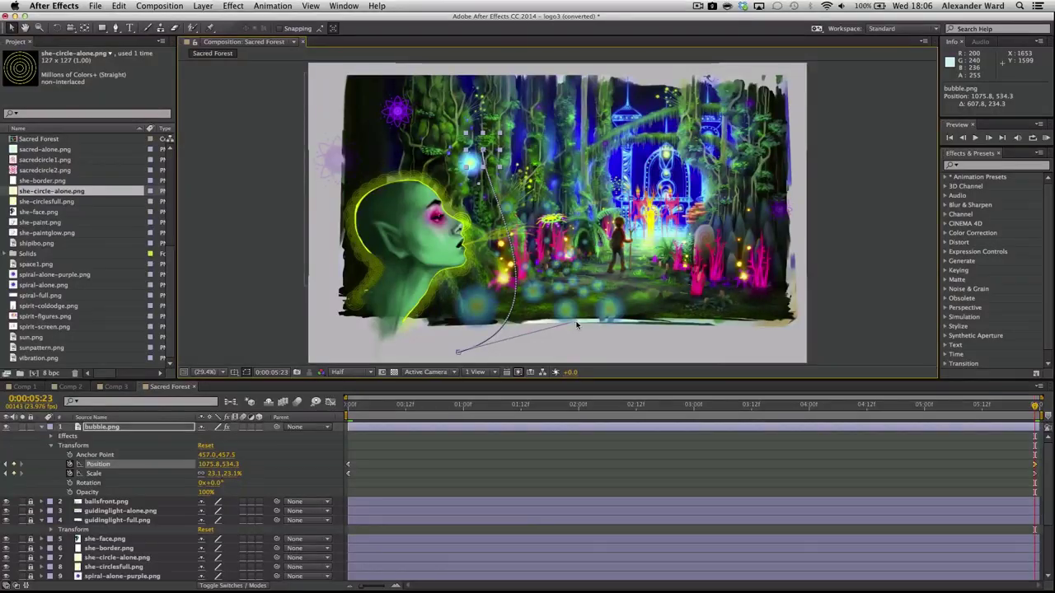
left_click_drag(577, 326, 618, 328)
mouse_move(483, 156)
left_mouse_down()
mouse_move(475, 179)
mouse_move(483, 156)
mouse_move(483, 173)
left_mouse_up()
- Add 100% Opacity keyframes to bubble.png at 0:00:01:12 and 0:00:04:12
left_click_drag(348, 409, 345, 458)
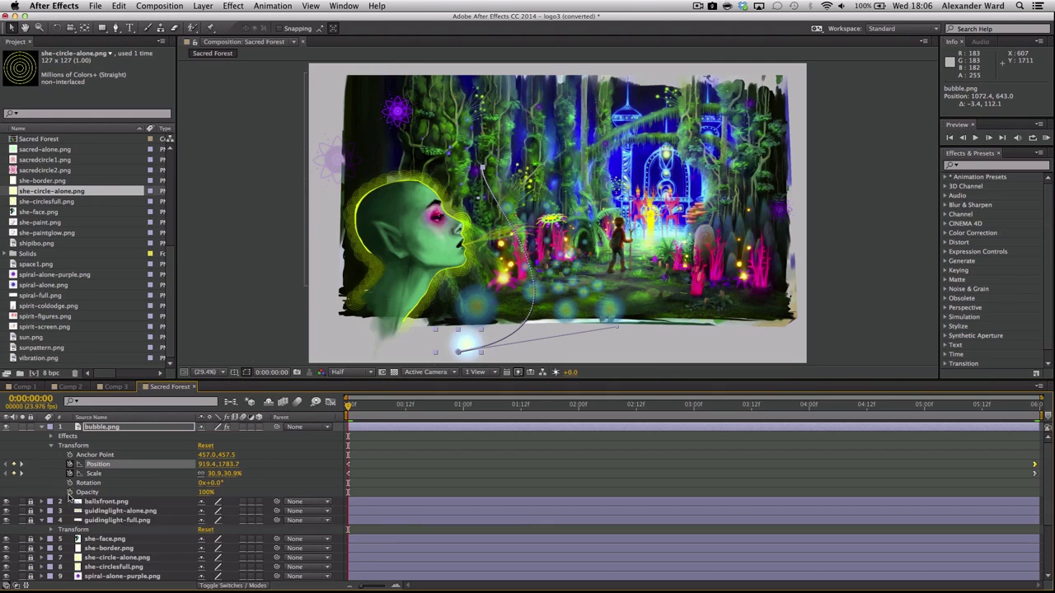
left_click(521, 405)
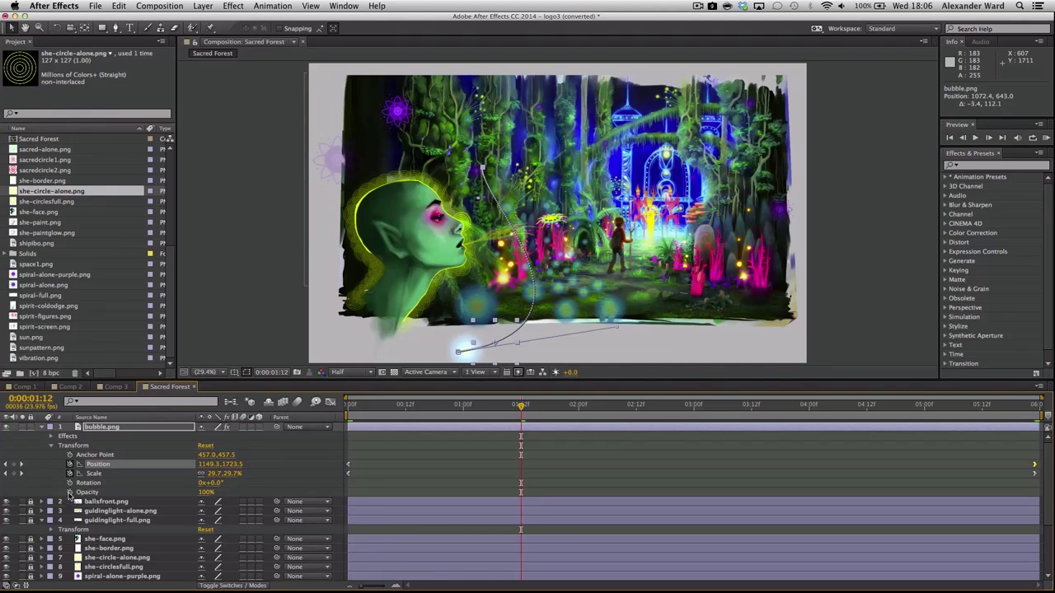
left_click(70, 493)
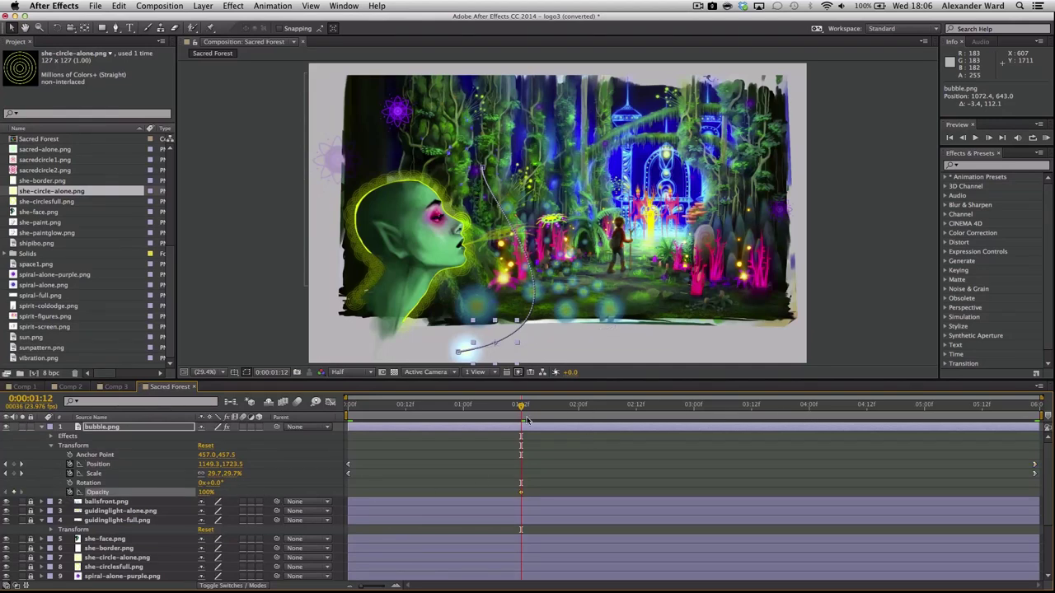
left_click(866, 416)
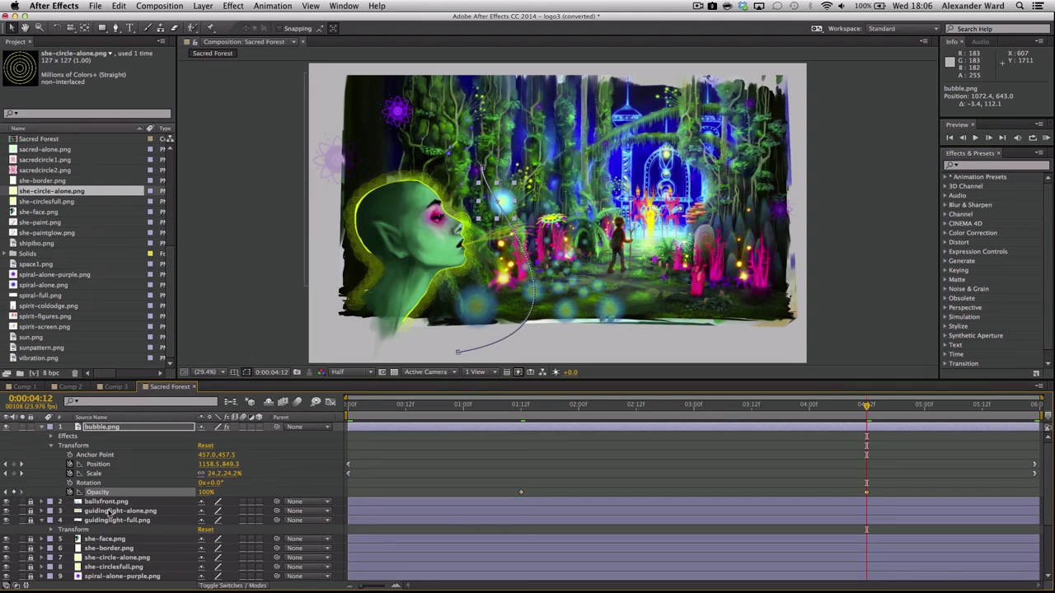
- Keyframe bubble.png's Opacity to 0% at 0:00:00:00 and 0:00:05:23, and preview the fade in and out
left_click(344, 409)
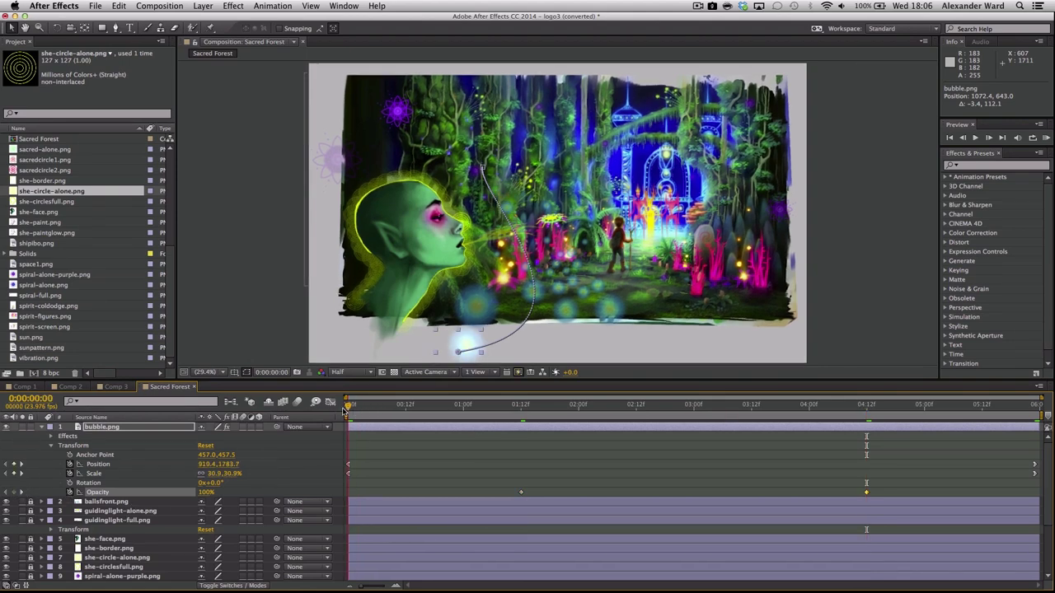
left_click_drag(202, 495, 122, 515)
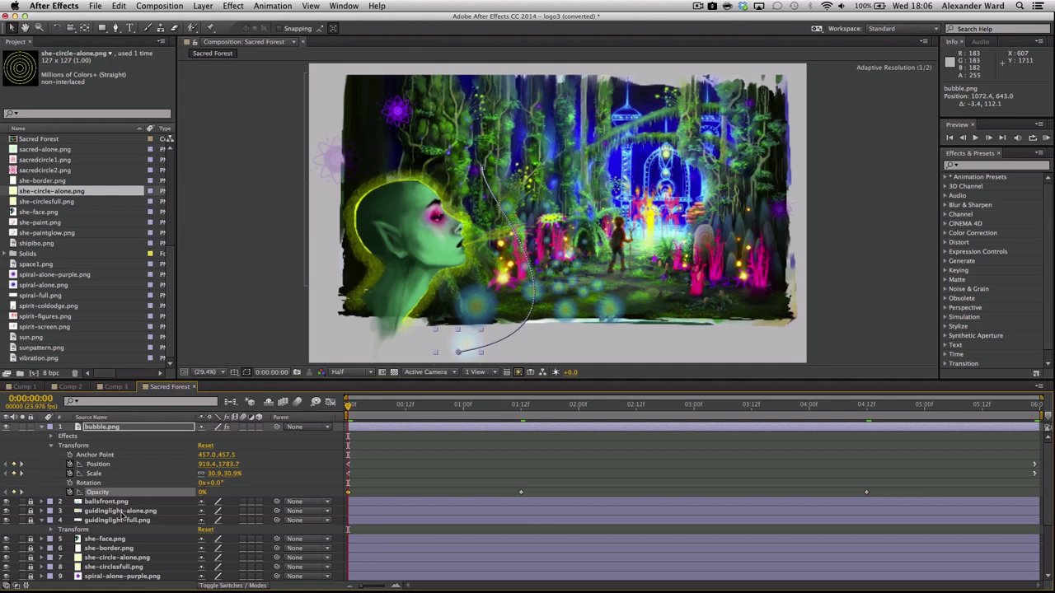
left_click_drag(1022, 409, 1043, 412)
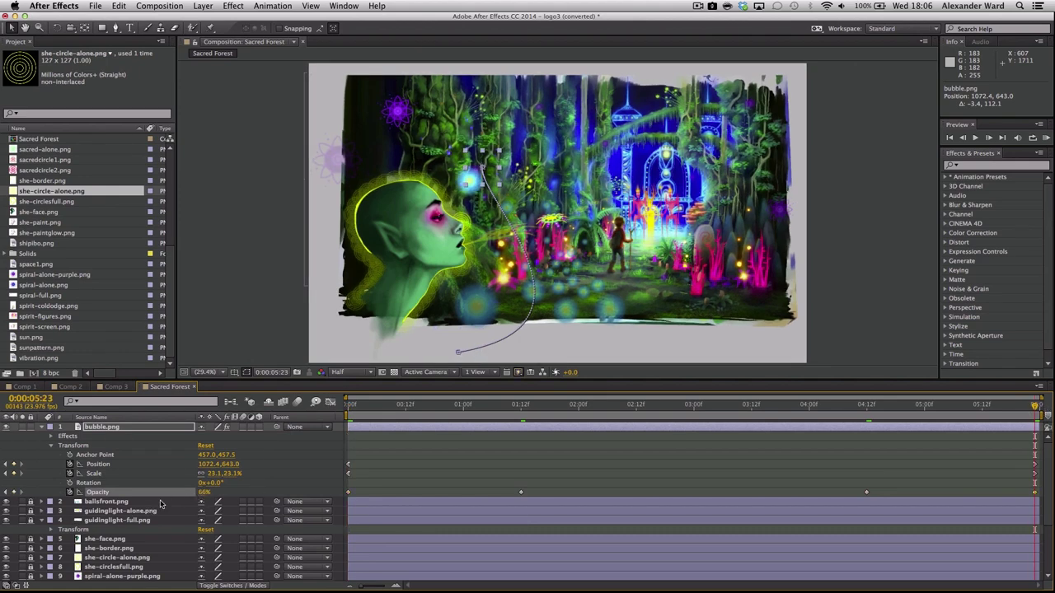
left_click_drag(162, 505, 32, 524)
left_click_drag(433, 415, 997, 462)
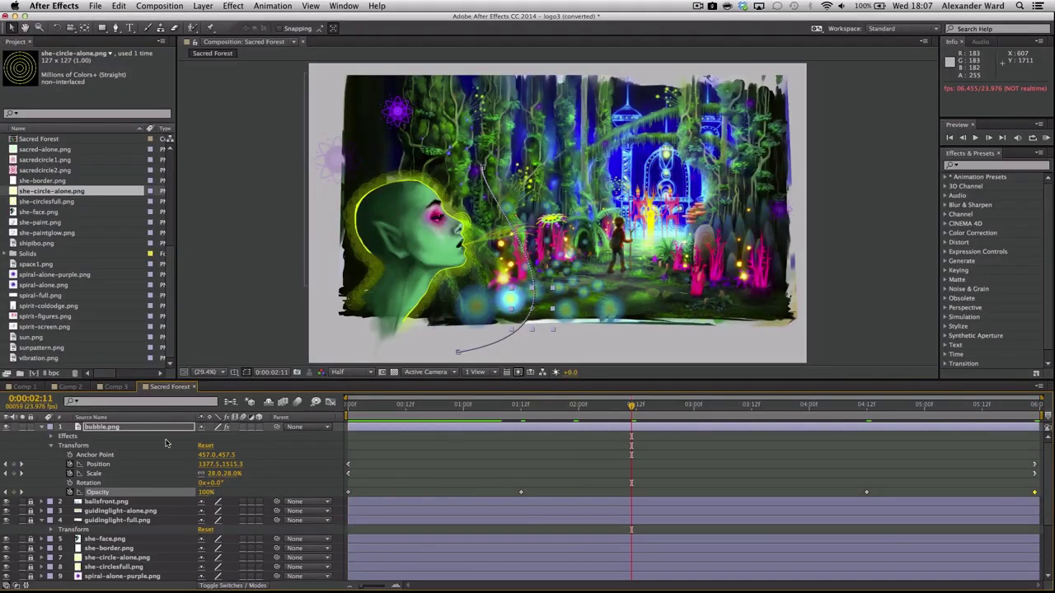
- Duplicate the bubble.png layer, expand the copy's properties, and undo its position change at 0:00:02:11
left_click(95, 428)
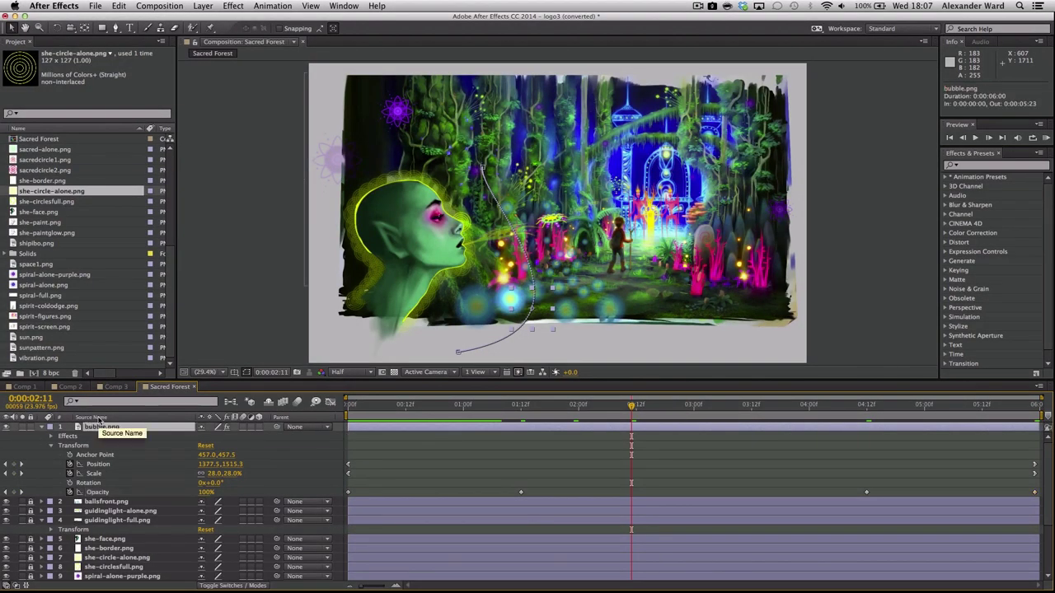
key("super+d")
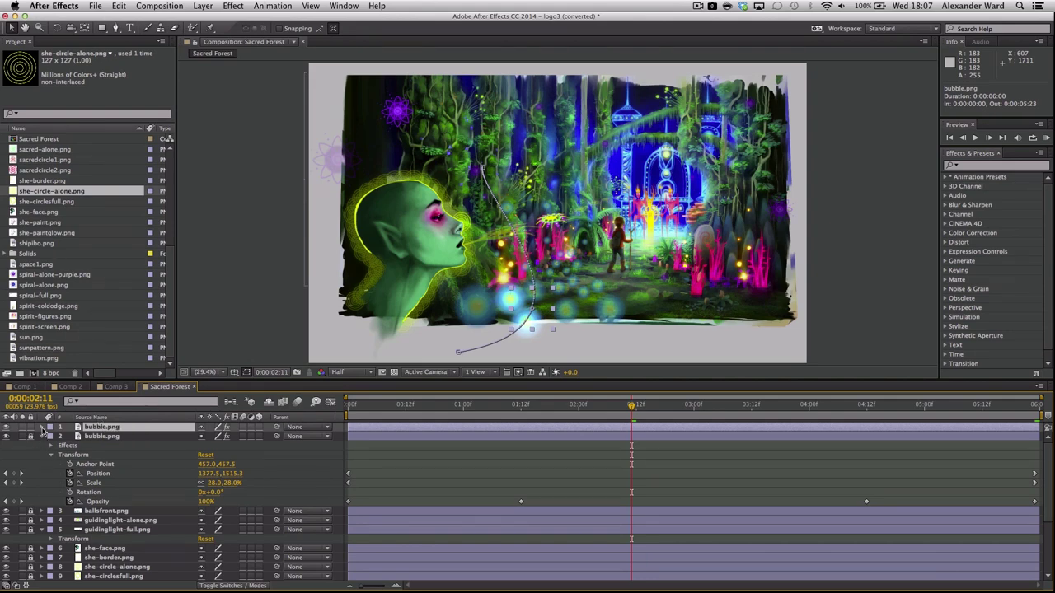
left_click(42, 428)
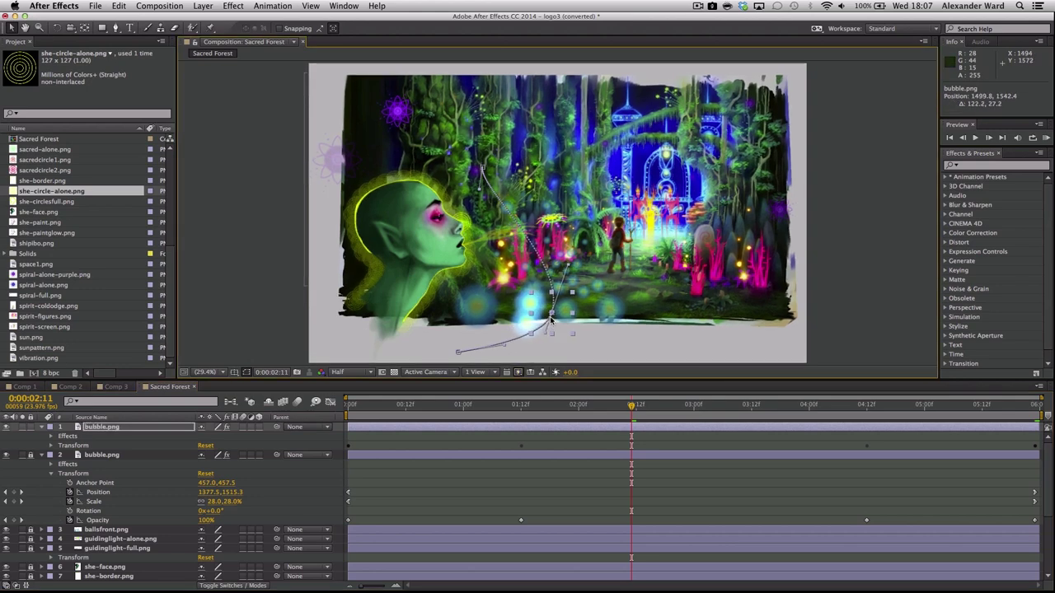
key("super+z")
- Move the copied bubble's path start below the painting at 0:00:00:00 and its end to about 1864, 949 at 0:00:05:23
key("Home")
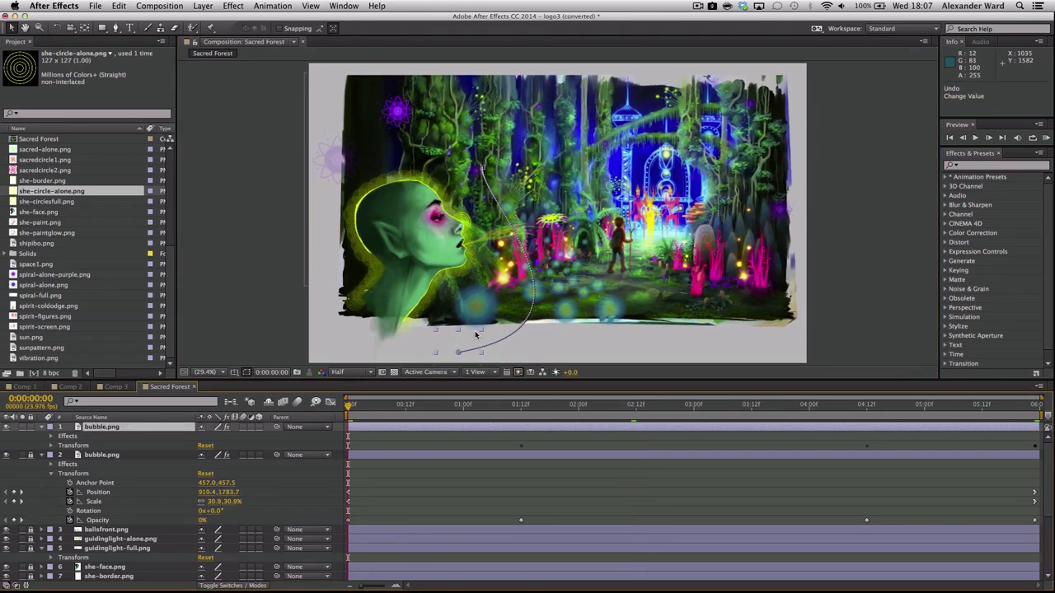
left_click_drag(462, 350, 609, 346)
key("End")
left_click_drag(490, 173, 598, 156)
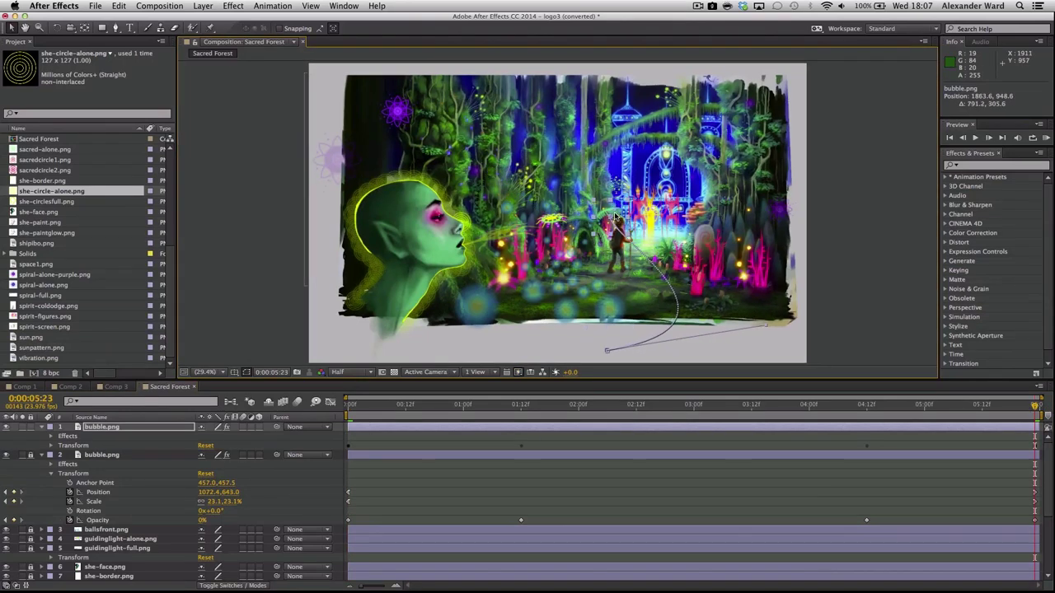
- Curve the copied bubble's motion path to the left, move its start to about 1846, 1668, and scrub the result
left_click_drag(764, 326, 499, 301)
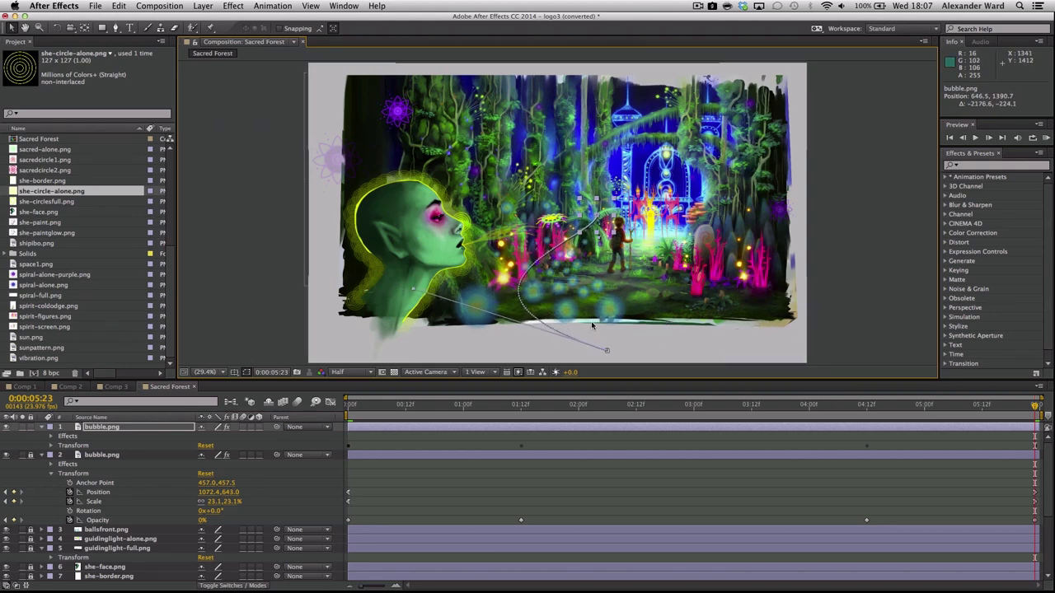
left_click_drag(608, 353, 610, 336)
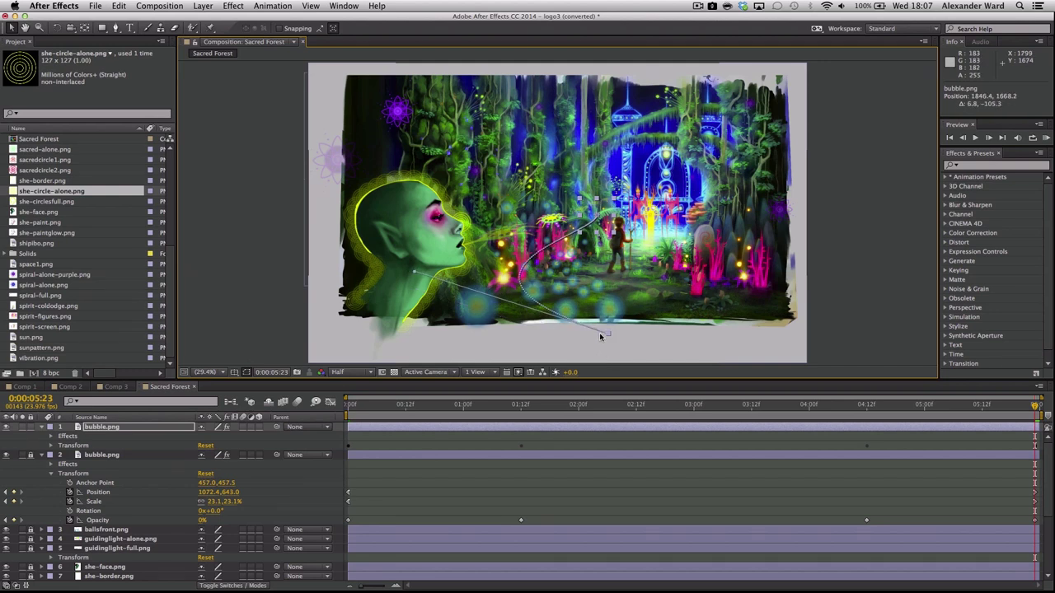
left_click(361, 406)
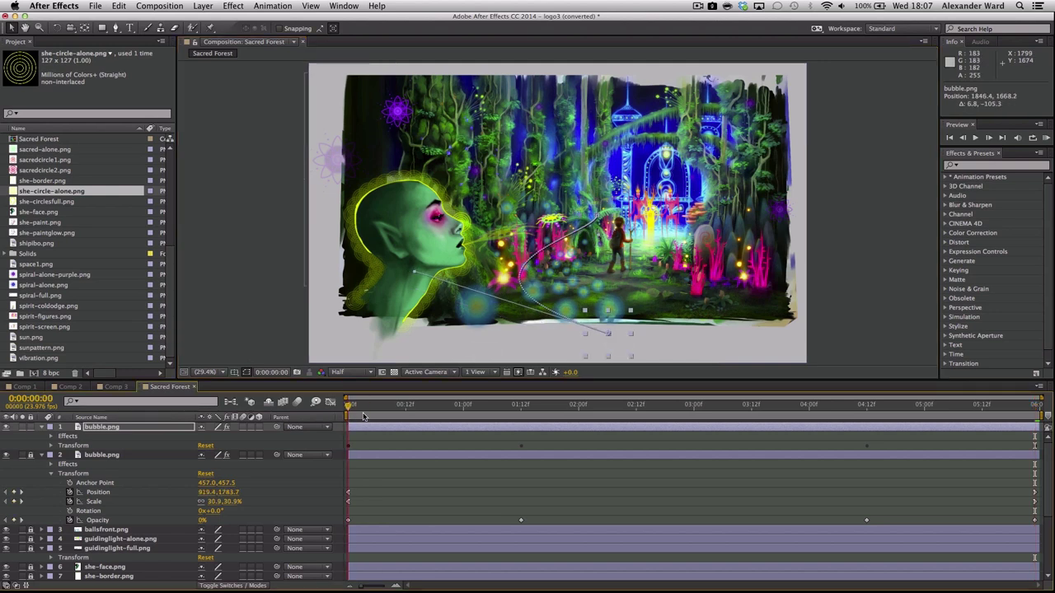
left_click_drag(362, 416, 487, 445)
- Duplicate the bubble, move the copy's path start to about 2485, 1631 at 0:00:00:00 and its end beside the glowing gateway at 0:00:05:23, and curve its path
key("super+d")
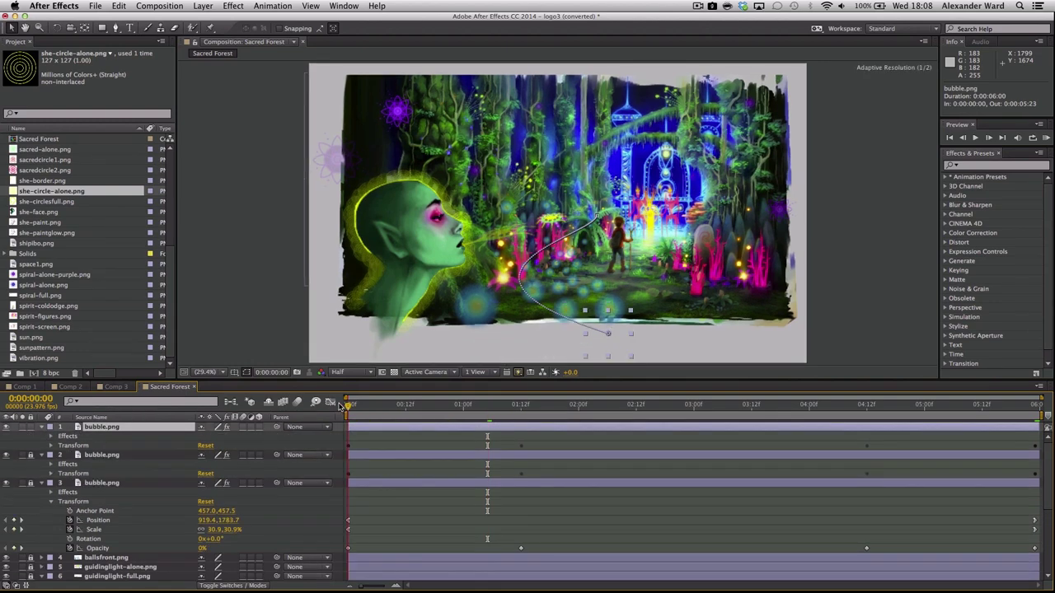
key("Home")
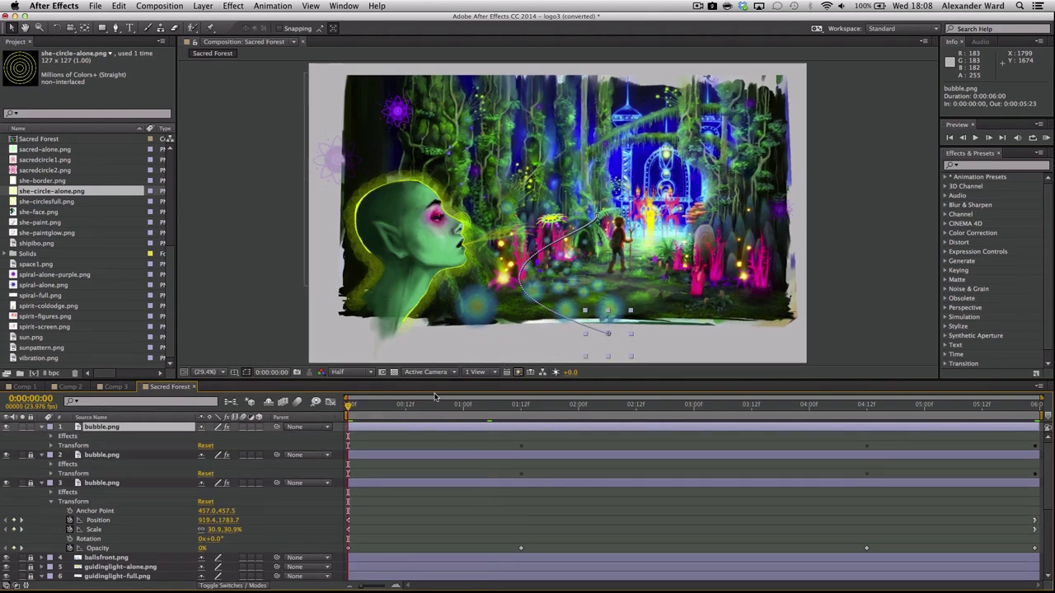
left_click_drag(615, 337, 712, 331)
left_click(1035, 406)
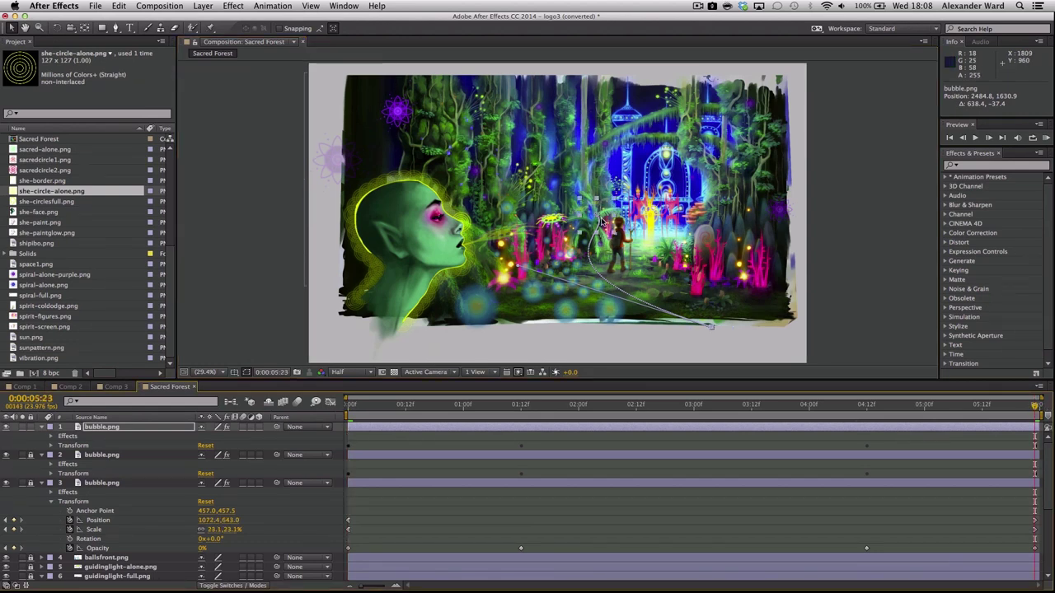
left_click_drag(603, 223, 674, 216)
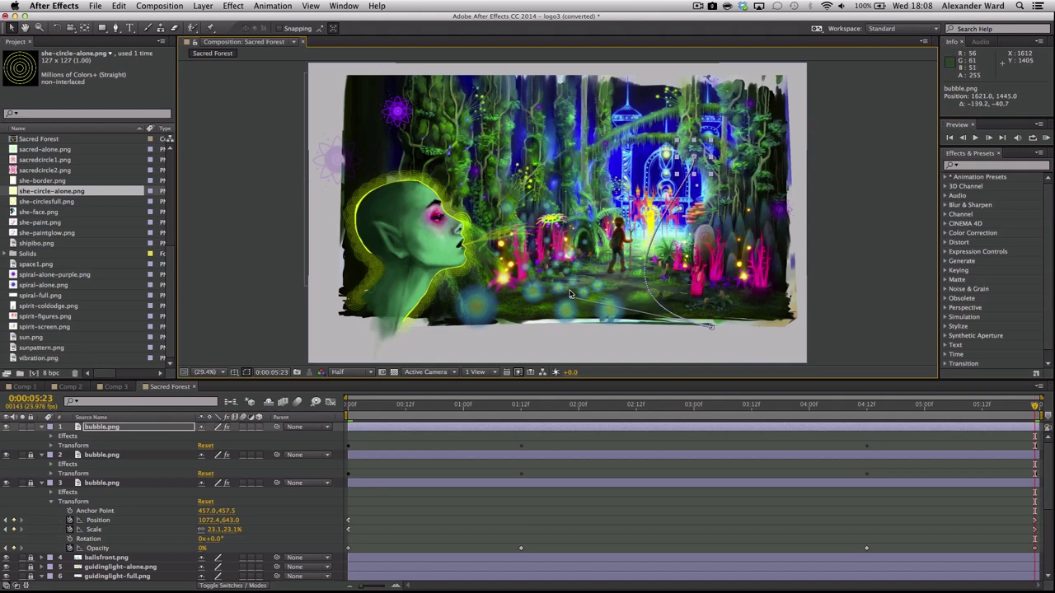
left_click_drag(999, 409, 913, 434)
- Scale down the second bubble.png layer and widen the leftward curve of its motion path
left_click(94, 454)
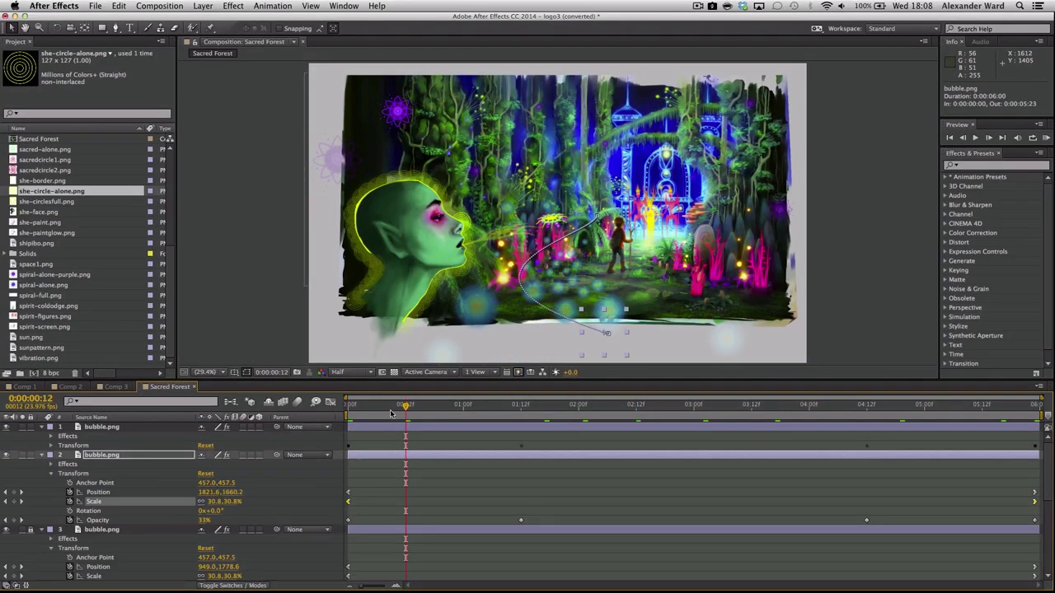
left_click_drag(405, 409, 680, 492)
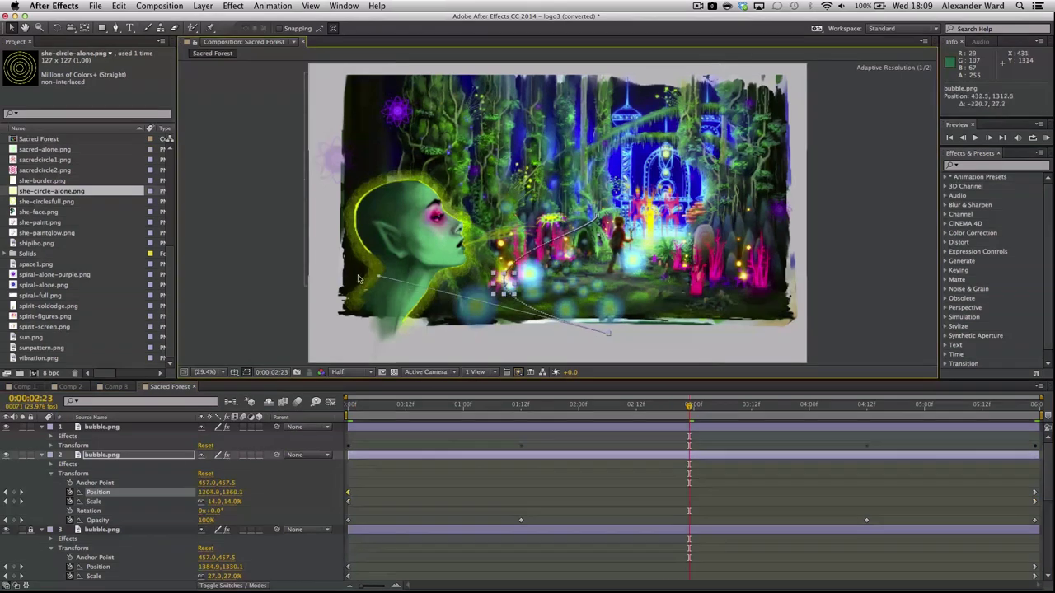
left_click_drag(690, 405, 709, 435)
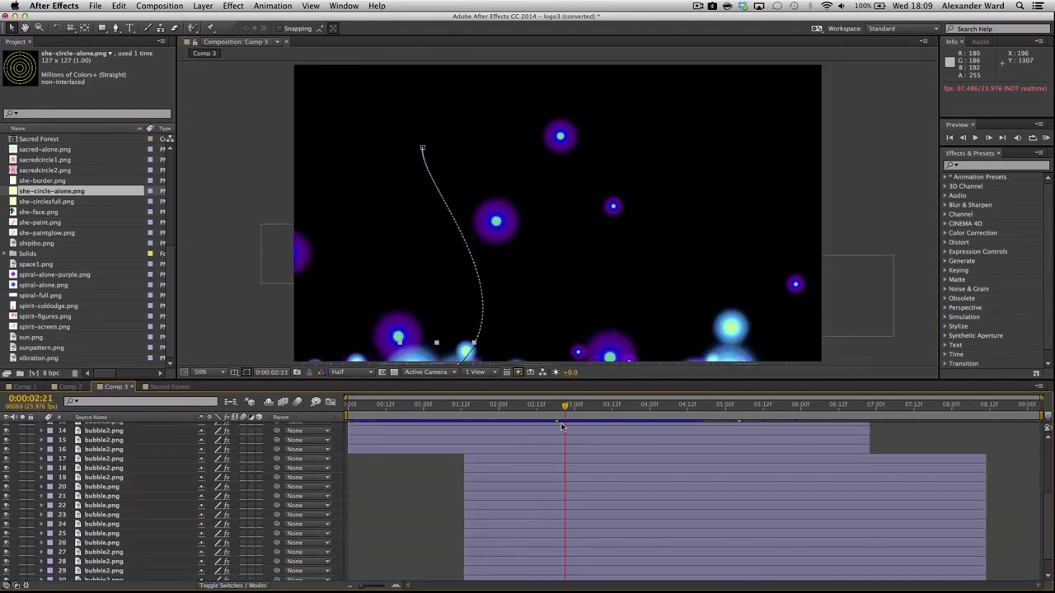
- Copy a purple bubble2.png layer from Comp 3, paste it into Sacred Forest, and keyframe its Opacity to fade in and out
left_click(496, 222)
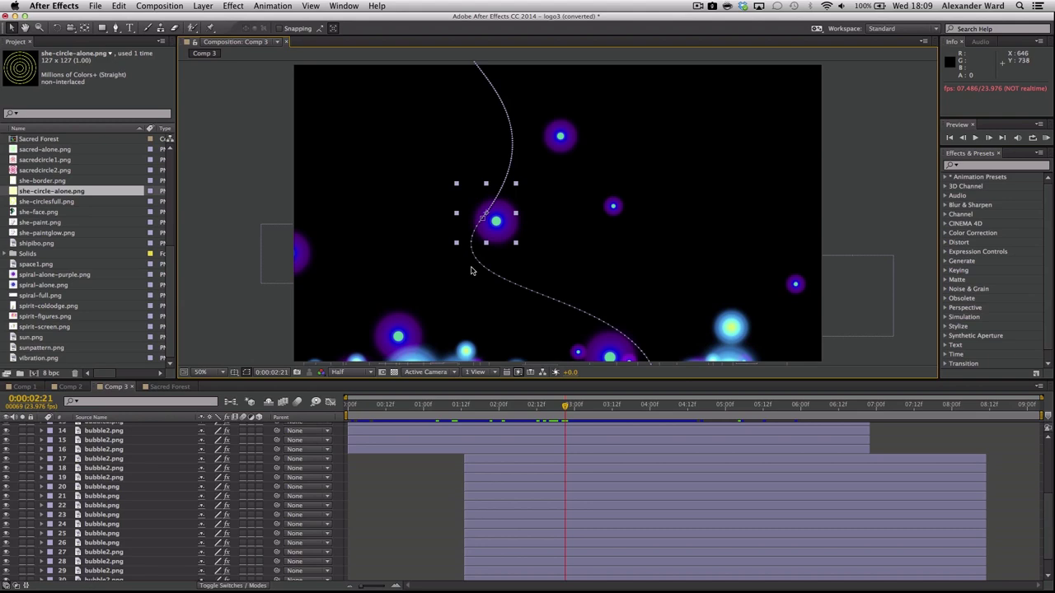
left_click(169, 387)
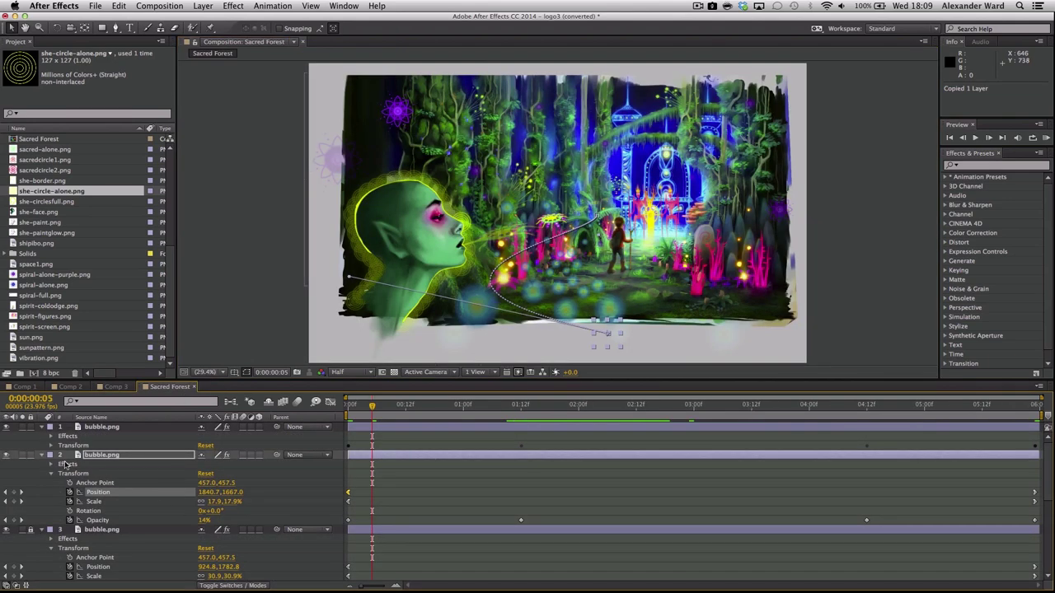
left_click(33, 461)
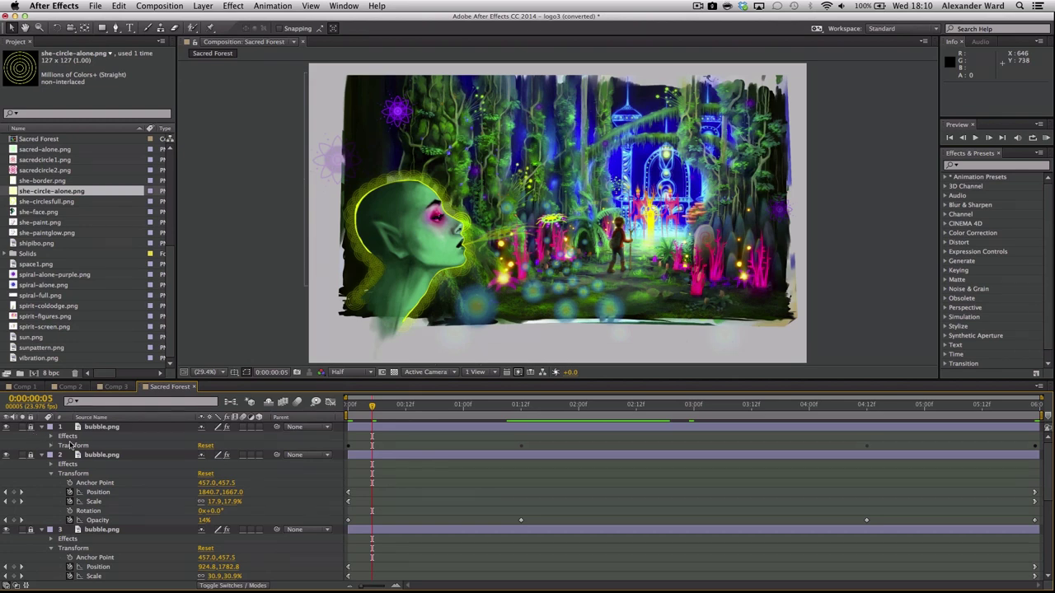
key("super+v")
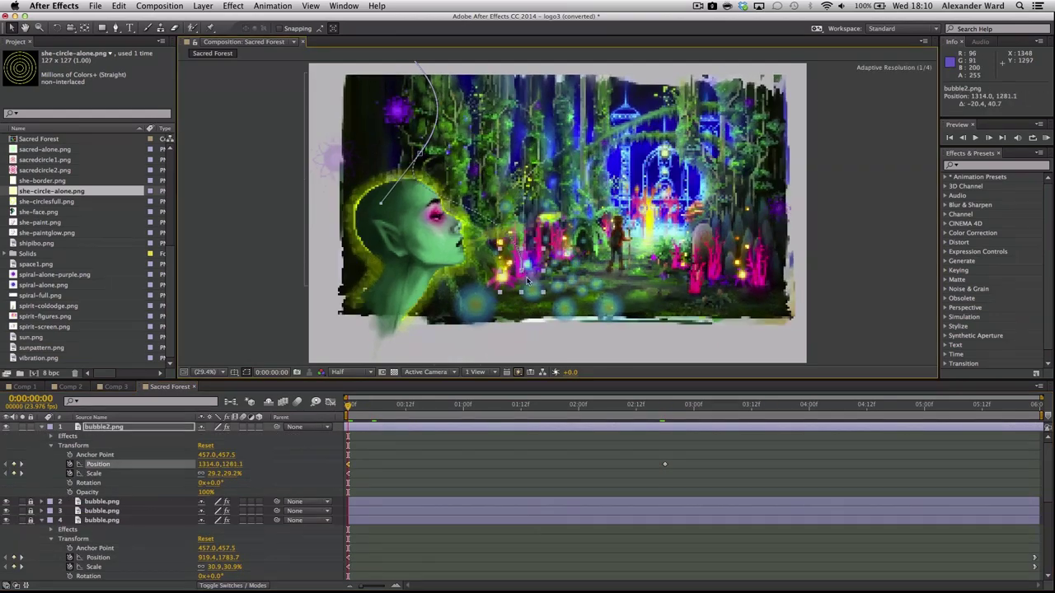
left_click_drag(349, 405, 598, 406)
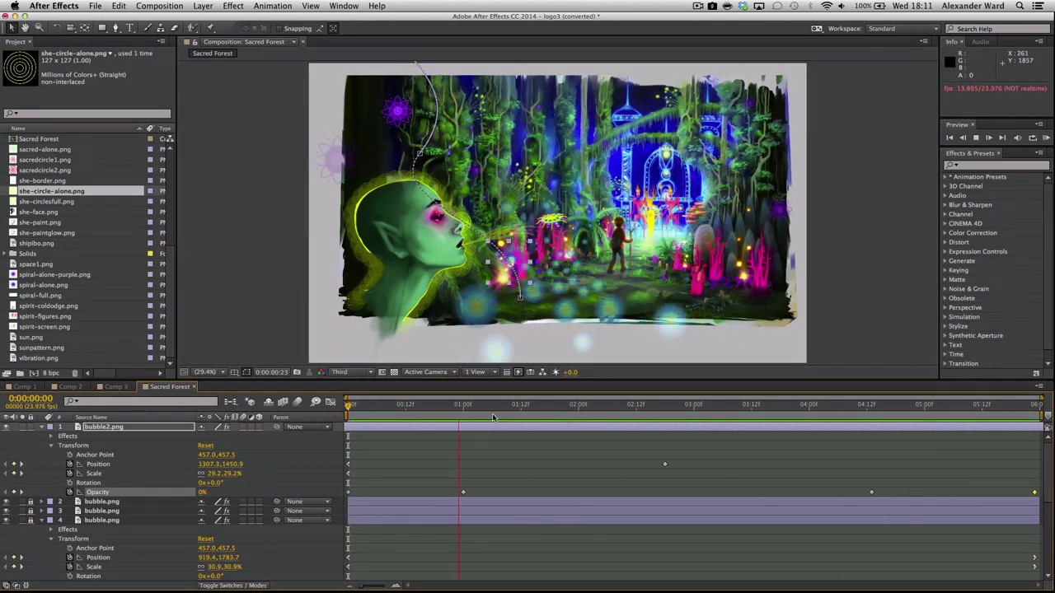
- Duplicate bubble2.png, expand the copy's transform properties, and shift its motion path points right toward the walking figure
key("super+d")
left_click(41, 427)
left_click(42, 455)
left_click(51, 445)
left_click(94, 473)
left_click_drag(587, 289, 660, 315)
mouse_move(419, 154)
left_mouse_down()
mouse_move(540, 208)
mouse_move(544, 262)
left_mouse_up()
left_click_drag(544, 264, 535, 280)
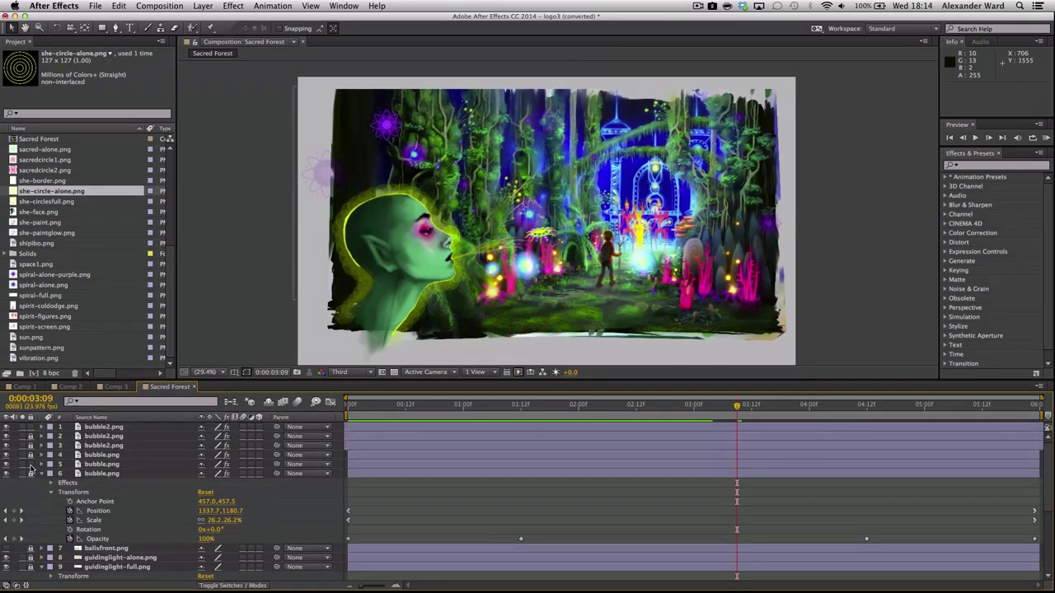
- Reshape the top bubble.png's motion path, moving its end to about 1500, 850 and bending the curve at its start, and scrub the result
left_click(559, 407)
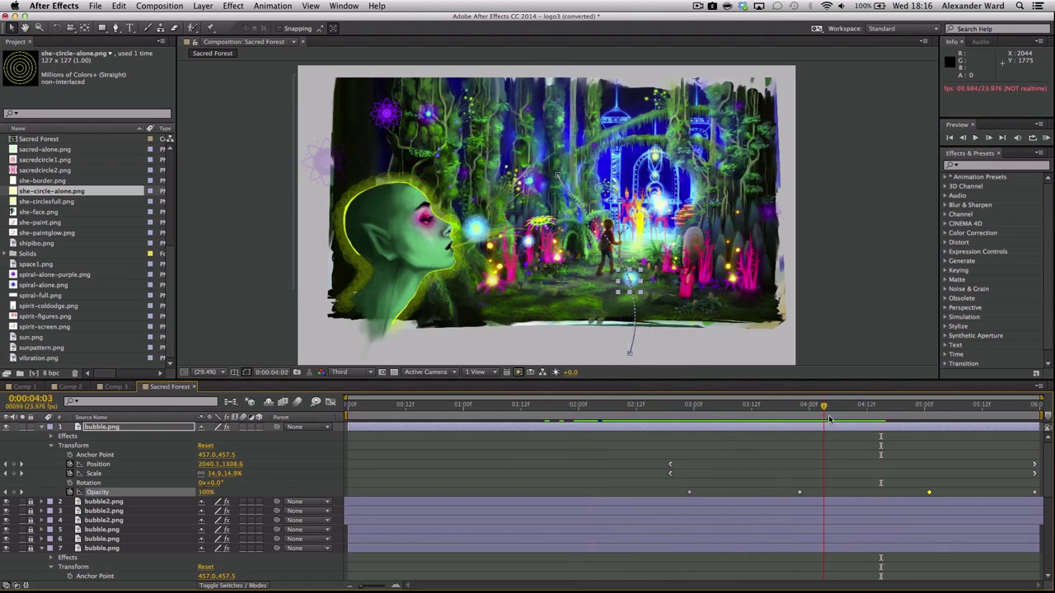
left_click(629, 355)
left_click_drag(659, 266, 622, 284)
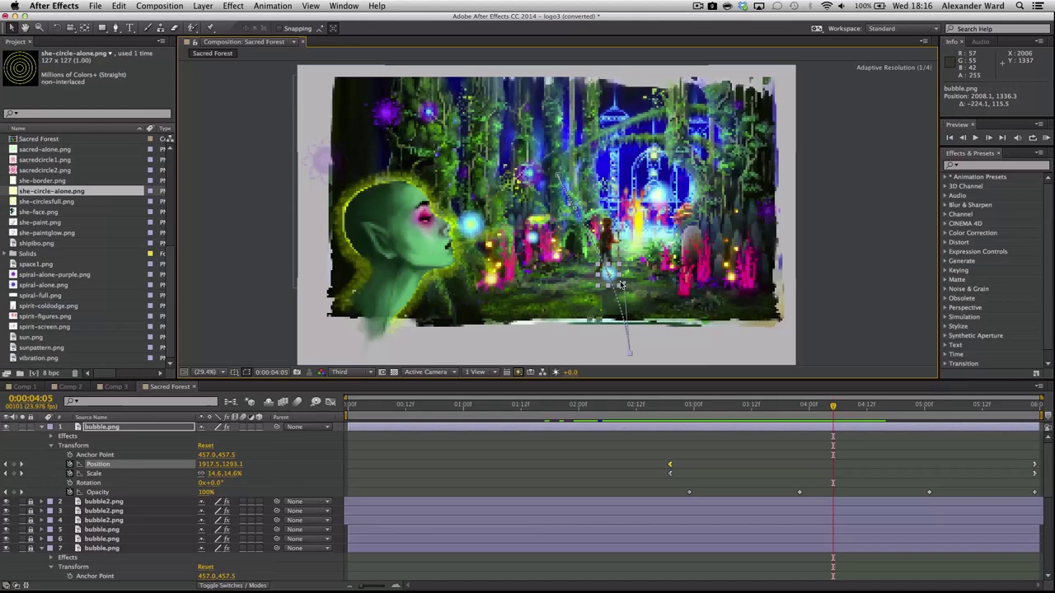
left_click_drag(558, 175, 551, 196)
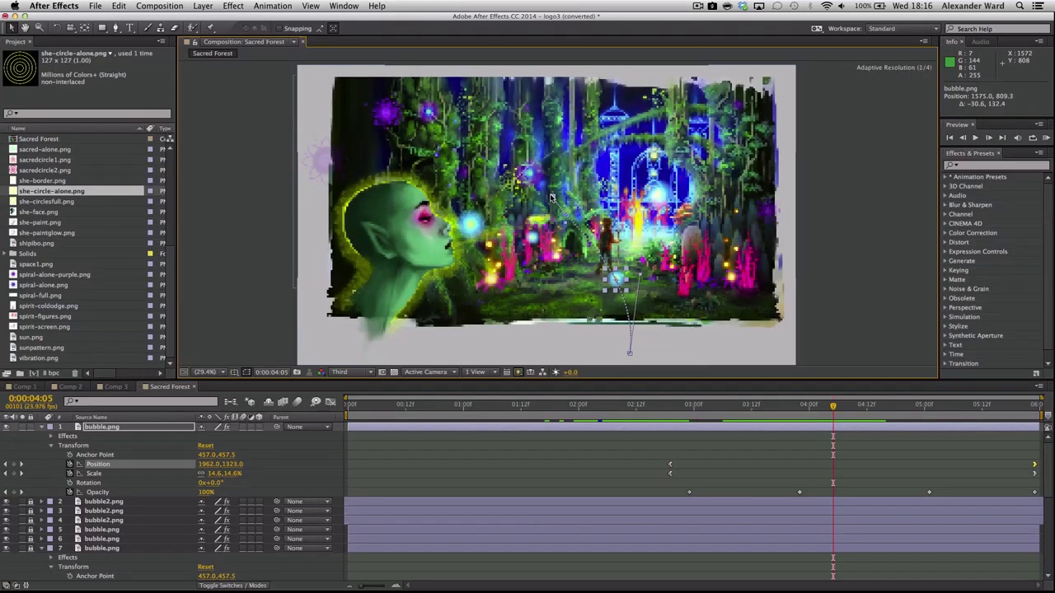
left_click_drag(640, 277, 635, 280)
left_click_drag(551, 198, 545, 203)
left_click_drag(834, 406, 805, 423)
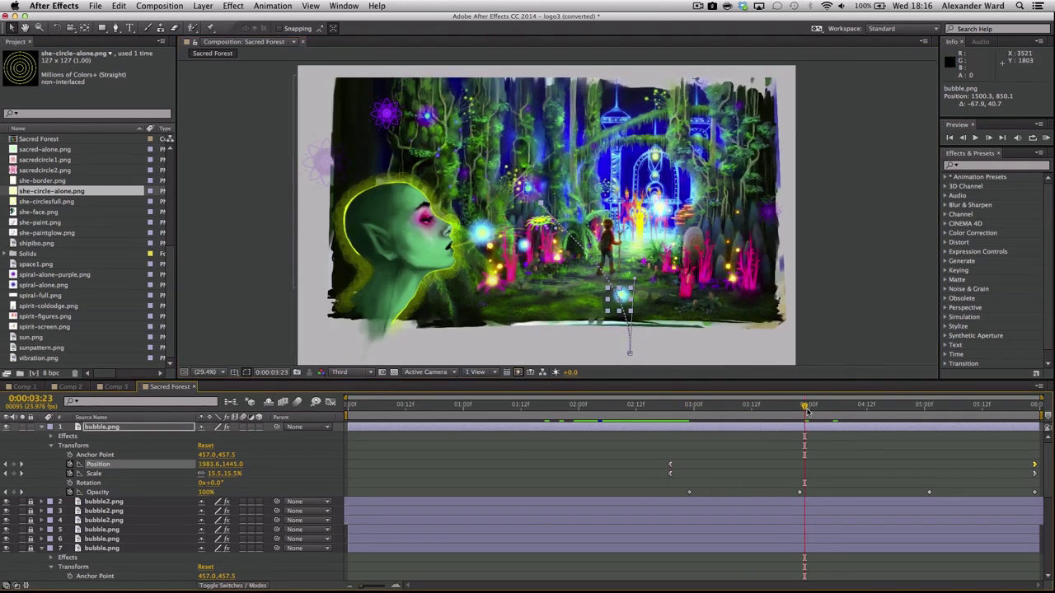
left_click_drag(808, 413, 801, 412)
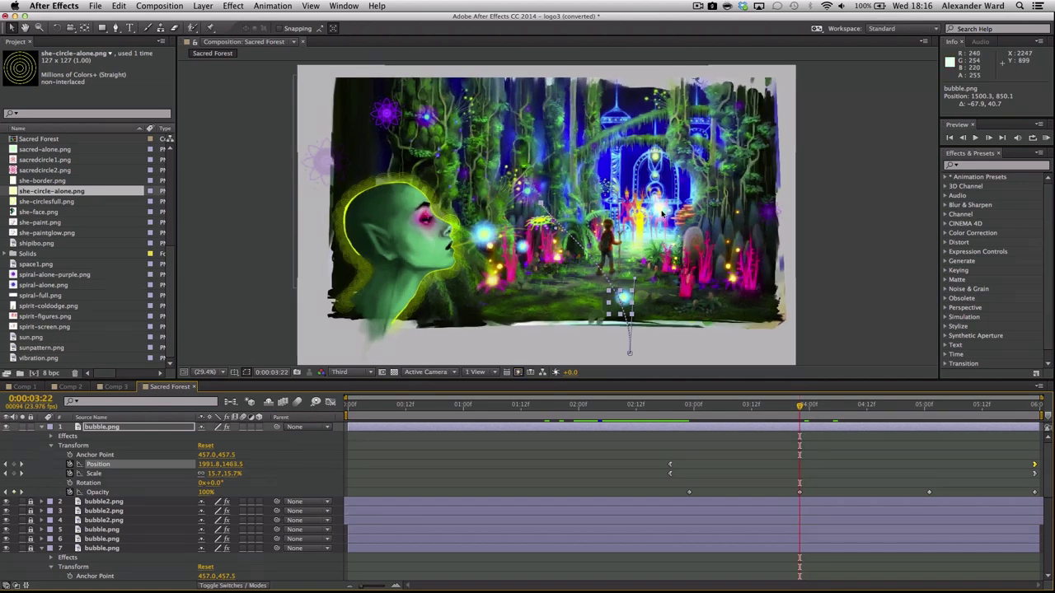
- Move the path start of the layer 5 bubble.png to about 2563, 1733, lock that layer, and collapse the top bubble.png layer
left_click(734, 305)
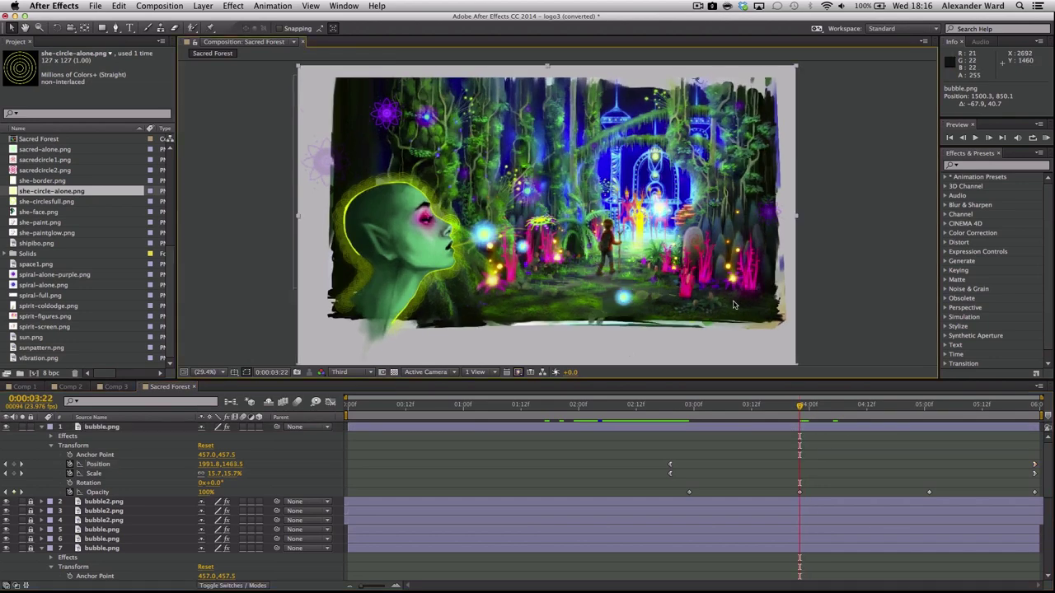
left_click(393, 428)
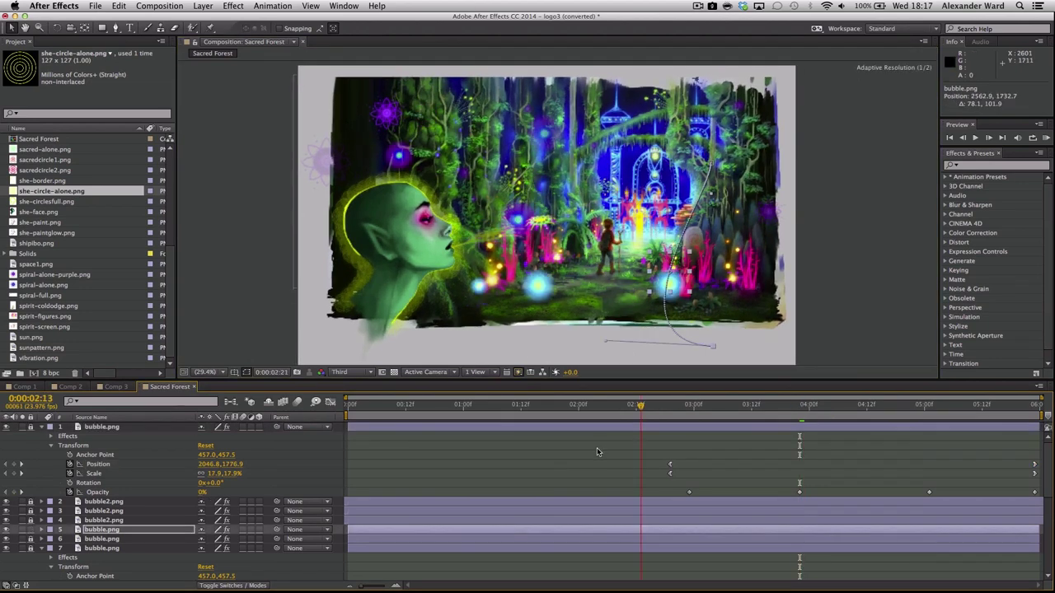
left_click_drag(599, 450, 885, 448)
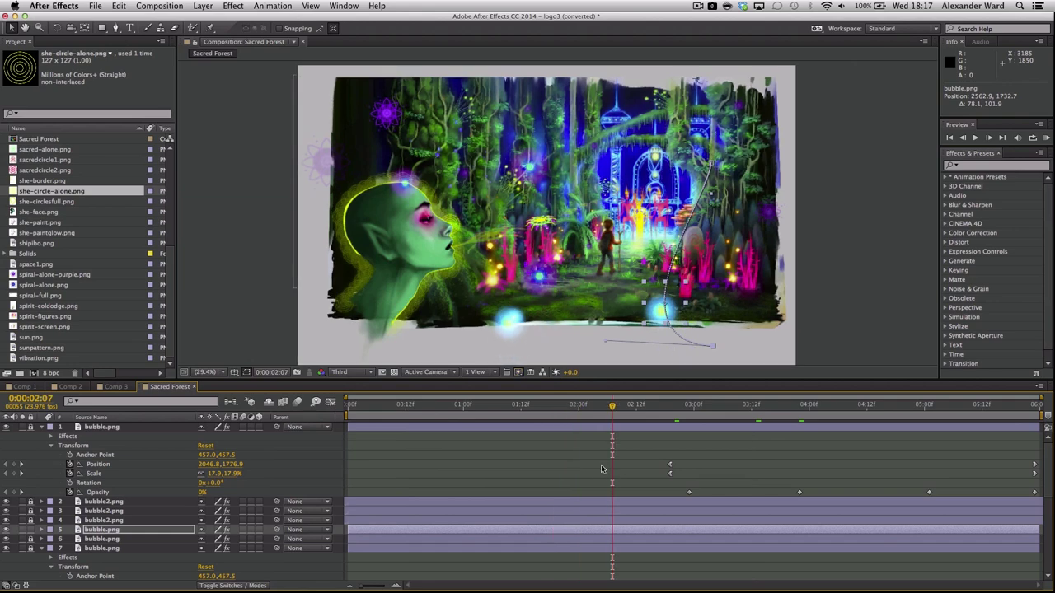
left_click(29, 531)
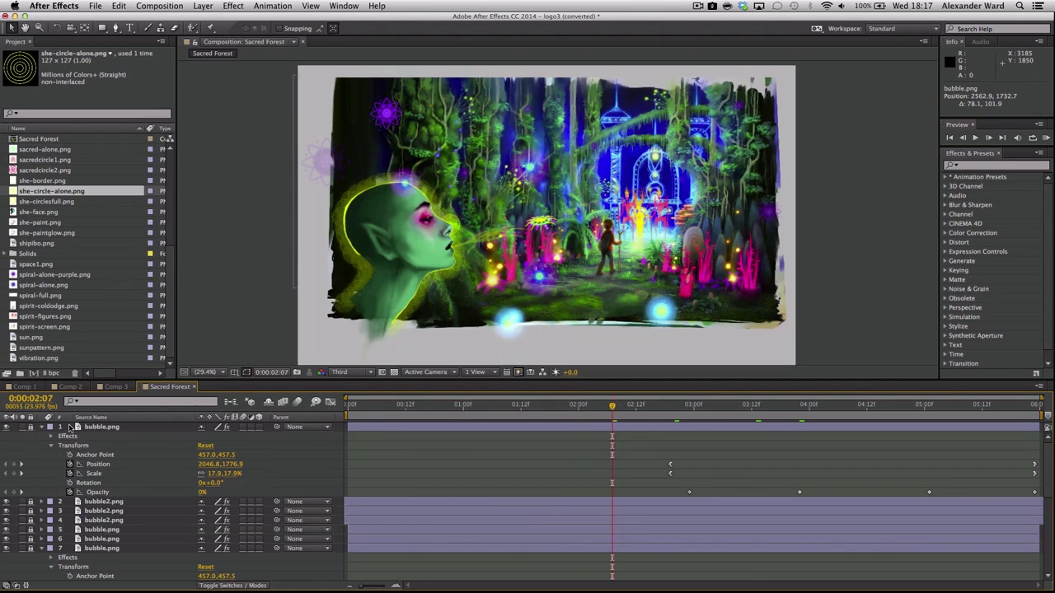
left_click(41, 427)
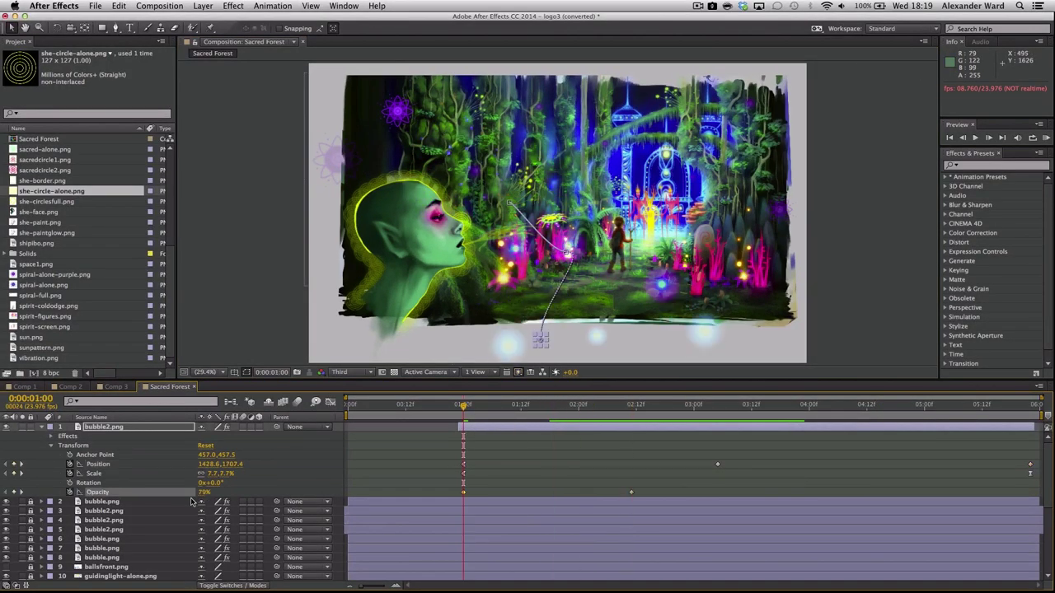
- Keyframe the new bubble2.png's Opacity to fade in from 0:00:01:00 and fade out to 0% at 0:00:05:22
left_click(632, 405)
left_click_drag(631, 406, 621, 405)
left_click(871, 409)
left_click(1030, 410)
left_click_drag(205, 492, 54, 504)
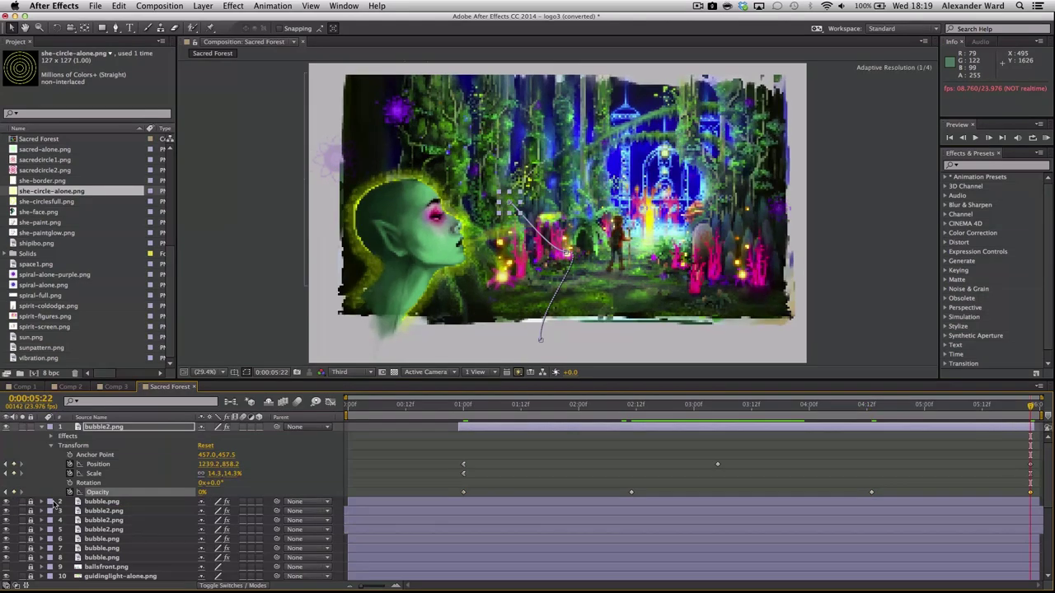
- Bend bubble2.png's motion path at its middle keyframe by moving the tangent handle to about 1805, 1216, and preview the motion
left_click(206, 371)
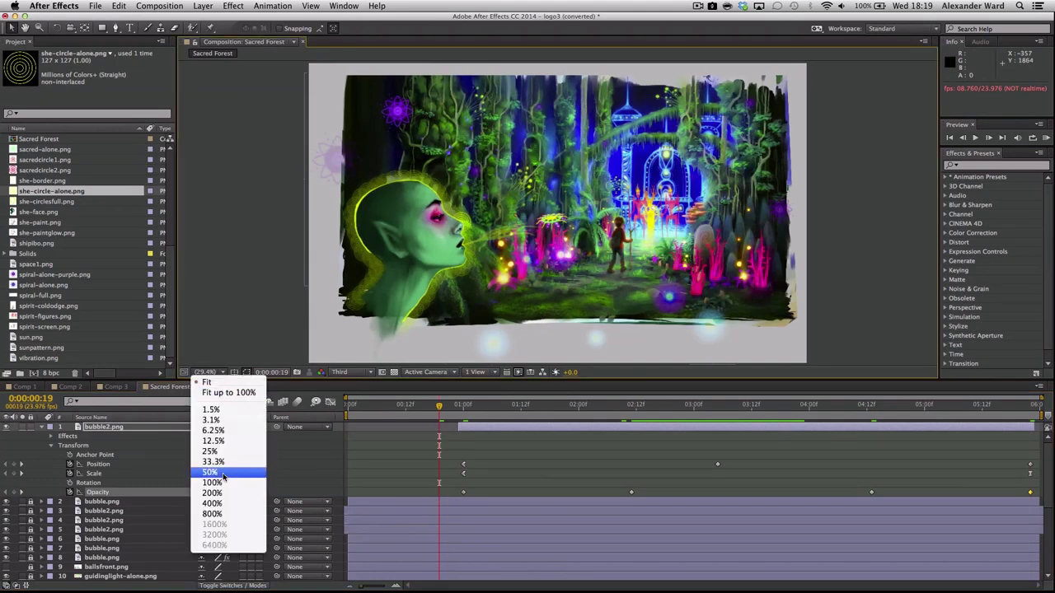
left_click(221, 473)
left_click_drag(597, 245, 601, 269)
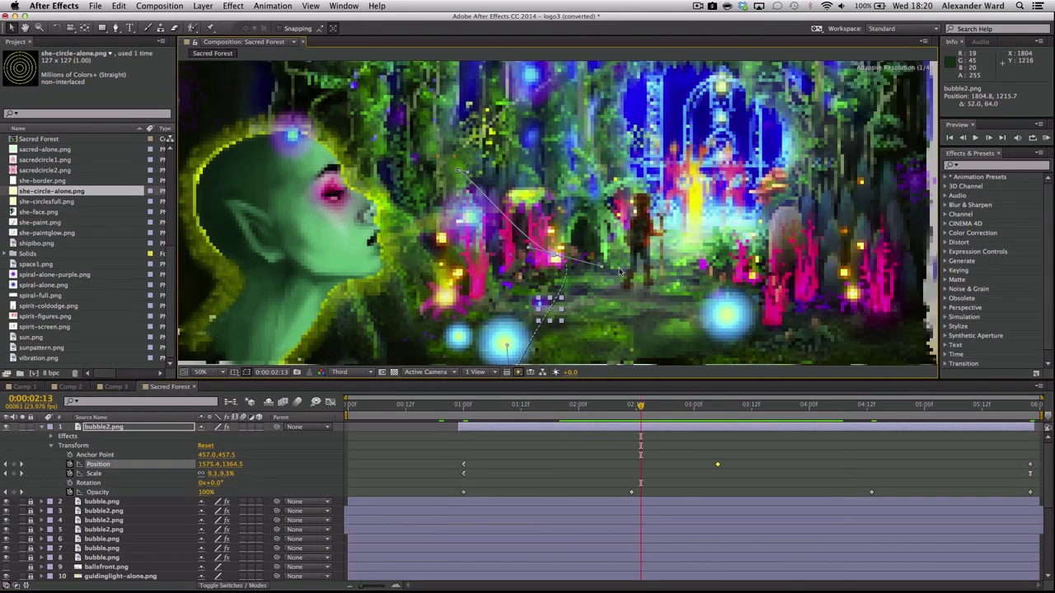
key("space")
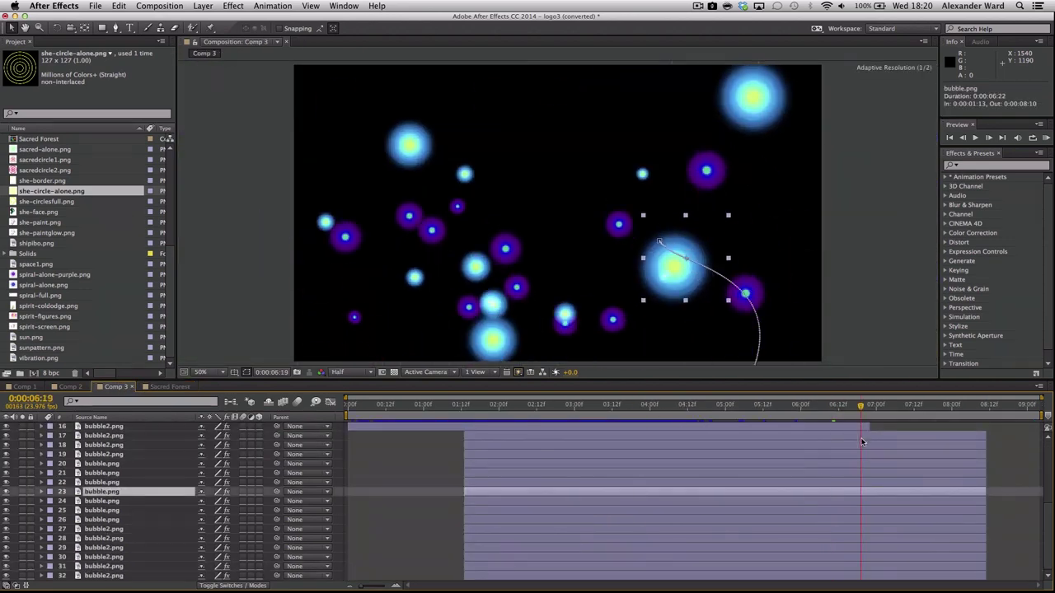
- Copy a large blue bubble.png layer from Comp 3 into Sacred Forest and add Opacity keyframes for its fade through 0:00:05:23
key("Page_Up")
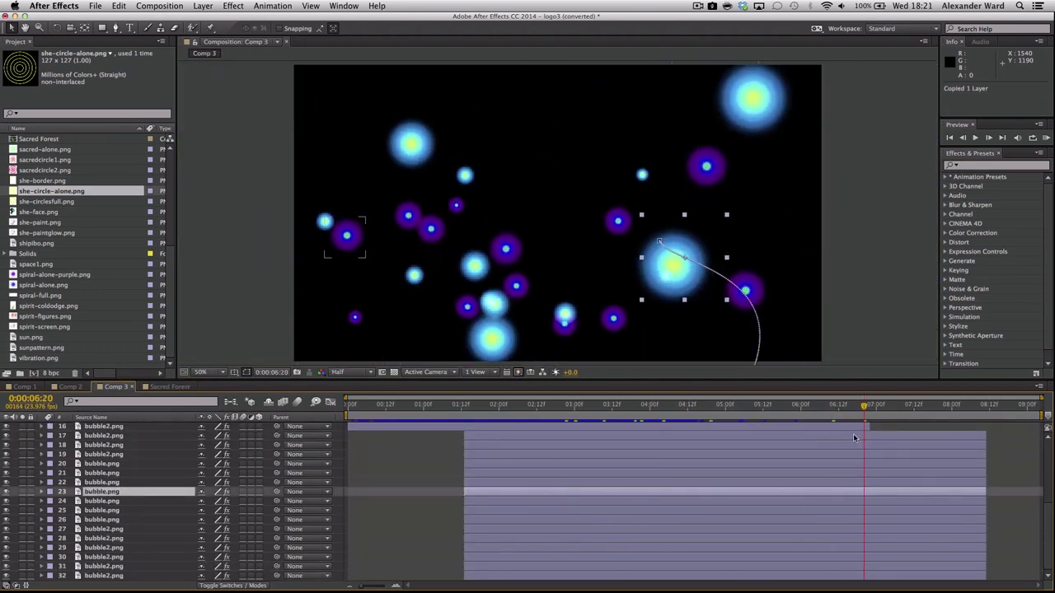
left_click(173, 386)
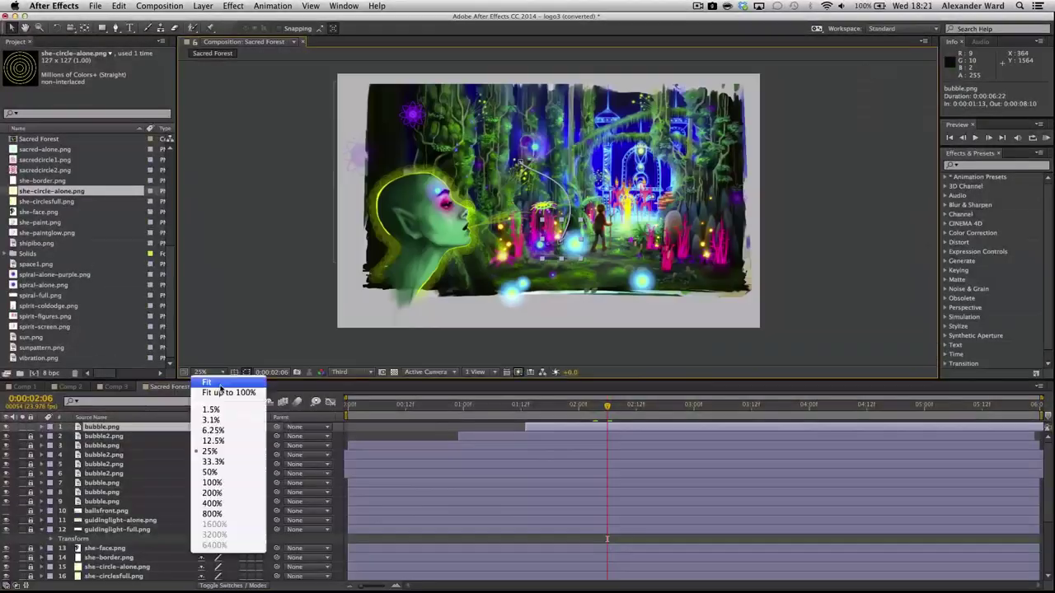
left_click(216, 383)
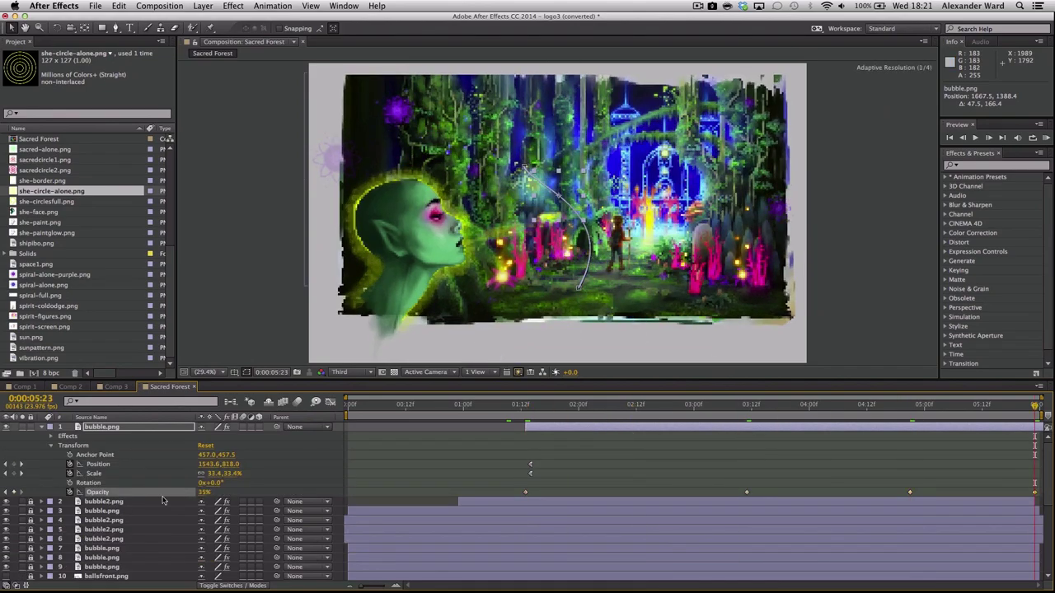
- Place the newest bubble.png's last Opacity keyframe at 0:00:06:00 and preview the animated bubbles
left_click(918, 406)
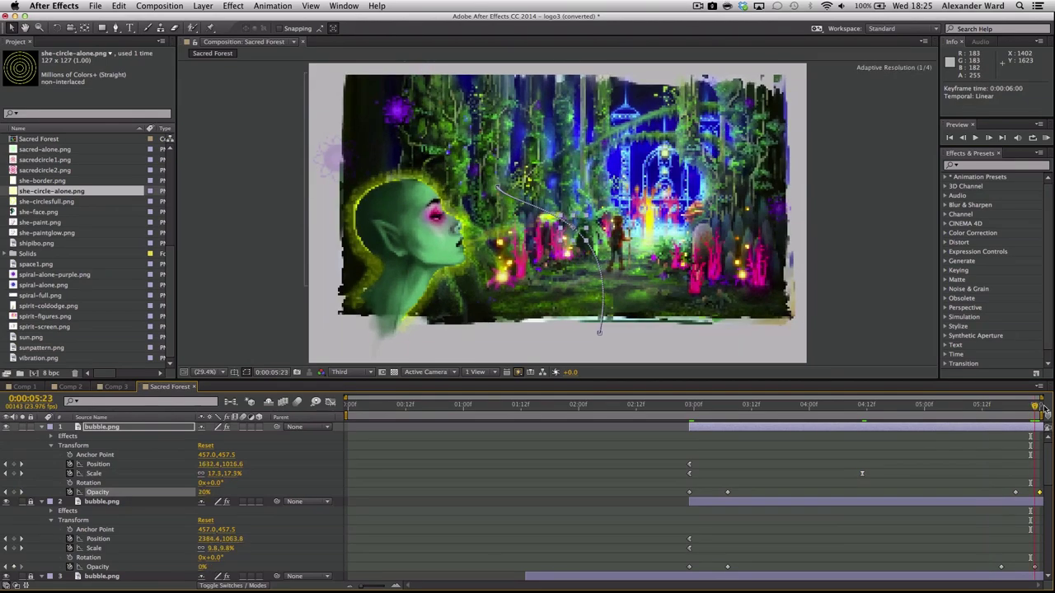
left_click_drag(380, 454, 954, 423)
key("space")
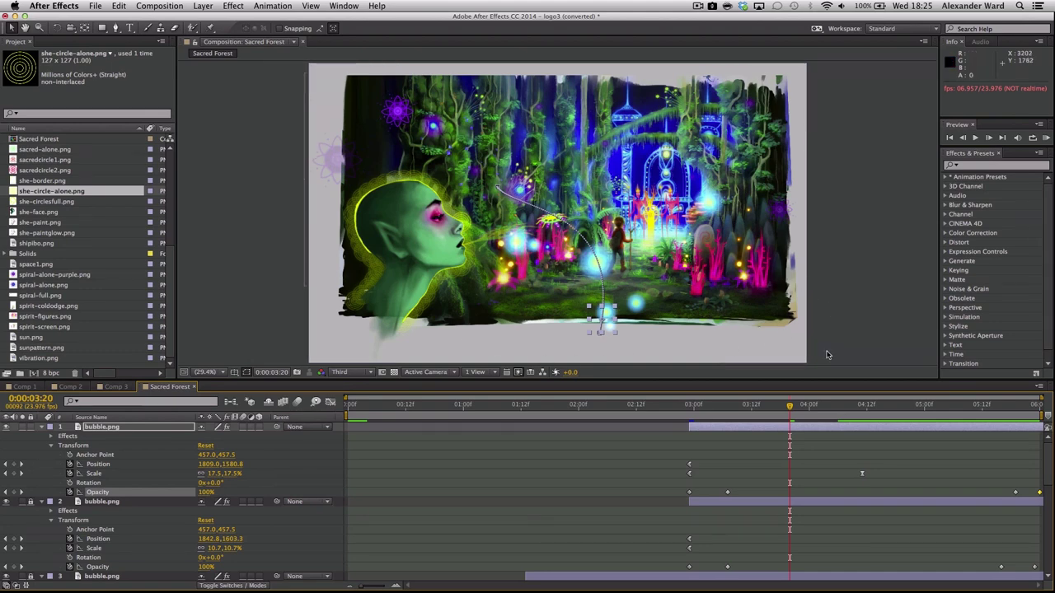
- Keyframe the new bubble2.png's Opacity from 0:00:01:13 to the end of the timeline and save the project
left_click_drag(756, 413, 708, 410)
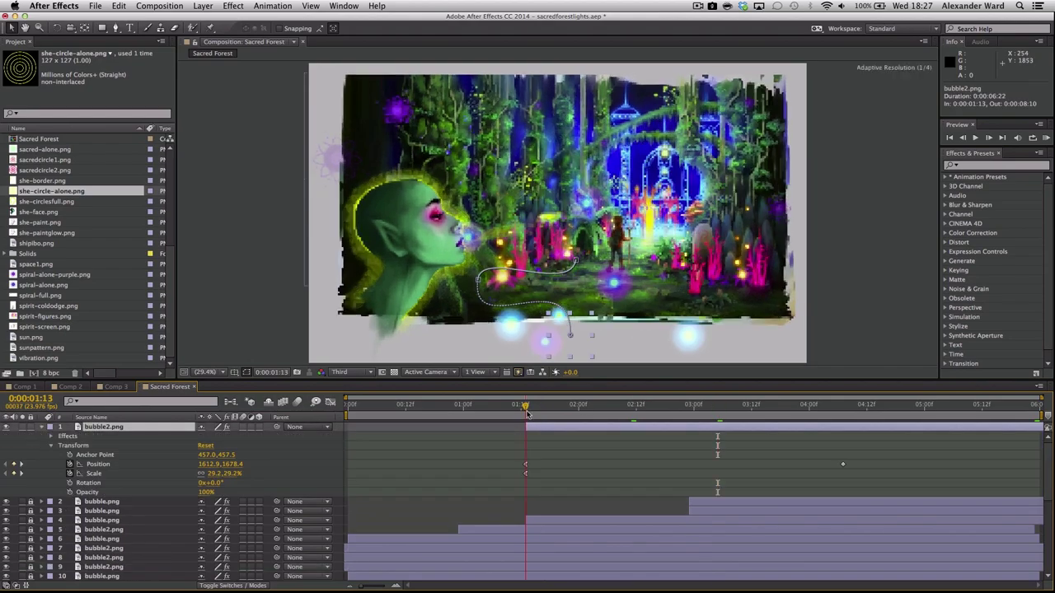
left_click(70, 492)
left_click_drag(526, 405, 1036, 405)
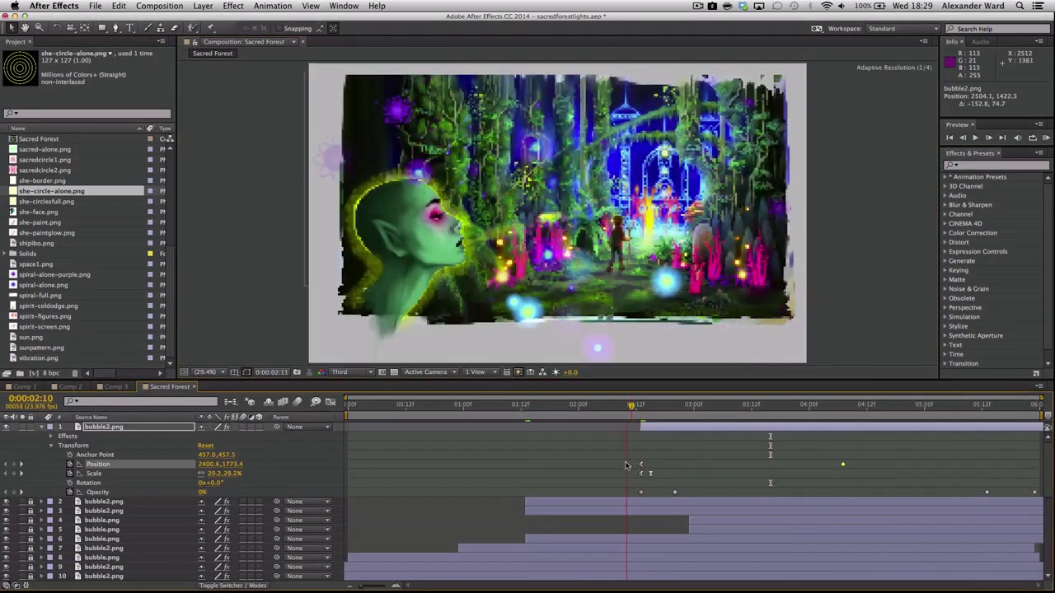
key("super+s")
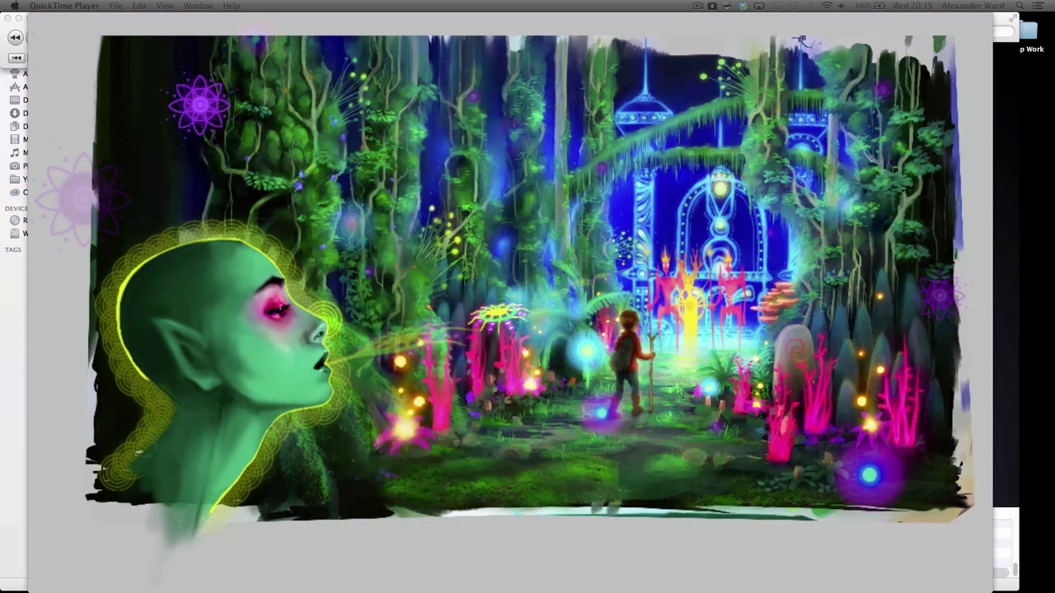
- Keyframe spiral-alone-purple.png's Opacity at 0% at 0:00:00:00, 100% at 0:00:02:00 and 0:00:04:00, and 0% at 0:00:05:23
mouse_move(542, 348)
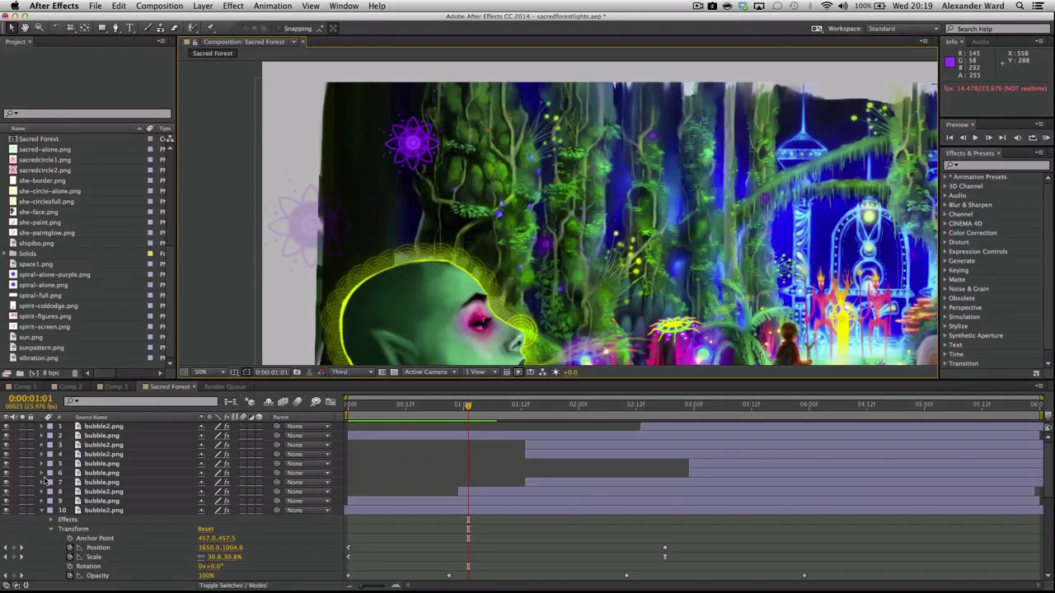
scroll(137, 474, "down", 8)
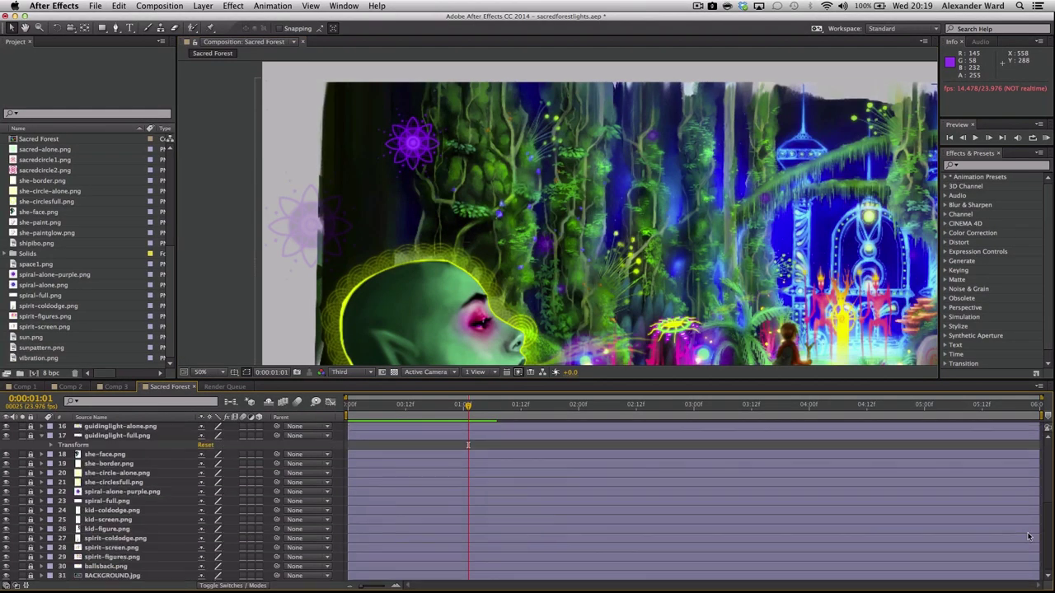
left_click(132, 491)
left_click(41, 492)
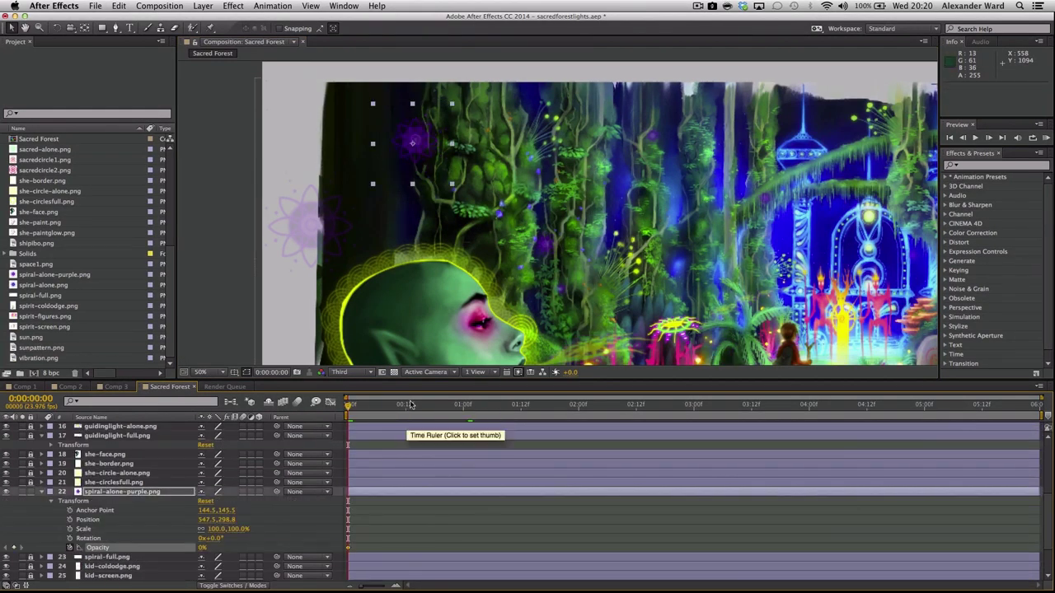
left_click_drag(411, 404, 578, 404)
left_click(808, 404)
mouse_move(200, 547)
left_mouse_down()
mouse_move(283, 547)
mouse_move(122, 547)
left_mouse_up()
left_click(14, 547)
left_click(1034, 403)
- Add Rotation keyframes to spiral-alone-purple.png at 0:00:00:00 and 0:00:05:23 and preview the spin
left_click(348, 404)
left_click(70, 538)
left_click(652, 547)
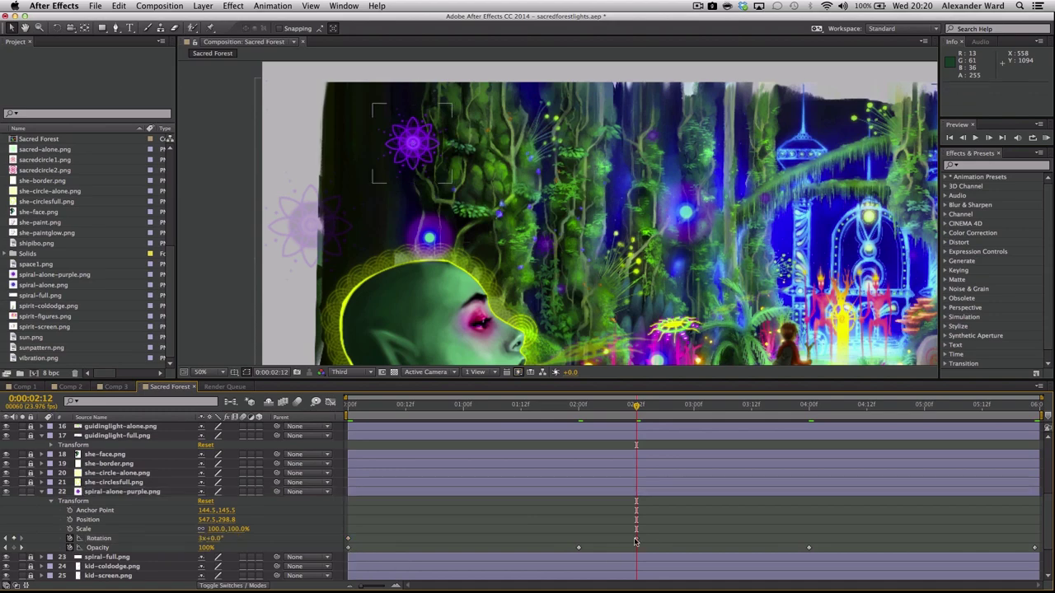
left_click(348, 404)
key("space")
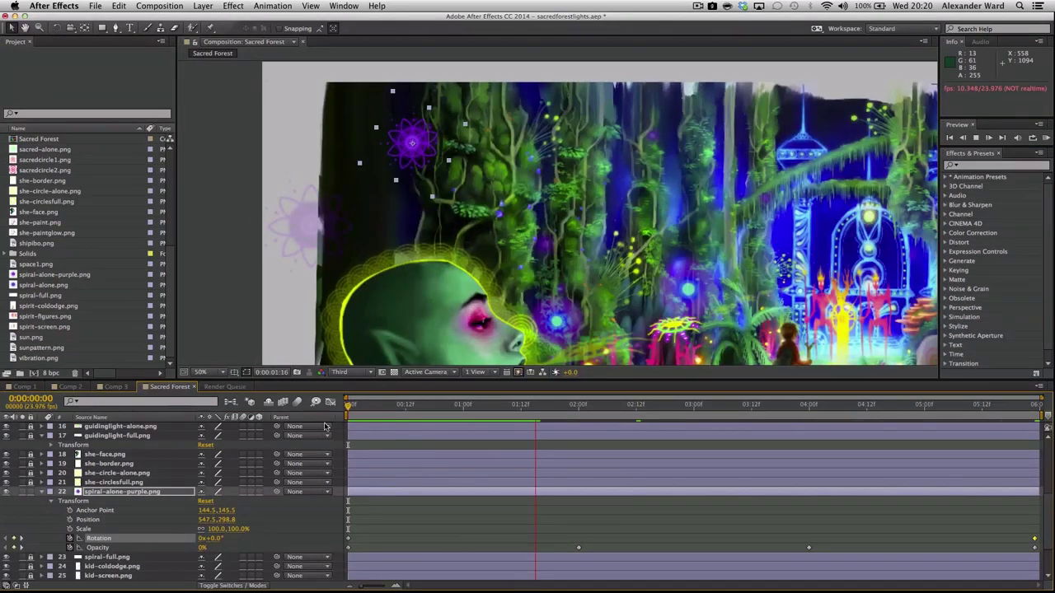
- Set spiral-alone-purple.png's last Rotation keyframe at 0:00:05:23 to 1x+102.0° and preview the slower spin
left_click(1034, 404)
left_click(202, 538)
key("Return")
left_click(348, 404)
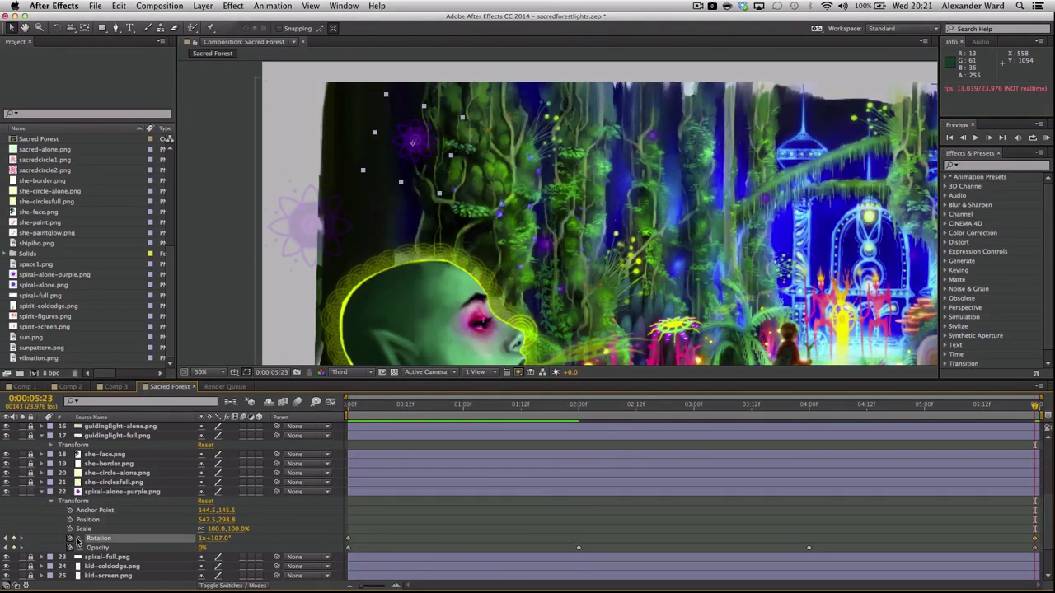
key("space")
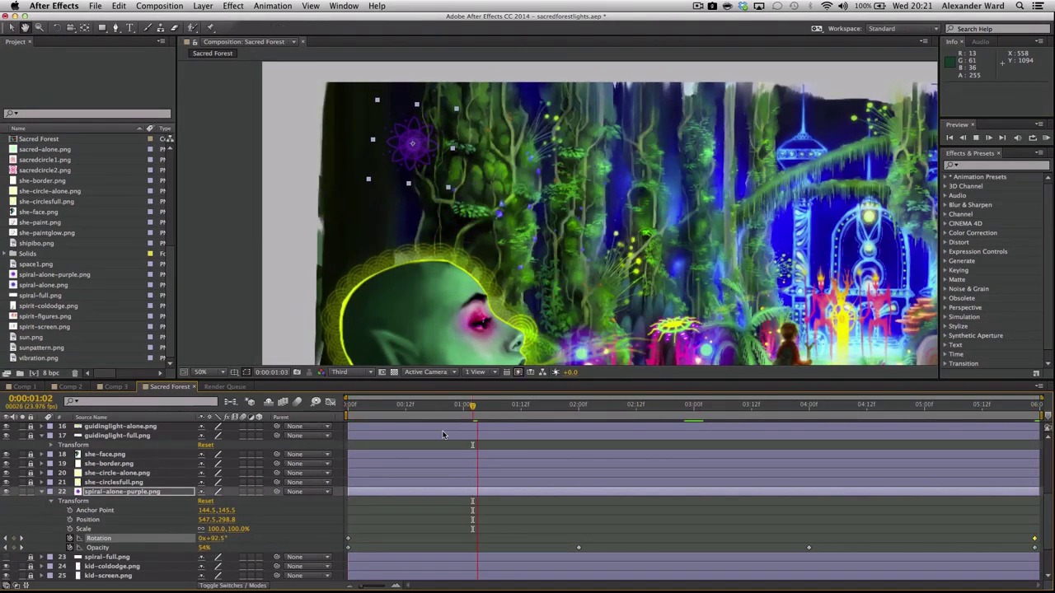
left_click(347, 403)
key("space")
- Search the animation presets for "wiggl" and apply Wiggle - position to spiral-alone-purple.png
key("End")
left_click(967, 167)
type("wigg")
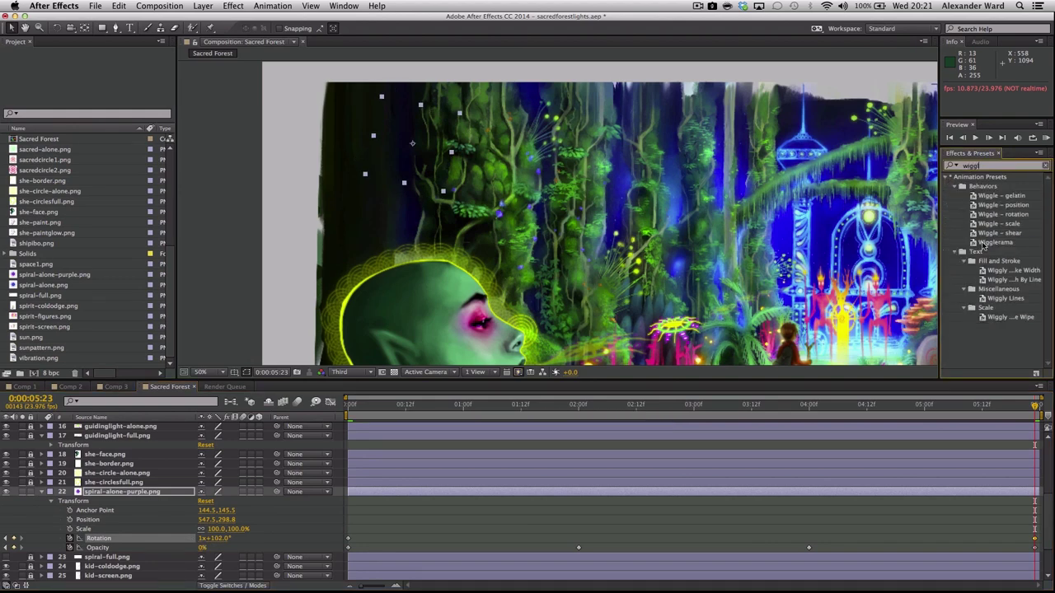
left_click_drag(984, 270, 853, 485)
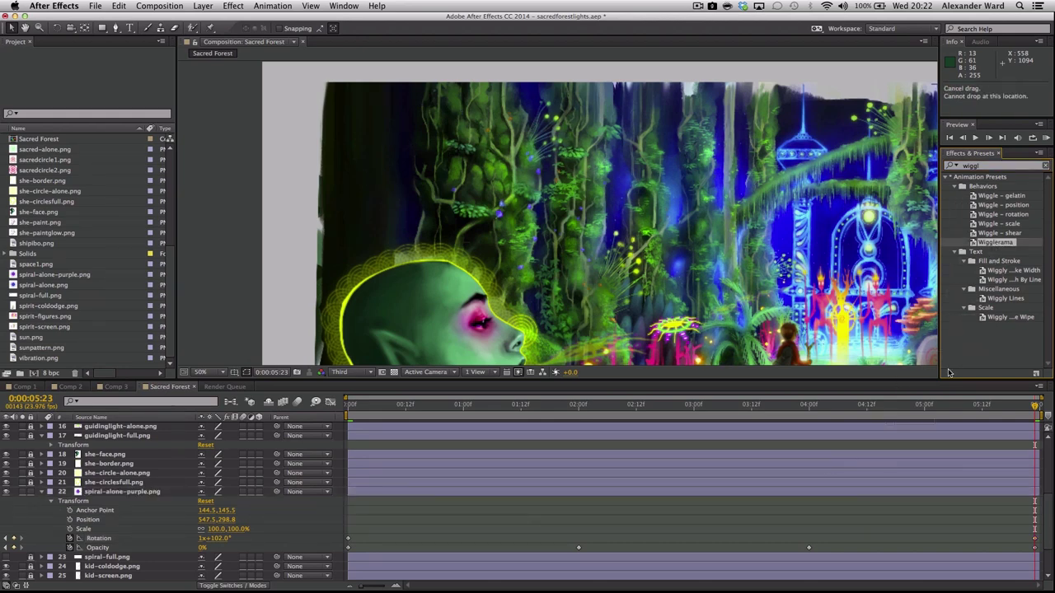
left_click(1001, 206)
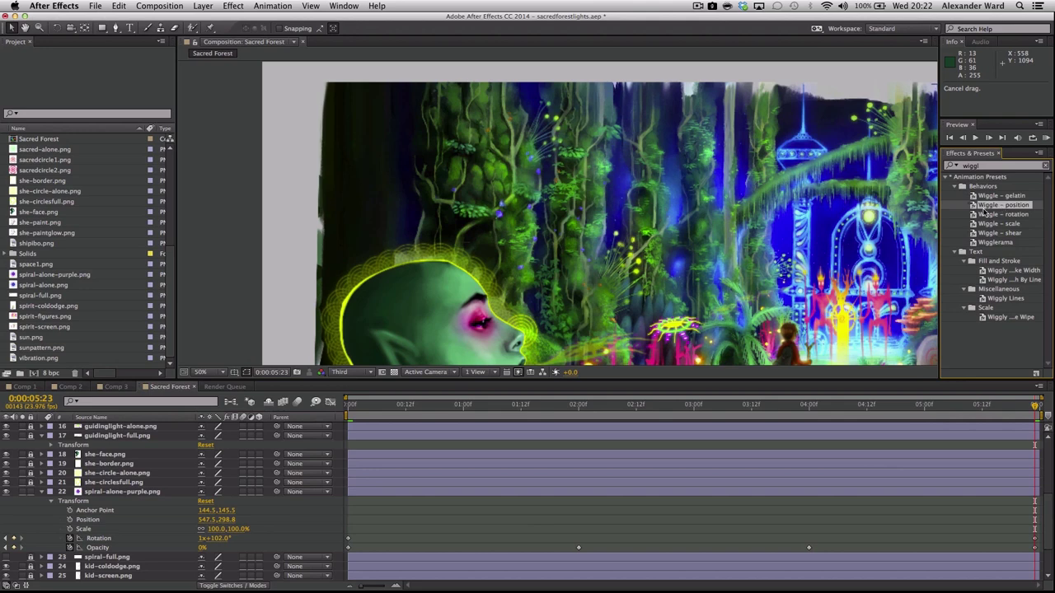
left_click(747, 405)
left_click_drag(1000, 207, 704, 488)
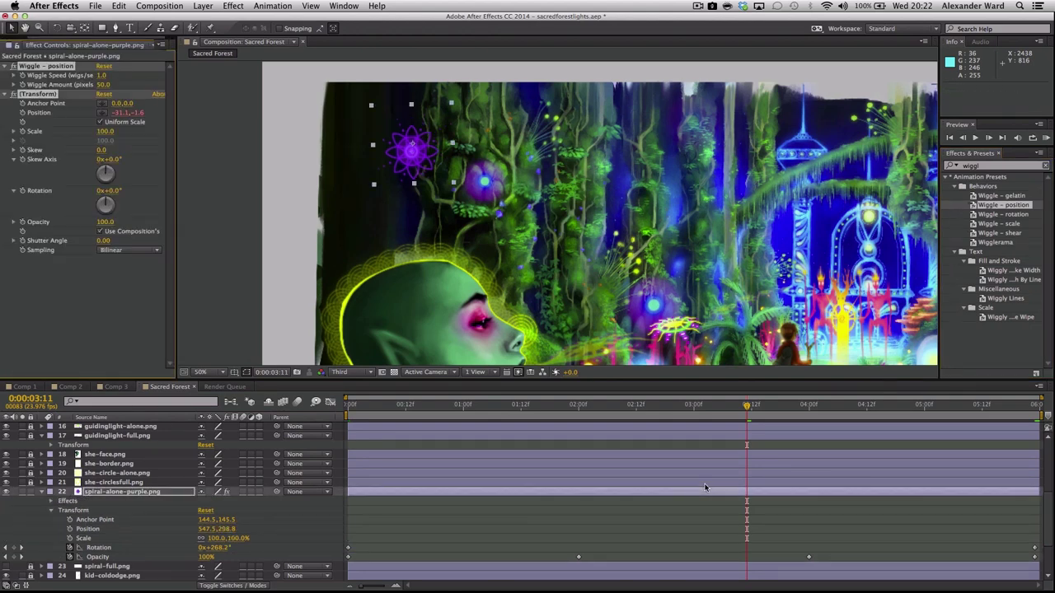
- Expand the Wiggle - position settings of spiral-alone-purple.png and preview the default wiggle from about 0:00:02:00
left_click(50, 501)
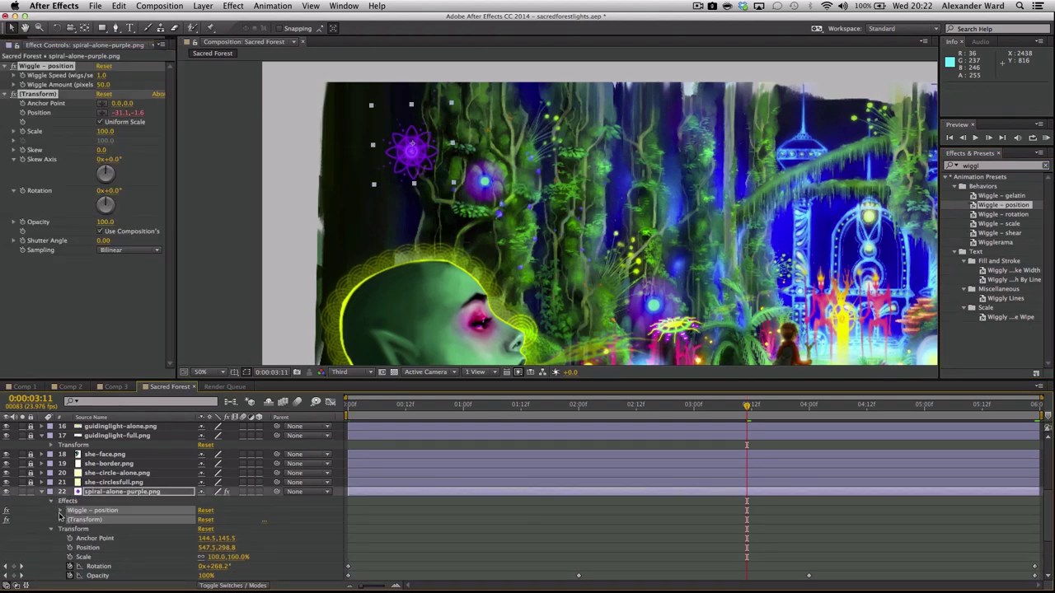
left_click(60, 520)
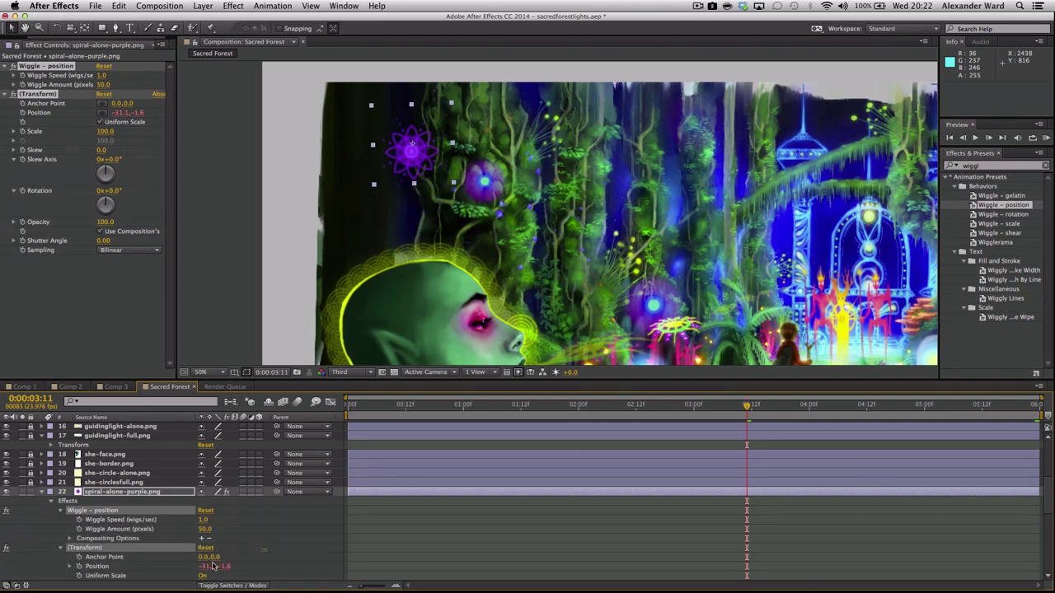
left_click(577, 408)
key("KP_0")
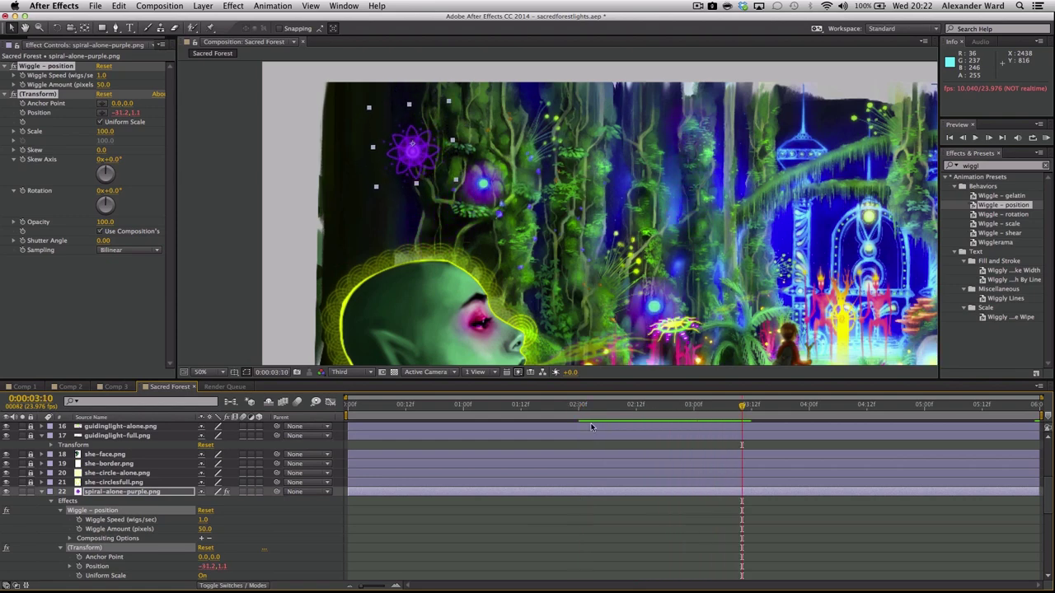
left_click(583, 409)
key("KP_0")
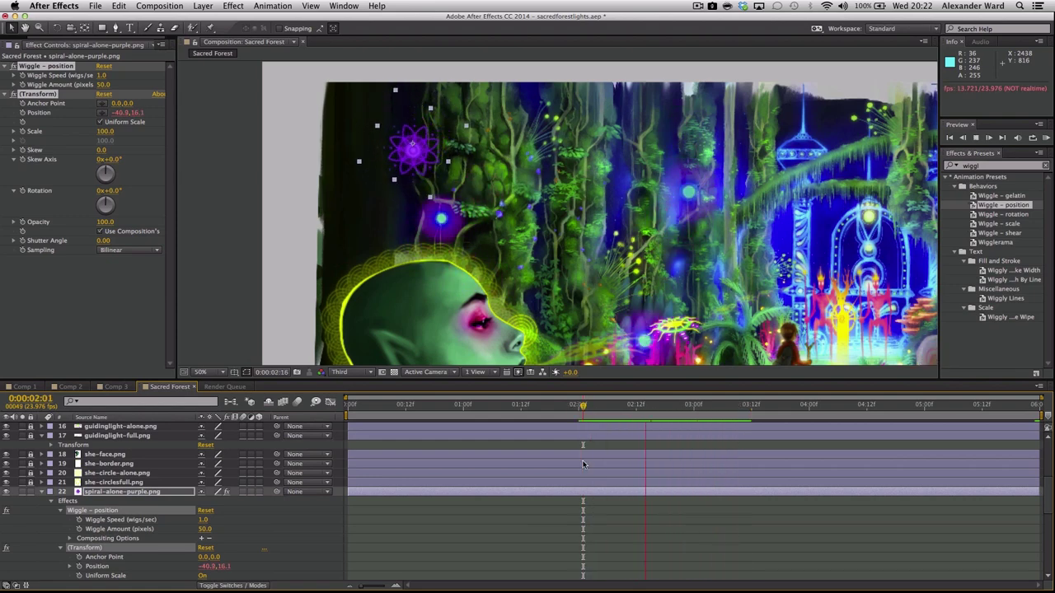
left_click(677, 412)
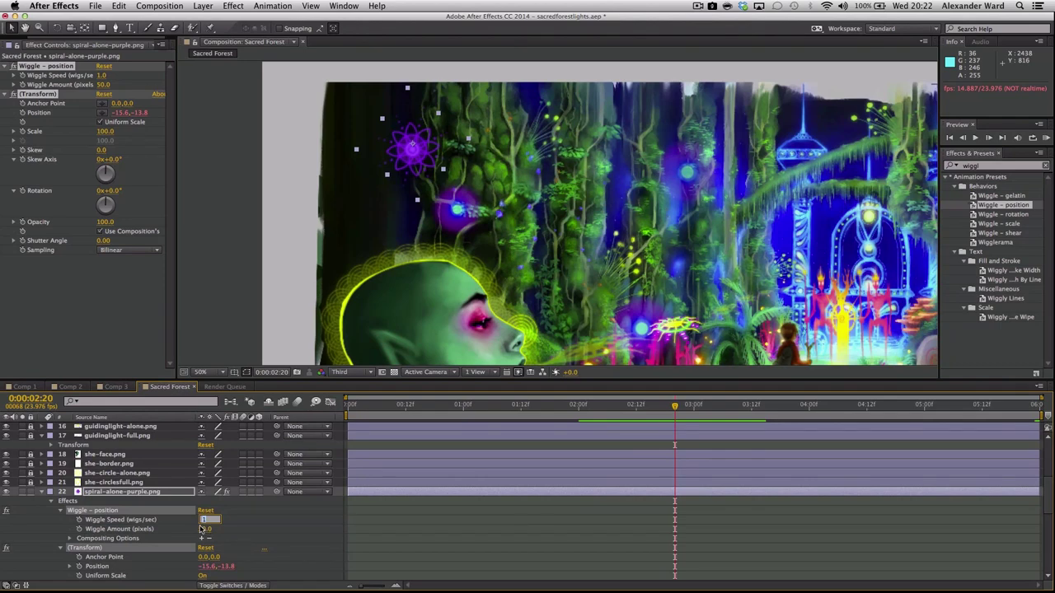
- Try a Wiggle Amount of 183 pixels and a Wiggle Speed of 0.4 on the purple spiral, previewing the motion
left_click_drag(208, 533, 226, 536)
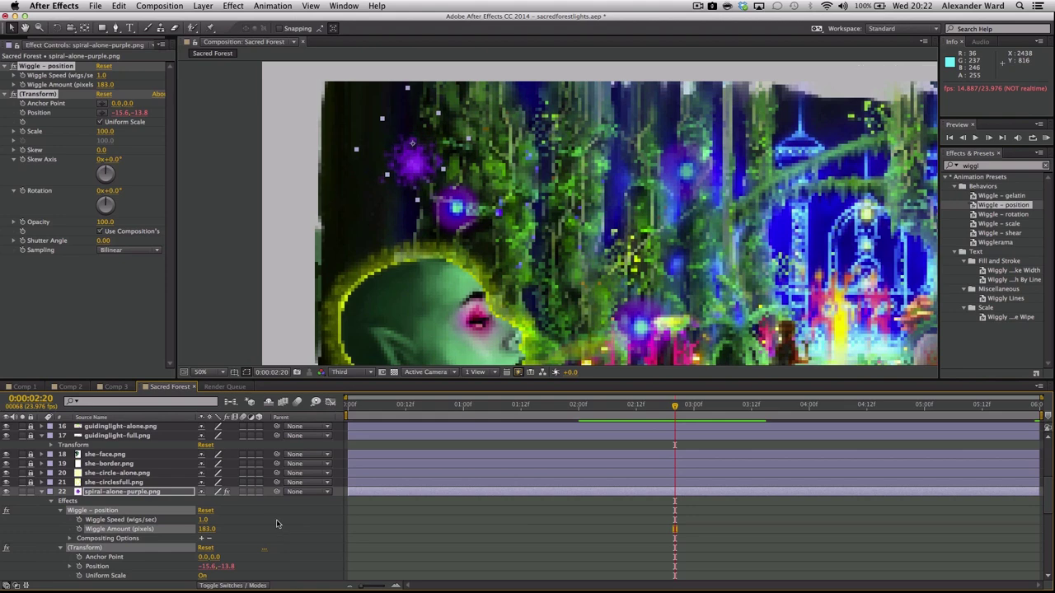
left_click_drag(617, 407, 581, 413)
key("space")
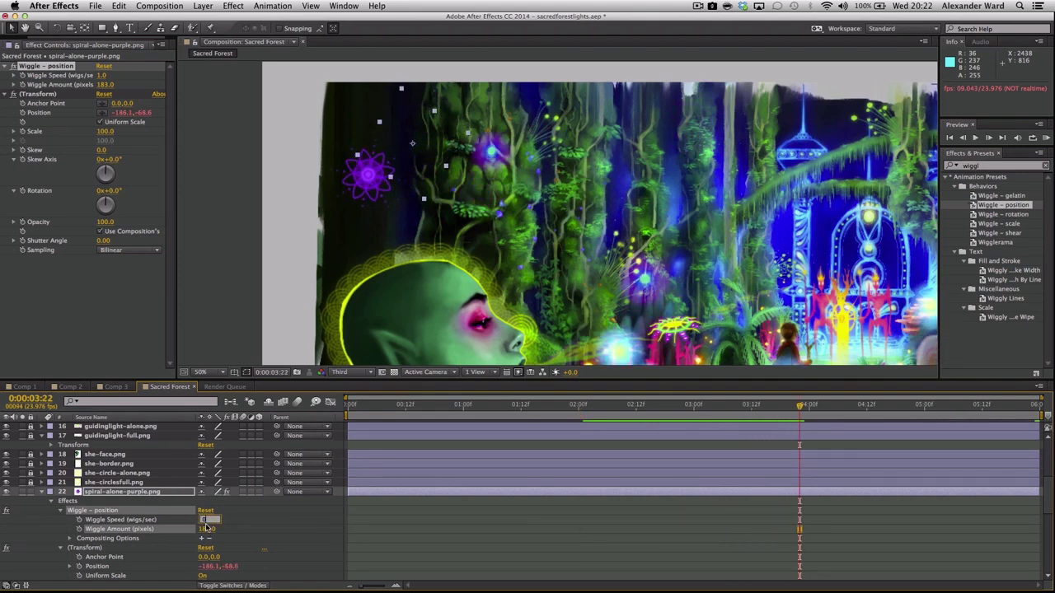
left_click(405, 410)
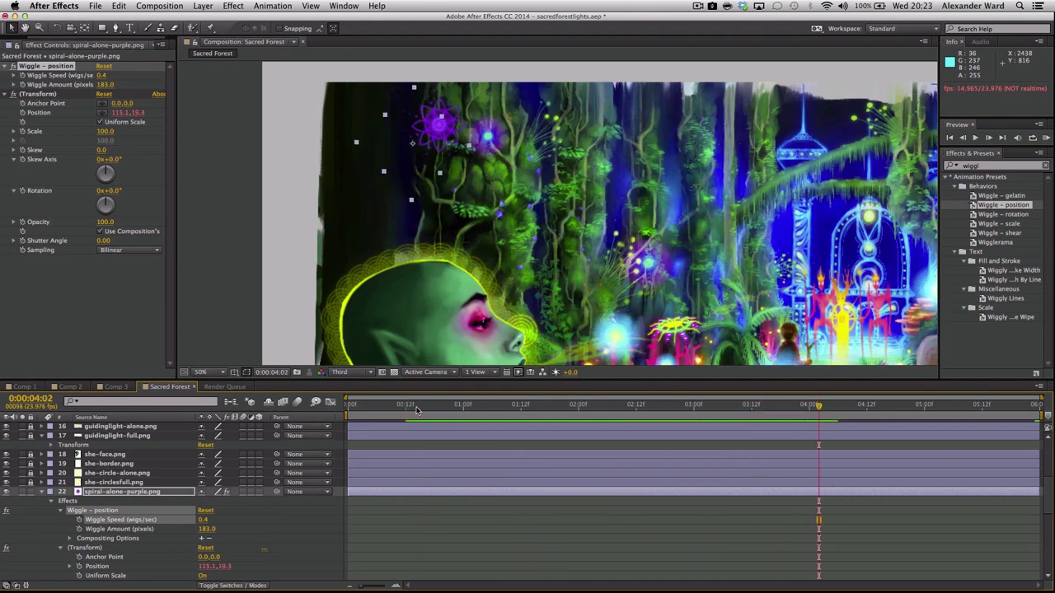
- Reduce the purple spiral's Wiggle Amount to 20 pixels and preview the motion
left_click_drag(206, 534, 187, 539)
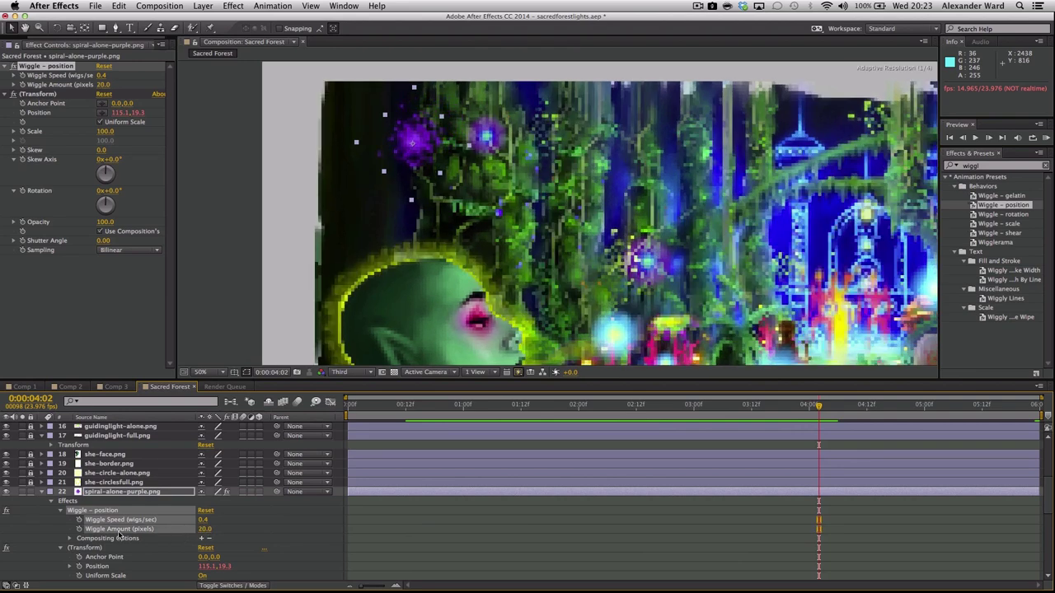
key("space")
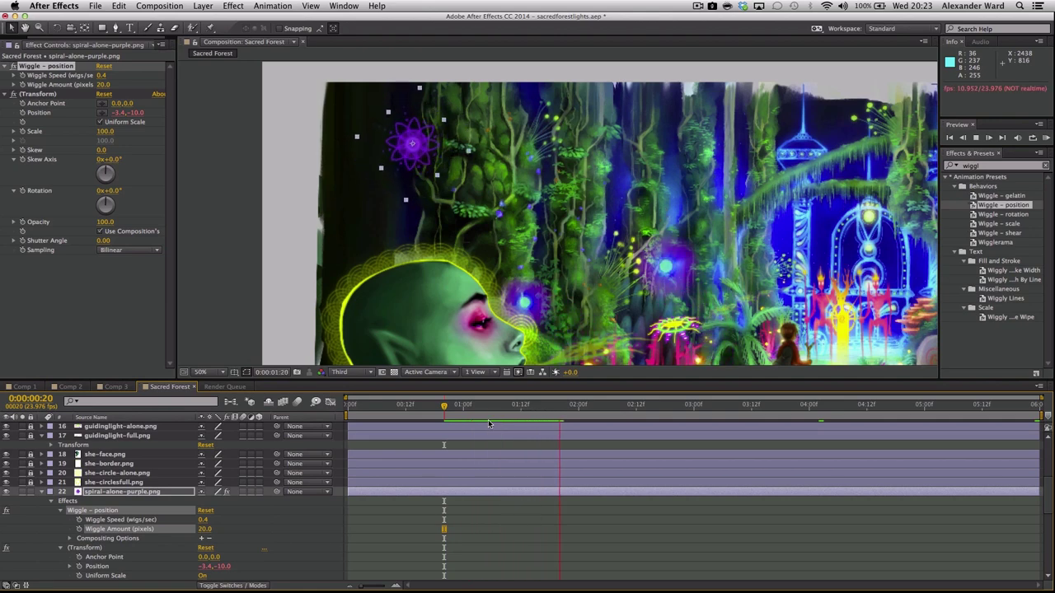
key("space")
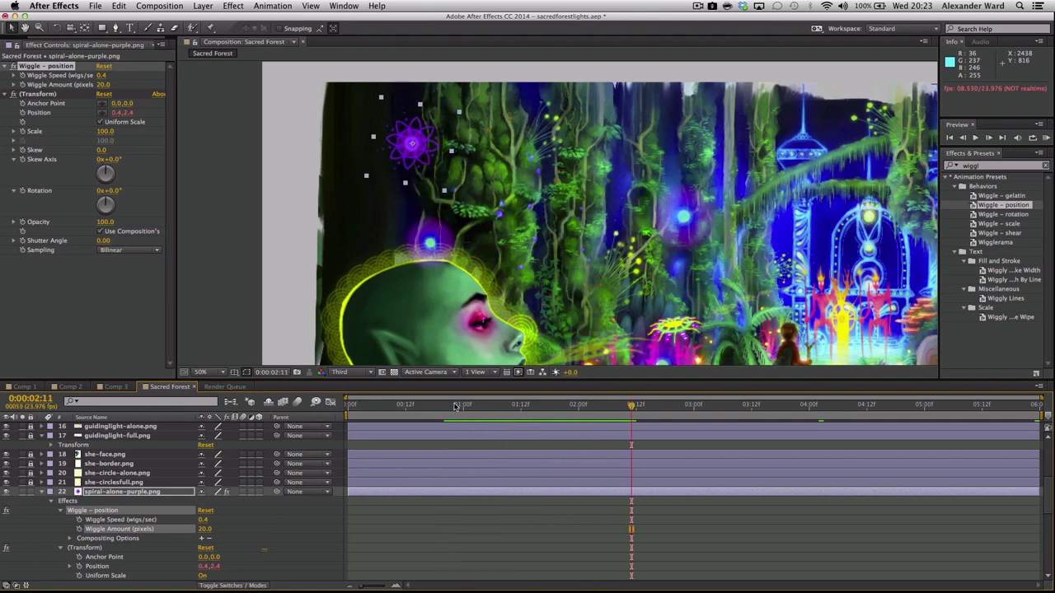
left_click(454, 407)
key("space")
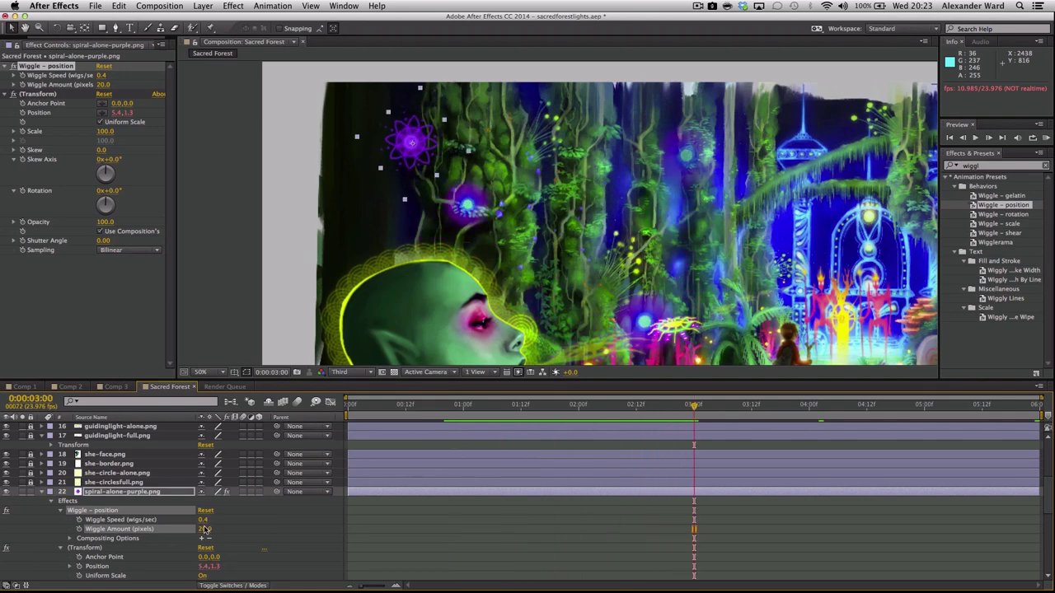
- Raise the purple spiral's Wiggle Amount to 27 pixels and preview the motion from about 0:00:01:04
left_click_drag(206, 534, 208, 534)
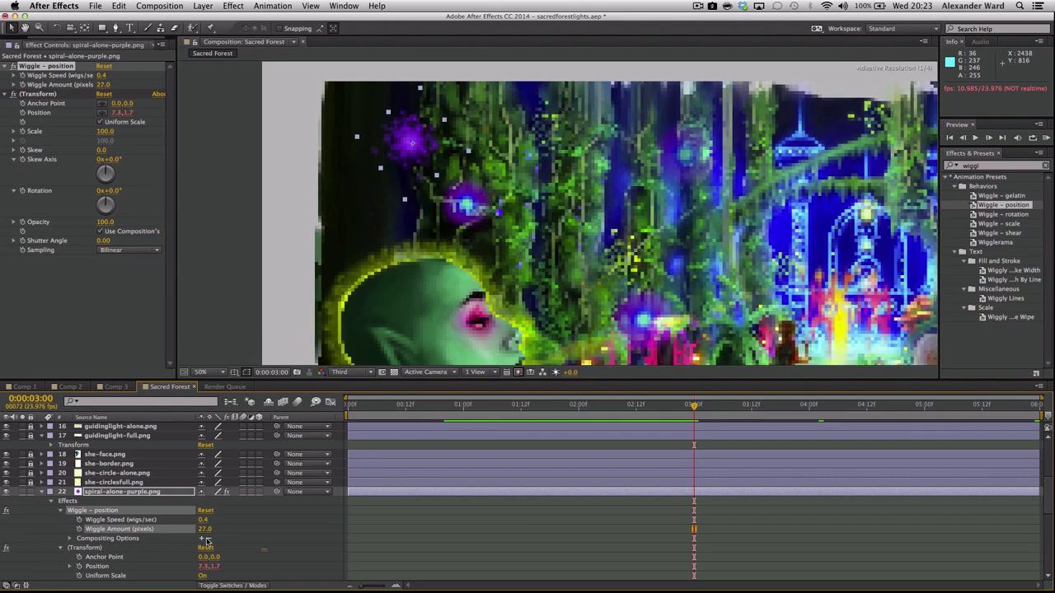
left_click(482, 416)
key("space")
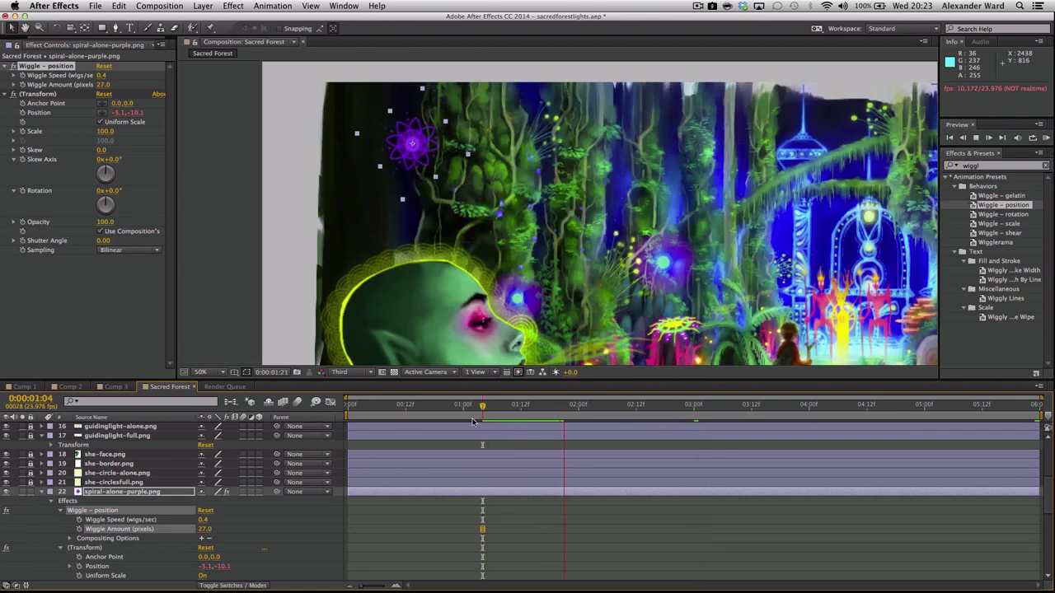
left_click(492, 407)
key("space")
- Set the purple spiral's Wiggle Speed to 0.3 and Wiggle Amount to 96 pixels, previewing the motion
mouse_move(205, 530)
left_mouse_down()
mouse_move(239, 529)
mouse_move(198, 519)
left_mouse_up()
key("space")
left_click(565, 407)
key("space")
key("space")
left_click(581, 406)
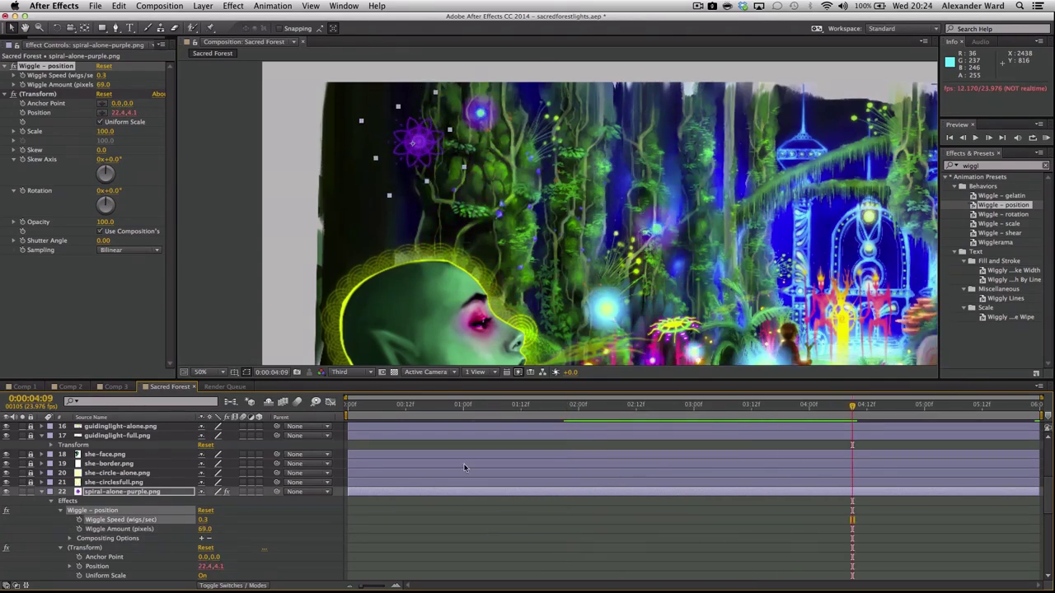
left_click(352, 408)
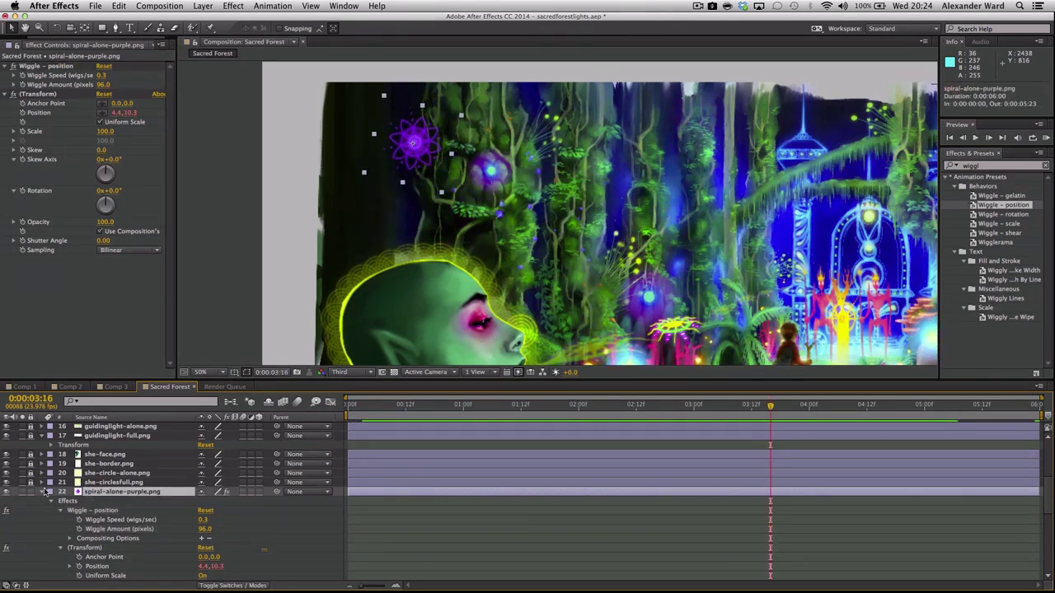
- Duplicate spiral-alone-purple.png, place the copy among the trees at about 1035.5, 670.8, and scale it to 51%
left_click(44, 492)
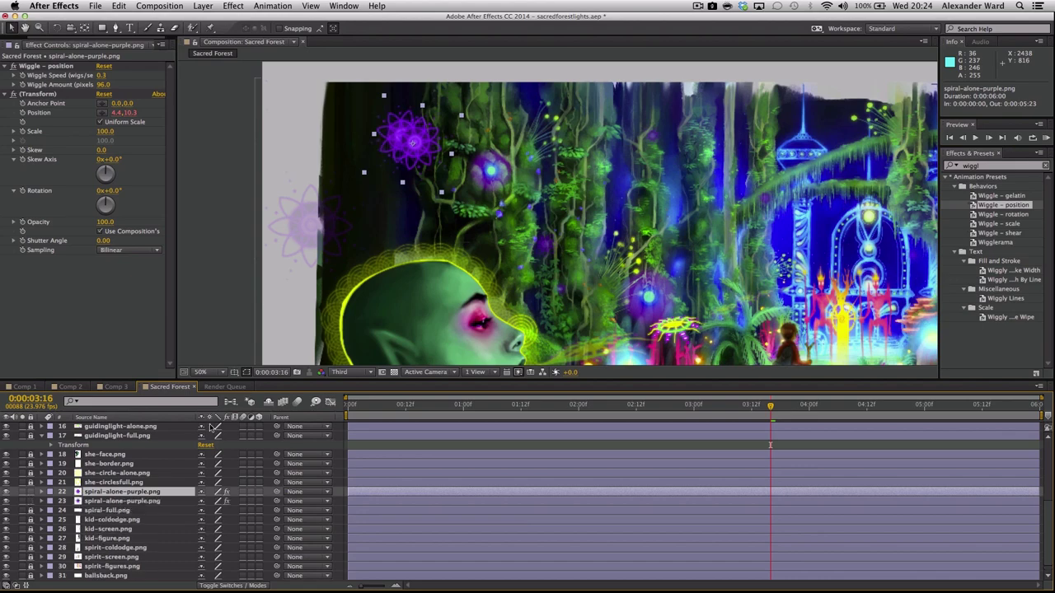
left_click_drag(426, 150, 440, 160)
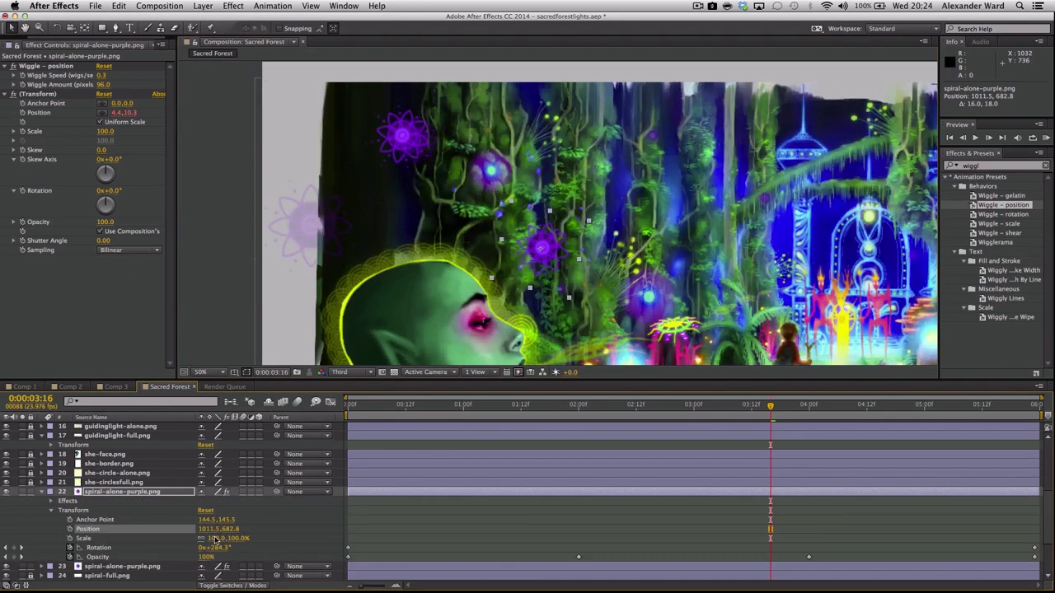
left_click_drag(578, 268, 562, 261)
left_click(8, 565)
scroll(10, 564, "down", 2)
- Retime the smaller spiral's Opacity keyframes, ending full opacity at 0:00:04:15, and set its Wiggle Speed to 0.5 and Wiggle Amount to 75 pixels
left_click(348, 507)
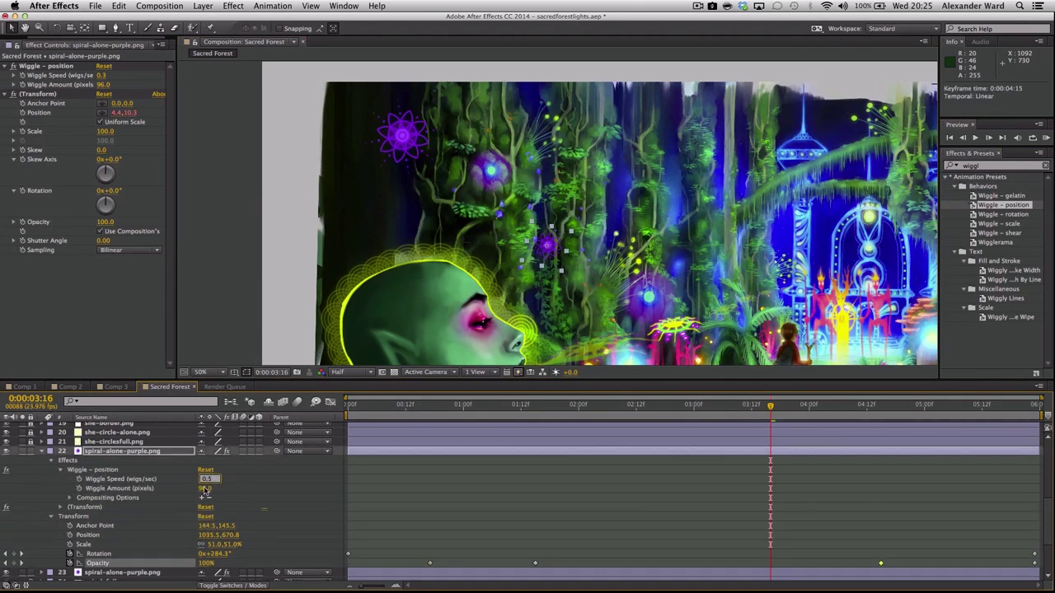
key("space")
left_click(544, 451)
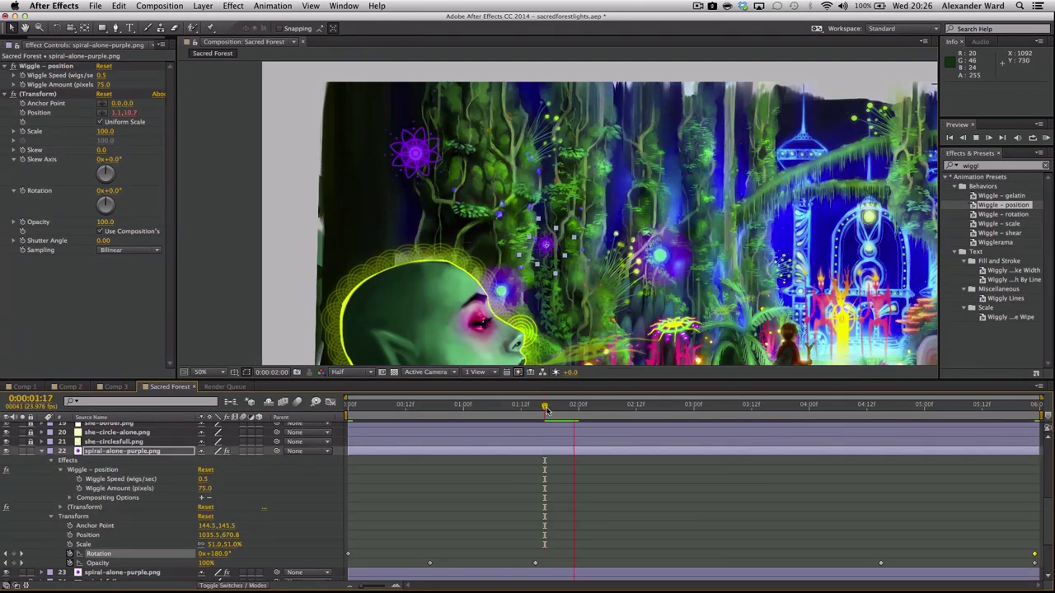
key("space")
scroll(1027, 506, "up", 1)
- Duplicate the smaller purple spiral, place the copy just below it, adjust its scale and end keyframe, and preview the result
key("super+d")
left_click_drag(541, 227, 561, 286)
left_click(42, 472)
mouse_move(216, 520)
left_mouse_down()
mouse_move(199, 519)
mouse_move(206, 528)
left_mouse_up()
left_click_drag(780, 528, 1034, 528)
mouse_move(780, 406)
left_mouse_down()
mouse_move(482, 405)
mouse_move(492, 406)
left_mouse_up()
key("space")
- Set the newest purple spiral's Wiggle Amount to 90 pixels and preview the motion
left_click(51, 482)
left_click(206, 509)
type("90")
left_click(497, 405)
key("space")
- Shift the newest spiral's Opacity keyframes earlier and preview all the purple spirals from the start of the timeline
scroll(494, 494, "down", 4)
left_click_drag(546, 435, 420, 445)
left_click_drag(534, 440, 505, 444)
scroll(504, 443, "up", 2)
mouse_move(511, 406)
left_mouse_down()
mouse_move(379, 421)
mouse_move(348, 412)
left_mouse_up()
key("space")
scroll(9, 502, "down", 5)
left_click(357, 406)
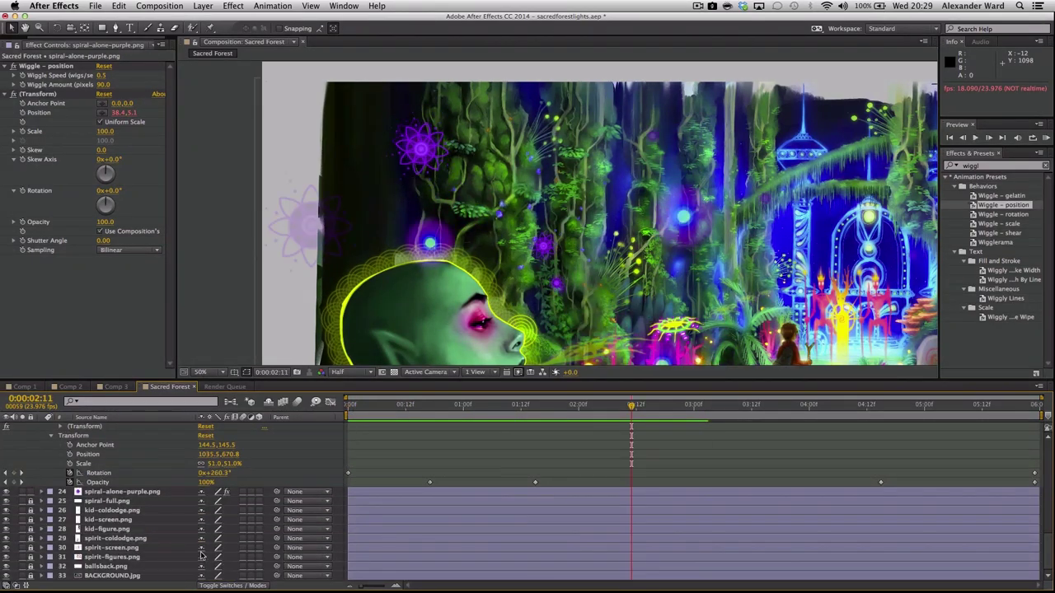
- Duplicate the purple spirals and move the copies to new places among the trees on the forest's far side
scroll(9, 502, "up", 4)
left_click_drag(683, 216, 404, 170)
key("super+d")
left_click_drag(724, 86, 783, 263)
key("super+d")
left_click(41, 482)
left_click_drag(188, 87, 216, 105)
- Duplicate the small purple spiral again and place the copy over the trees just beside the palace gateway
left_click_drag(577, 214, 386, 223)
left_click(735, 208)
left_click_drag(461, 214, 735, 225)
left_click(131, 482)
key("super+d")
left_click_drag(183, 228, 720, 200)
left_click_drag(787, 333, 747, 333)
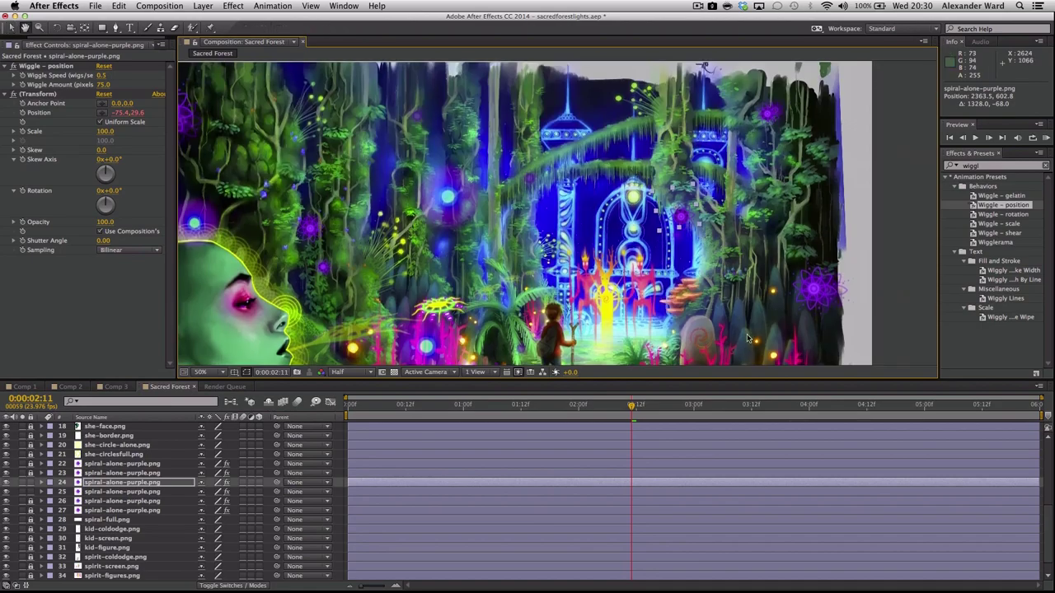
- Move the small spiral copy to the opposite side of the palace and set its Wiggle Amount to 185 pixels
left_click_drag(681, 209, 528, 171)
left_click(41, 482)
left_click(51, 501)
left_click(51, 492)
left_click_drag(207, 520, 256, 525)
- Unlock the small purple spiral in the trees in front of the woman's face and duplicate it
left_click(31, 473)
left_click(323, 266)
key("super+d")
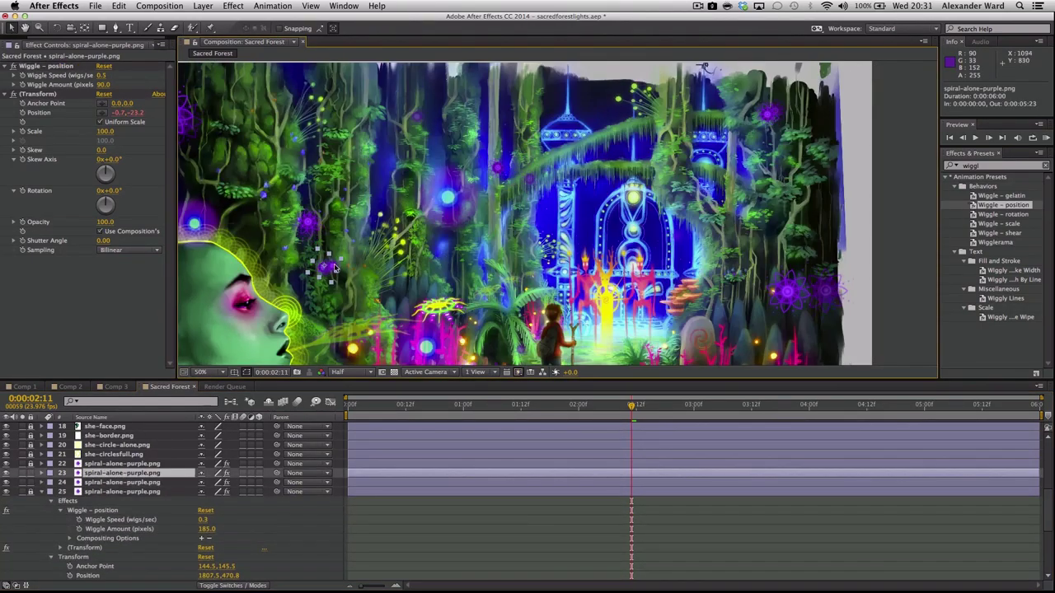
key("space")
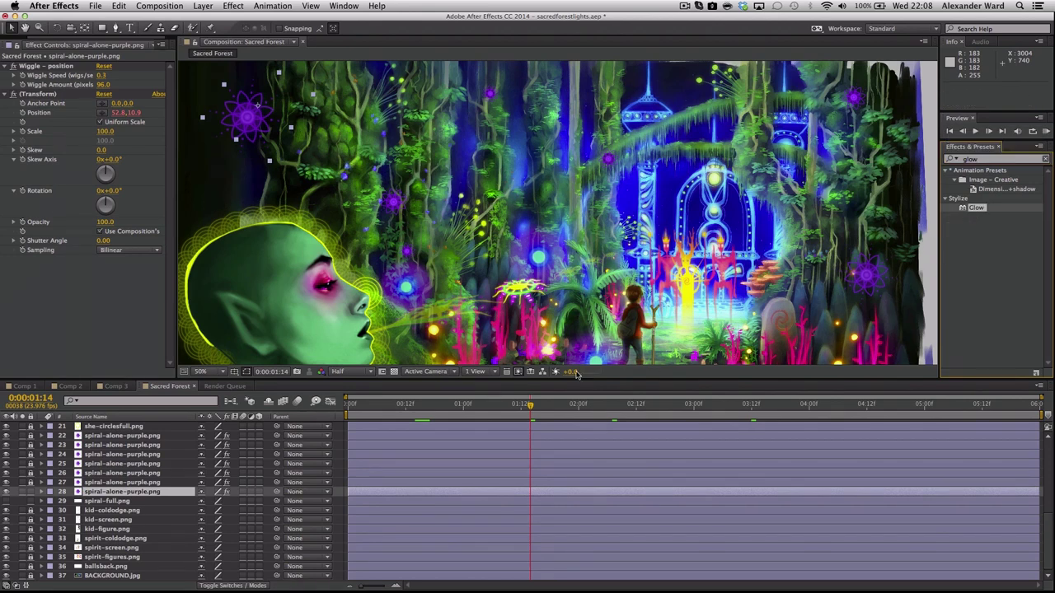
- Apply the Glow effect to the large purple spiral, with a Glow Threshold of 79.2% and a Glow Radius of 65
left_click_drag(466, 491, 465, 490)
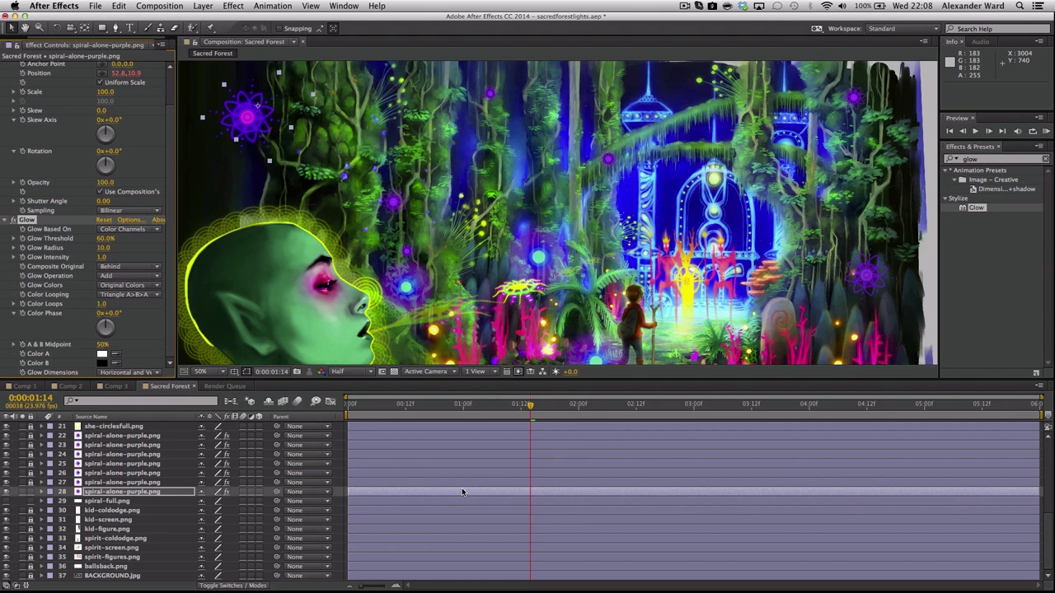
left_click_drag(180, 332, 227, 332)
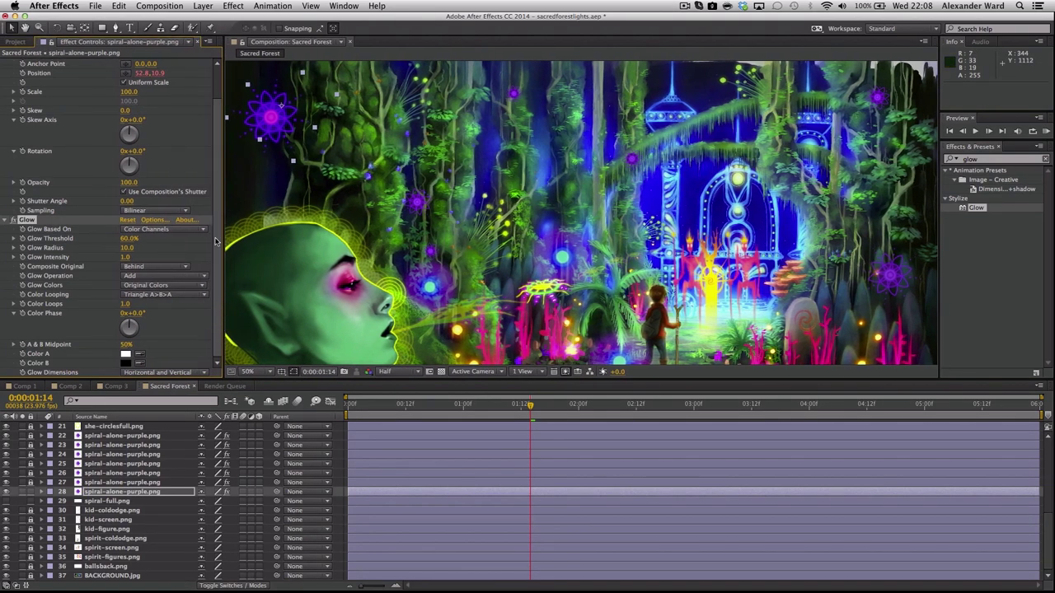
left_click_drag(413, 226, 524, 255)
left_click_drag(126, 247, 221, 256)
left_click(13, 220)
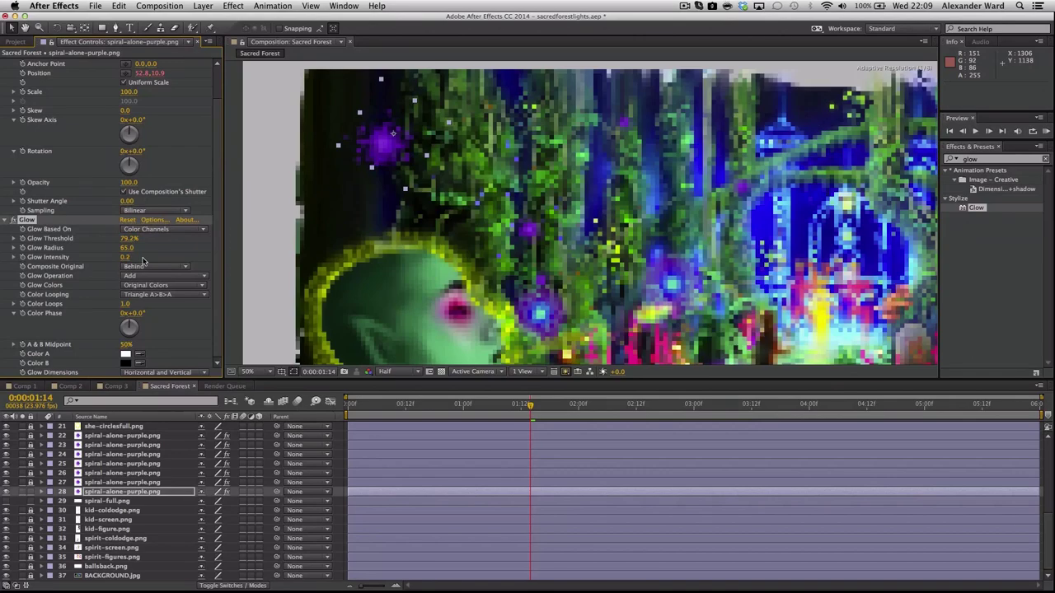
- Set the Glow Radius to 145 and Glow Intensity to 1.9, try Color Dodge and other glow operations, and settle on Add
left_click(10, 229)
left_click(177, 276)
left_click(174, 453)
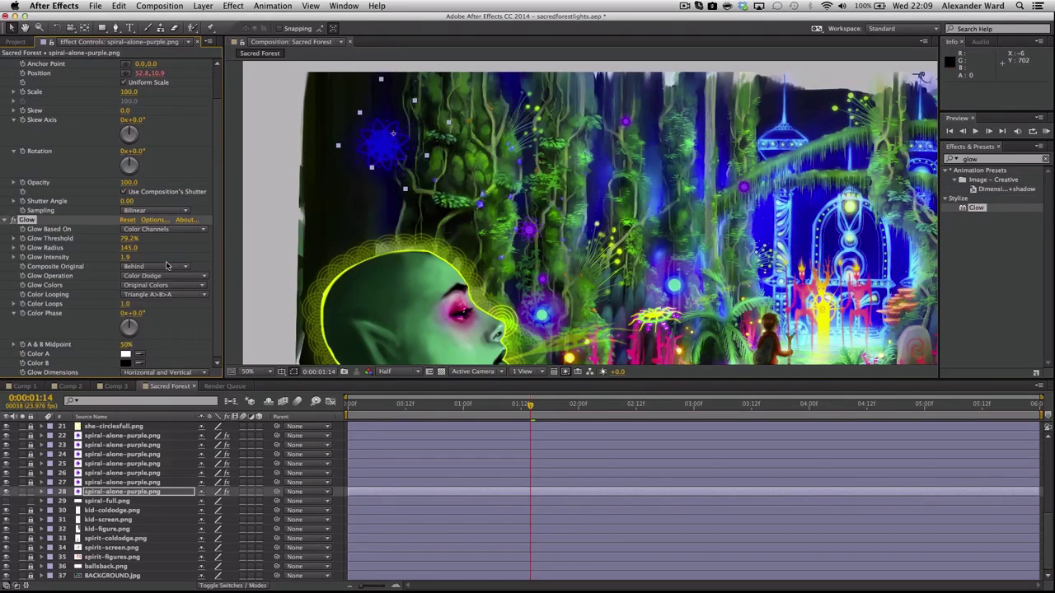
left_click(182, 275)
left_click(185, 339)
left_click(179, 276)
left_click(179, 266)
left_click(165, 278)
left_click(172, 275)
left_click(145, 349)
left_click(157, 266)
left_click(164, 276)
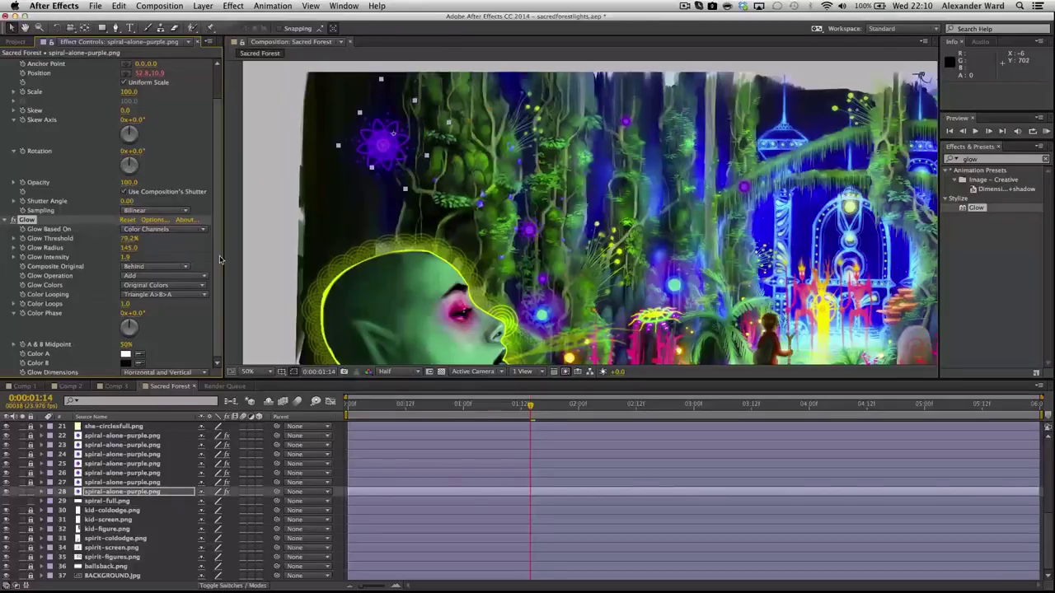
- Set the large spiral's Glow Threshold to 51% and reveal its effect properties in the timeline
left_click_drag(128, 239, 149, 239)
key("e")
left_click(568, 405)
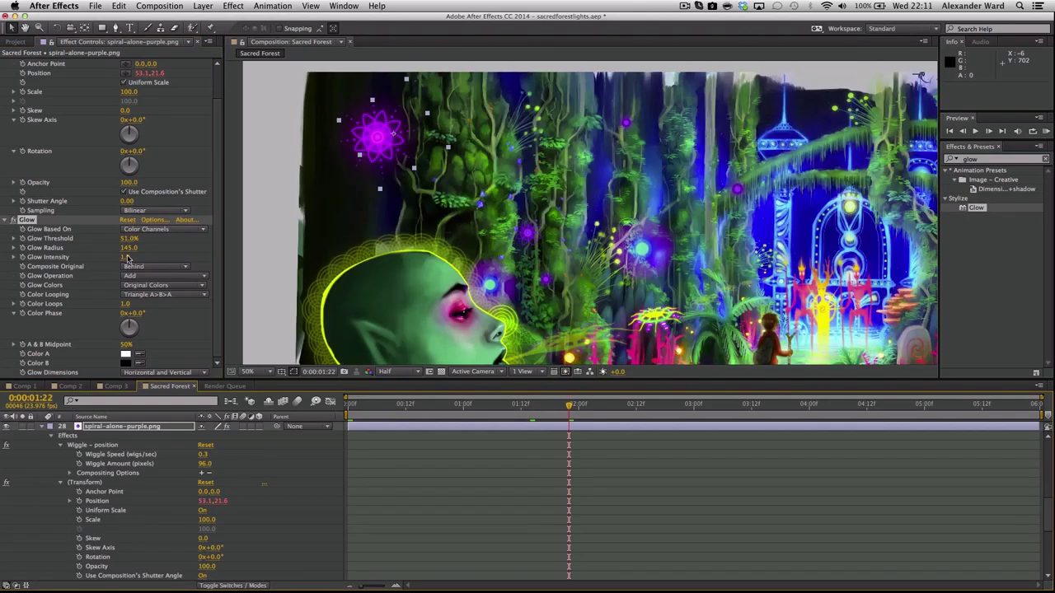
- Animate the large spiral's Glow Intensity with keyframes at 0:00:02:00, 0:00:02:12 and 0:00:03:00, starting from 0.8
left_click(60, 445)
left_click(60, 454)
scroll(104, 494, "down", 3)
left_click(79, 473)
left_click(698, 405)
left_click_drag(203, 473, 224, 473)
left_click(5, 473)
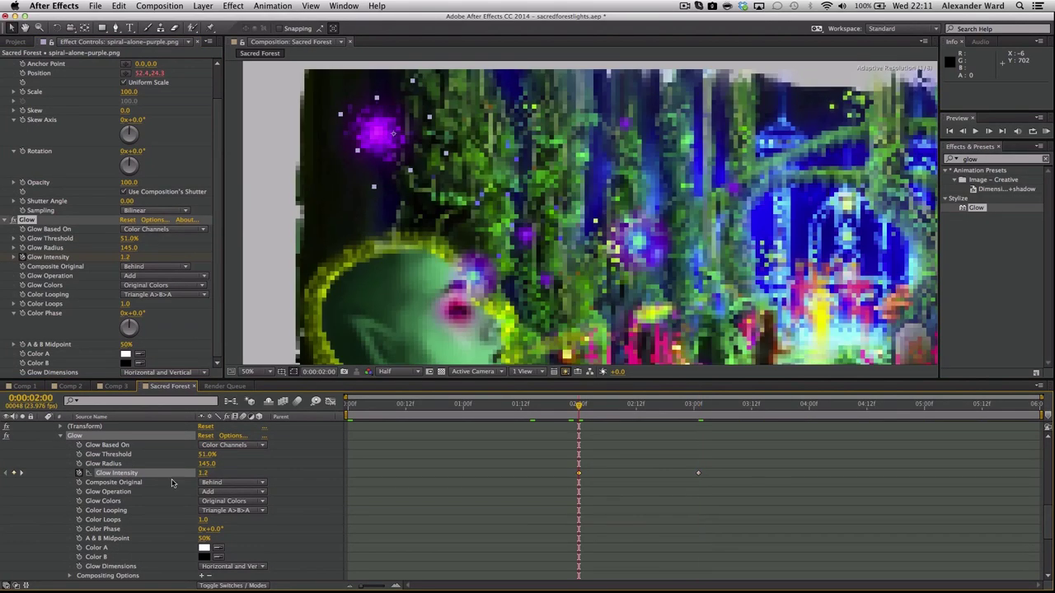
left_click_drag(684, 405, 615, 412)
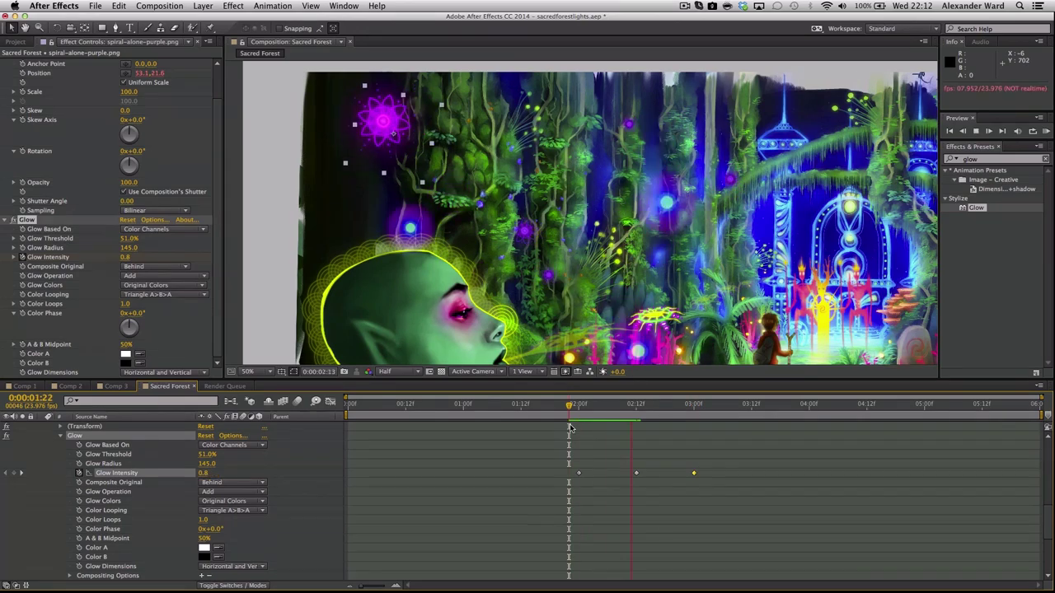
- Add Glow Intensity keyframes every half second across the whole timeline so the spiral pulses, and preview the result
left_click(203, 473)
left_click(924, 405)
left_click(203, 473)
left_click(981, 405)
left_click(1035, 405)
mouse_move(1034, 405)
left_mouse_down()
mouse_move(515, 417)
mouse_move(348, 405)
left_mouse_up()
left_click(203, 473)
left_click(463, 405)
left_click_drag(463, 405, 405, 405)
left_click(206, 473)
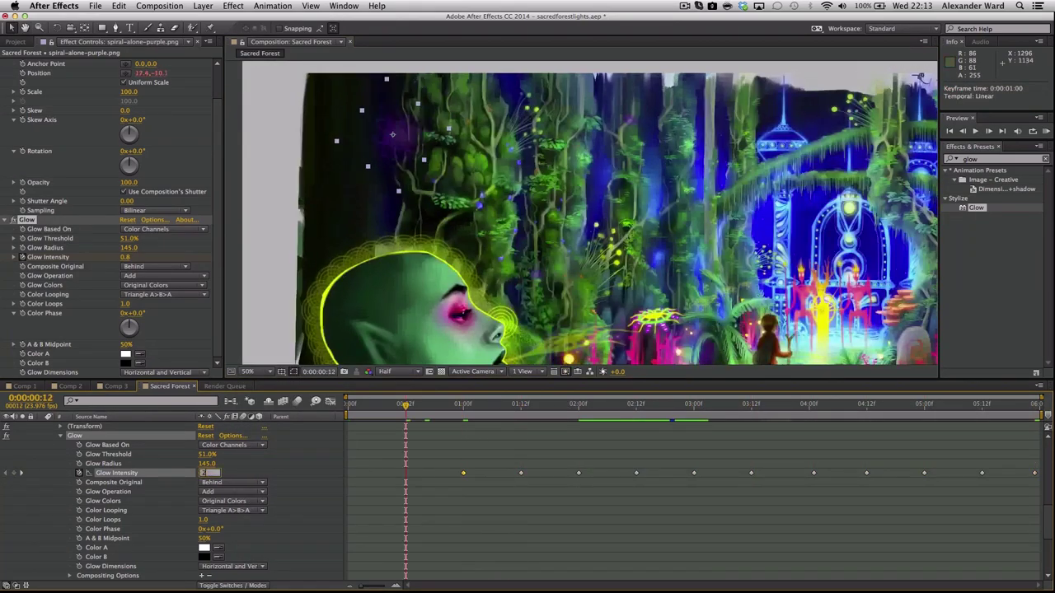
left_click(504, 406)
left_click(361, 405)
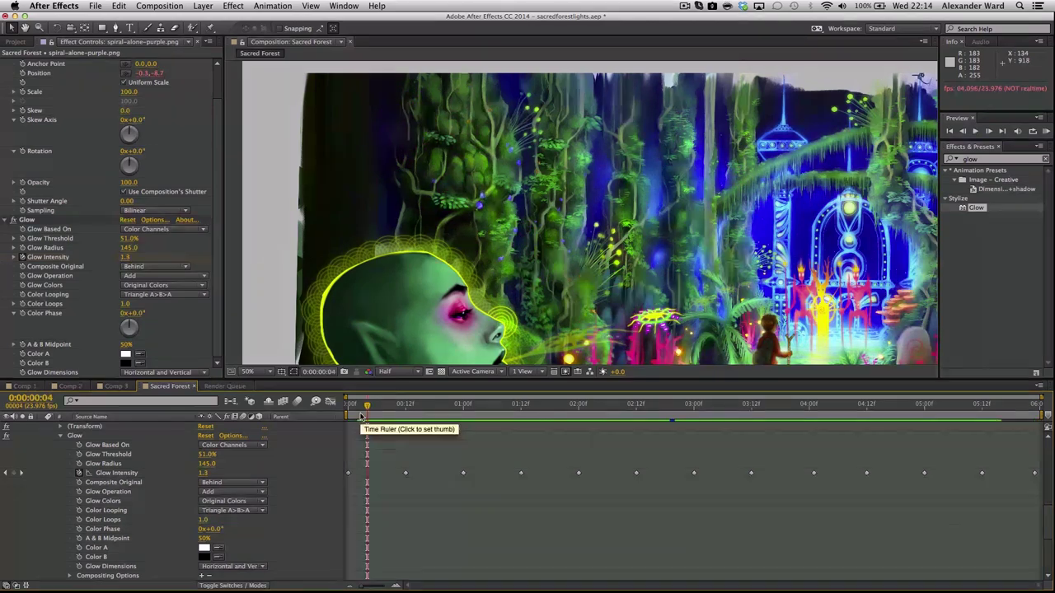
- Undo the effect deletion, set the spiral's Drop Shadow color to purple 681CE7, and preview the glow
key("super+z")
scroll(71, 288, "down", 3)
left_click(125, 304)
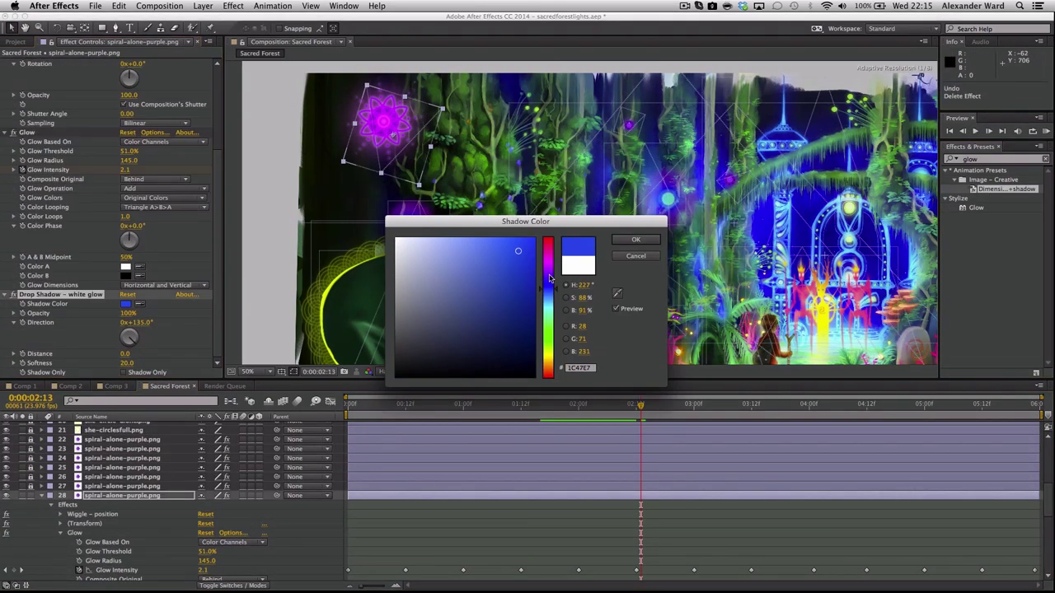
left_click(549, 276)
left_click(635, 239)
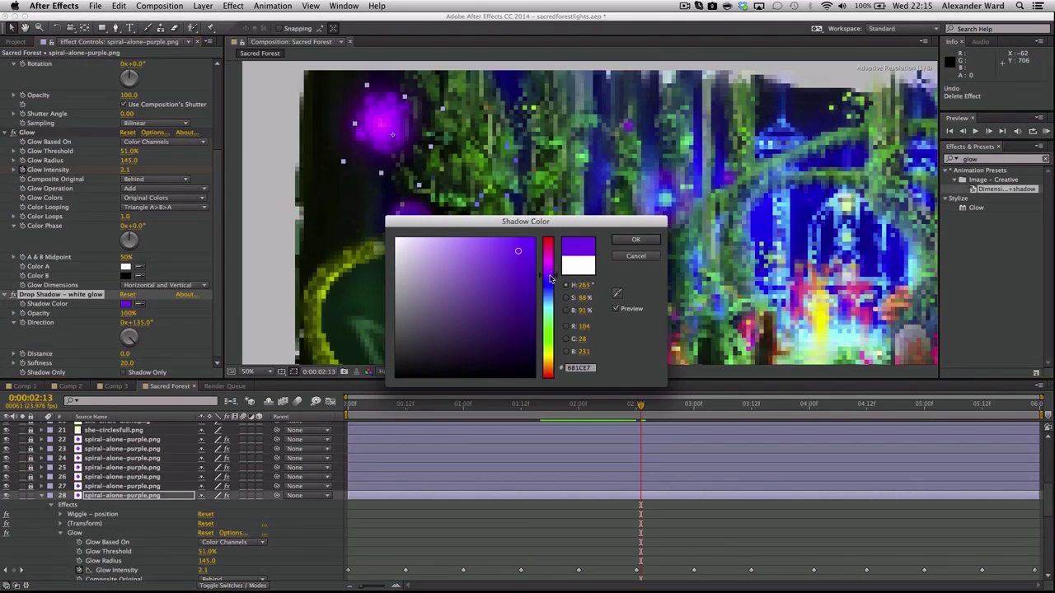
left_click(391, 406)
key("space")
left_click(410, 407)
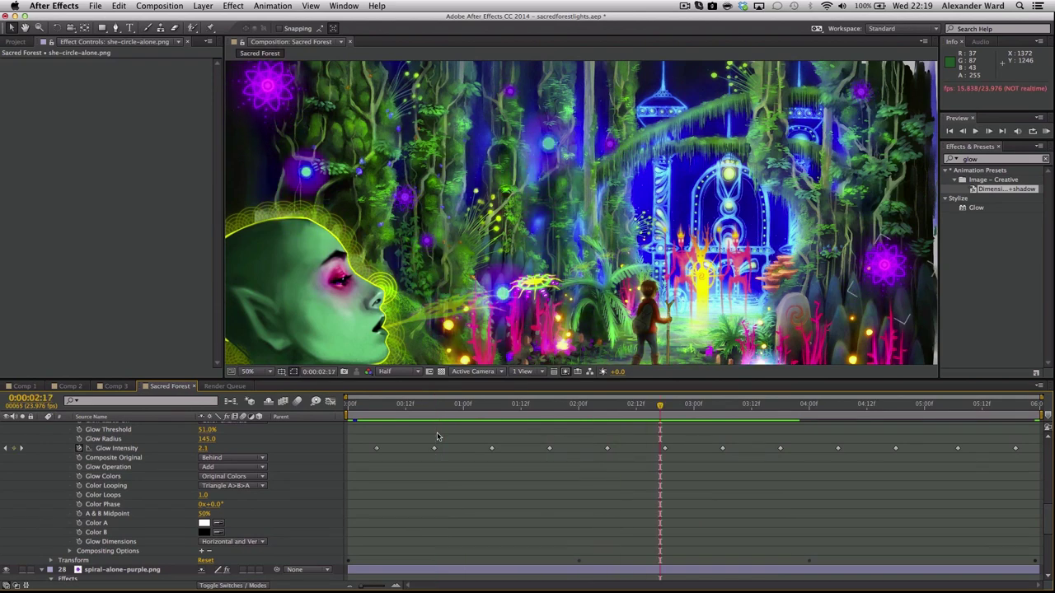
- Expand the next small spiral layer's Glow properties and enlarge the timeline area to show its keyframes
scroll(1040, 512, "up", 5)
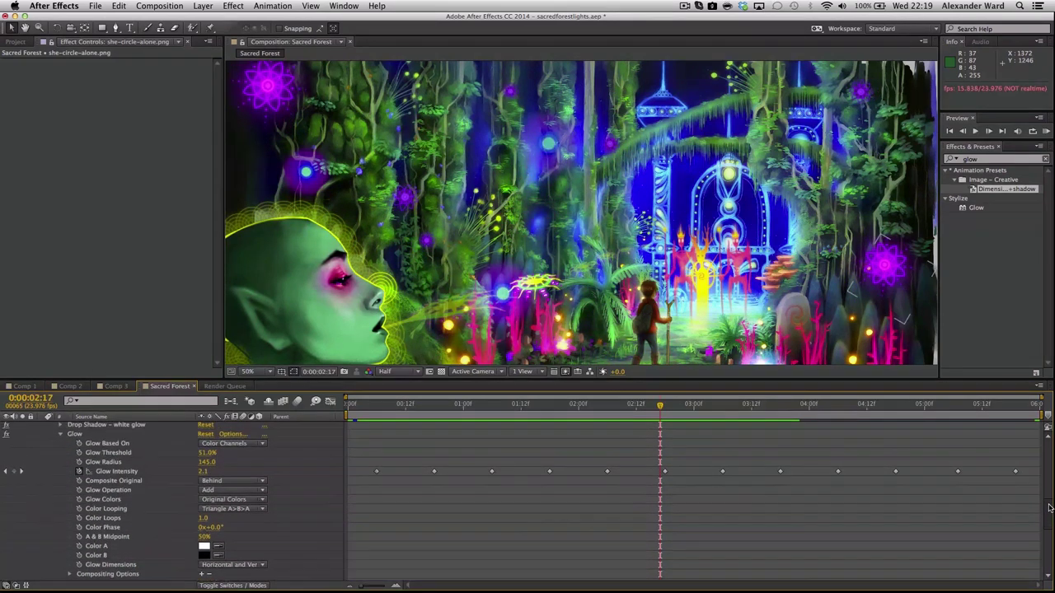
scroll(1051, 499, "up", 3)
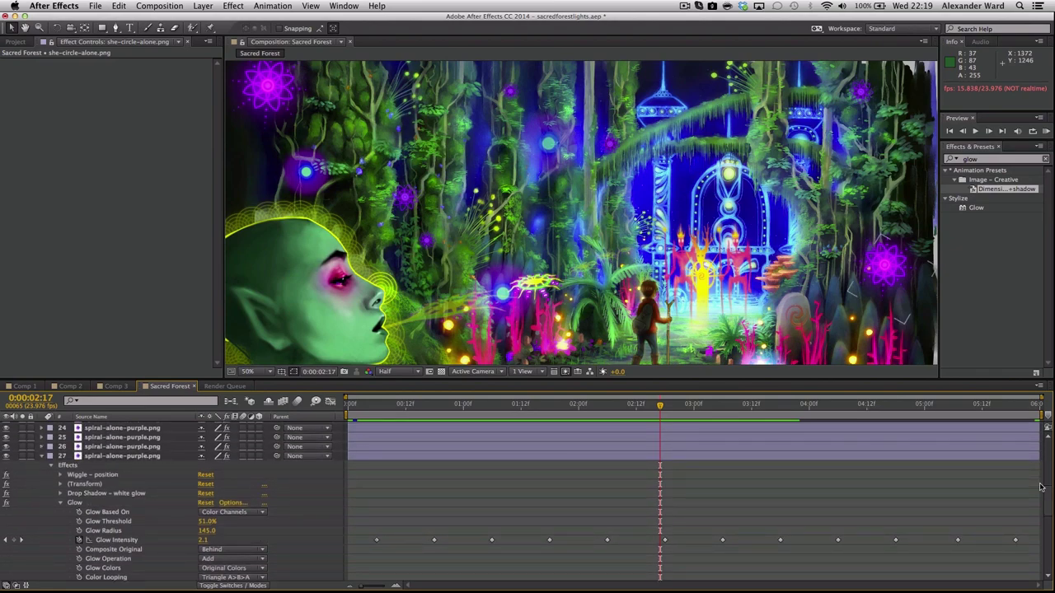
left_click(75, 502)
left_click(60, 502)
left_click(122, 446)
left_click(42, 447)
left_click(60, 521)
left_click_drag(577, 379, 577, 328)
left_click_drag(1040, 448, 640, 507)
left_click_drag(576, 328, 577, 263)
- Respace the small spiral's Glow Intensity keyframes more widely across the timeline and preview the pulsing
left_click_drag(1049, 459, 1049, 433)
left_click_drag(392, 288, 497, 354)
left_click_drag(449, 397, 573, 396)
left_click(482, 396, "shift")
left_click(573, 396, "shift")
left_click_drag(632, 396, 665, 396)
left_click(665, 396, "shift")
left_click_drag(723, 396, 747, 397)
left_click(796, 376)
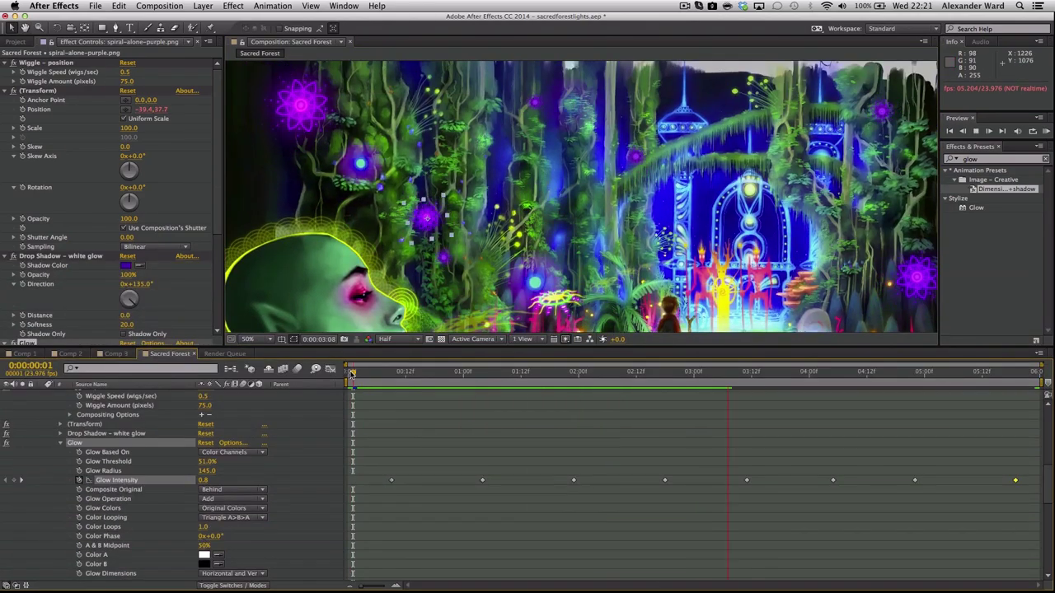
- Spread out the Glow Intensity keyframes of the small spiral beside the palace, moving the last one to 0:00:05:16
scroll(1026, 462, "down", 5)
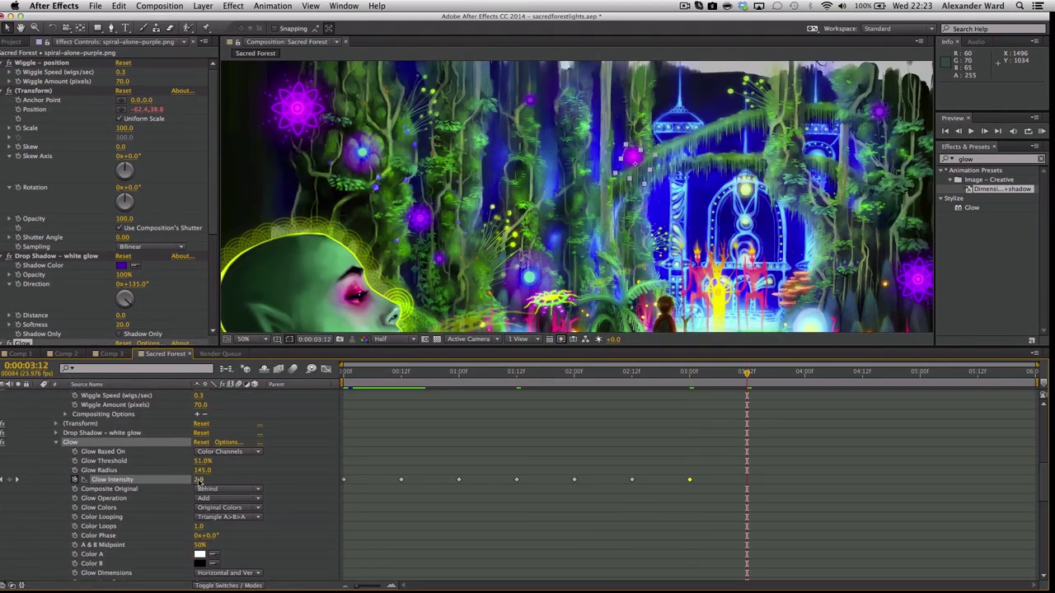
left_click_drag(388, 459, 801, 506)
left_click_drag(881, 481, 964, 481)
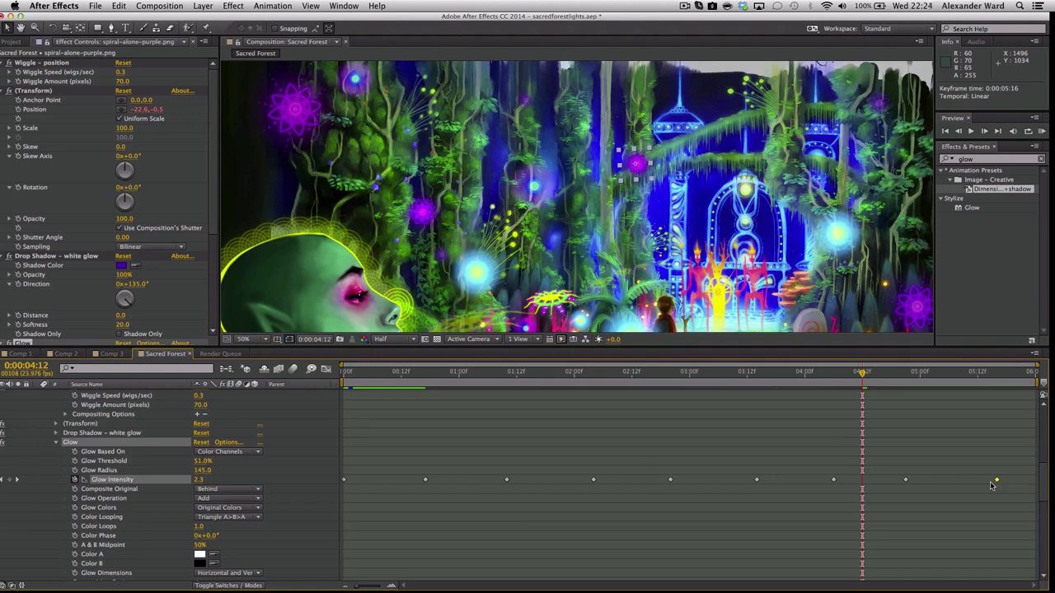
mouse_move(1044, 476)
left_mouse_down()
mouse_move(1044, 462)
mouse_move(1044, 471)
left_mouse_up()
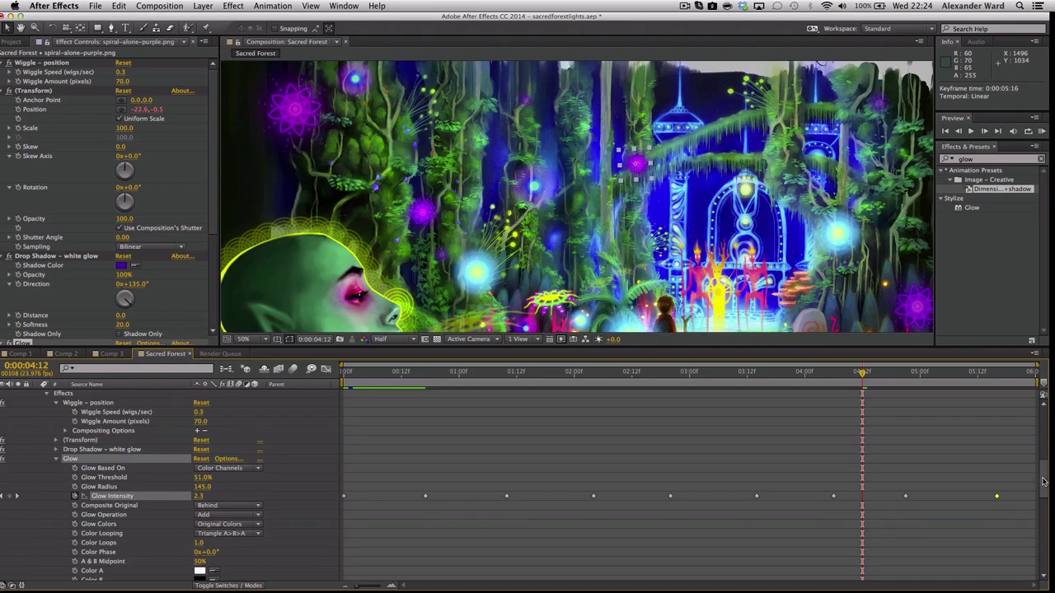
scroll(1039, 478, "up", 2)
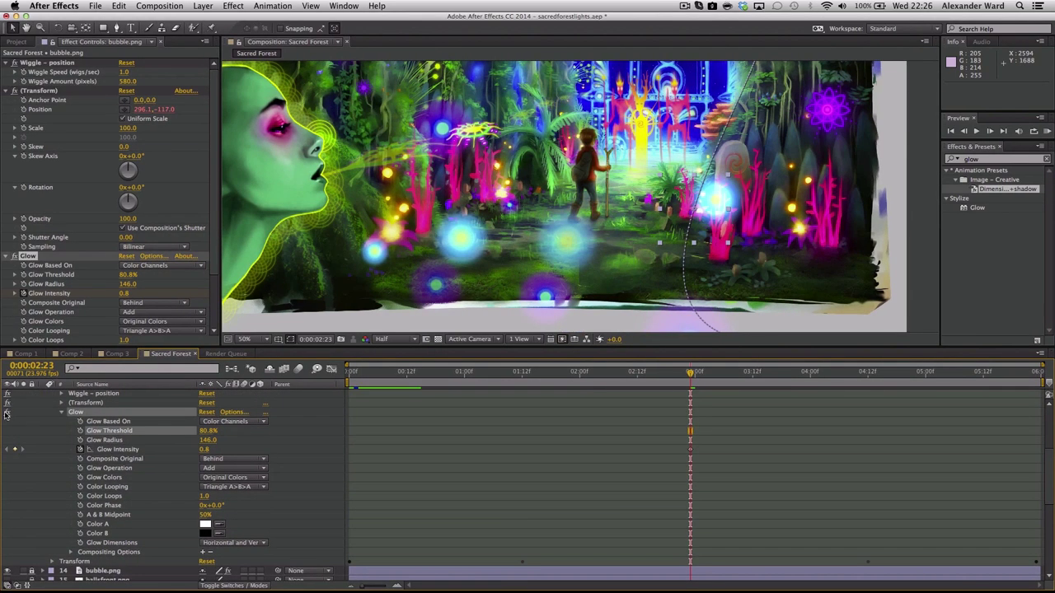
- Set the bubble's Glow Threshold to 100% and keyframe its Glow Intensity at 0, 1 and 2 seconds, with 0 at 0:00:01:00
left_click_drag(690, 373, 577, 458)
left_click(464, 372)
left_click(206, 449)
type("0")
left_click(349, 372)
left_click(554, 451)
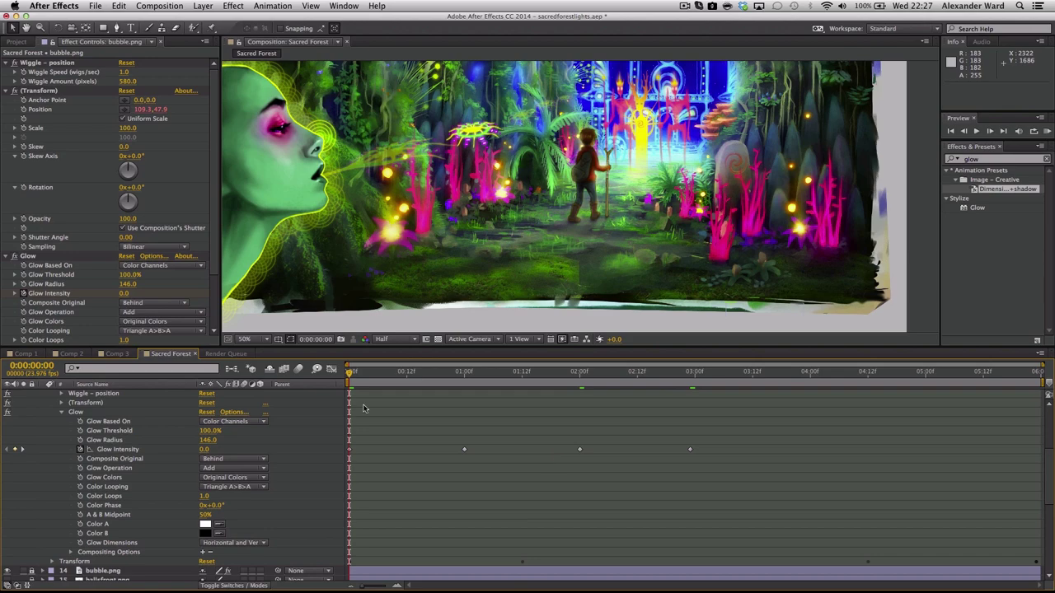
- Scrub through and replay the first three seconds to check the bubble's pulsing glow
left_click_drag(361, 375, 488, 381)
left_click_drag(573, 392, 680, 404)
left_click(695, 372)
left_click_drag(668, 378, 572, 385)
mouse_move(641, 370)
left_mouse_down()
mouse_move(676, 373)
mouse_move(635, 386)
left_mouse_up()
left_click(689, 378)
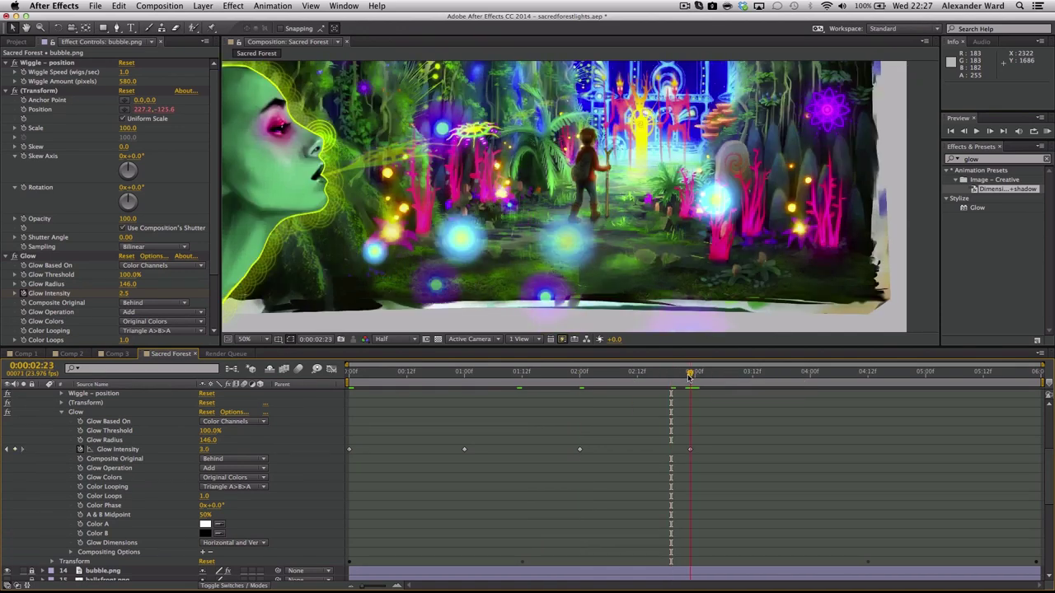
key("Home")
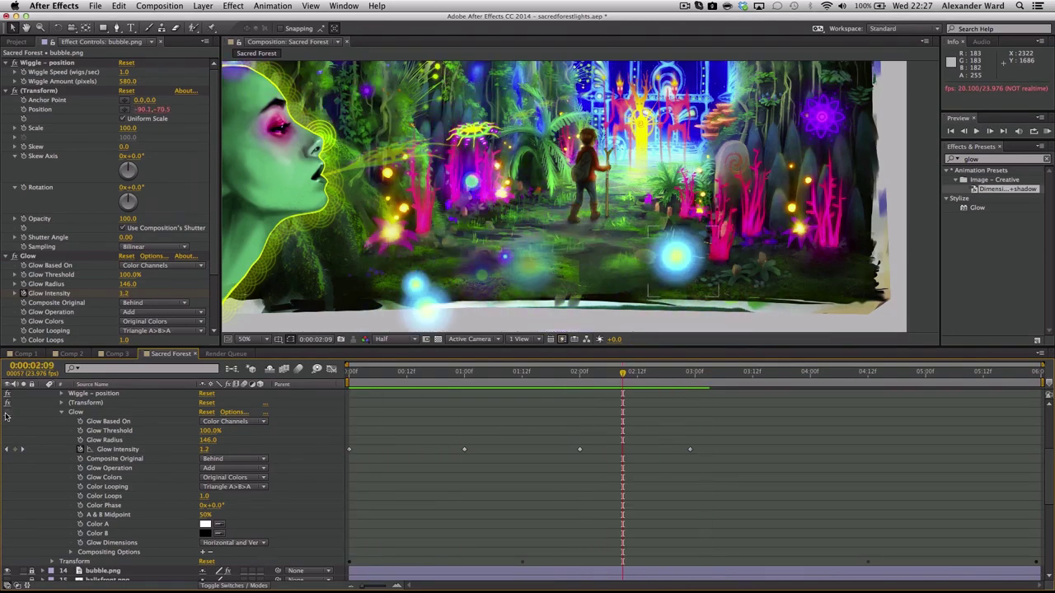
- Set the bubble's Glow Threshold to 89.8%, add a Glow Intensity keyframe at 0:00:04:00, and preview
left_click(579, 375)
left_click_drag(209, 431, 179, 449)
key("space")
left_click_drag(810, 375, 373, 452)
key("space")
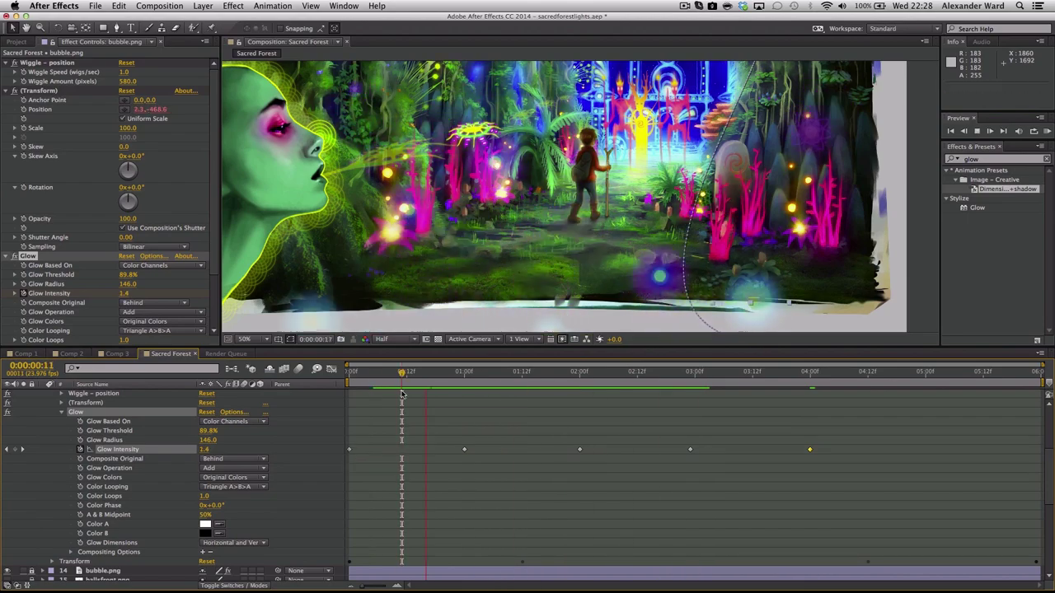
- Add closely spaced, alternating Glow Intensity keyframes shortly after two seconds and after three seconds to make the bubble flicker
left_click_drag(203, 450, 227, 450)
left_click_drag(594, 375, 618, 375)
left_click_drag(204, 450, 186, 450)
left_click_drag(618, 375, 634, 376)
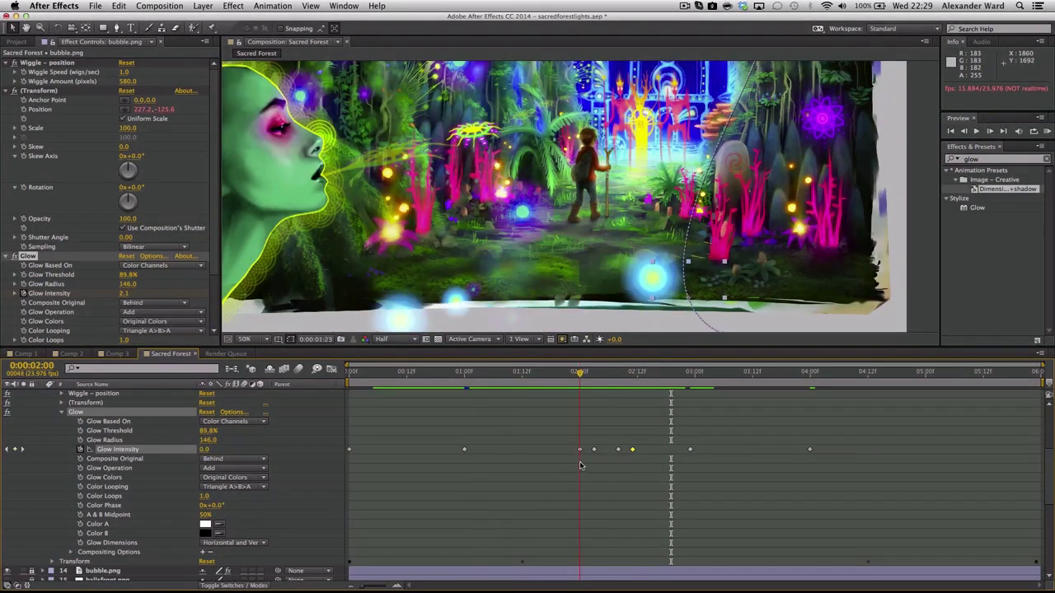
left_click(704, 375)
mouse_move(203, 450)
left_mouse_down()
mouse_move(185, 449)
mouse_move(215, 452)
left_mouse_up()
left_click(724, 375)
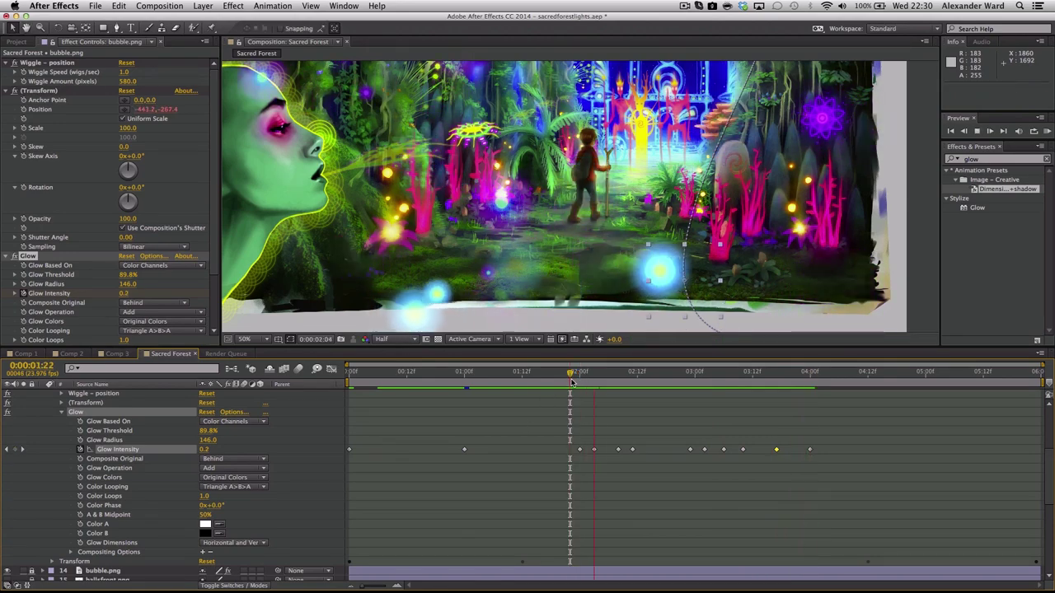
- Copy the Glow Intensity keyframes from 0:00:02:23 to 0:00:04:00, paste them starting at 0:00:04:12, and preview the flicker
left_click_drag(581, 380, 350, 376)
key("space")
left_click_drag(678, 445, 868, 449)
key("super+c")
left_click(844, 375)
key("super+v")
key("space")
key("space")
key("space")
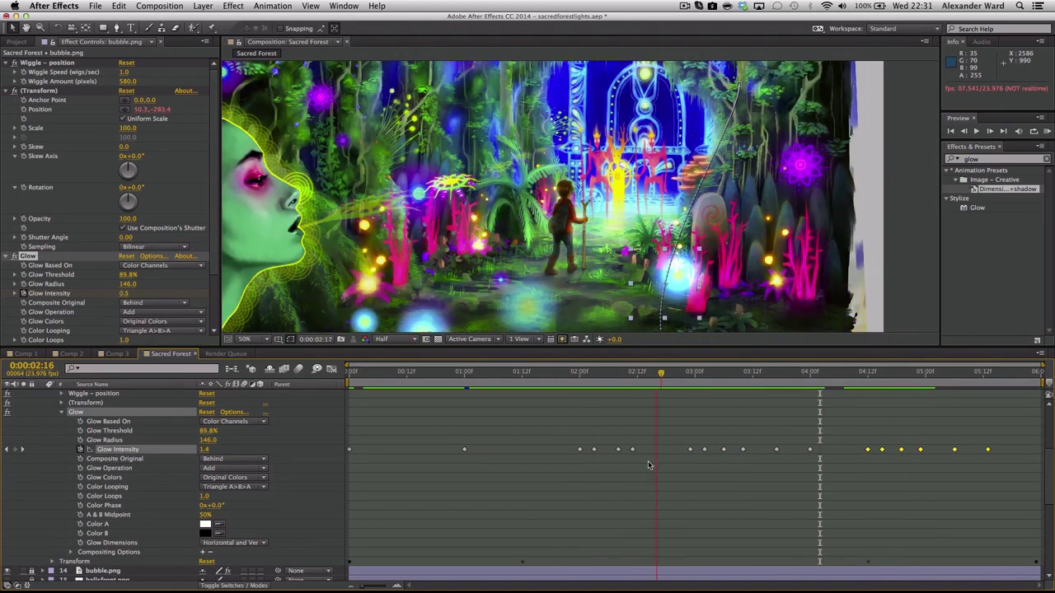
- Unlock the bubble2 layer above the finished bubble and expand its effects
left_click(593, 375)
scroll(123, 457, "up", 3)
left_click(32, 461)
left_click(31, 452)
left_click(42, 452)
left_click(52, 461)
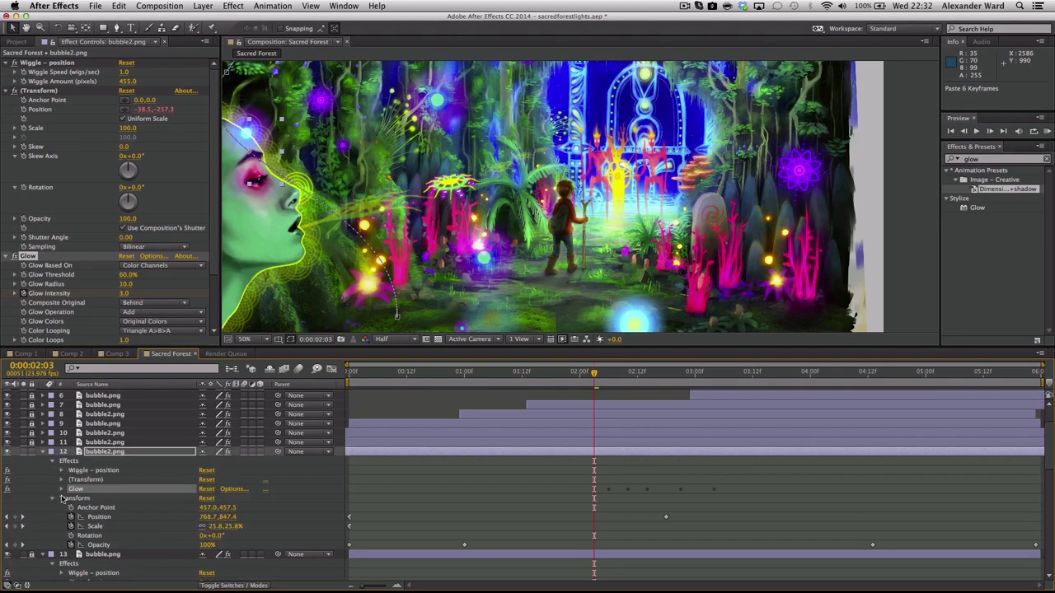
- Paste the flickering Glow Intensity keyframes onto this bubble2 layer's Glow and shift the whole set earlier
left_click(61, 489)
scroll(99, 495, "down", 3)
left_click(117, 470)
left_click_drag(595, 470, 395, 487)
scroll(396, 487, "down", 8)
scroll(528, 495, "up", 8)
key("super+v")
left_click_drag(709, 498, 482, 512)
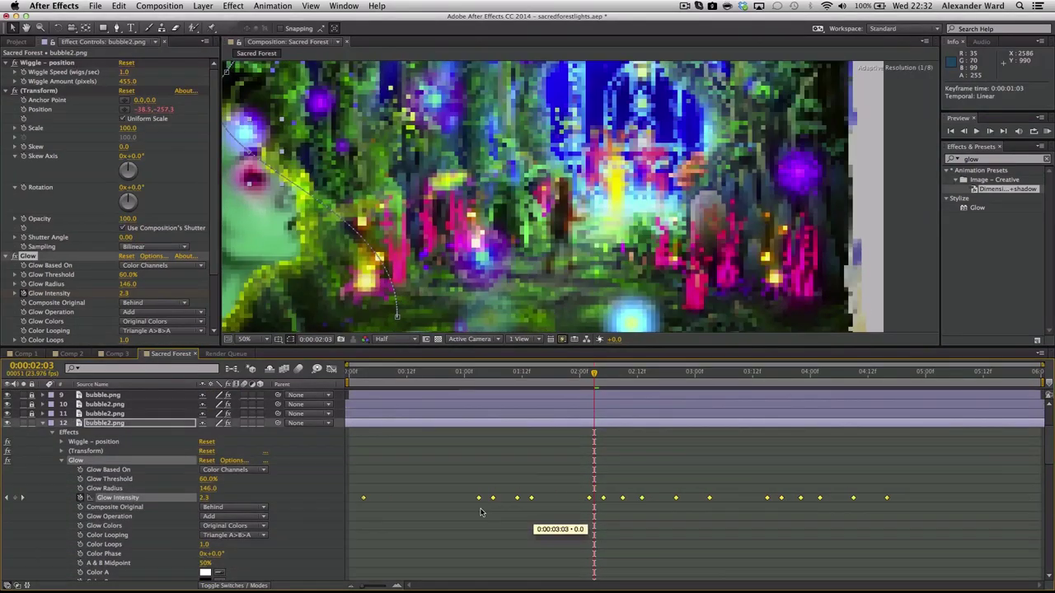
- Give the neighbouring bubble2 layer the same flickering Glow Intensity keyframes and preview the bubbles up to 0:00:03:00
key("space")
scroll(8, 542, "down", 10)
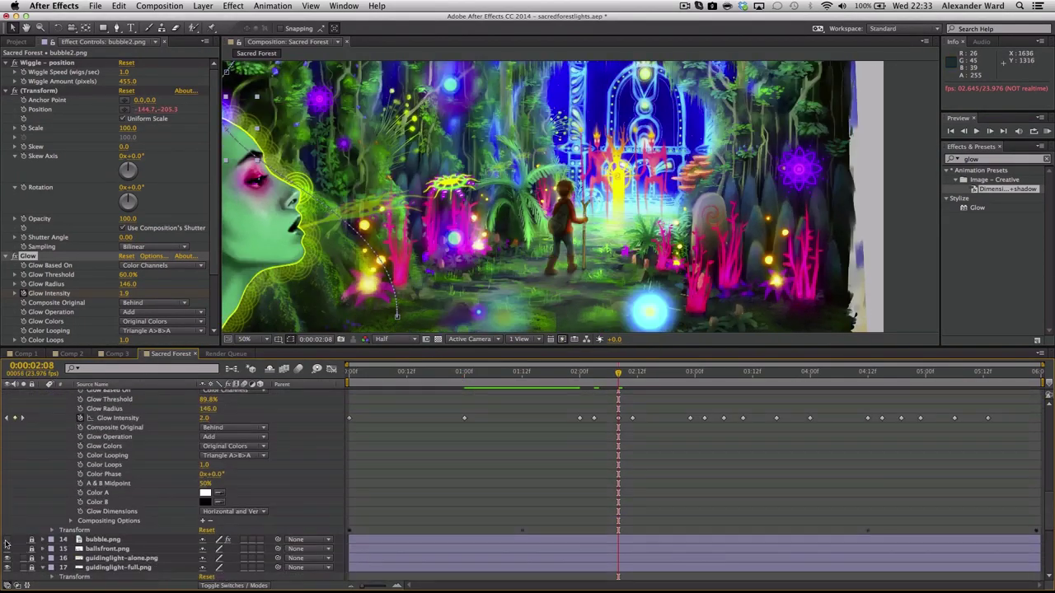
scroll(8, 541, "up", 10)
left_click(569, 372)
left_click(431, 373)
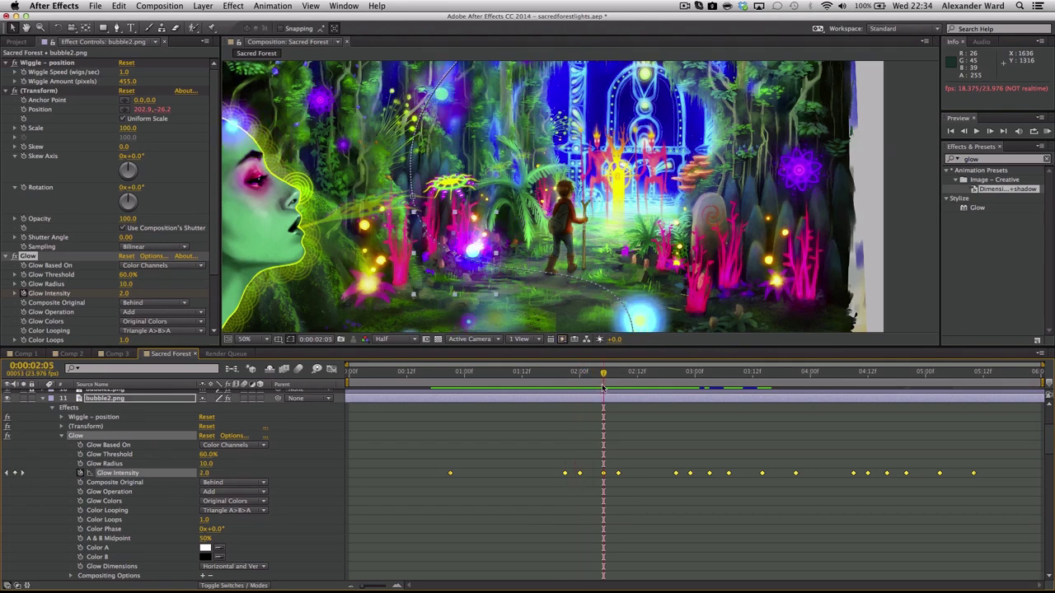
left_click_drag(669, 389, 695, 387)
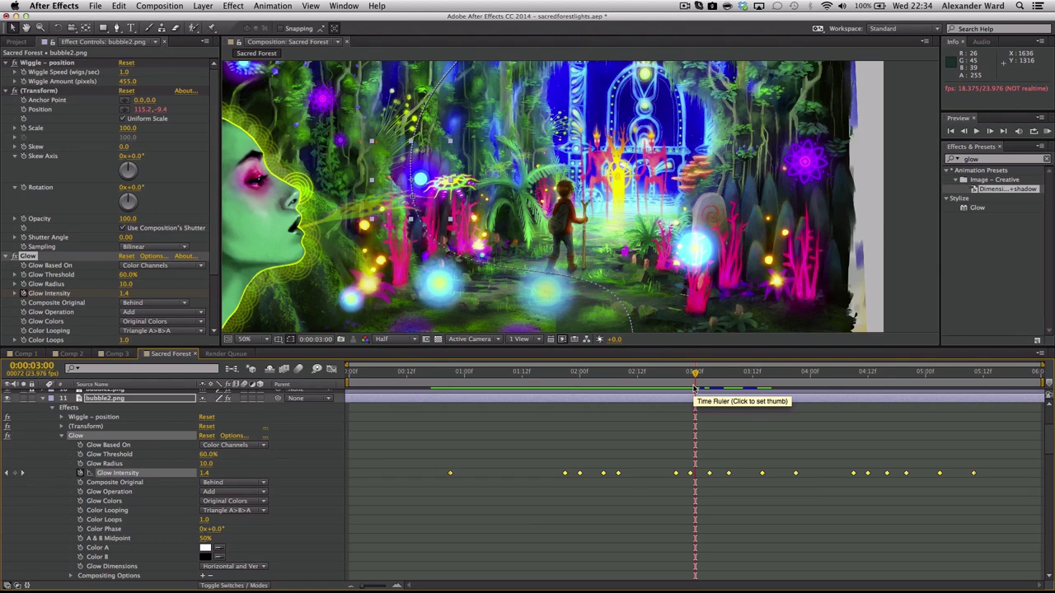
- Paste the flickering Glow Intensity keyframes onto bubble2 layer 10 and the other bubbles up to layer 7, shifting each set earlier
scroll(866, 429, "up", 3)
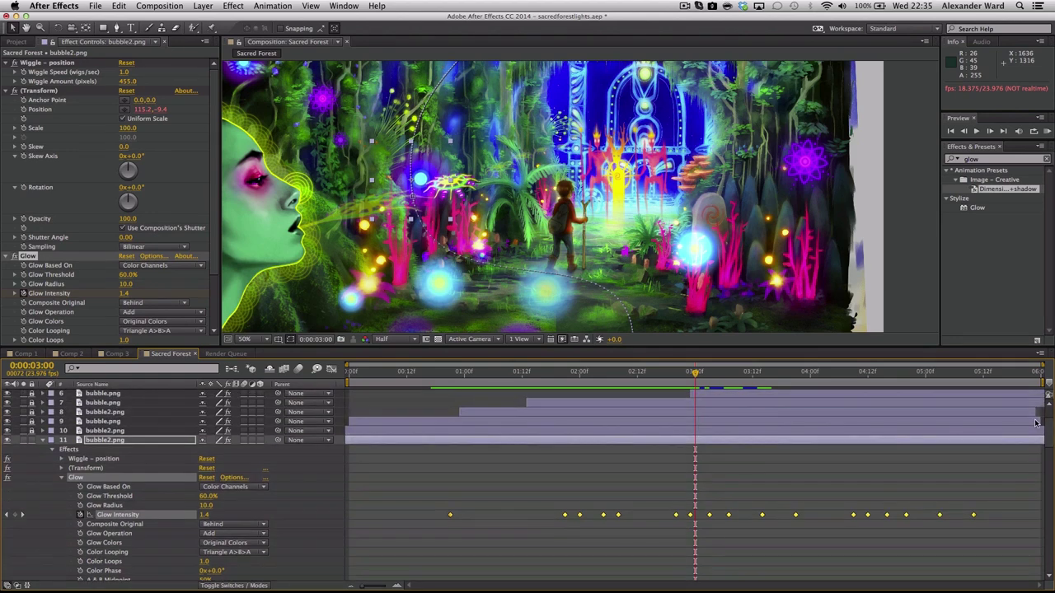
left_click(52, 431)
left_click(93, 431)
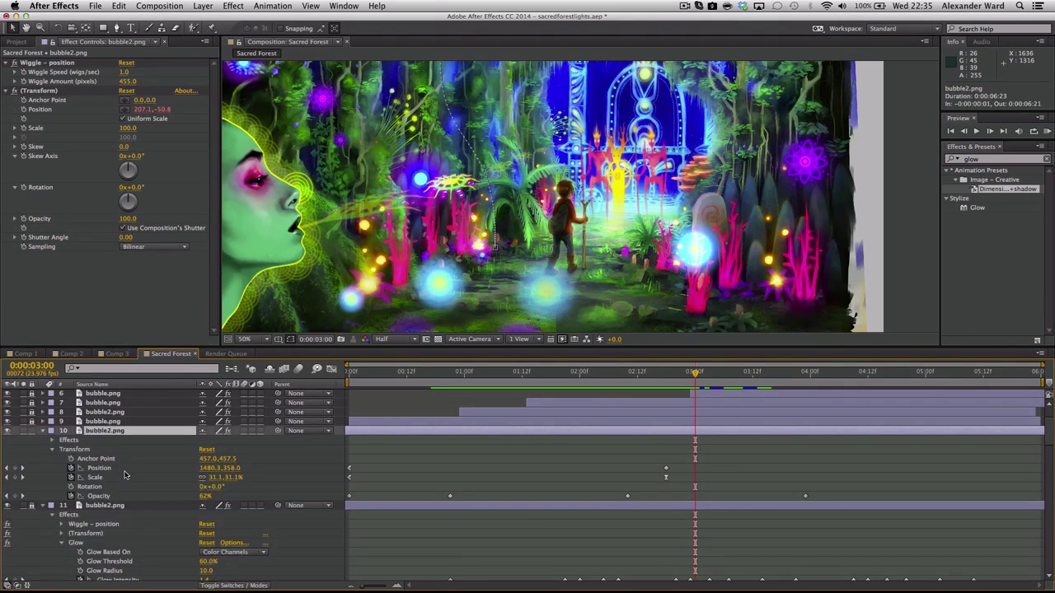
left_click(52, 440)
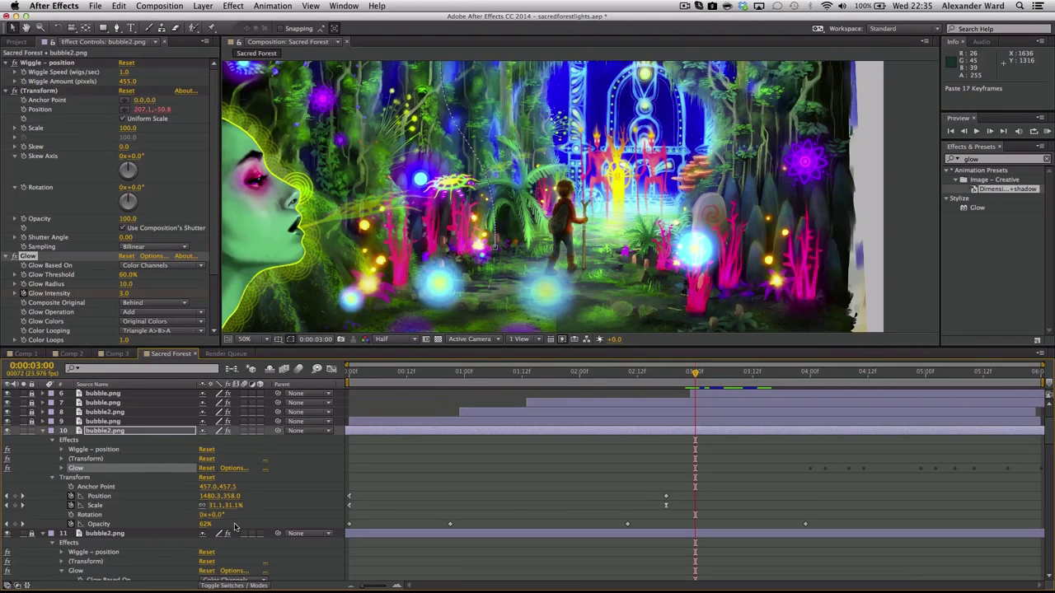
left_click(60, 468)
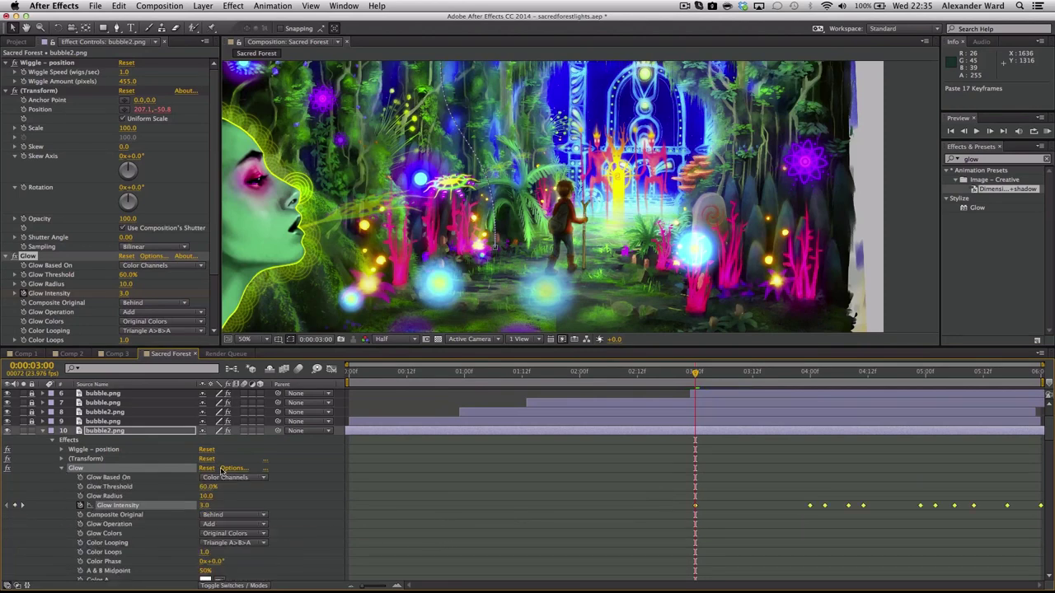
scroll(809, 475, "down", 3)
left_click_drag(798, 477, 615, 489)
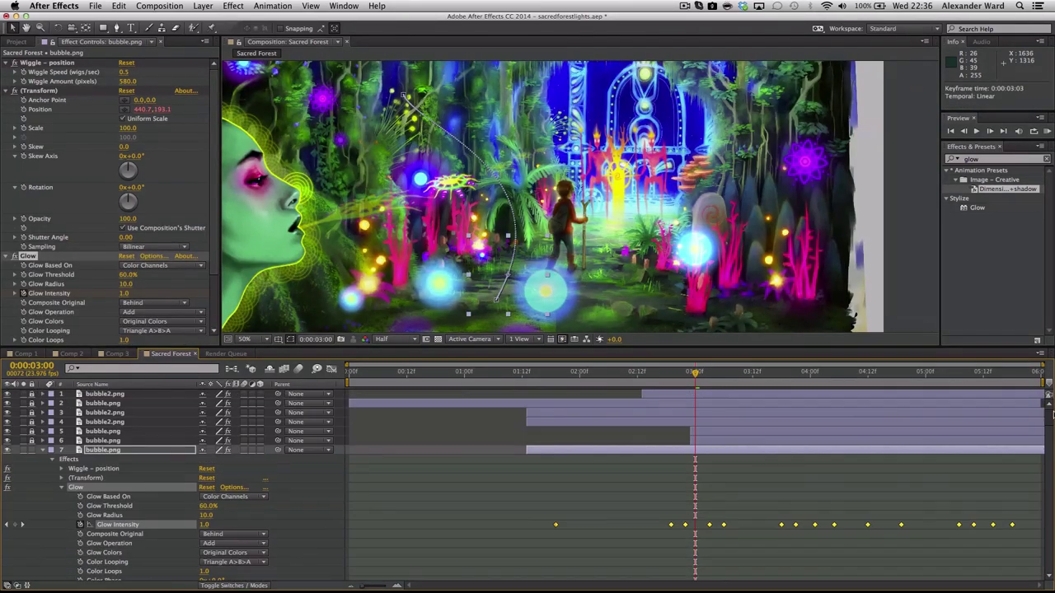
- Save the project and render the Sacred Forest composition to test2.mov
key("super+s")
left_click(159, 6)
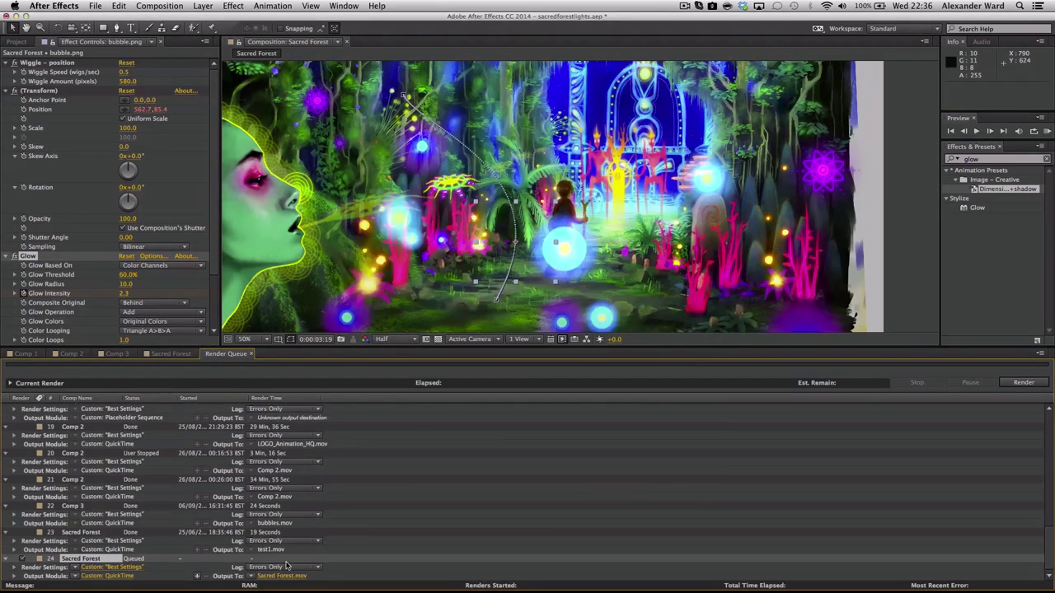
left_click(1022, 382)
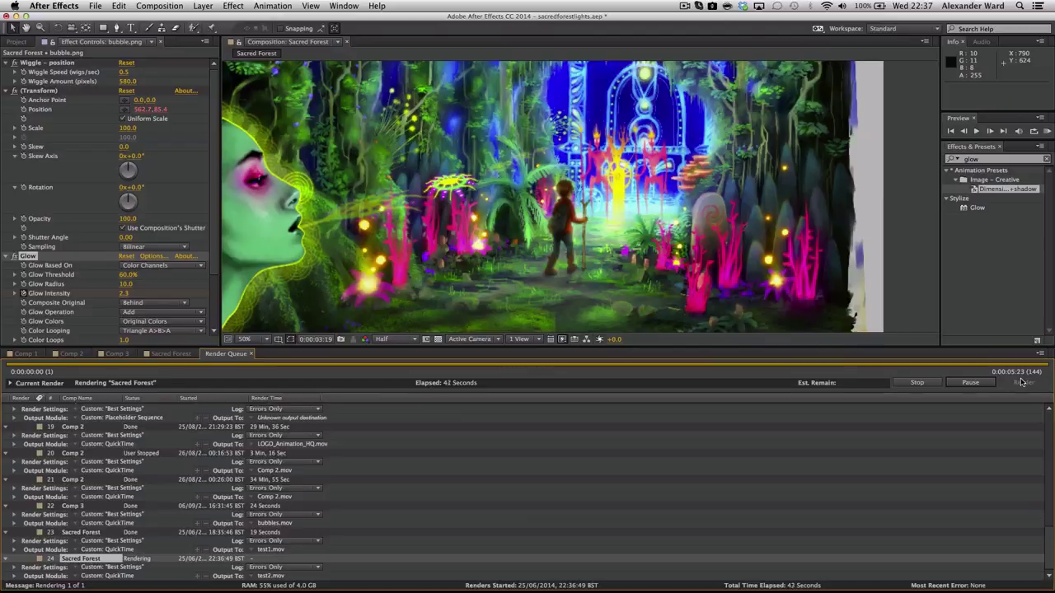
- Open the rendered test2.mov in QuickTime Player, enlarge its window, review the animation and close it
key("ctrl+Up")
left_click(376, 42)
double_click(113, 575)
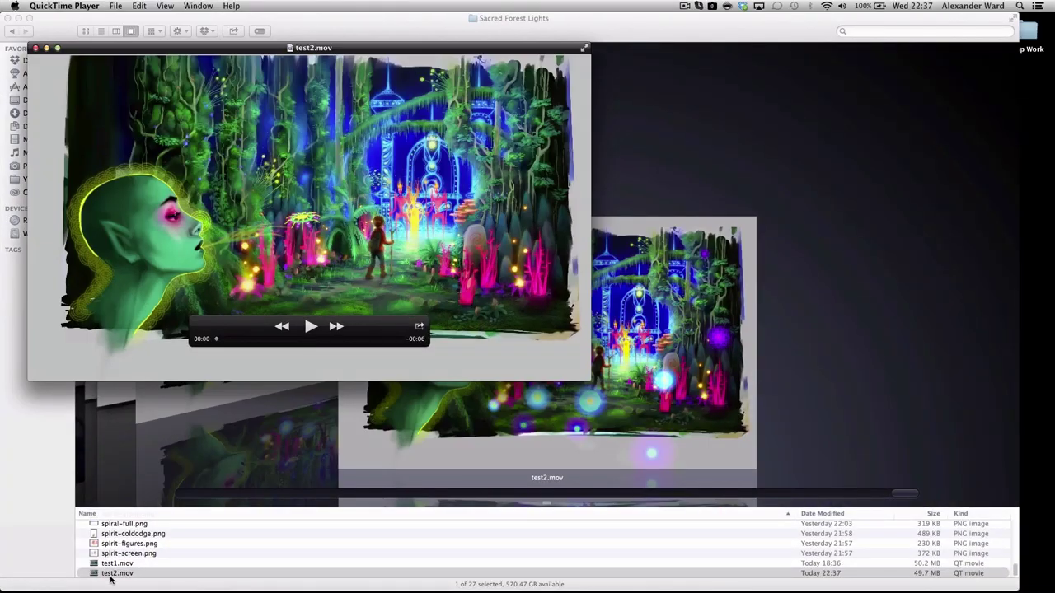
left_click(59, 48)
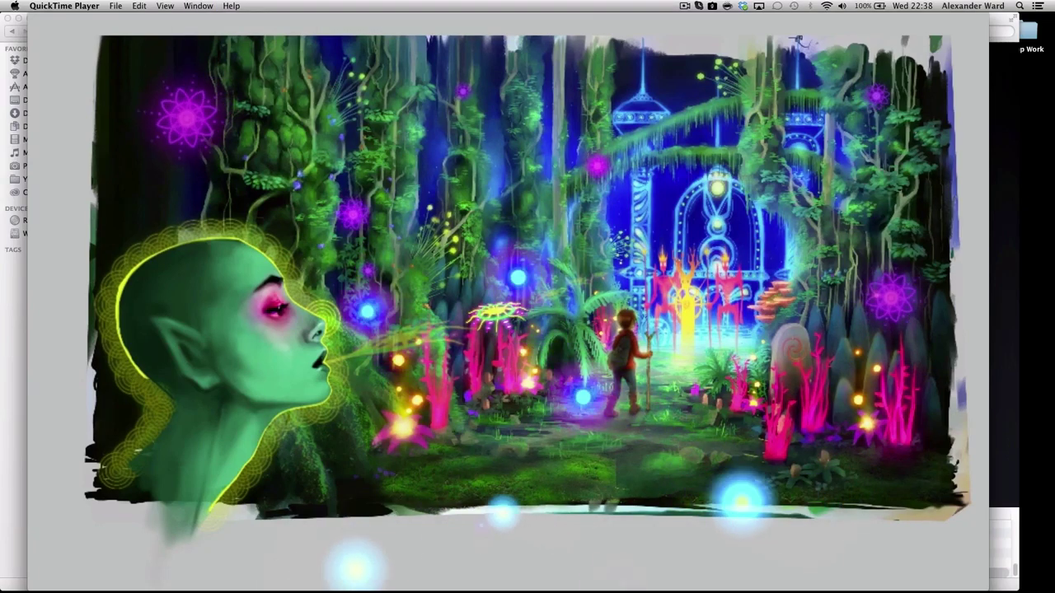
mouse_move(248, 225)
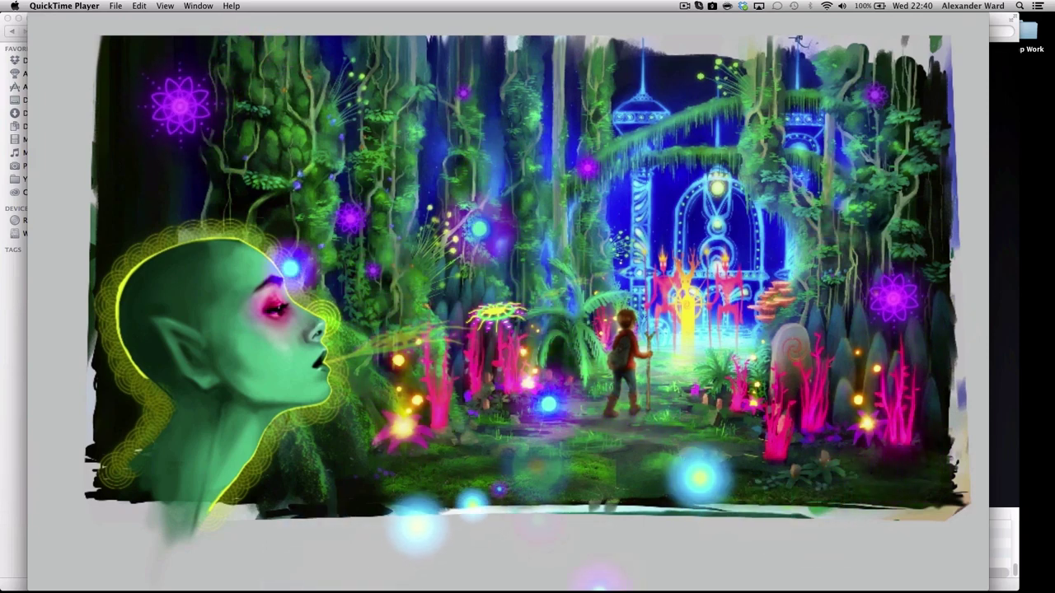
mouse_move(278, 160)
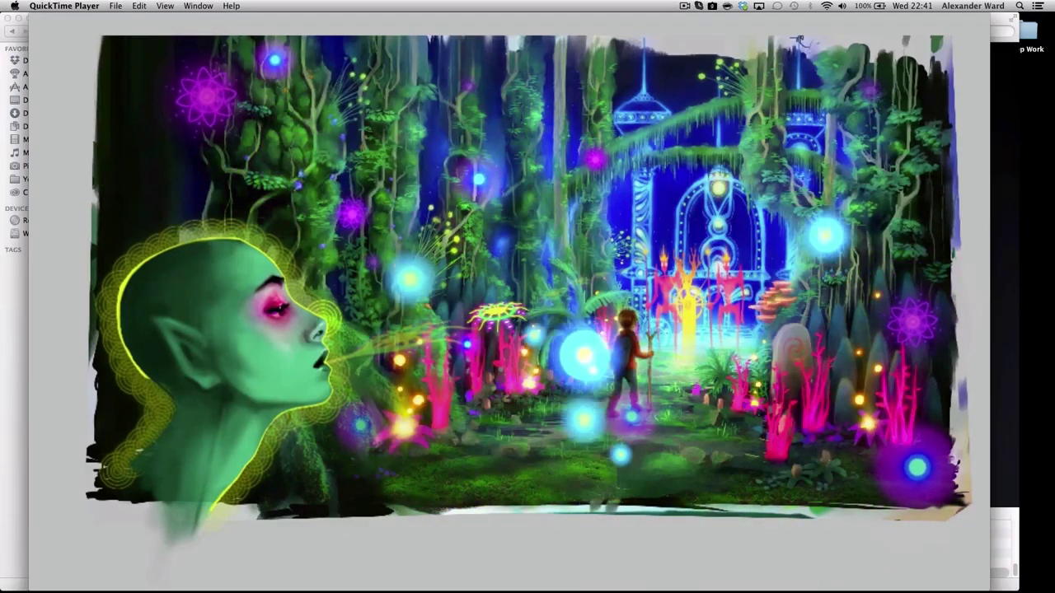
key("super+w")
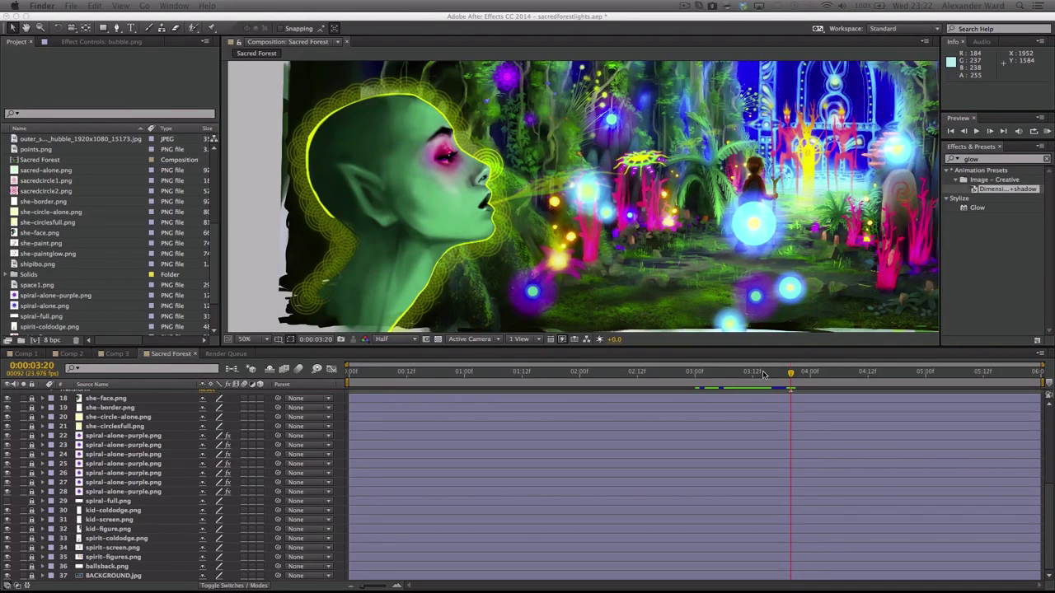
- Add she-paint.png to Sacred Forest above the she-face layer, and place she-paintglow.png directly over it
left_click(750, 380)
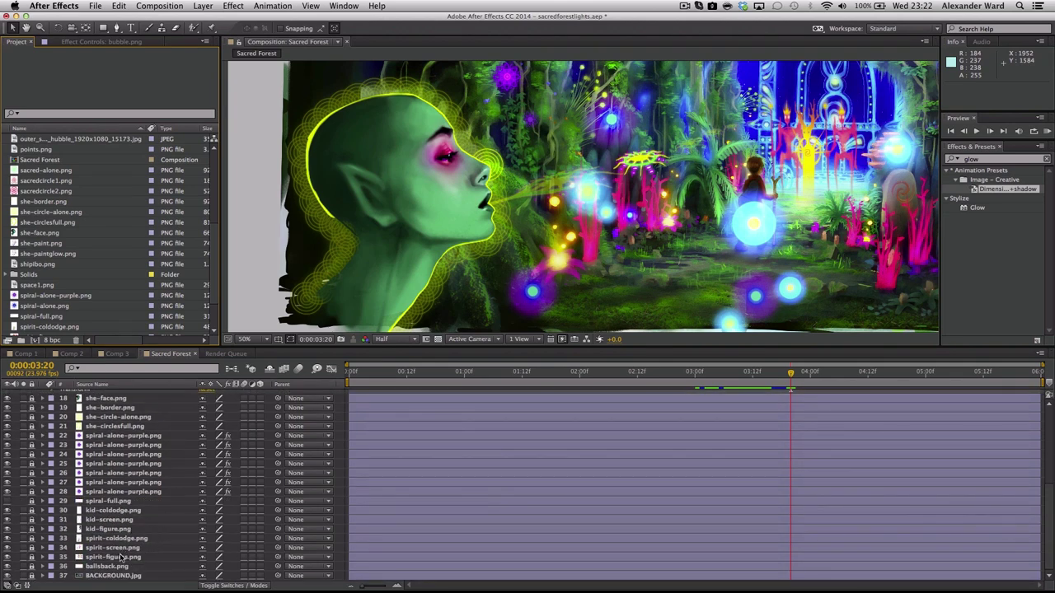
scroll(121, 558, "up", 3)
left_click_drag(43, 244, 35, 437)
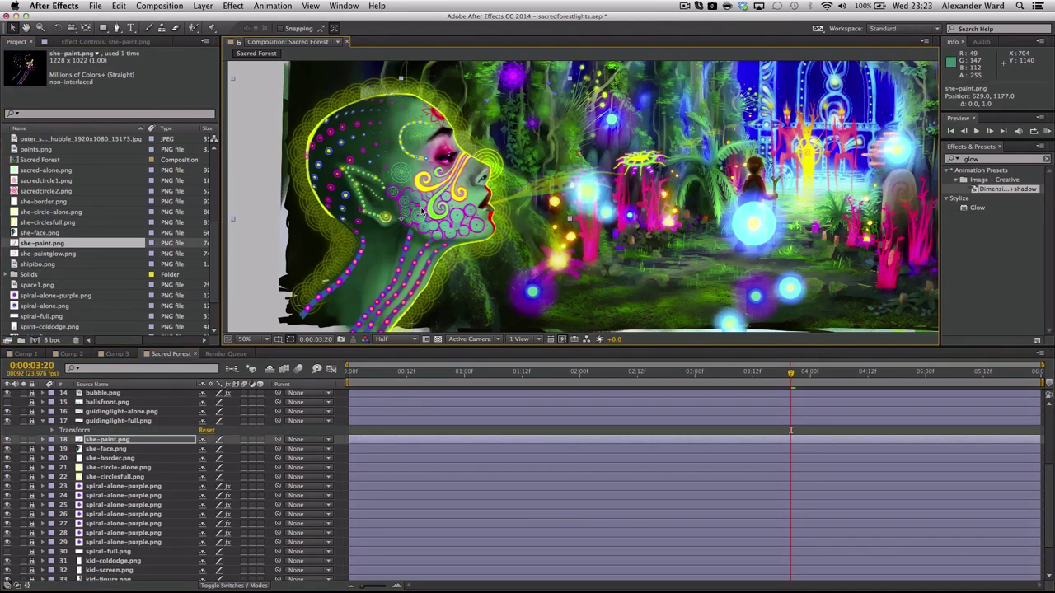
left_click_drag(49, 254, 10, 441)
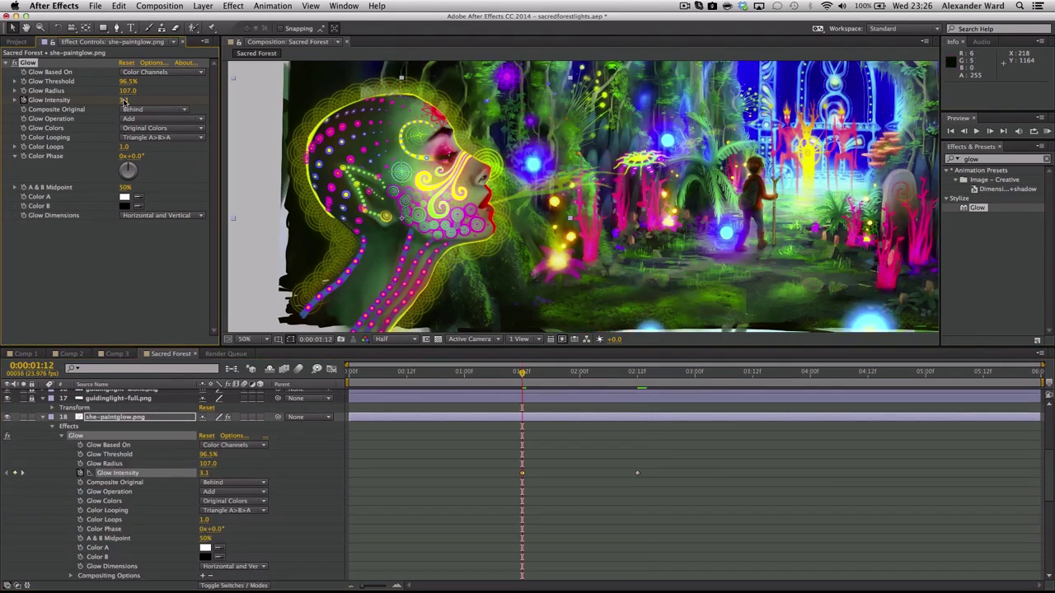
- Keyframe the she-paintglow layer's Glow Intensity every second from 0:00:00:12 to 0:00:04:12 and preview the pulse
key("space")
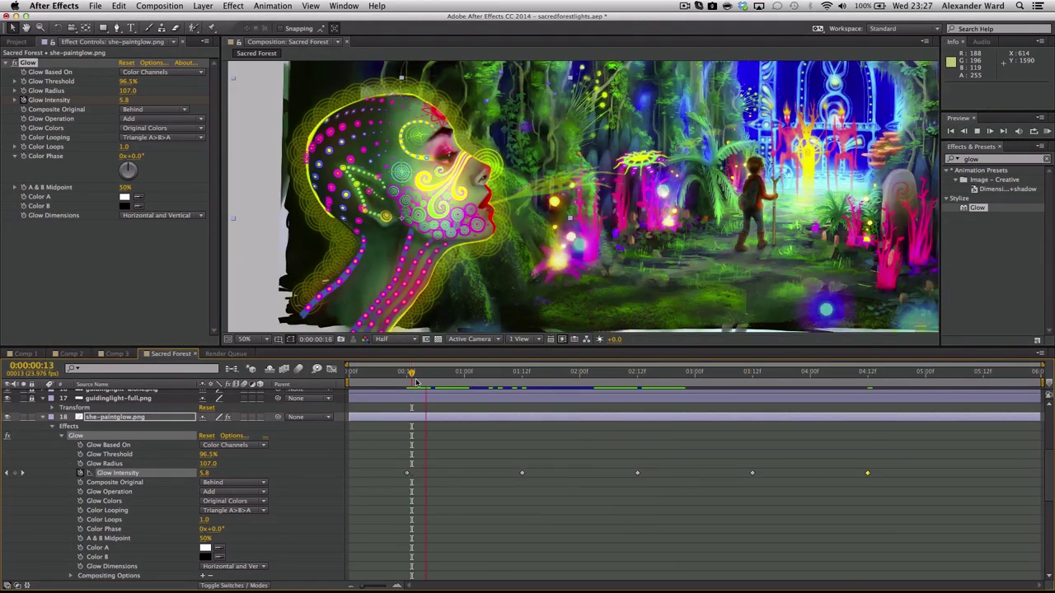
left_click(206, 474)
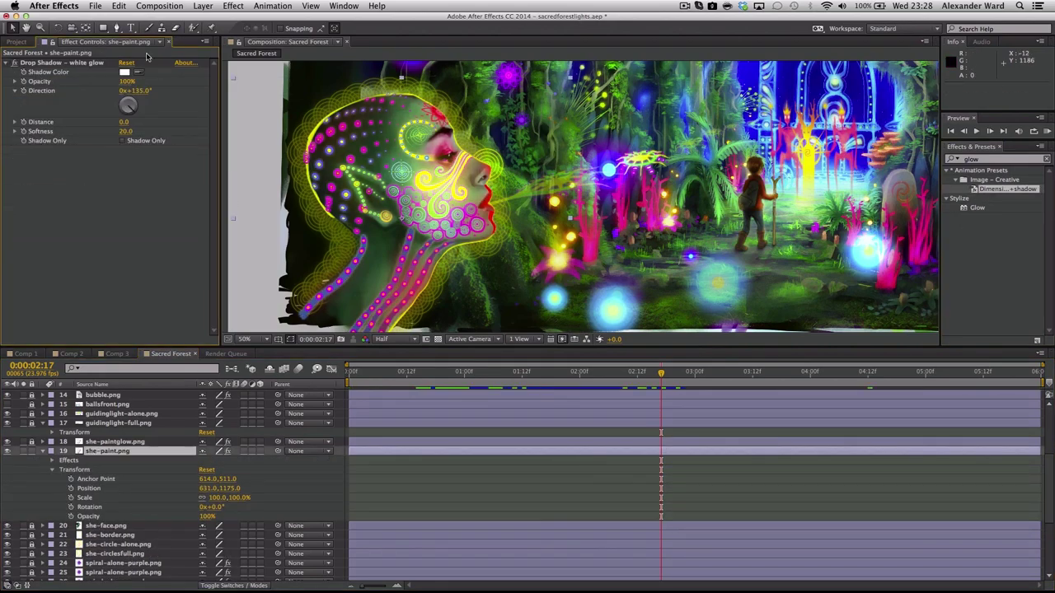
- Change the she-paint layer's Drop Shadow colour to turquoise green and its Softness to 73
left_click(124, 72)
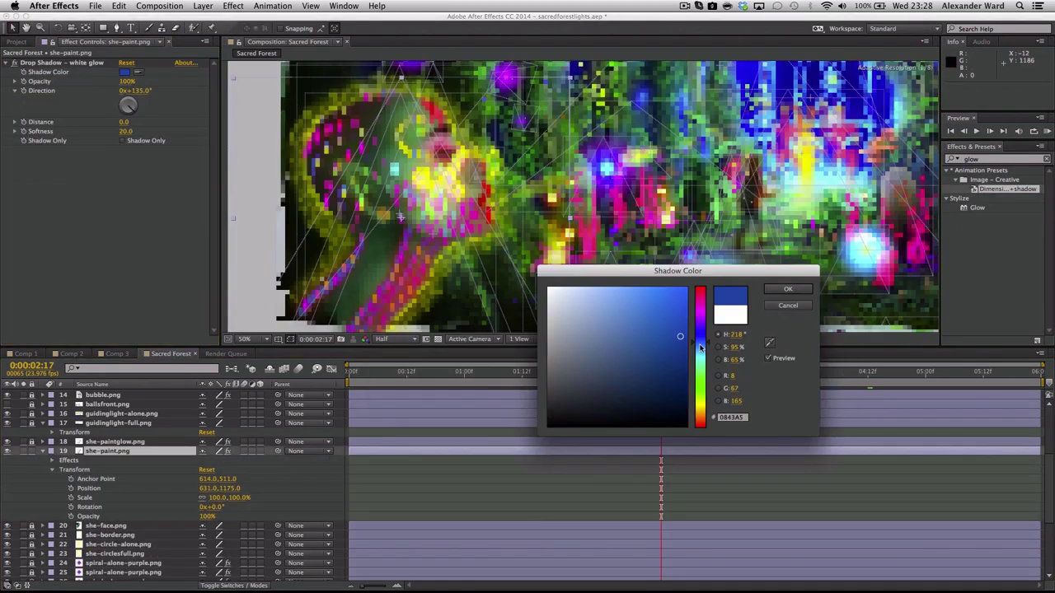
key("Return")
left_click_drag(124, 131, 150, 129)
left_click(124, 72)
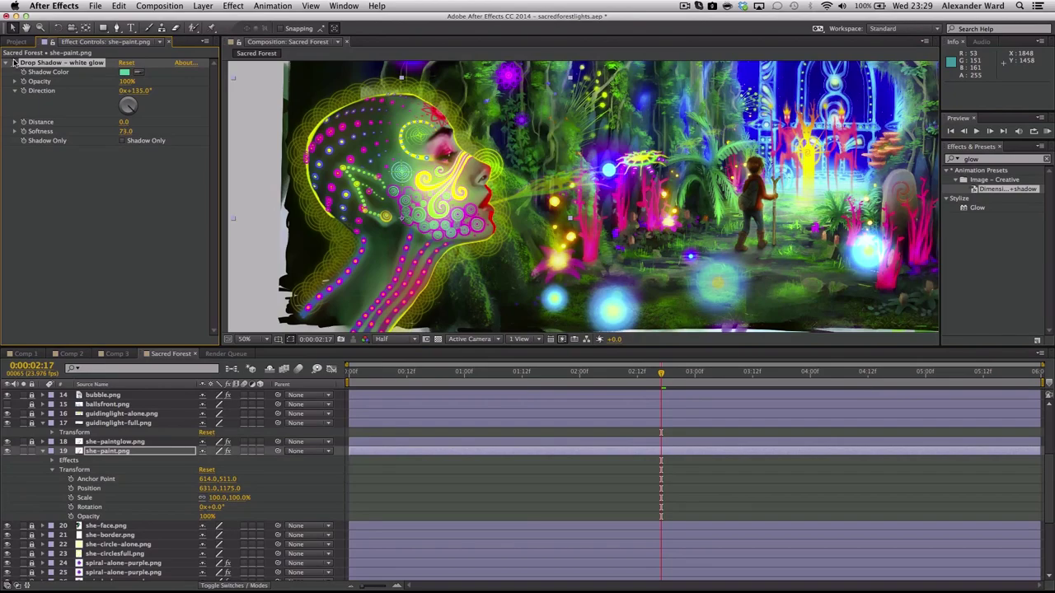
- Keyframe the she-paint Drop Shadow's Opacity across the whole composition, using 20% at 0:00:00:00 and 100% at 0:00:02:19
left_click(51, 460)
left_click(61, 469)
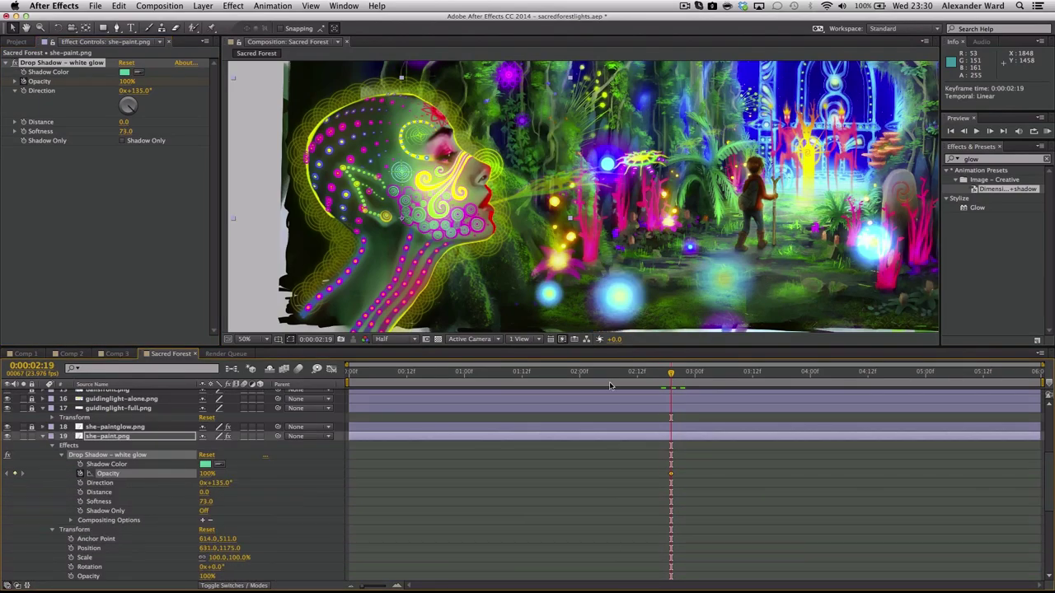
left_click_drag(671, 372, 431, 383)
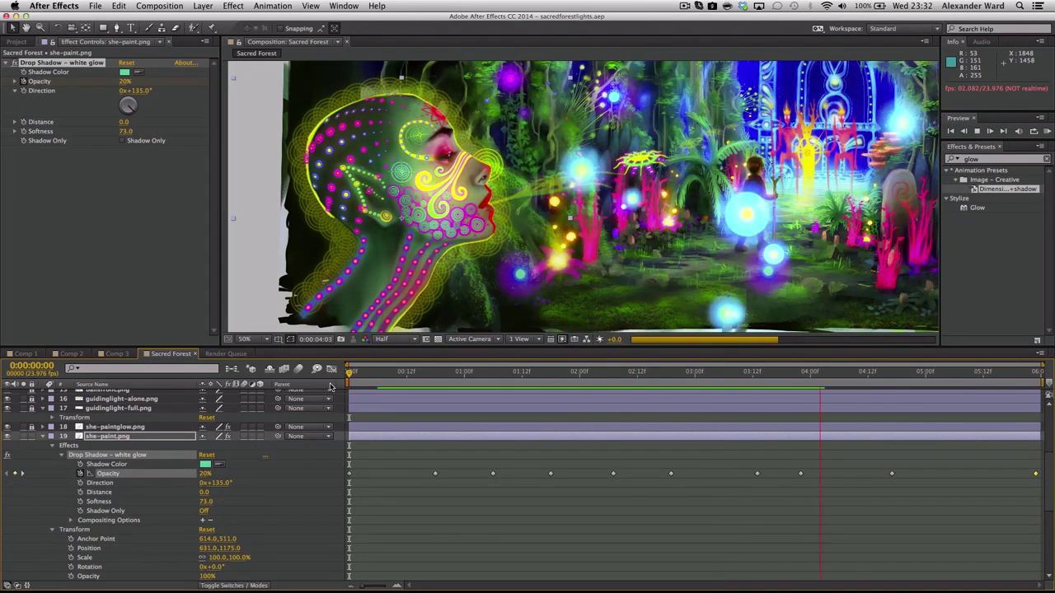
- Preview the pulsing face-paint shadow from about 0:00:01:00
key("space")
left_click(459, 374)
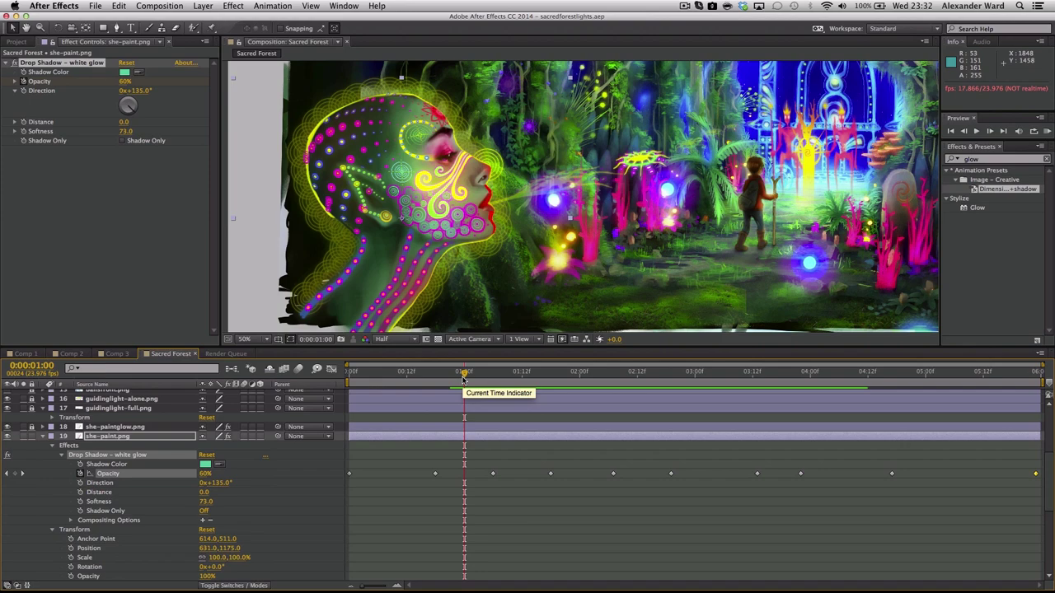
key("space")
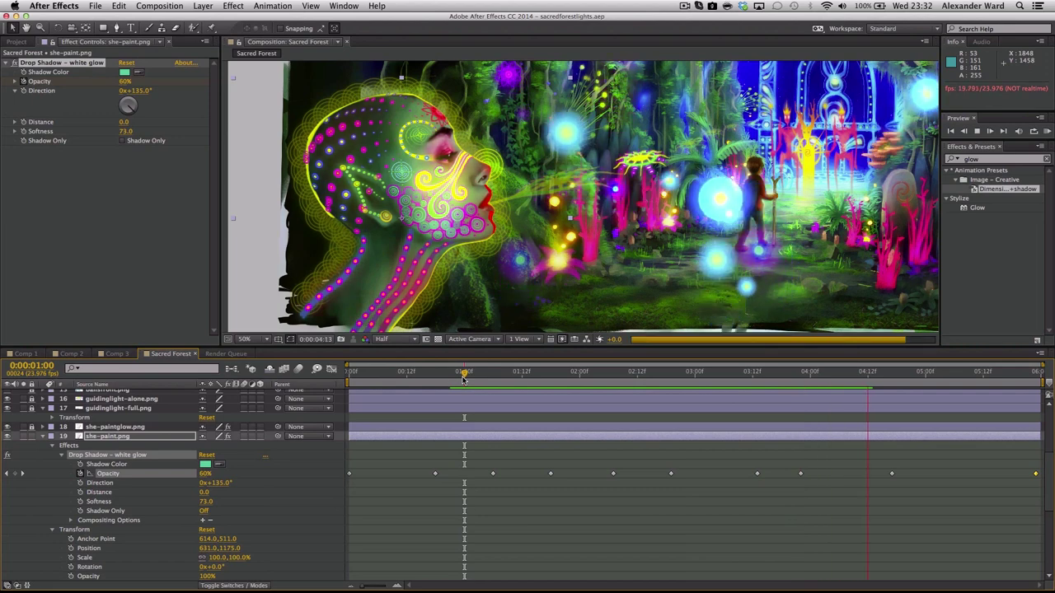
left_click(470, 381)
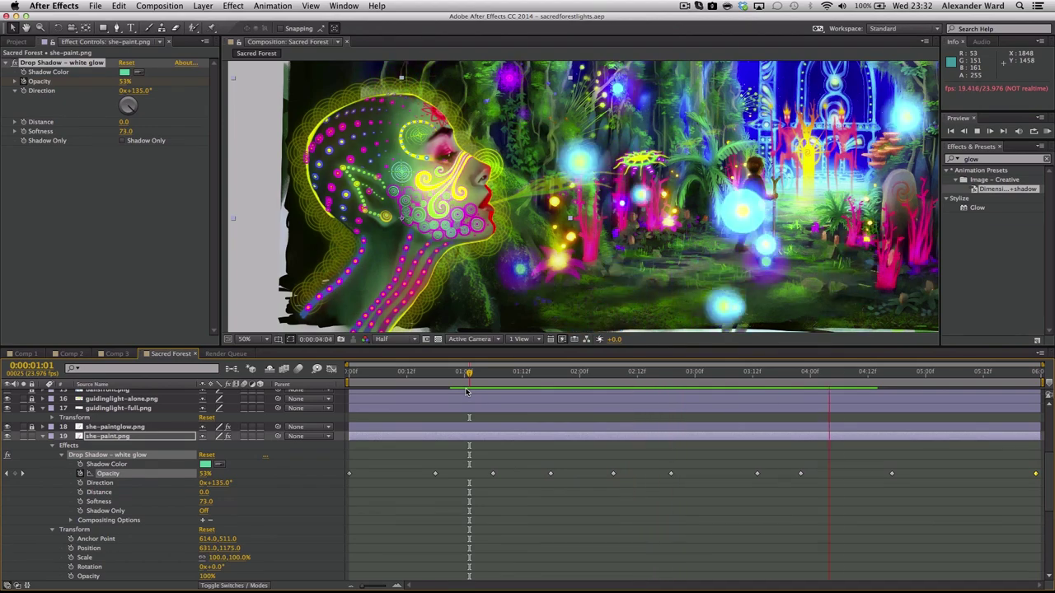
- Lock the she-paint layer, unlock she-paintglow and apply the Bloom - brights preset to it
left_click(1046, 159)
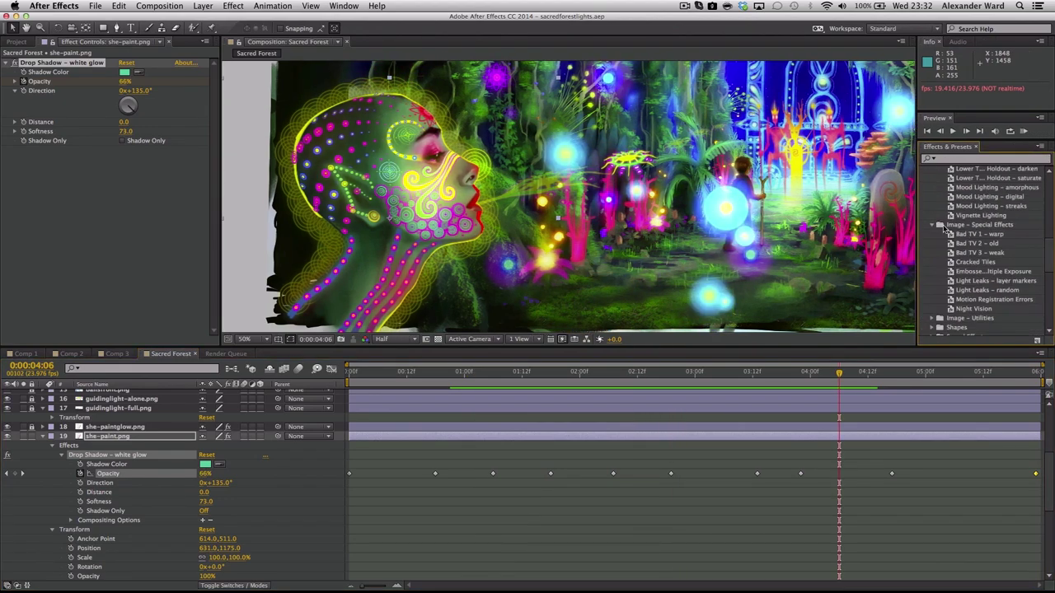
scroll(944, 227, "up", 10)
left_click(31, 436)
scroll(115, 436, "up", 2)
left_click(31, 458)
left_click(114, 459)
left_click(42, 459)
scroll(134, 506, "up", 3)
- Preview the face-paint bloom from 0:00:01:08 and save the project as sacredforestlights2.aep
mouse_move(503, 375)
left_mouse_down()
mouse_move(654, 376)
mouse_move(628, 378)
mouse_move(794, 405)
mouse_move(501, 375)
left_mouse_up()
key("space")
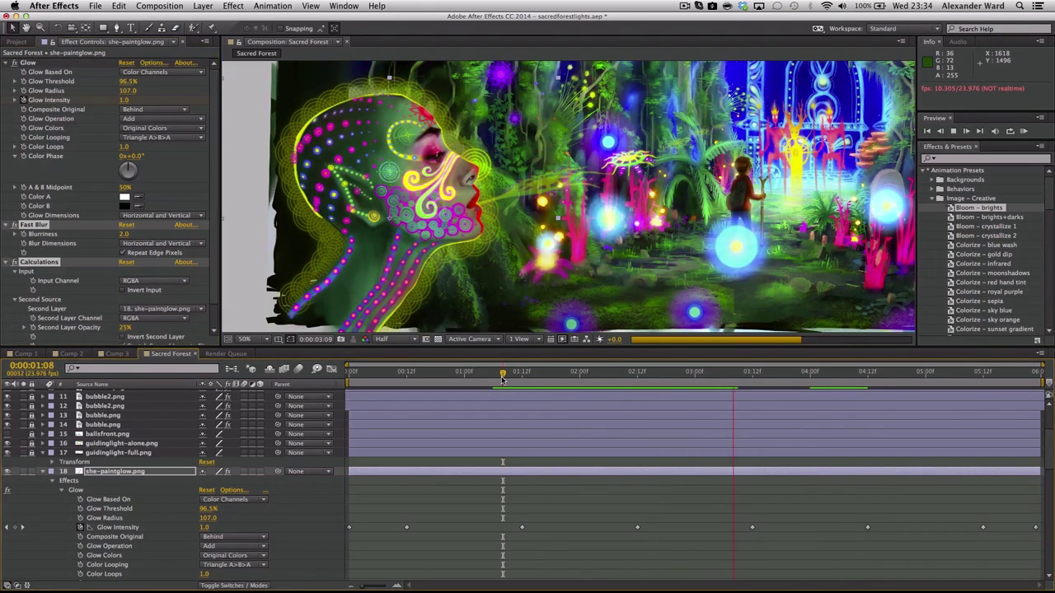
key("space")
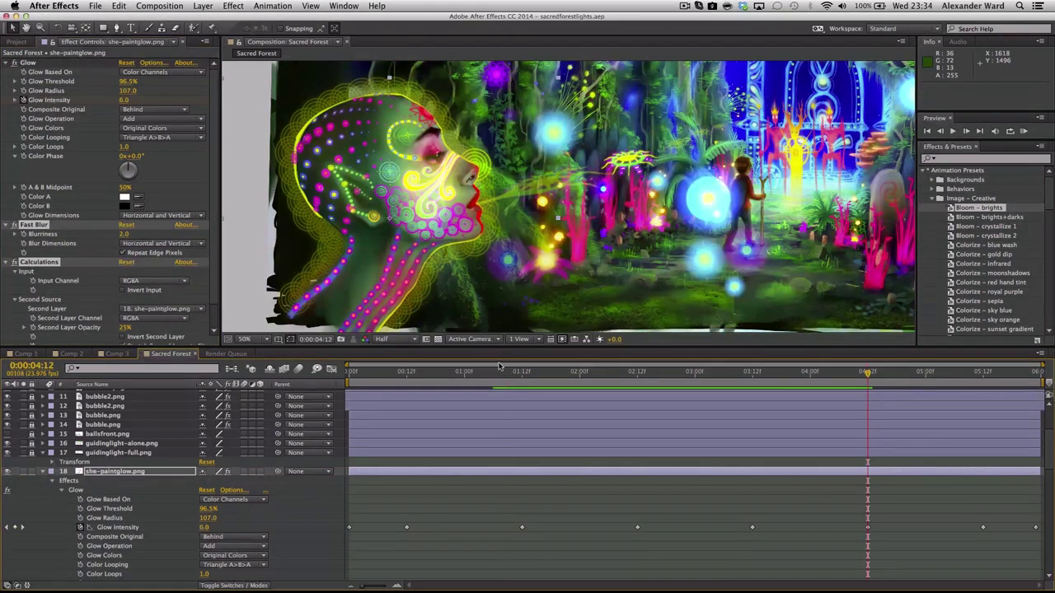
key("super+s")
- Give the BACKGROUND.jpg layer a Glow with a 60% threshold and paste in the Glow Intensity keyframes copied from she-paintglow
scroll(1030, 450, "down", 2)
left_click(244, 339)
left_click(281, 440)
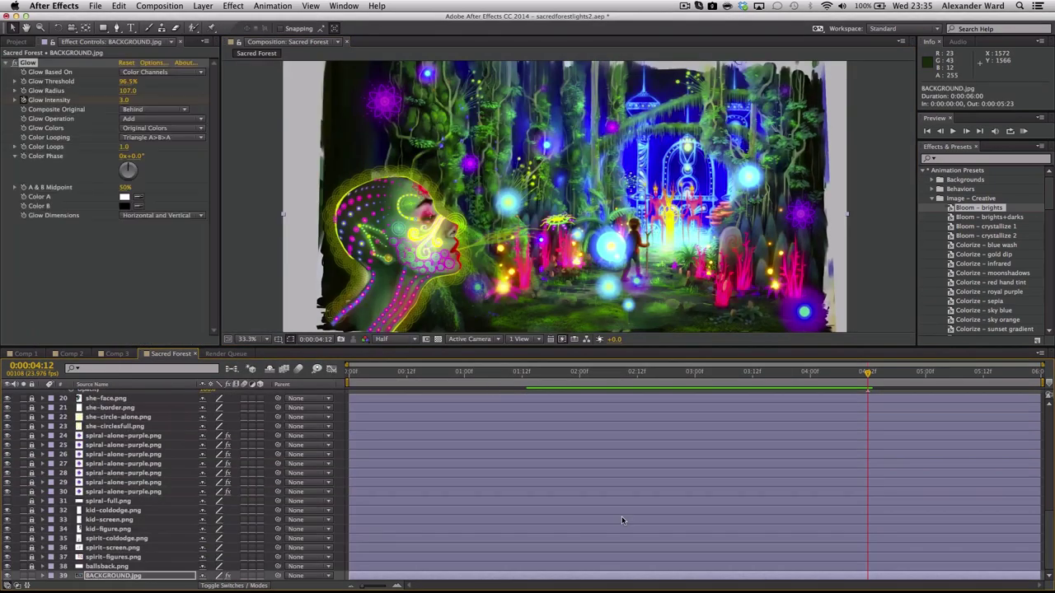
left_click(42, 575)
scroll(622, 520, "down", 5)
key("Delete")
scroll(1019, 471, "up", 5)
left_click_drag(348, 436, 678, 471)
scroll(678, 471, "down", 10)
left_click(89, 539)
key("ctrl+v")
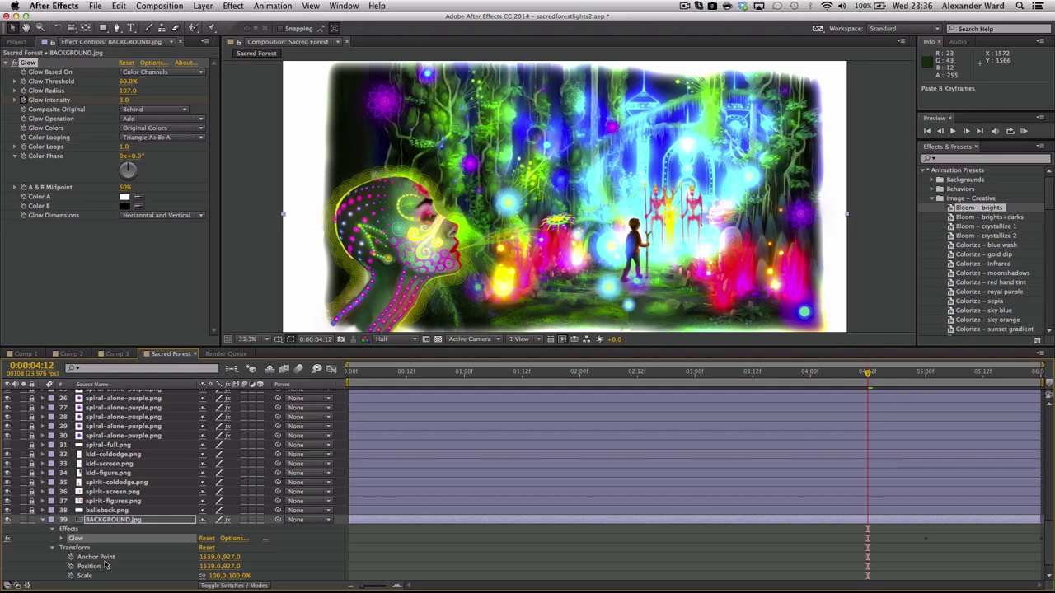
- Move the background's pasted Glow Intensity keyframes to the start of the composition and set its Glow Threshold to 82%
left_click(63, 539)
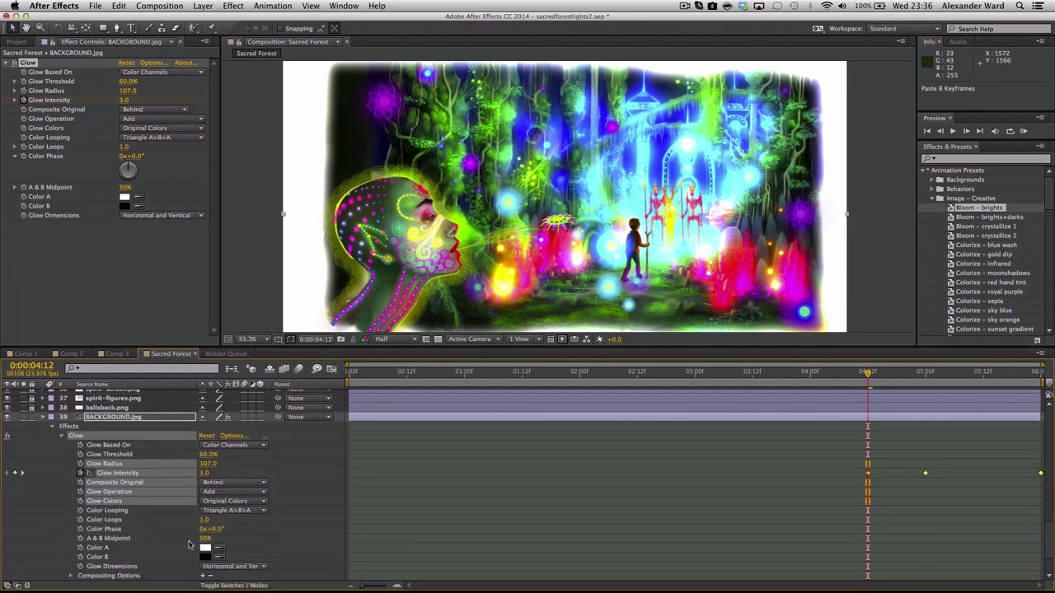
left_click_drag(863, 473, 370, 504)
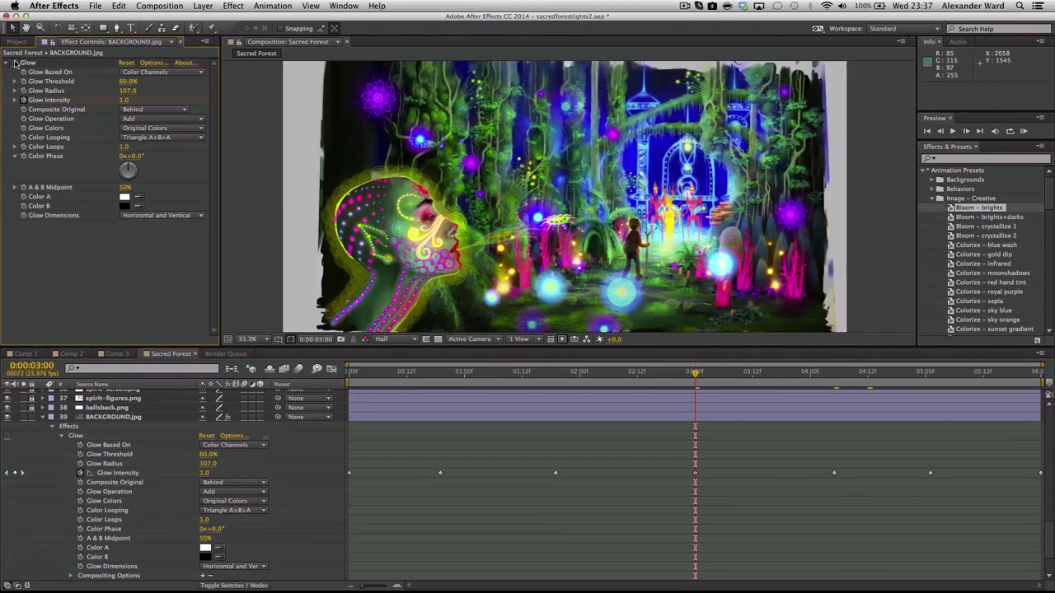
left_click_drag(127, 80, 143, 81)
left_click(15, 64)
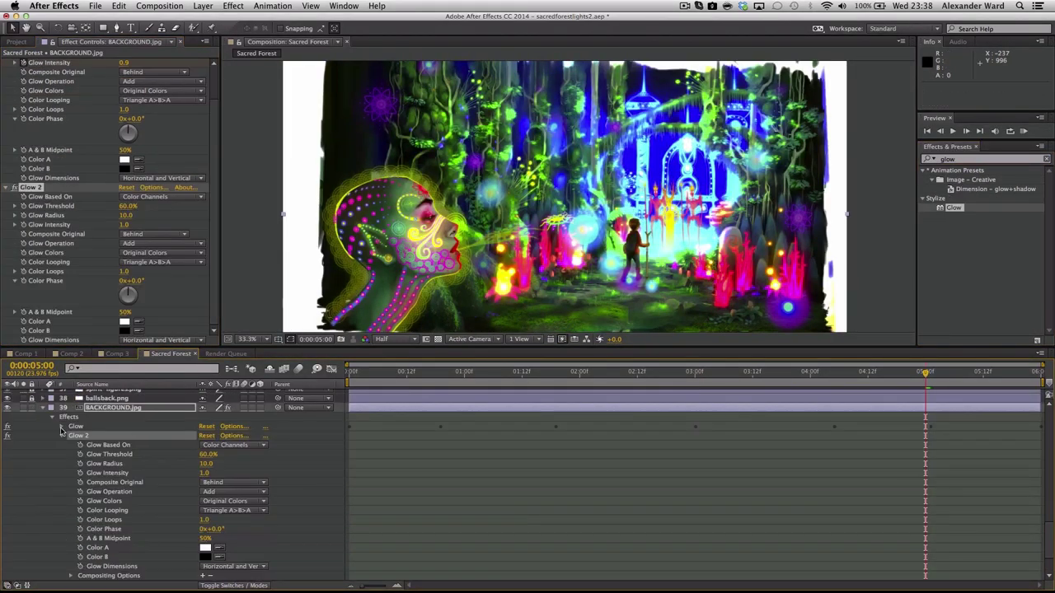
- Set the second Glow on BACKGROUND.jpg to an 83.1% threshold and a 360 radius, and enter its starting Glow Intensity
left_click(210, 549)
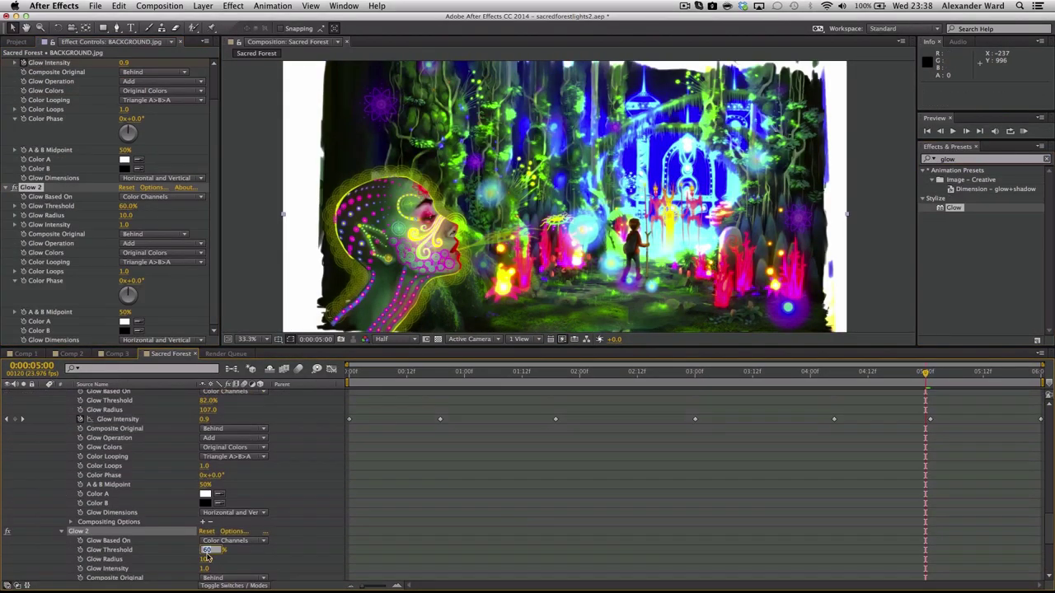
mouse_move(216, 549)
left_mouse_down()
mouse_move(236, 550)
mouse_move(208, 554)
left_mouse_up()
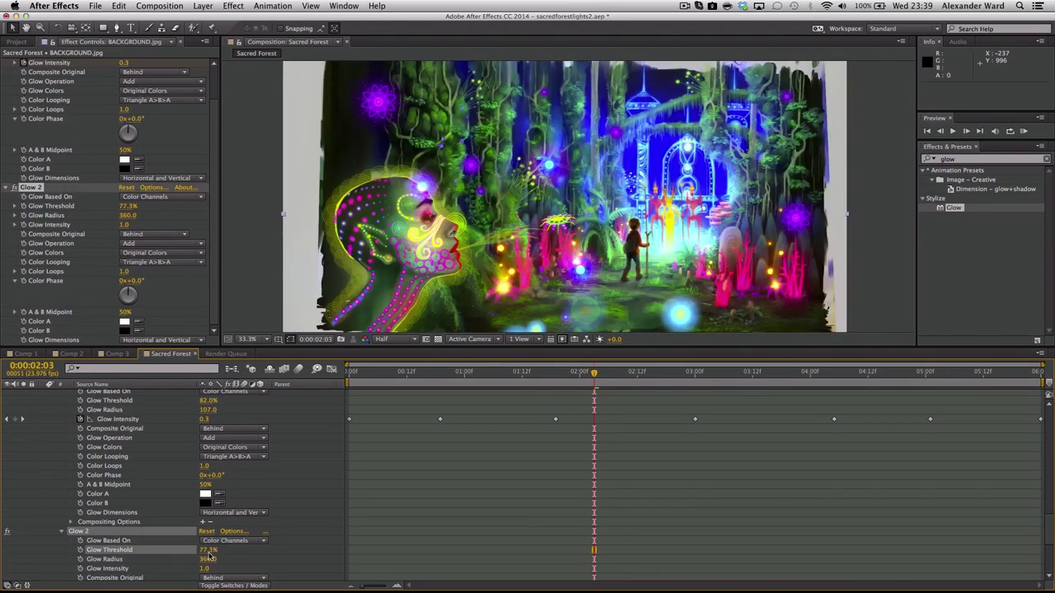
left_click(213, 569)
type("1")
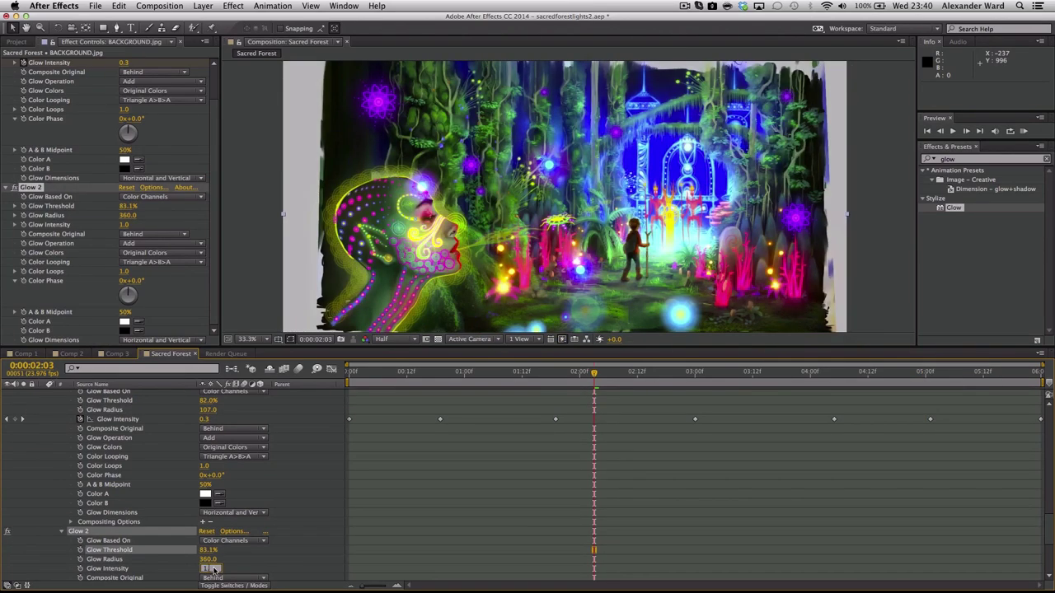
type(".5")
key("Return")
- Keyframe Glow 2's Glow Intensity at varying levels across the six-second composition, dropping it to 0 in between, and preview the background's pulse
left_click_drag(594, 373, 634, 402)
key("Return")
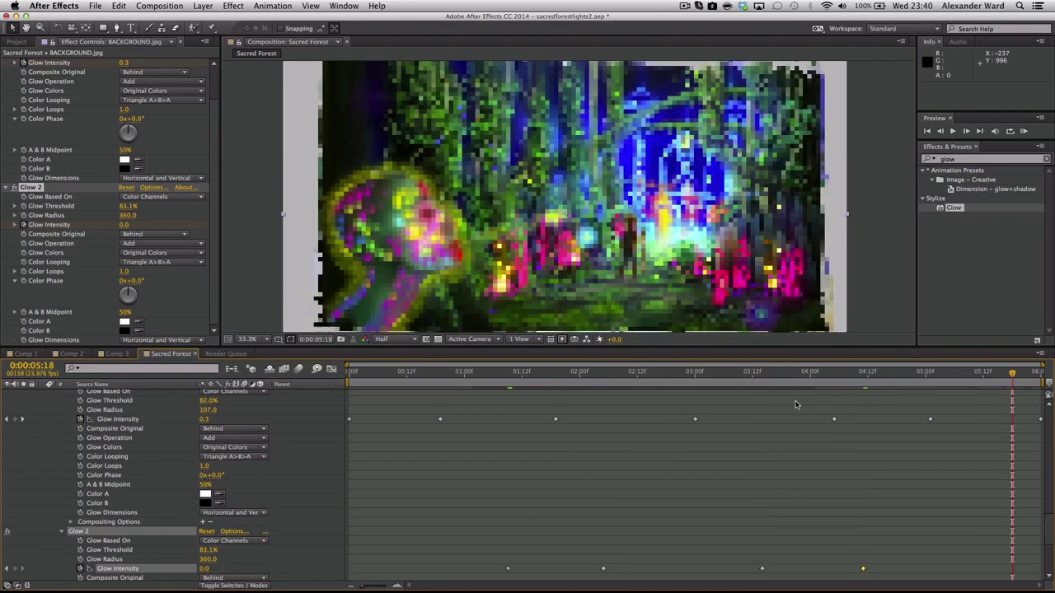
left_click_drag(714, 373, 395, 443)
key("space")
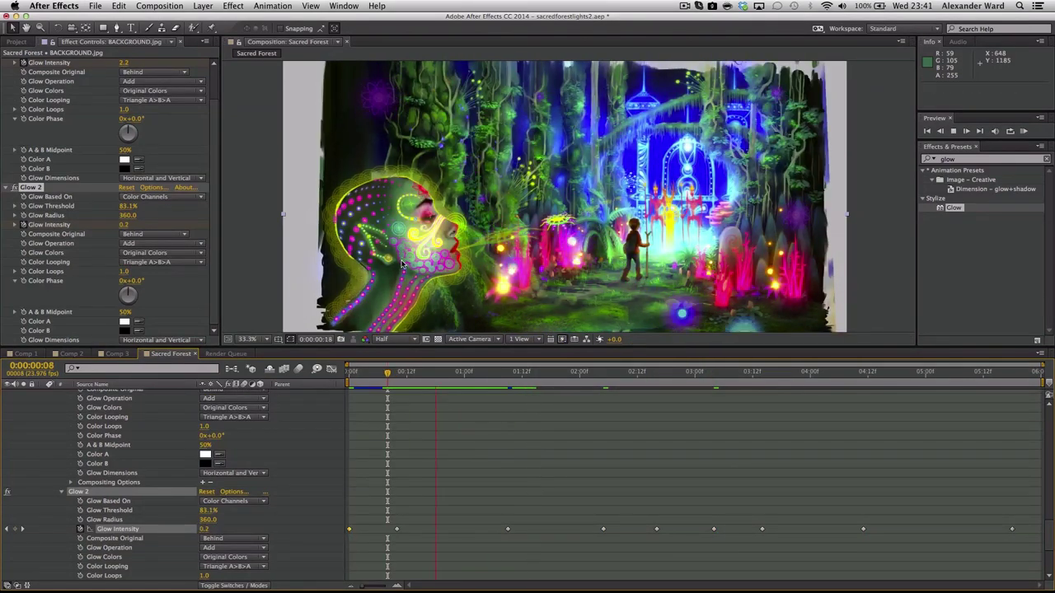
scroll(406, 402, "up", 3)
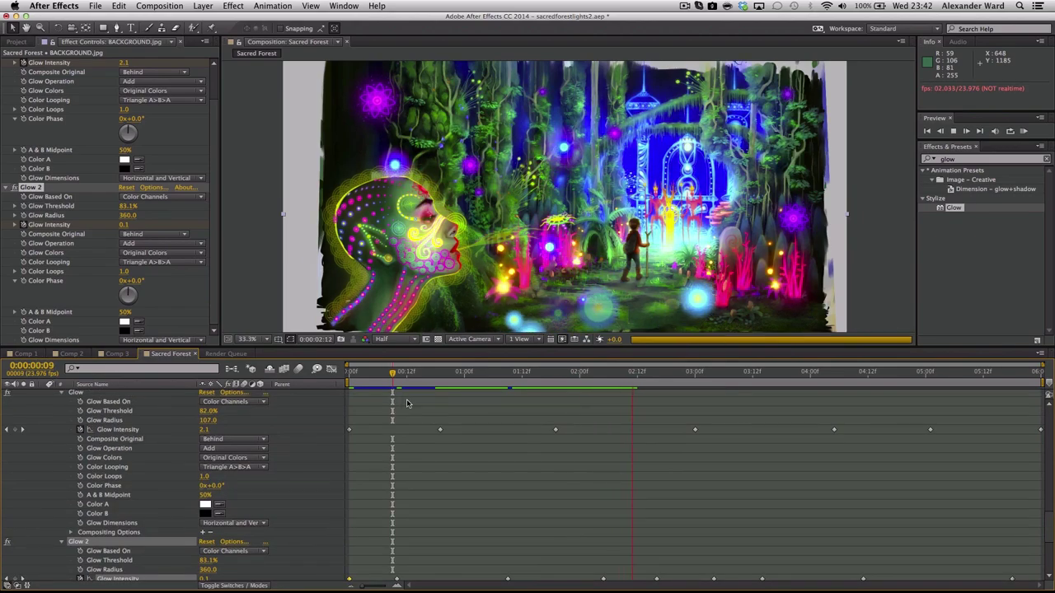
left_click(700, 380)
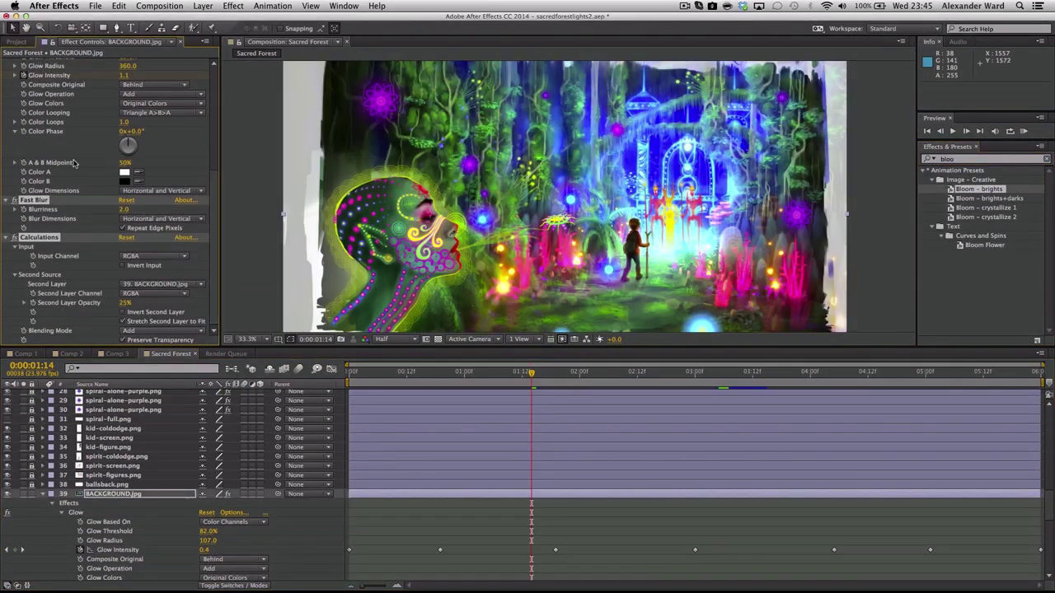
- Delete the Fast Blur effect from BACKGROUND.jpg while keeping its Calculations effect
left_click(15, 201)
key("period")
left_click(34, 200)
key("Delete")
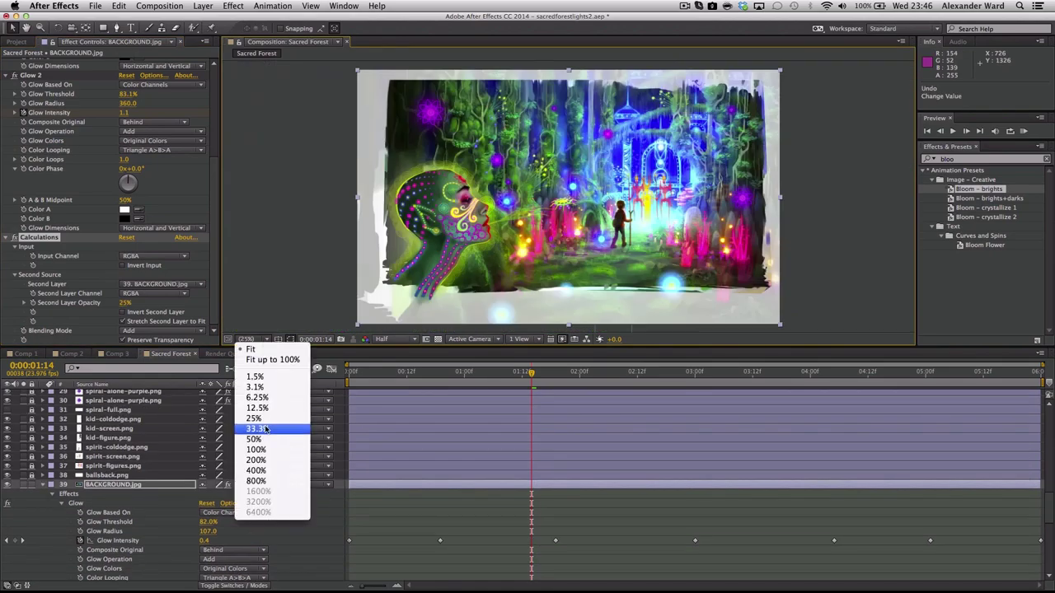
left_click(260, 431)
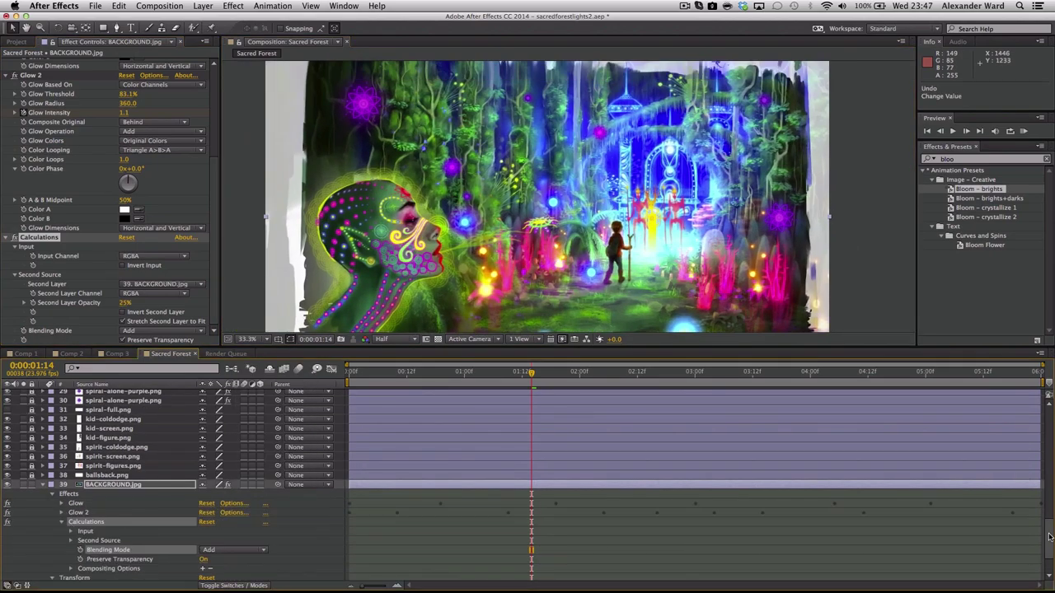
- Keyframe the Second Layer Opacity of the background's Calculations effect at varying levels along the composition and save the project
scroll(127, 535, "down", 3)
left_click(71, 510)
left_click_drag(205, 538, 17, 475)
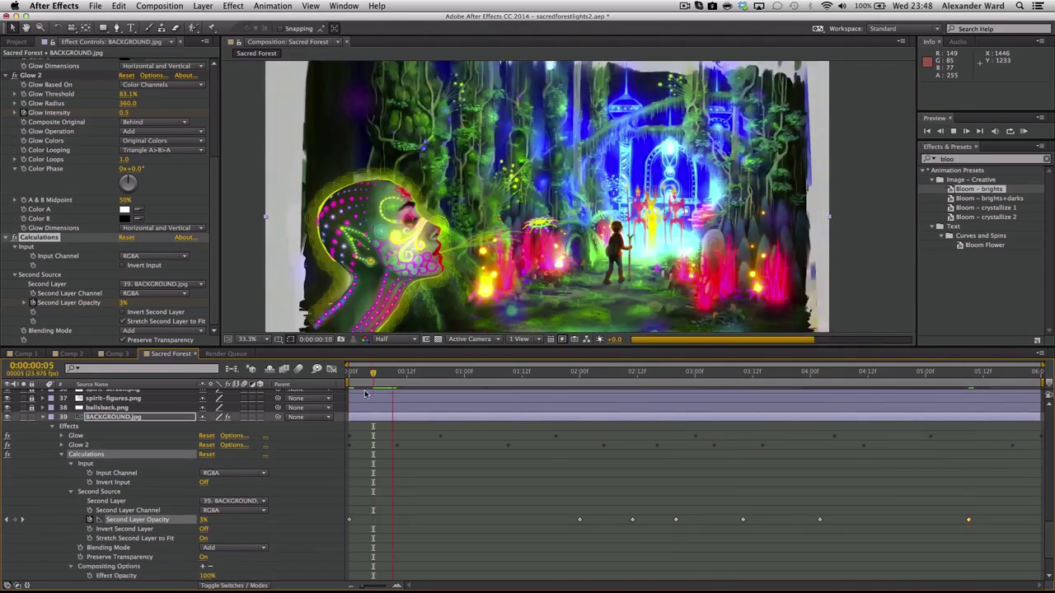
key("super+s")
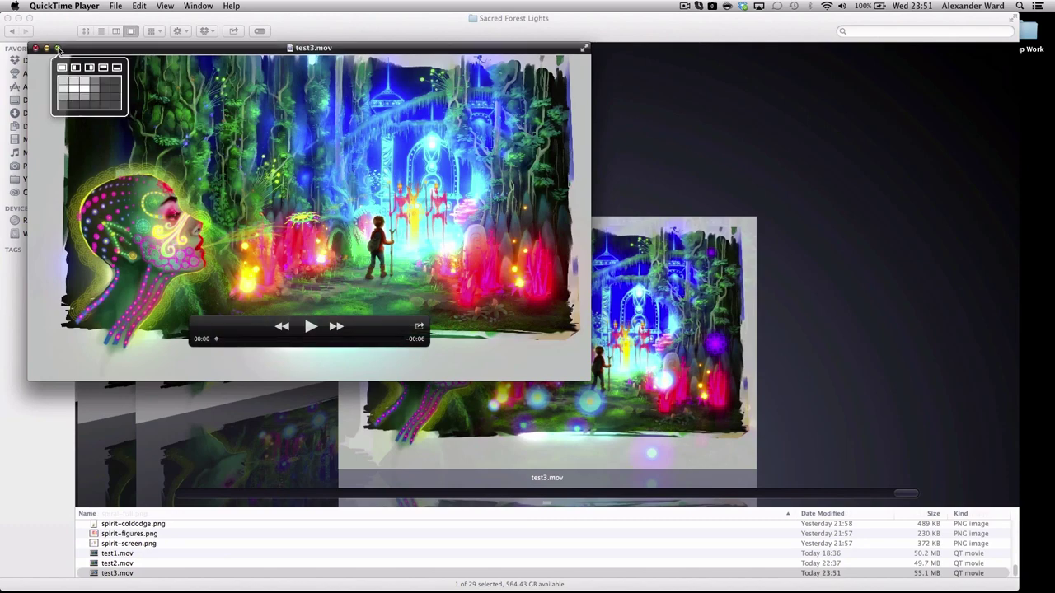
- Review the rendered test3.mov in QuickTime Player at an enlarged size with looping on, and close the movie
left_click(58, 47)
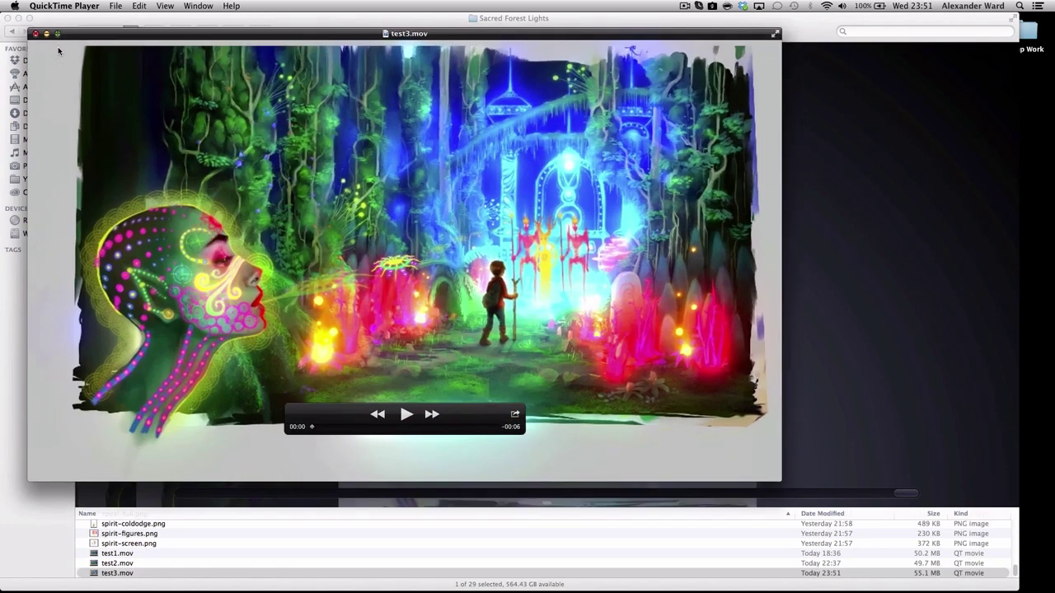
left_click(165, 6)
mouse_move(185, 5)
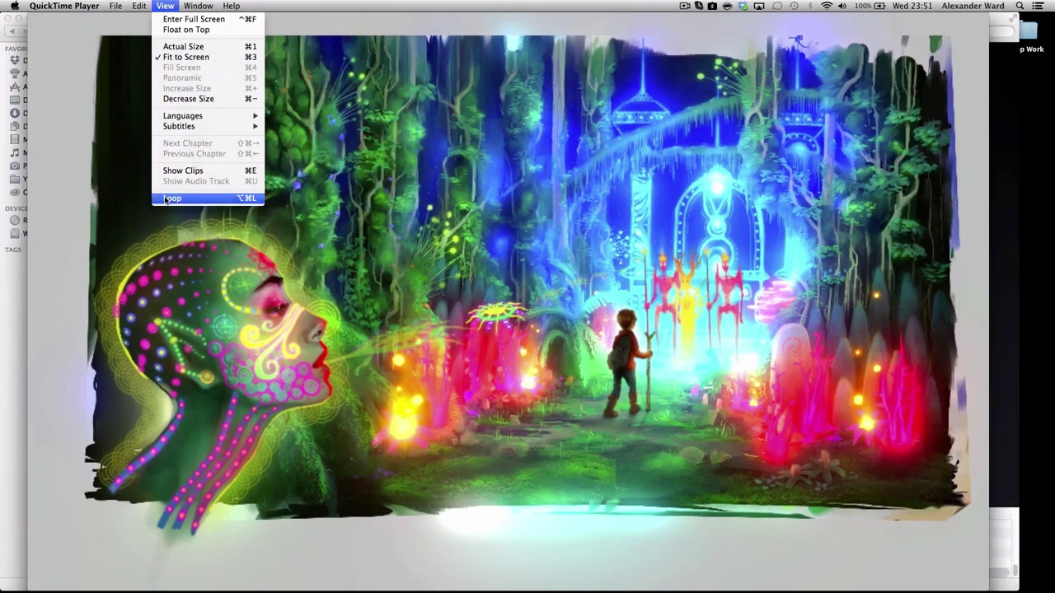
left_click(166, 199)
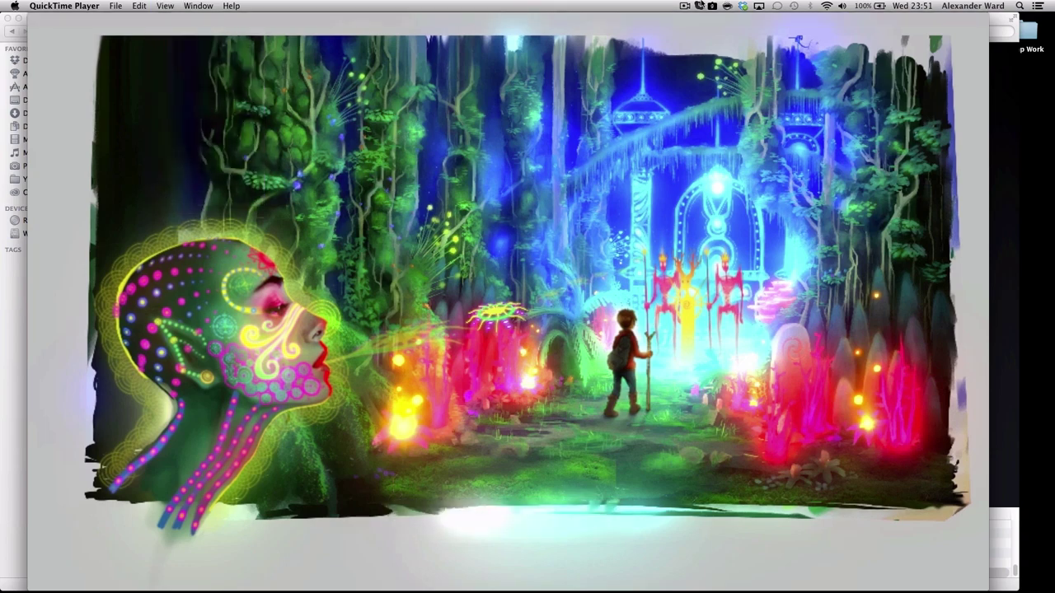
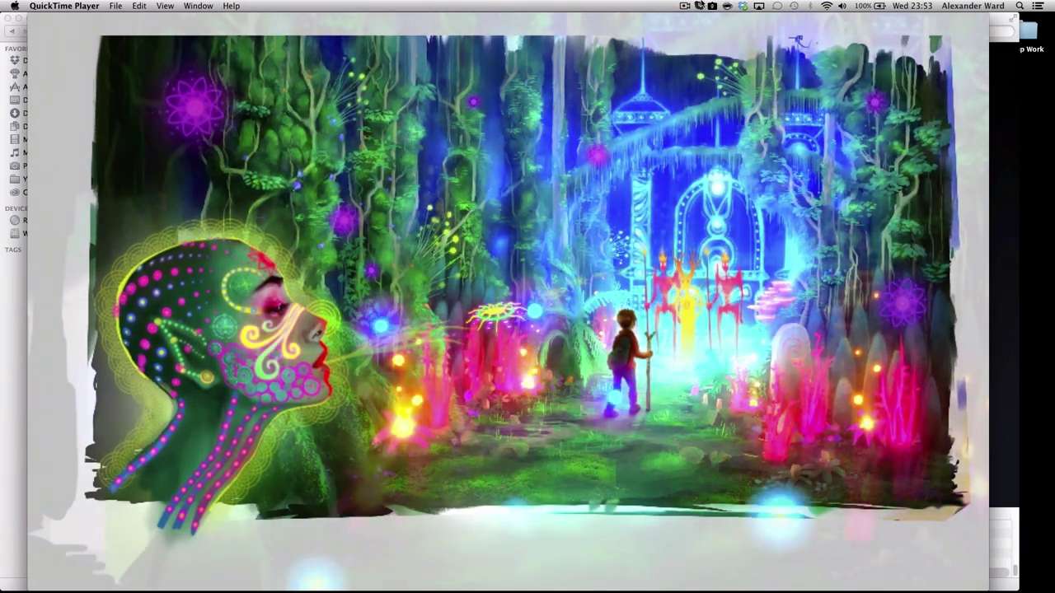
key("super+w")
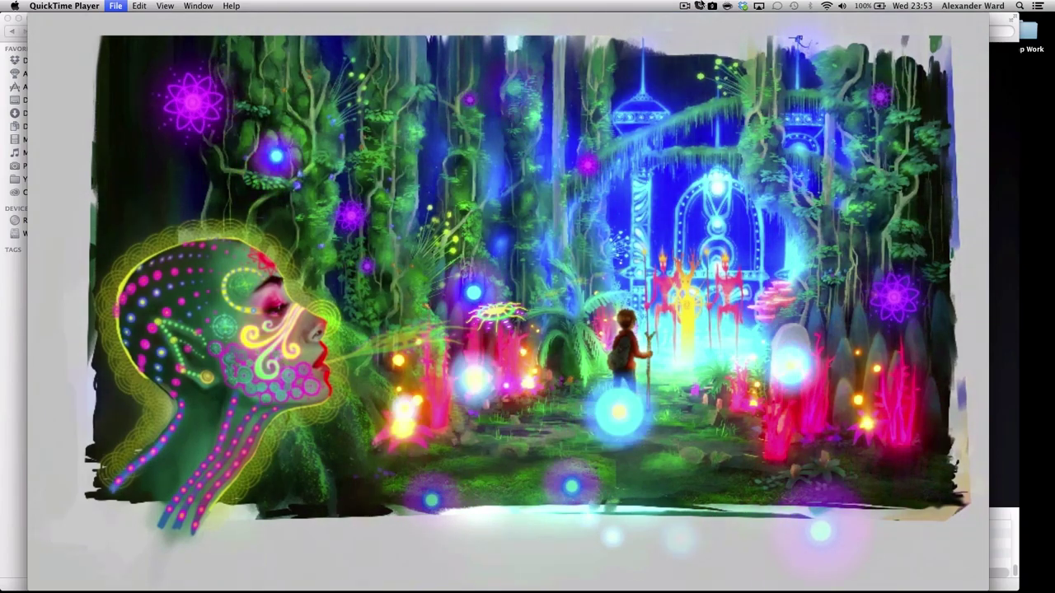
key("super+w")
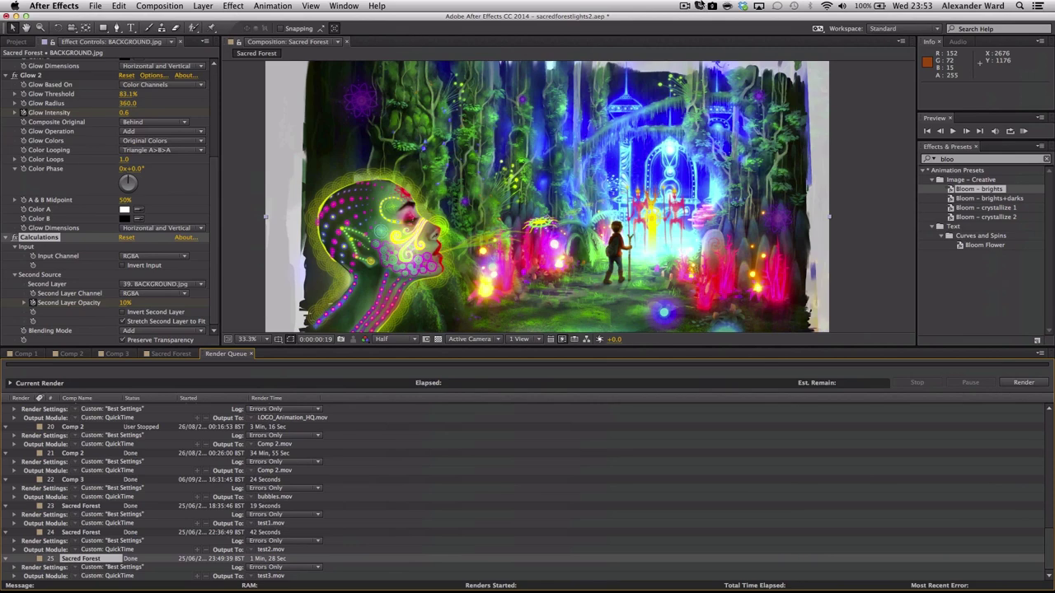
- In After Effects, glance at Comp 3, go back to the Sacred Forest composition and save the project
left_click(117, 355)
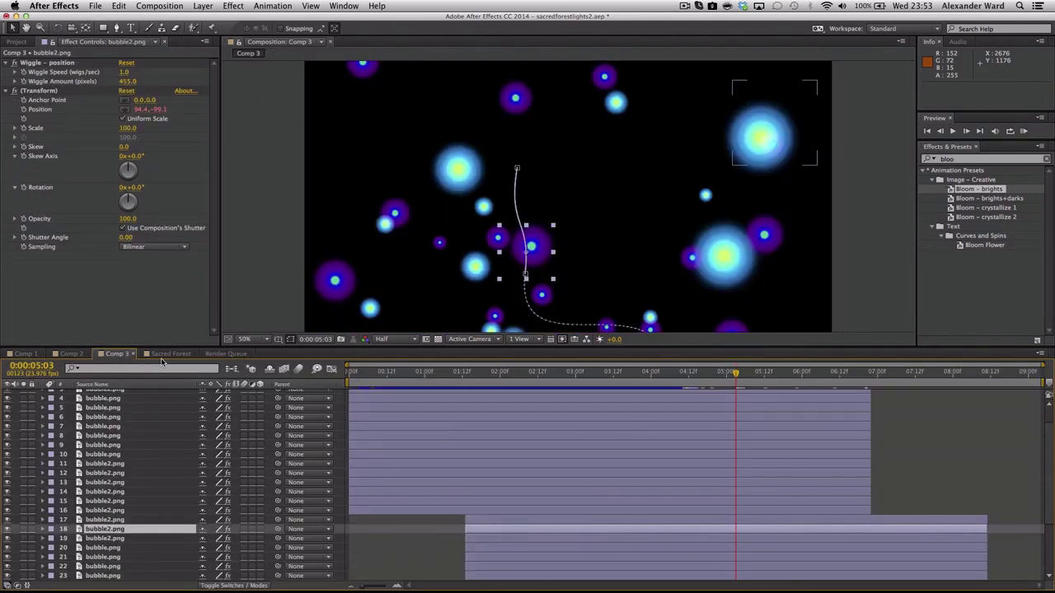
left_click(165, 354)
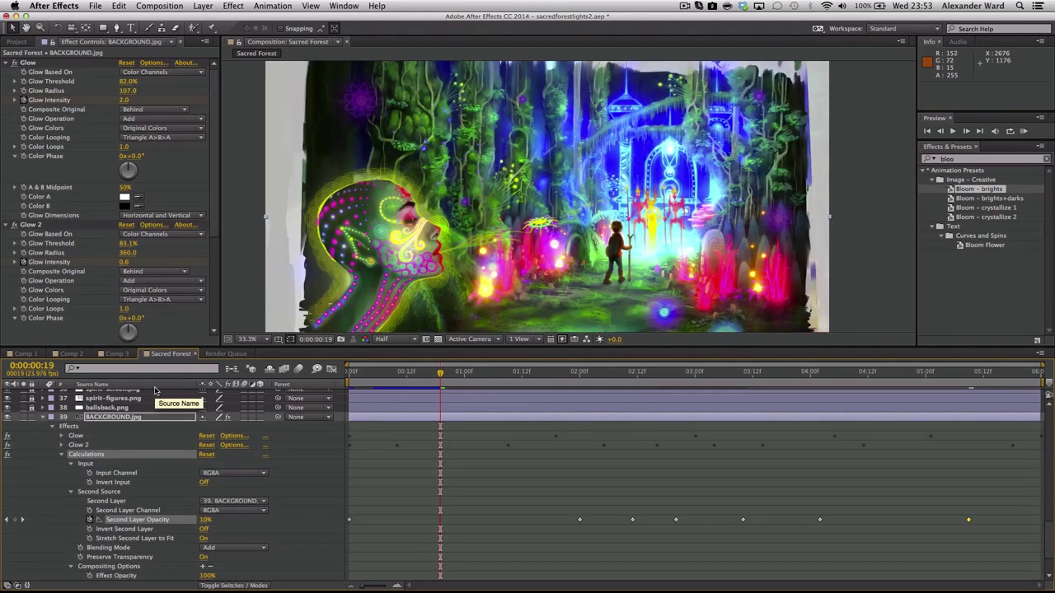
key("super+s")
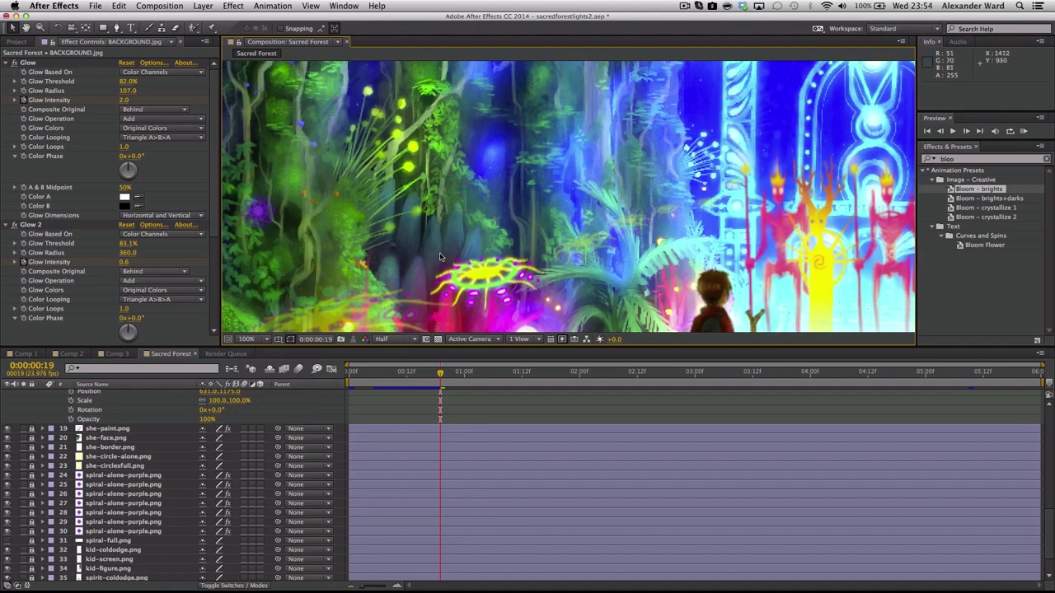
- Move the she-circle-alone.png circle from the woman's nose down to her lips, at about 949, 1119
left_click_drag(381, 286, 798, 227)
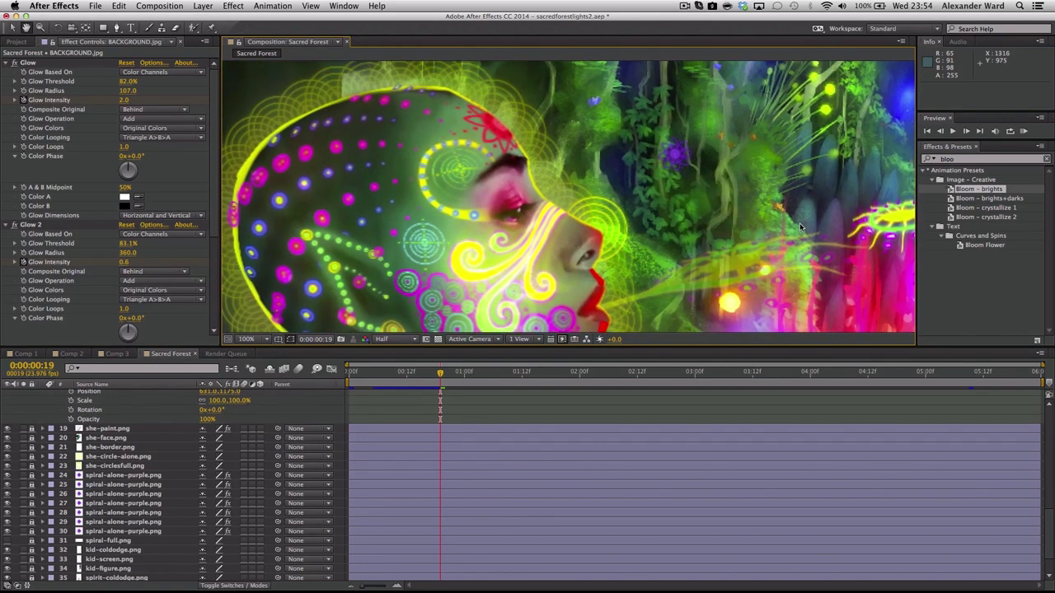
left_click(268, 342)
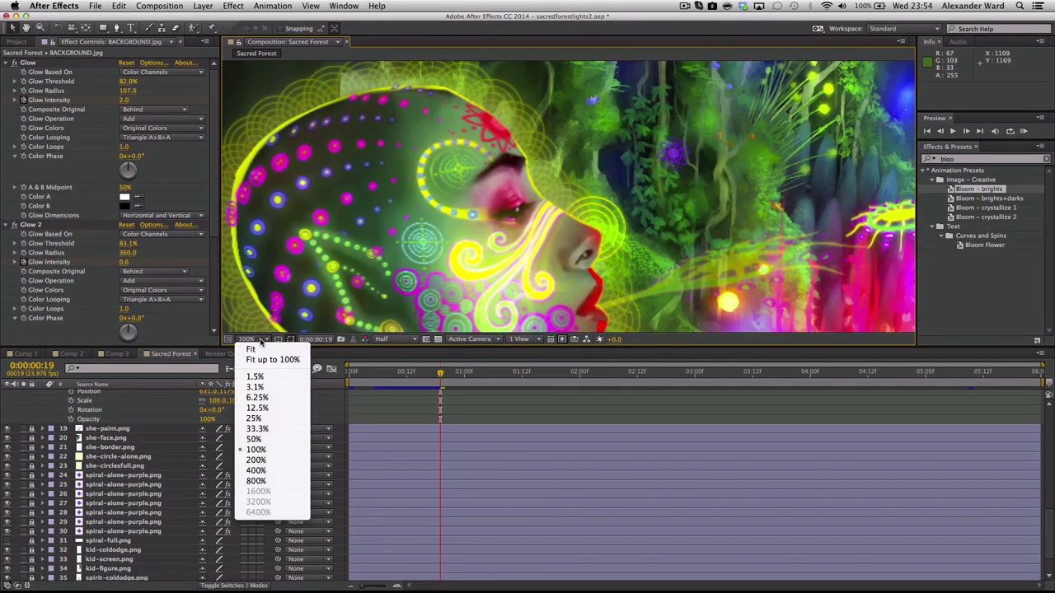
left_click(271, 440)
left_click_drag(585, 274, 567, 226)
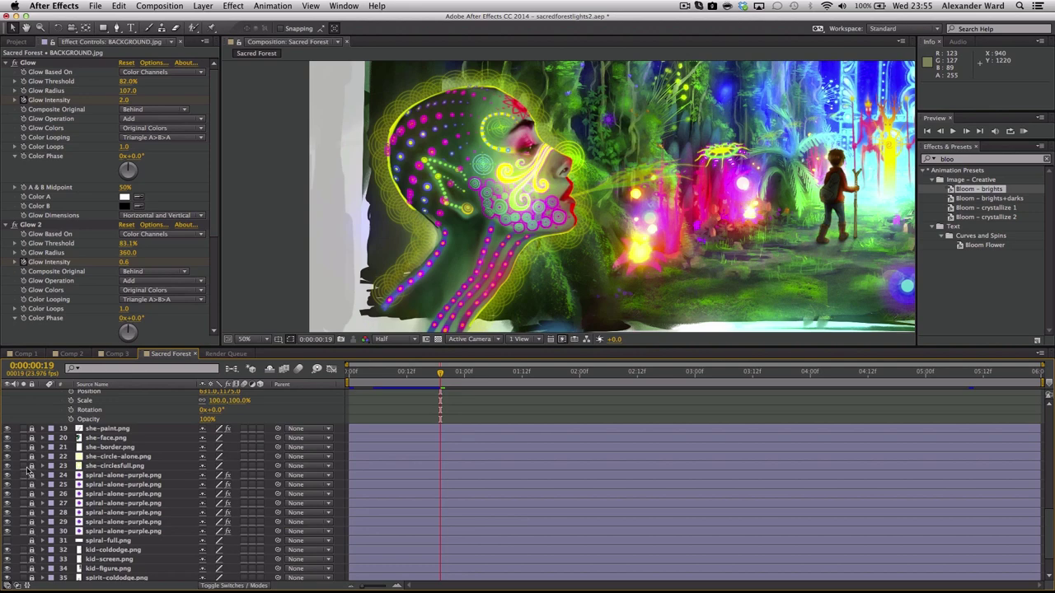
left_click(106, 458)
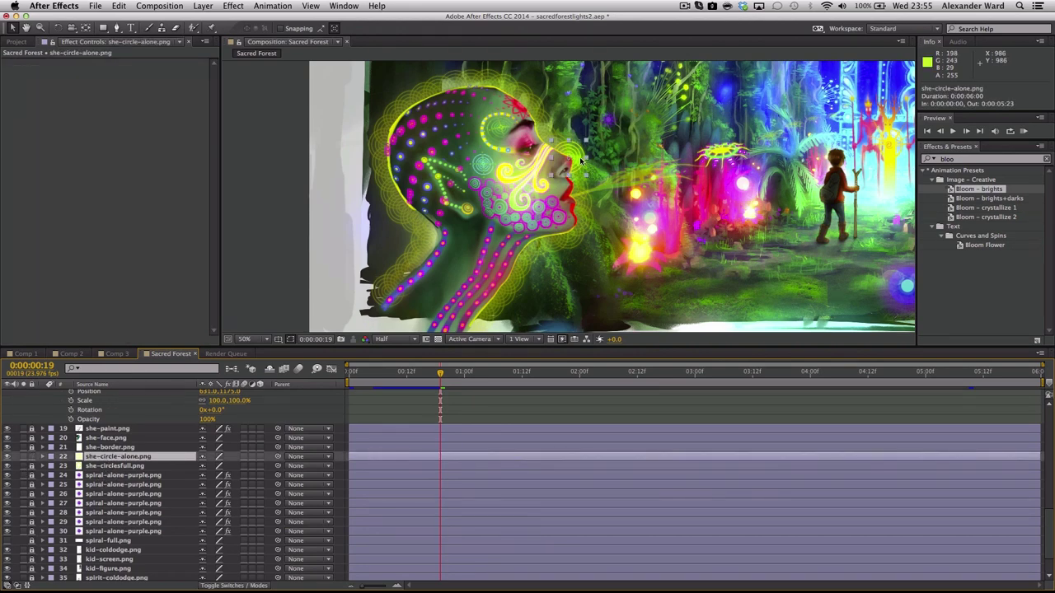
left_click_drag(582, 172, 586, 216)
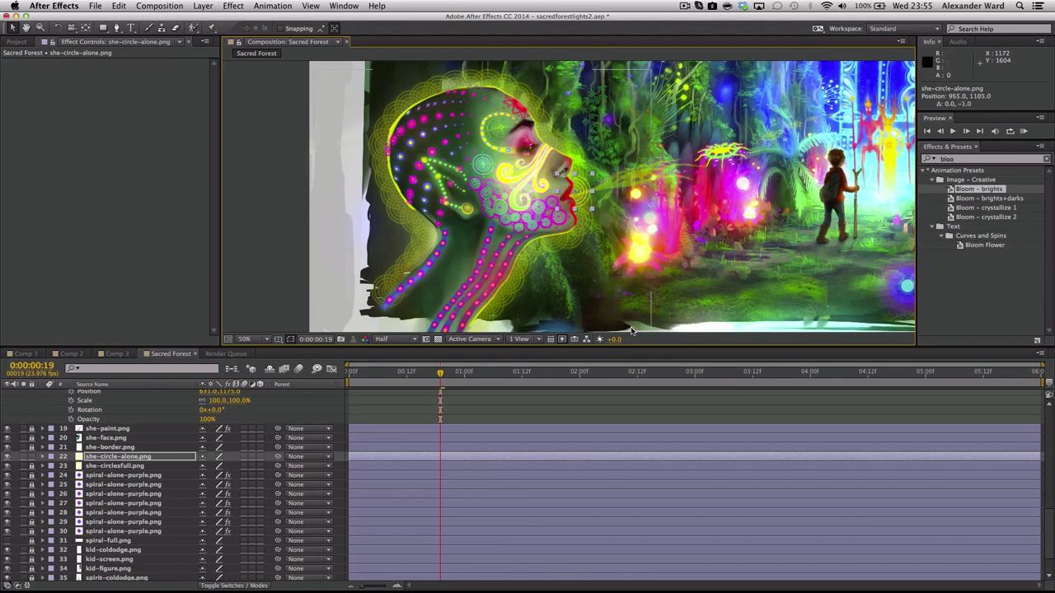
left_click_drag(581, 201, 578, 204)
- Start Scale keyframing on the she-circle-alone.png layer at the beginning of the composition
left_click(42, 457)
left_click(52, 465)
key("Home")
left_click(71, 494)
left_click(216, 494)
type("50")
key("Tab")
key("Return")
- Add Scale keyframes for the circle at one and two seconds, using 80% for its small size, and preview the pulse
left_click_drag(351, 372, 464, 373)
left_click(216, 494)
type("80")
key("Return")
key("Home")
key("space")
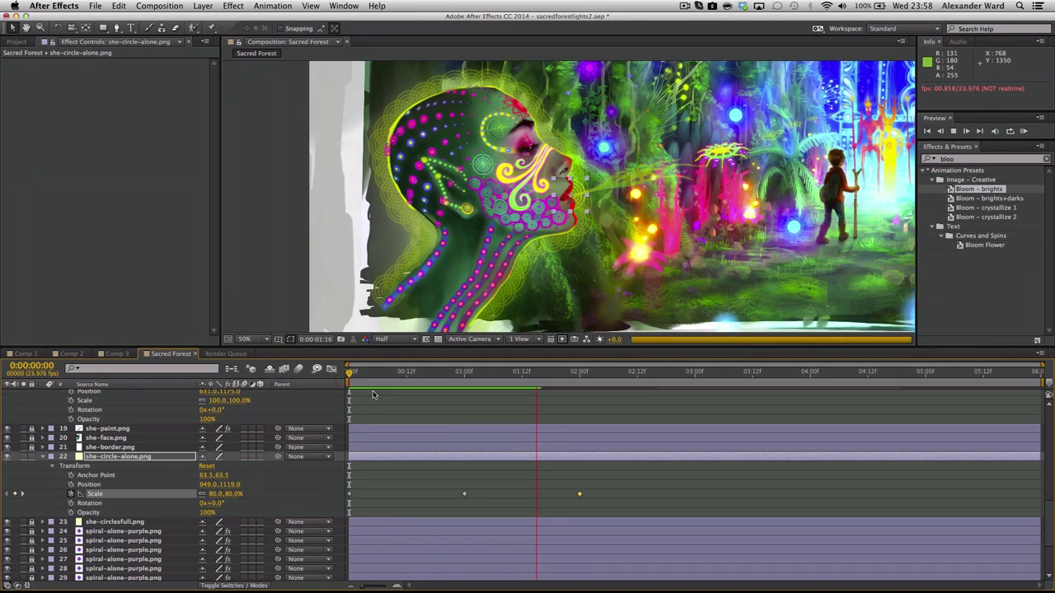
key("space")
- Apply Easy Ease to the circle's Scale keyframes, including those at one and two seconds
left_click_drag(349, 374, 464, 374)
right_click(464, 494)
key("F9")
left_click(579, 494)
- Paste the circle's Scale keyframes at 0:00:03:00 and 0:00:05:00 to continue its pulse to the end of the composition
left_click(694, 374)
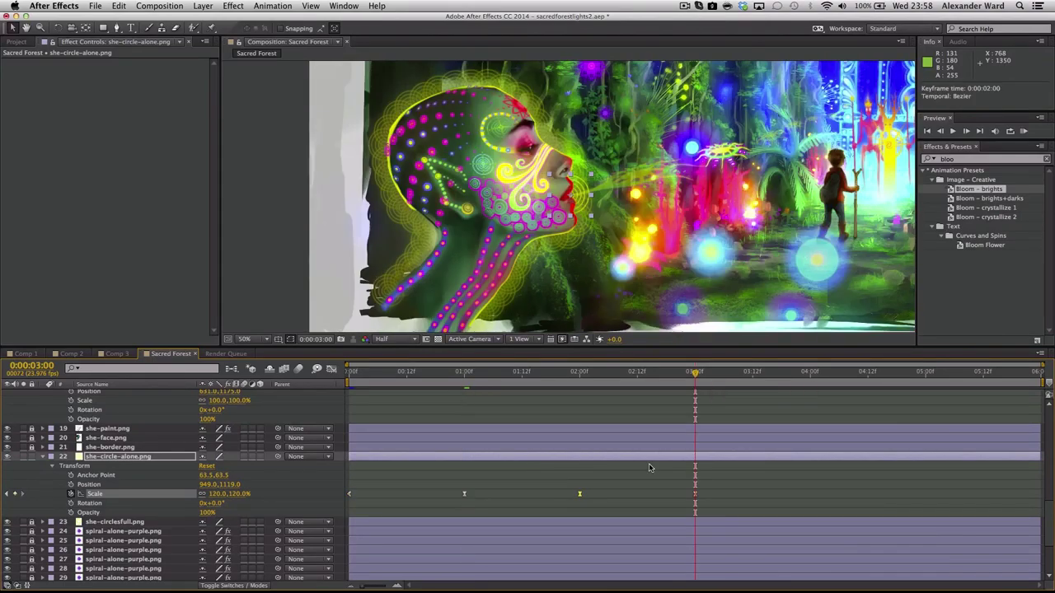
key("super+v")
left_click(925, 374)
key("super+v")
left_click_drag(1036, 374, 440, 478)
- Render the Sacred Forest composition as test4.mov and review the movie enlarged and looping in QuickTime Player
left_click(159, 6)
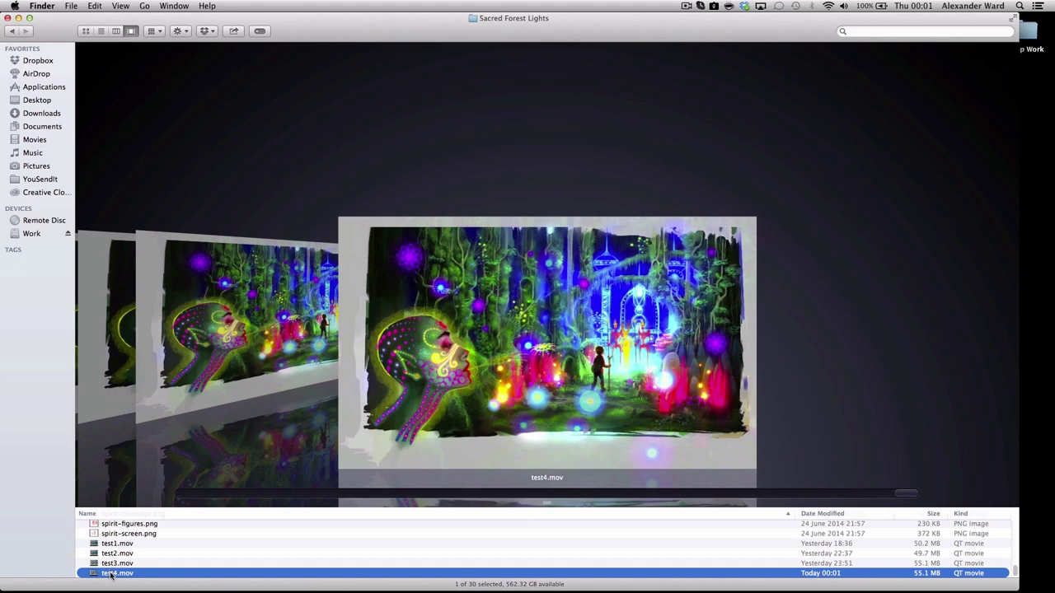
double_click(112, 574)
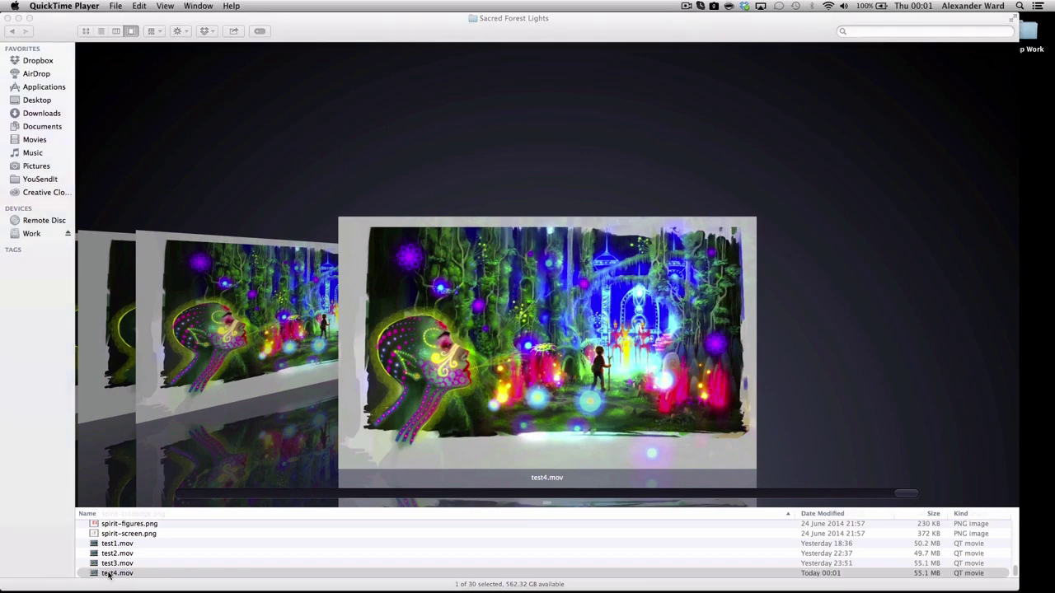
left_click(200, 5)
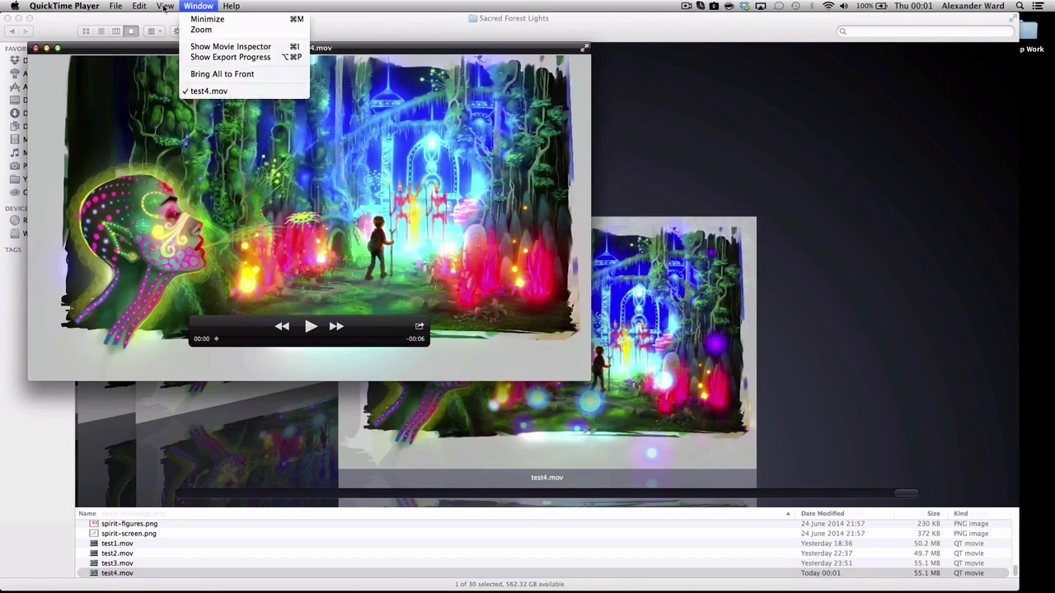
mouse_move(171, 7)
left_click(208, 197)
left_click(57, 50)
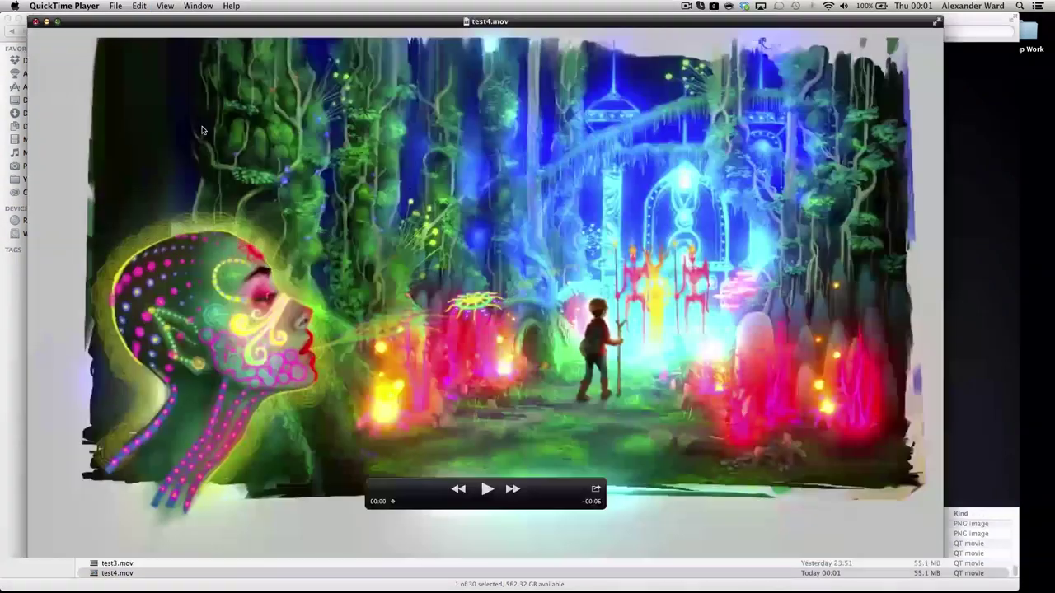
left_click(511, 510)
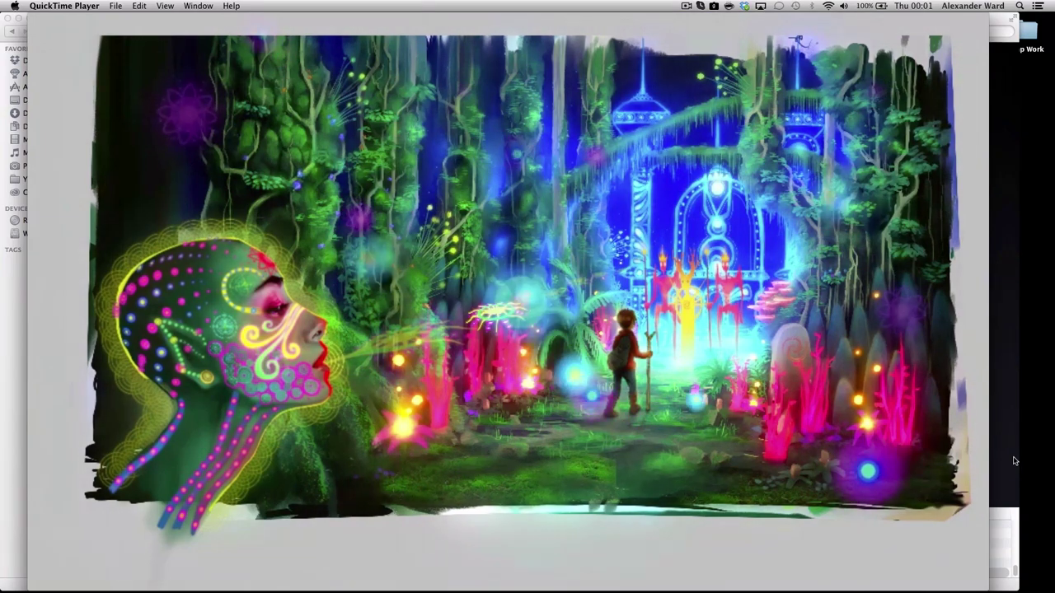
mouse_move(335, 332)
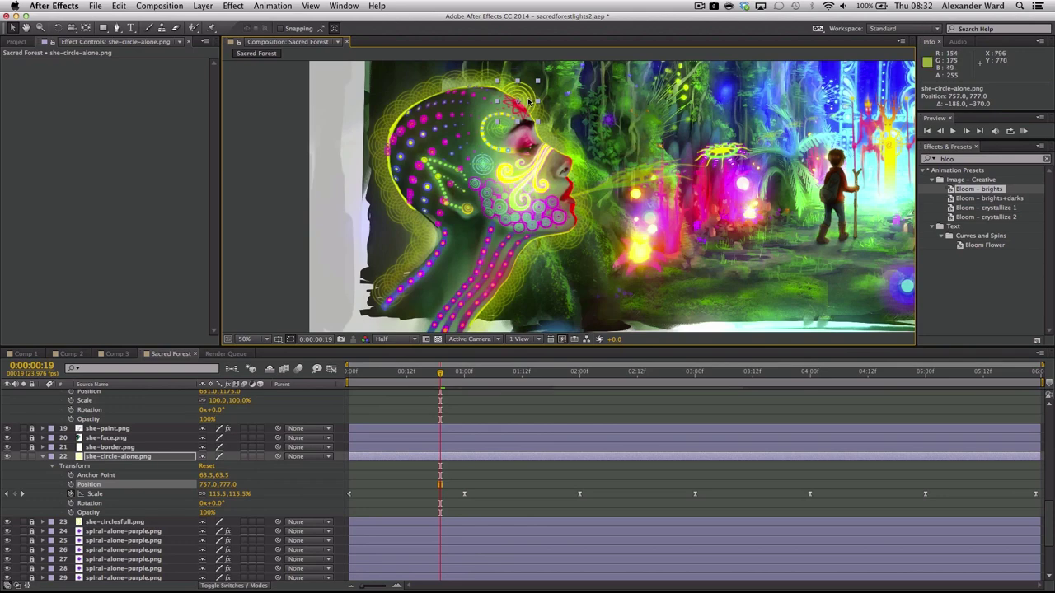
- Place the single circle on the forehead outline at about 773, 787 and set the she-circlesfull layer's opacity to 17%
left_click_drag(528, 101, 531, 103)
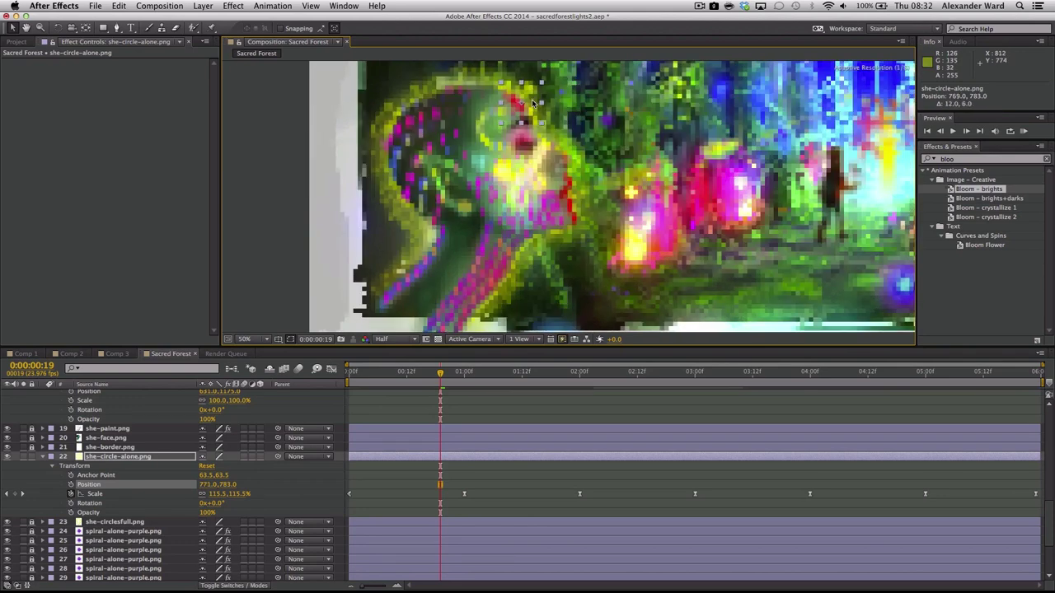
left_click(42, 522)
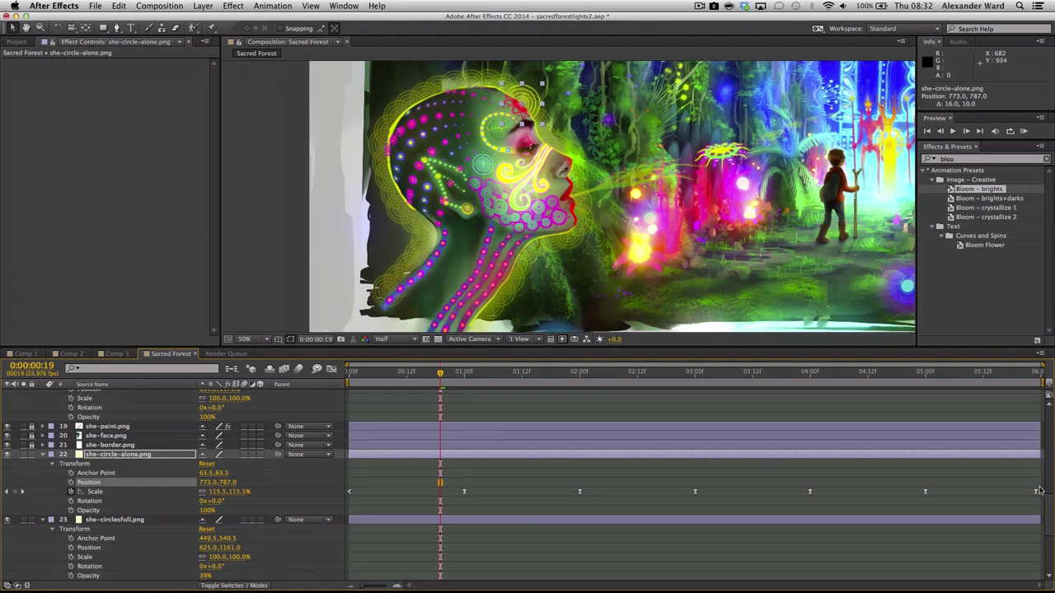
scroll(1049, 509, "down", 3)
left_click_drag(205, 534, 200, 534)
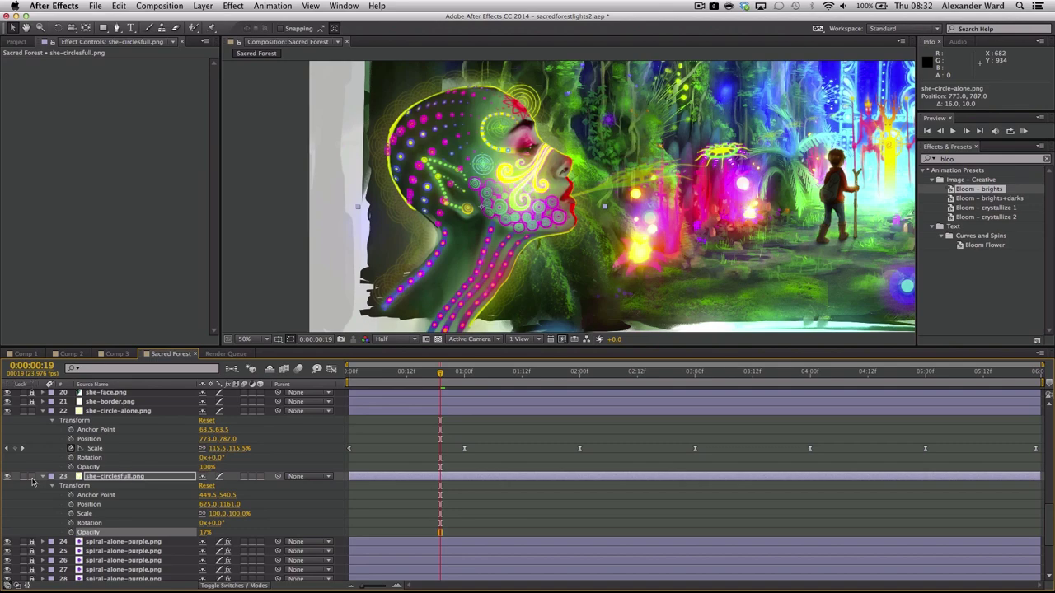
- Duplicate the she-circle-alone layer and shift all of the copy's Scale keyframes slightly later for a staggered pulse
left_click(42, 477)
left_click(98, 420)
key("super+d")
left_click(42, 410)
left_click_drag(347, 435, 1038, 464)
left_click_drag(349, 449, 359, 449)
left_click(252, 338)
left_click(269, 448)
- Move the duplicated circle along the face outline, nudge it into alignment with the painted circles and preview the pulse
left_click_drag(544, 171, 572, 216)
key("Left")
key("Down")
key("Down")
key("Down")
key("Down")
key("Down")
key("Down")
key("space")
key("space")
- Make further copies of the circle layer and offset their Scale keyframes a few frames more than the previous circle's
left_click(111, 411)
key("super+d")
key("Down")
key("super+d")
key("super+d")
left_click(358, 371)
left_click(118, 420, "shift")
left_click(42, 410)
left_click_drag(358, 448, 368, 449)
mouse_move(358, 372)
left_mouse_down()
mouse_move(349, 372)
mouse_move(363, 372)
left_mouse_up()
- Duplicate the circle once more and fit the copy onto the head outline above the forehead
left_click(118, 411)
key("super+d")
left_click(42, 485)
left_click(42, 514)
left_click(42, 411)
left_click_drag(588, 227, 494, 145)
key("Left")
key("Left")
key("Down")
- Add another circle copy, shift the two newest circles' Scale keyframes further along together and preview from the start
key("super+d")
left_click(42, 411)
left_click_drag(968, 440, 363, 519)
left_click_drag(369, 513, 377, 514)
key("Home")
key("space")
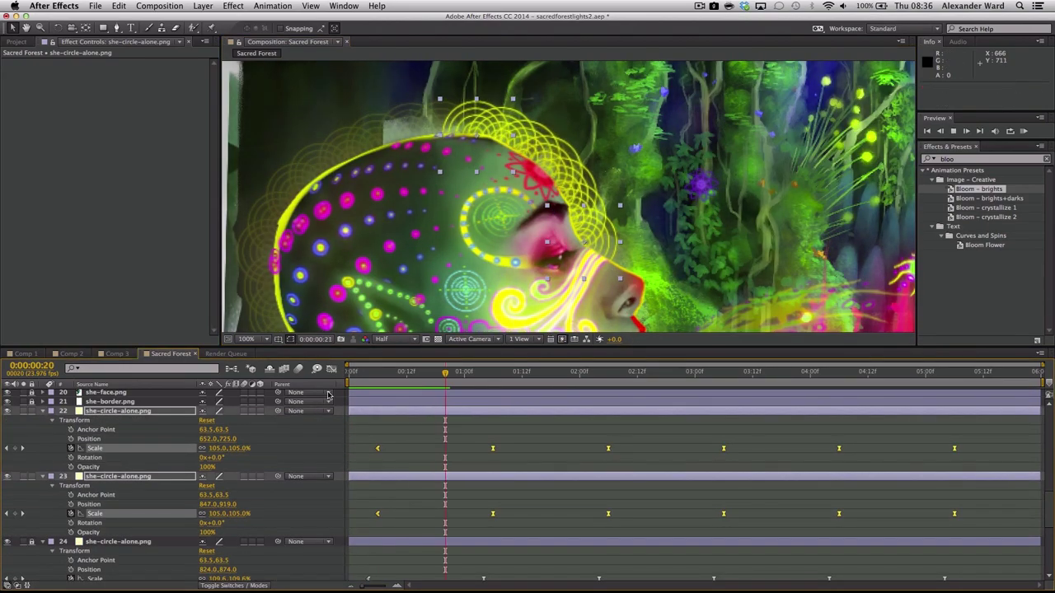
key("space")
- Lock the finished circles and place two new copies at about 603, 720 on the crown and 885, 950 on the nose bridge
left_click(42, 476)
left_click(42, 485)
left_click(31, 476)
left_click(117, 410)
key("super+d")
left_click(42, 420)
left_click(31, 420)
key("Home")
left_click_drag(497, 146, 470, 143)
key("super+d")
left_click_drag(470, 144, 618, 266)
- Delay the Scale keyframes of the crown and nose bridge circles slightly more, save the project and preview the animation
left_click(42, 411)
left_click_drag(377, 449, 387, 448)
key("super+s")
key("space")
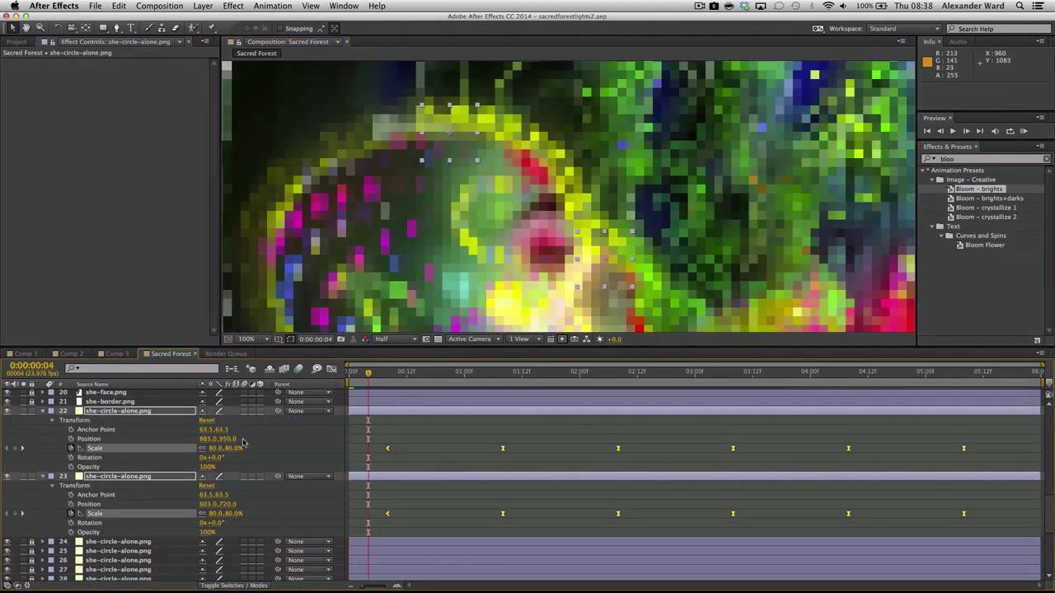
- Add circles at about 505, 737 and 958, 1004 on the outline and start their Scale keyframes at 0:00:00:12
left_click(42, 410)
key("super+d")
left_click_drag(605, 258, 627, 273)
left_click(42, 410)
left_click(52, 420)
left_click(42, 476)
left_click(31, 477)
left_click_drag(387, 448, 407, 448)
left_click(658, 319)
left_click(42, 410)
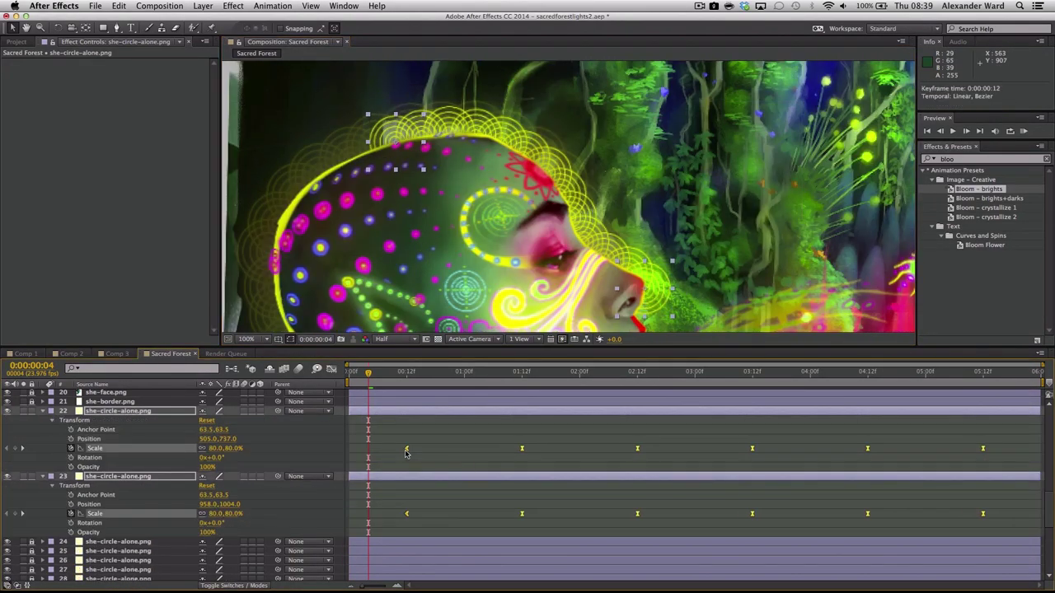
- Place the next pair of circle copies at about 457, 754 on the head and 951, 1062 below the nose
left_click(42, 410)
left_click_drag(652, 308, 612, 217)
scroll(1027, 499, "up", 3)
left_click(42, 442)
key("ctrl+z")
key("ctrl+z")
key("ctrl+z")
key("ctrl+z")
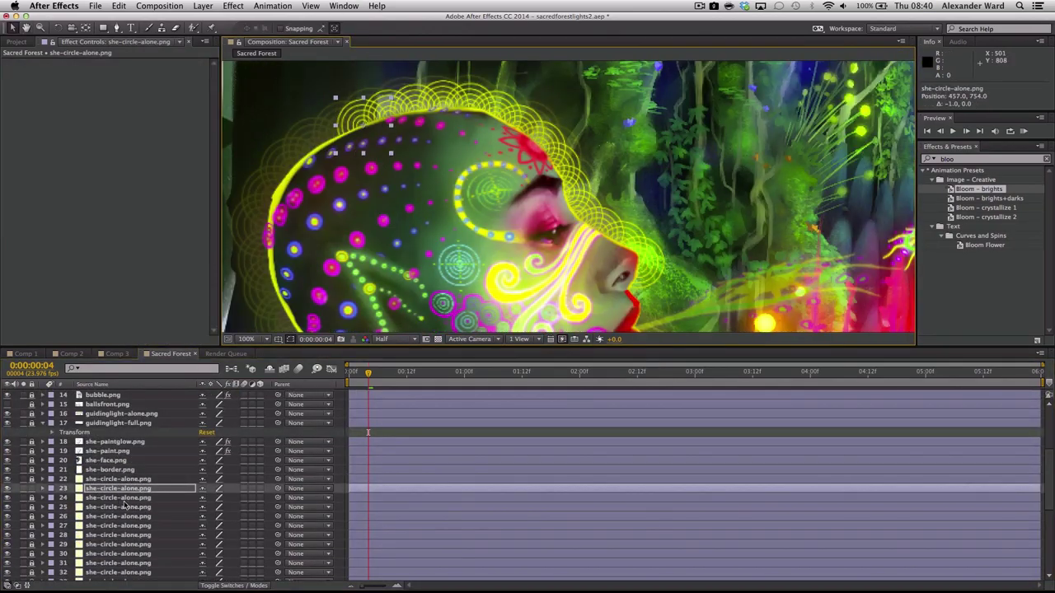
left_click_drag(625, 267, 625, 270)
- Shift this pair's Scale keyframes slightly past 0:00:00:12, preview the pulse and return to the start of the composition
left_click(42, 435)
left_click(52, 445)
left_click_drag(407, 473, 416, 473)
left_click(354, 372)
key("KP_0")
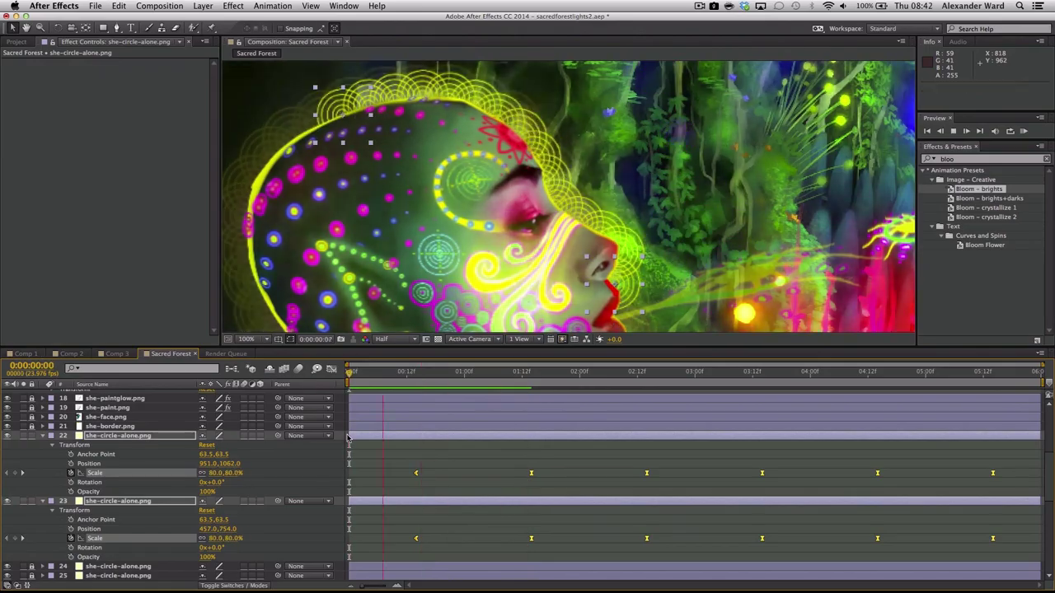
key("ctrl+z")
left_click(349, 373)
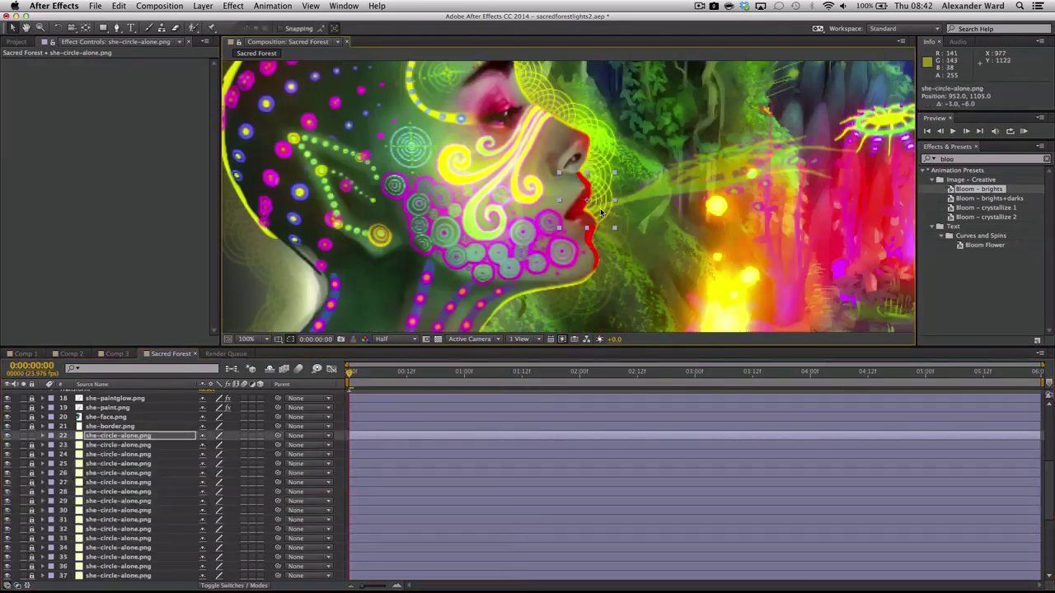
- Place a circle copy beside the lips and duplicate it onto the back of the head at about 367, 797
left_click_drag(586, 176, 586, 196)
key("super+d")
left_click_drag(586, 196, 391, 127)
left_click(42, 445)
left_click(42, 435)
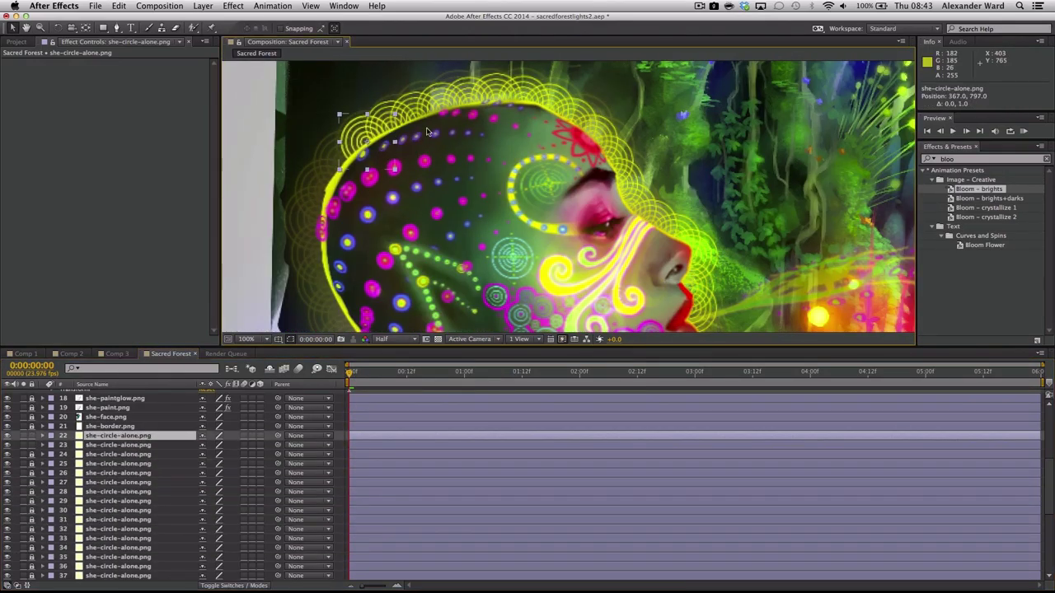
left_click_drag(358, 145, 388, 123)
- Lock the placed circle layers, duplicate the circle twice and continue the outline down past the lips
left_click(42, 445)
left_click(42, 435)
left_click(52, 445)
left_click(31, 502)
left_click(42, 435)
key("super+d")
key("super+d")
left_click_drag(687, 180, 686, 198)
key("ctrl+k")
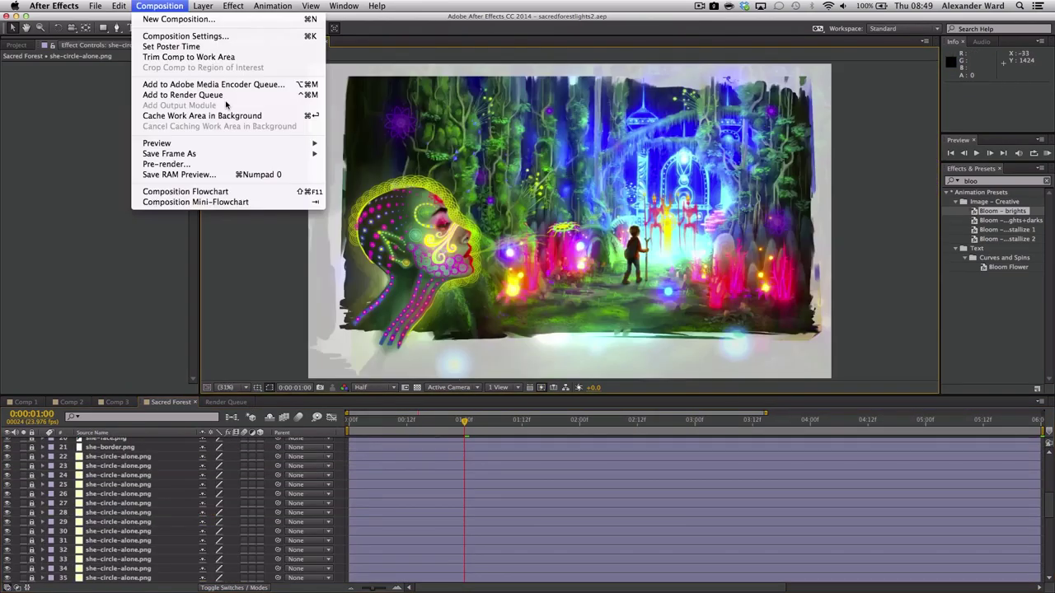
- Render the Sacred Forest composition as test5.mov and open the movie in QuickTime Player to review the circles
left_click(1020, 431)
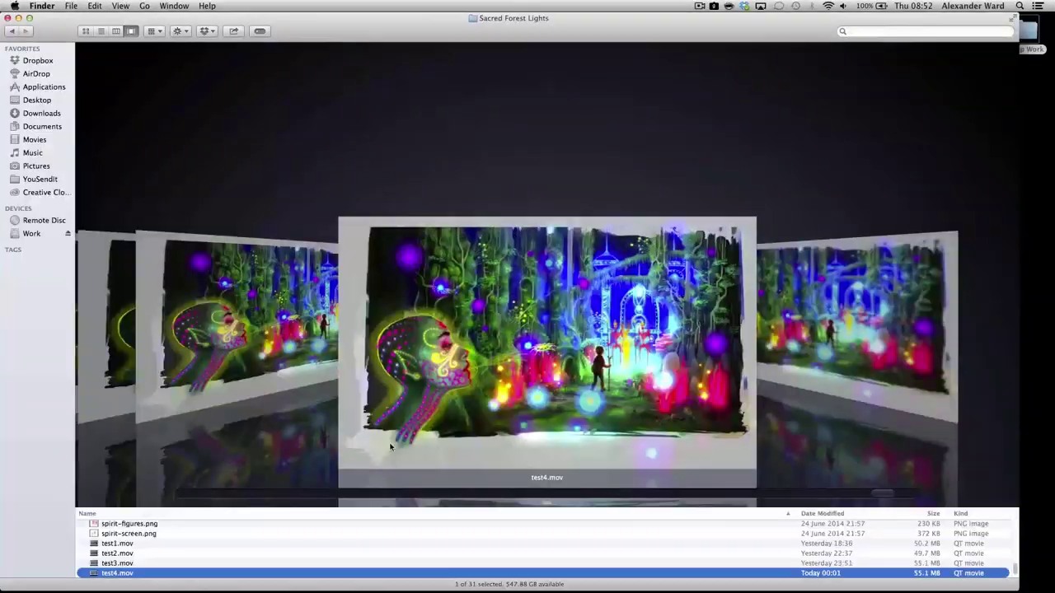
key("super+o")
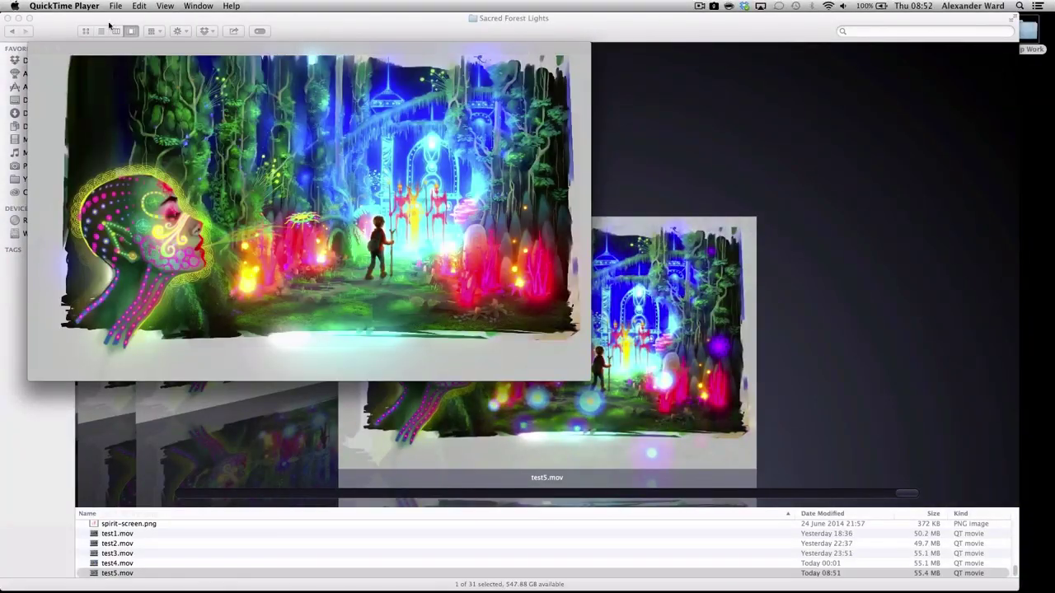
left_click(59, 47)
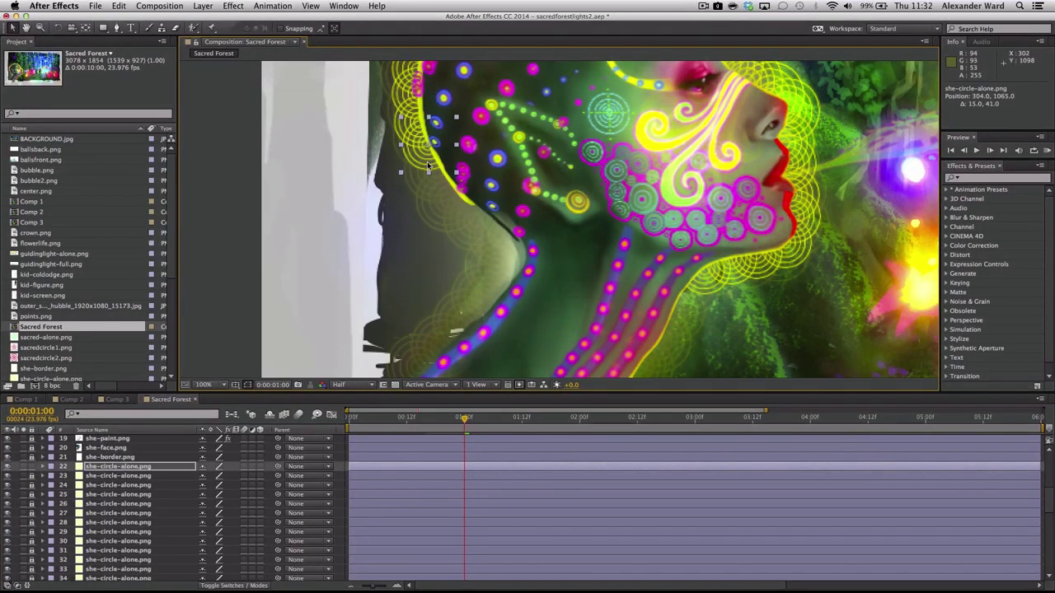
- Offset the Scale keyframes of the newest circles behind the head and place another copy at about 320, 1114
left_click(51, 475)
left_click(42, 520)
scroll(692, 528, "right", 3)
left_click_drag(871, 549, 453, 570)
scroll(453, 544, "left", 3)
left_click(42, 520)
left_click(42, 454)
left_click(42, 473)
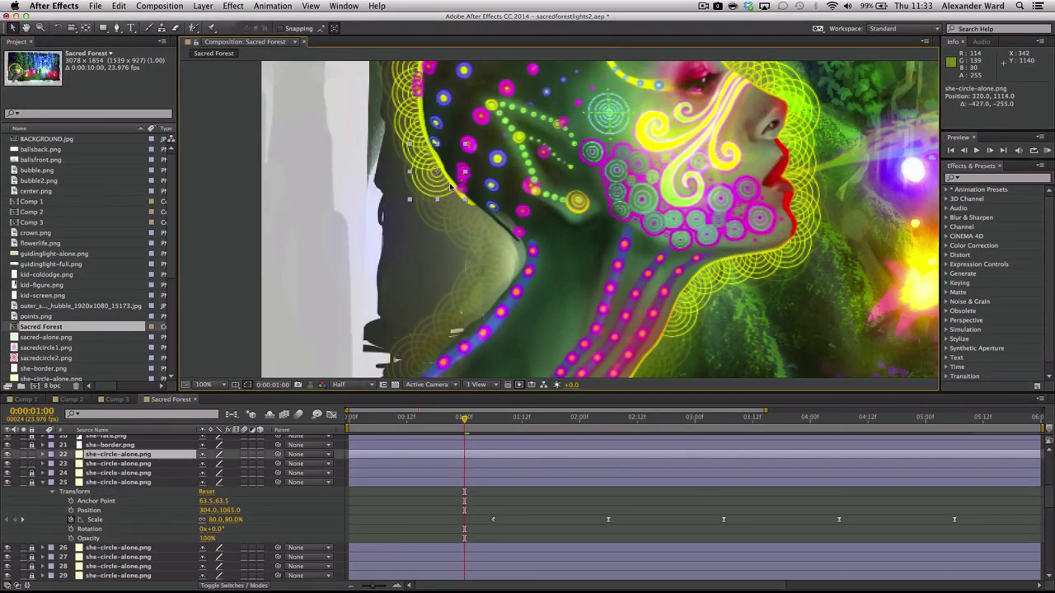
- Stagger the next circles' Scale keyframes, lock the finished layer and continue placing copies down the back of the neck
left_click(42, 454)
left_click(42, 519)
scroll(692, 515, "right", 3)
left_click_drag(895, 516, 395, 536)
scroll(577, 516, "left", 3)
left_click(42, 487)
left_click(31, 463)
left_click_drag(442, 171, 456, 191)
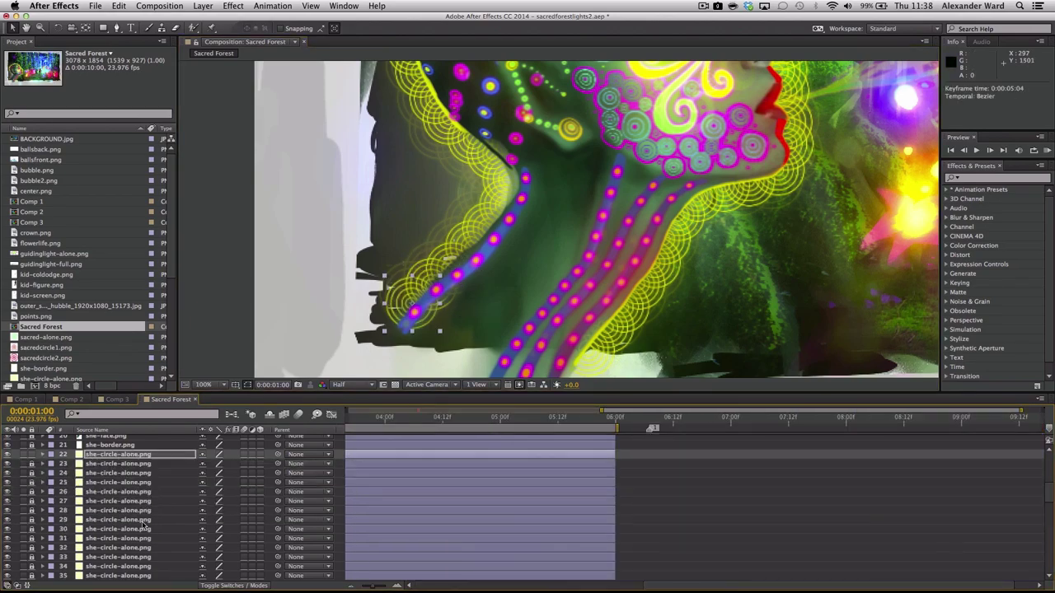
- Duplicate the she-face.png layer and try a different blending mode on the upper copy
left_click(202, 385)
left_click(212, 492)
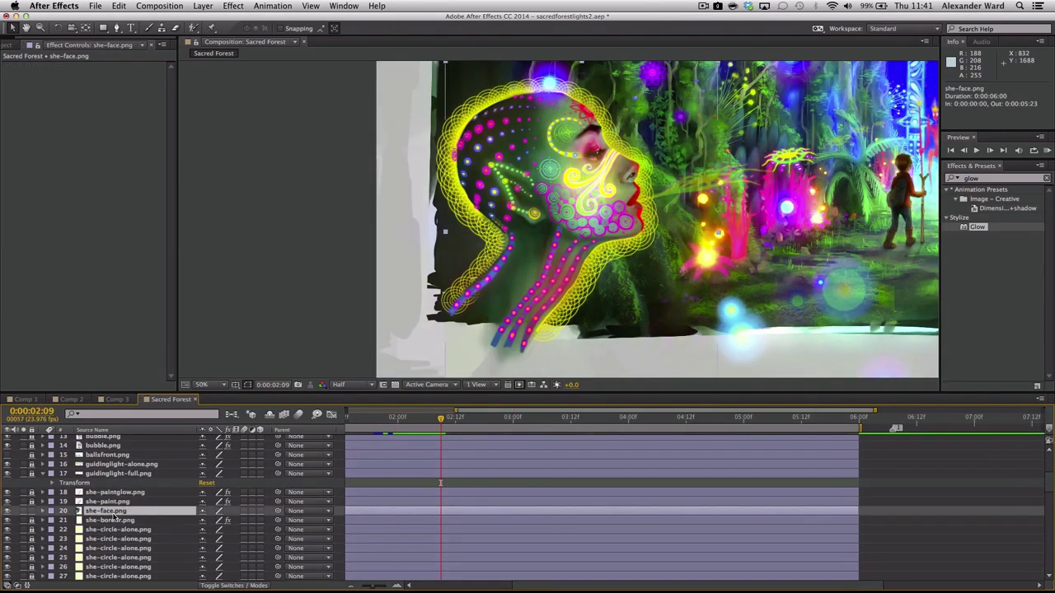
right_click(106, 511)
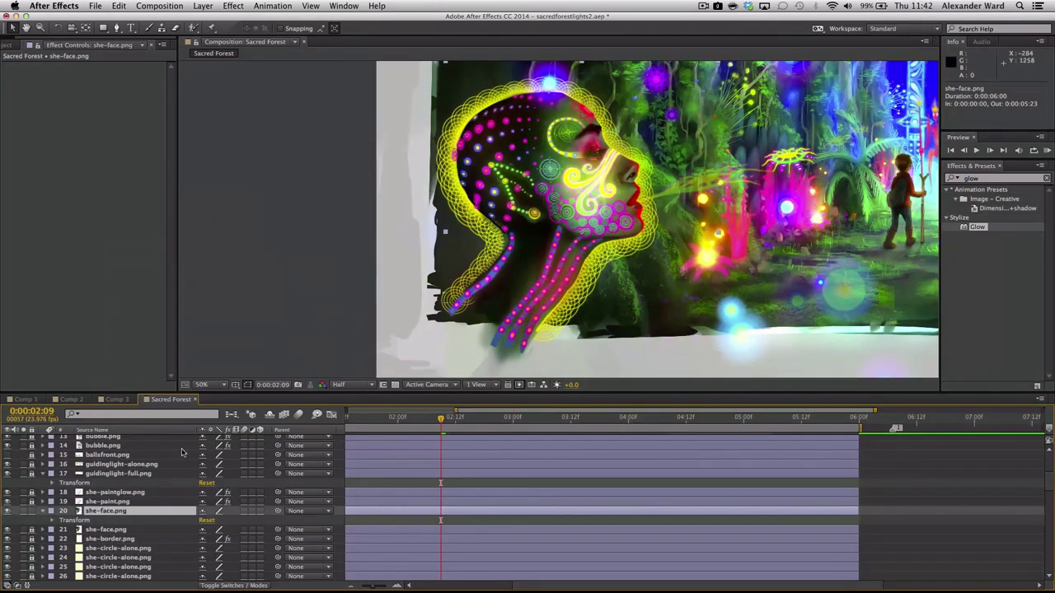
right_click(118, 510)
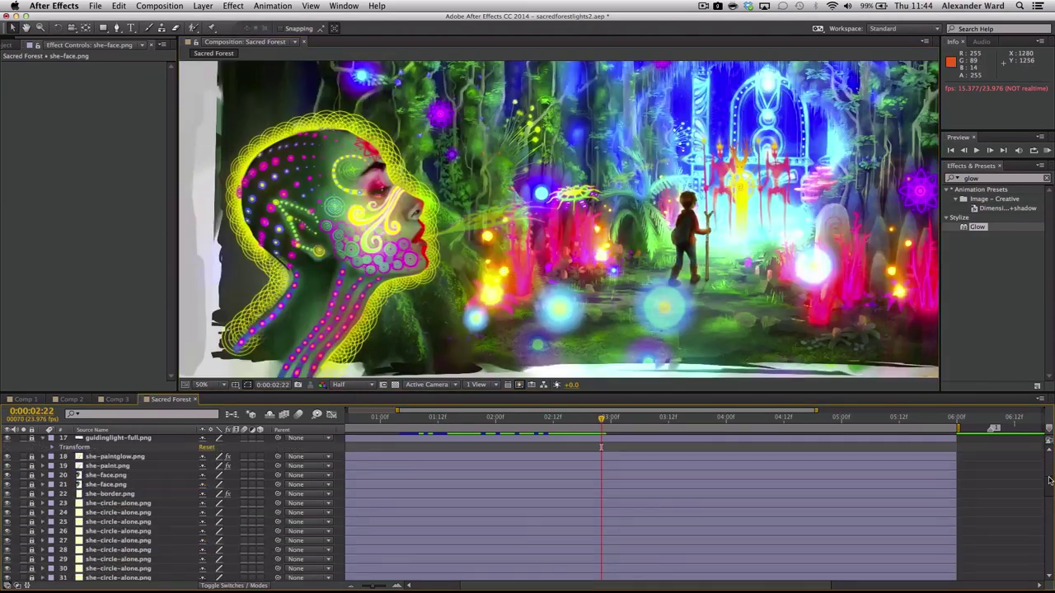
- Move the paint, face, border and circle layers to the top of the layer stack, update their locks and save the project
key("grave")
scroll(37, 260, "up", 4)
left_click_drag(32, 84, 31, 569)
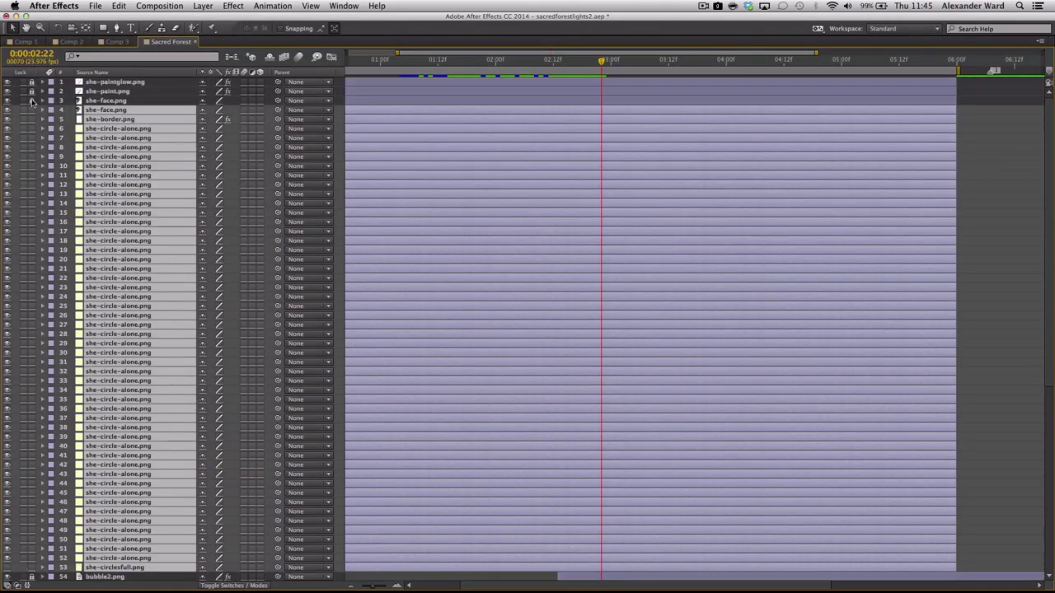
key("grave")
key("super+s")
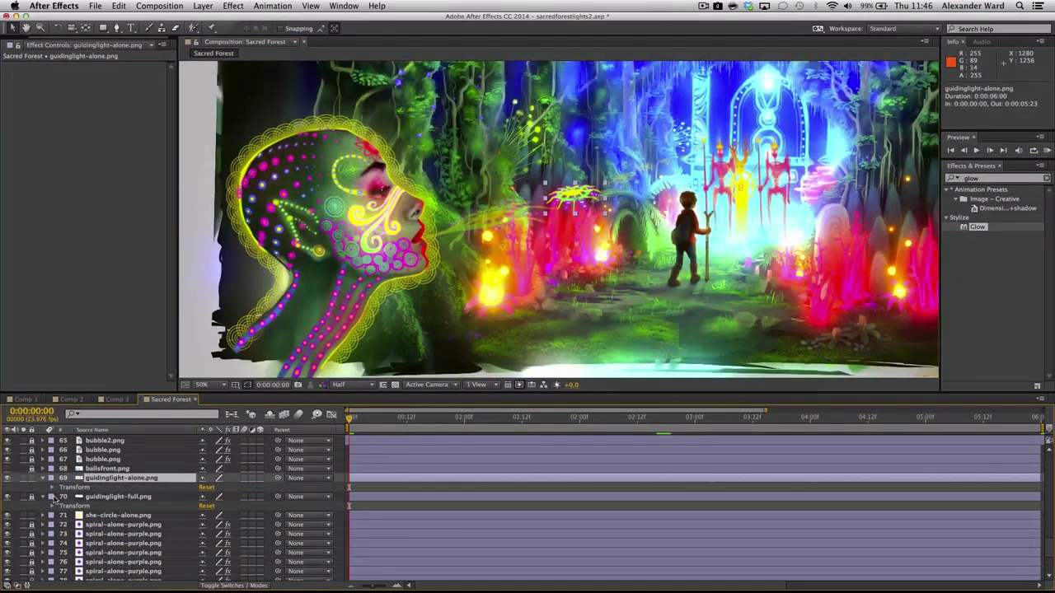
- Animate guidinglight-alone's Position from beside the woman's mouth at 0:00:00:00 to 1948, 824 at 0:00:05:23
left_click(71, 506)
left_click(214, 496)
mouse_move(349, 419)
left_mouse_down()
mouse_move(1035, 418)
mouse_move(349, 419)
left_mouse_up()
left_click_drag(379, 255, 419, 274)
left_click_drag(336, 232, 326, 243)
left_click_drag(350, 419, 1036, 419)
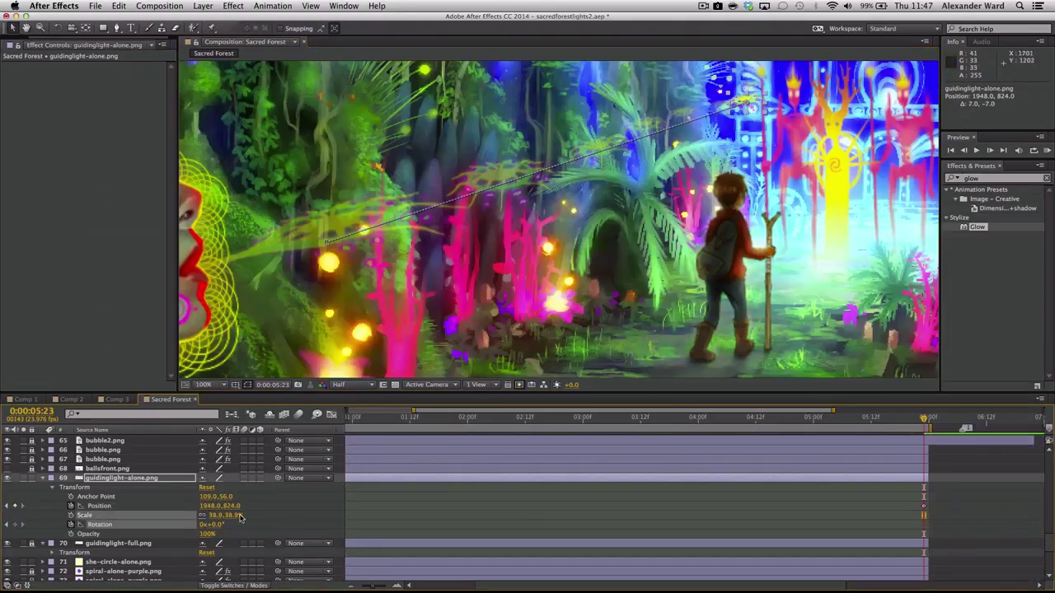
- Keyframe the light's Scale at 38.9% and its Rotation at 0:00:05:23, and bend its motion path into a curve
left_click(71, 515)
left_click(15, 524)
left_click_drag(923, 419, 483, 452)
left_click_drag(397, 219, 612, 233)
left_click_drag(483, 419, 349, 442)
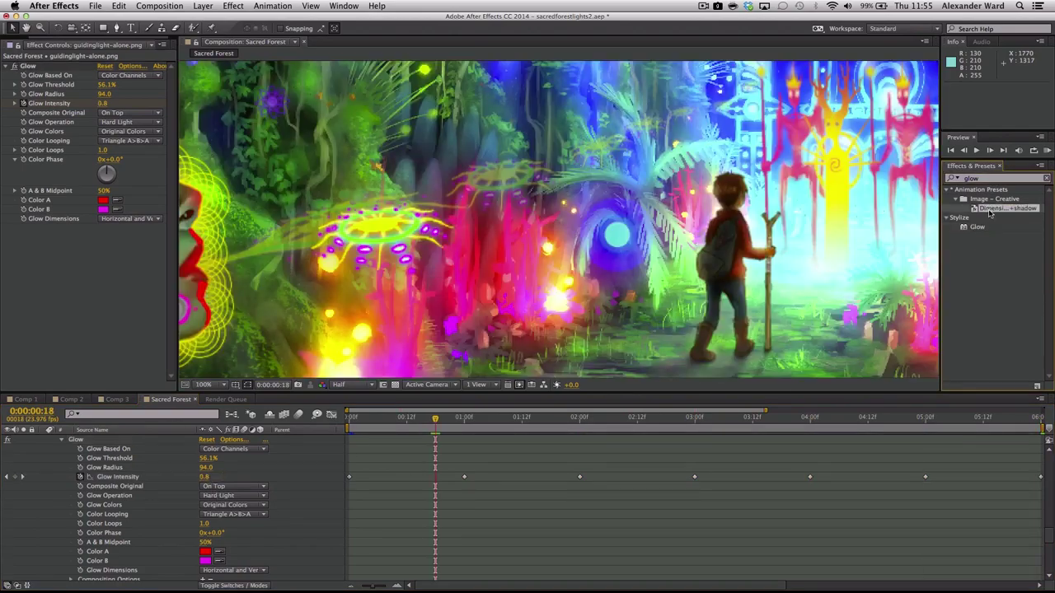
- Apply the Dimension glow and shadow preset to the guiding light, using a magenta shadow color at 100% opacity
left_click_drag(990, 212, 542, 265)
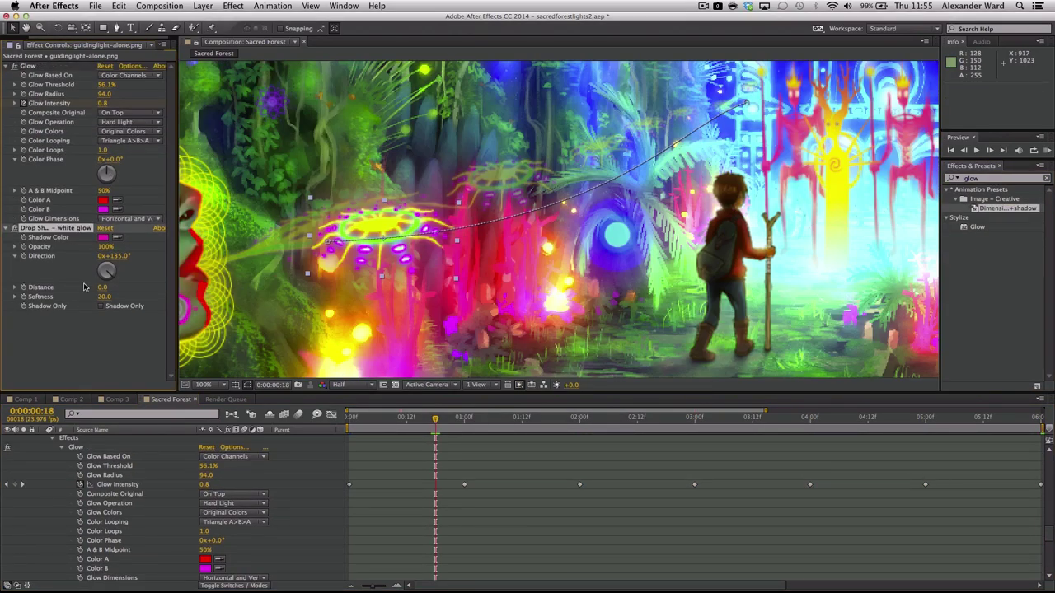
left_click_drag(357, 429, 349, 429)
left_click(61, 446)
left_click(61, 457)
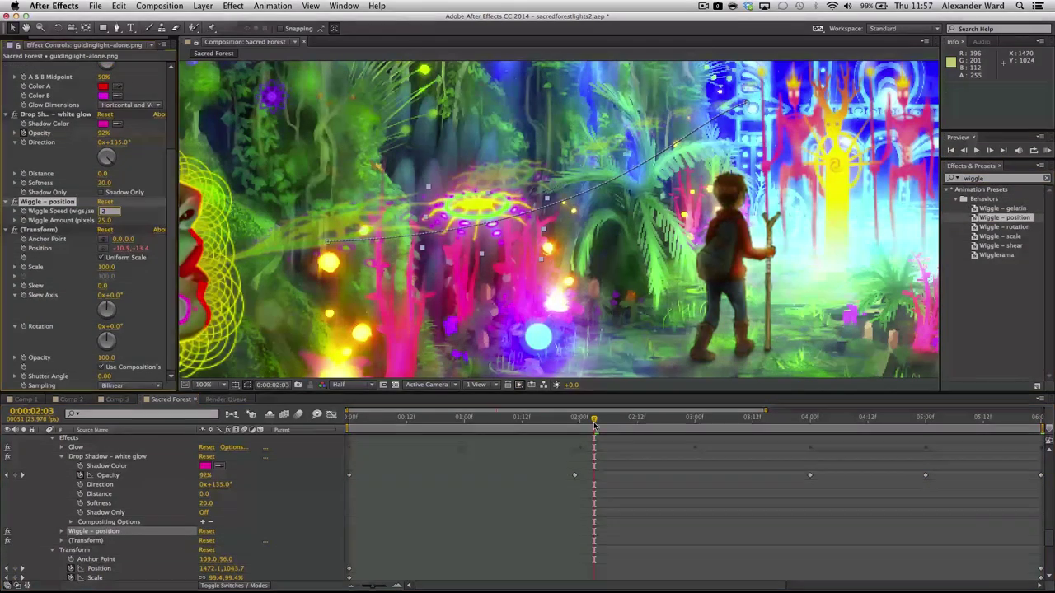
- Set the guiding light's Wiggle - position speed to 2, preview its movement and save the project
left_click(594, 426)
key("space")
key("super+s")
scroll(984, 542, "up", 2)
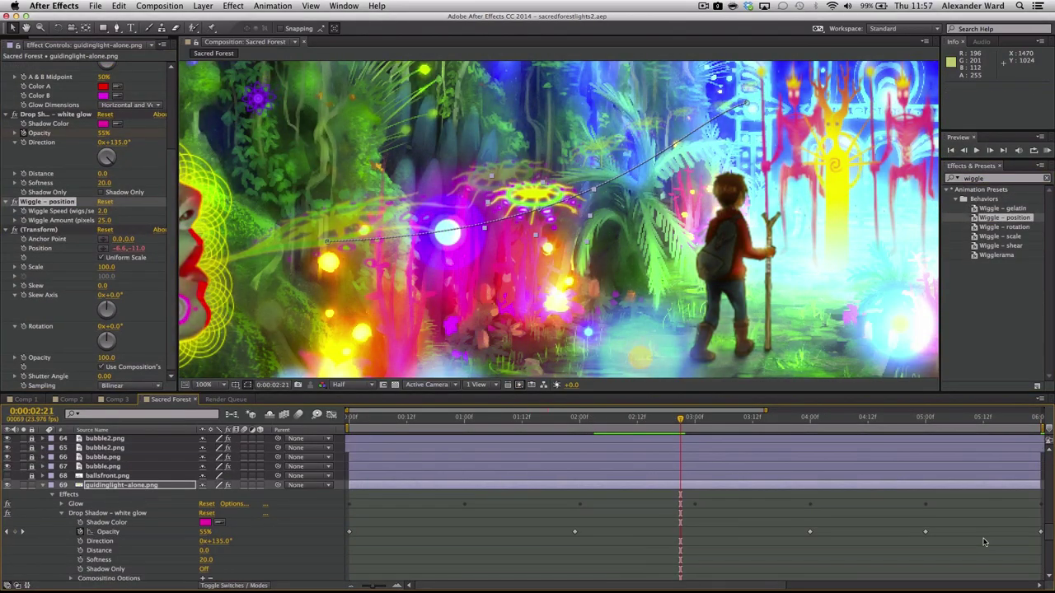
- Offset guidinglight-alone copies at two-second intervals, with the earliest running from -0:00:04:00 to 0:00:01:23, and check them at 0:00:03:00
left_click_drag(350, 486, 600, 487)
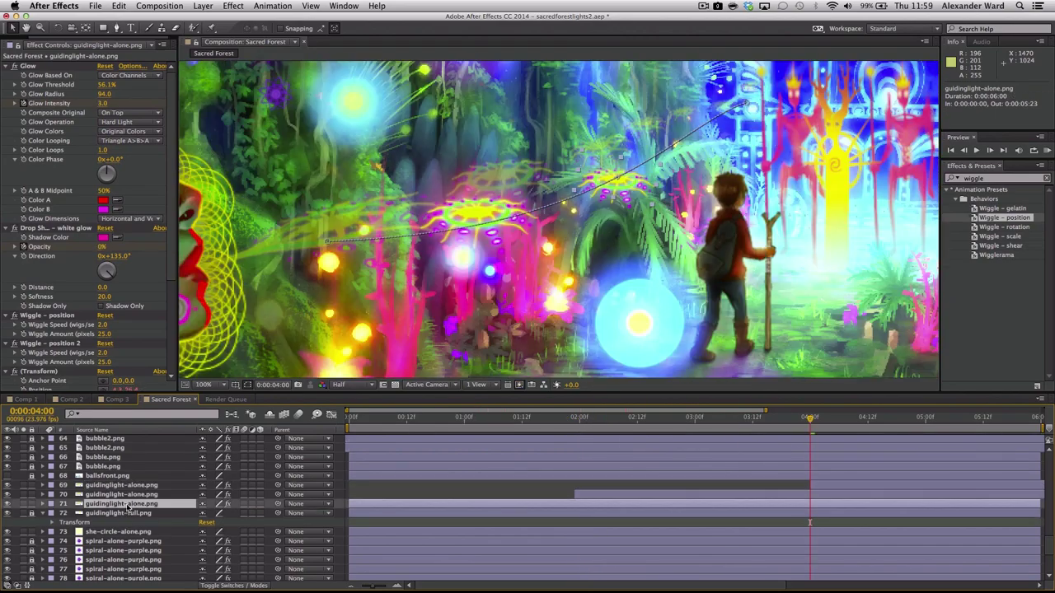
left_click(126, 541)
left_click_drag(953, 505, 777, 507)
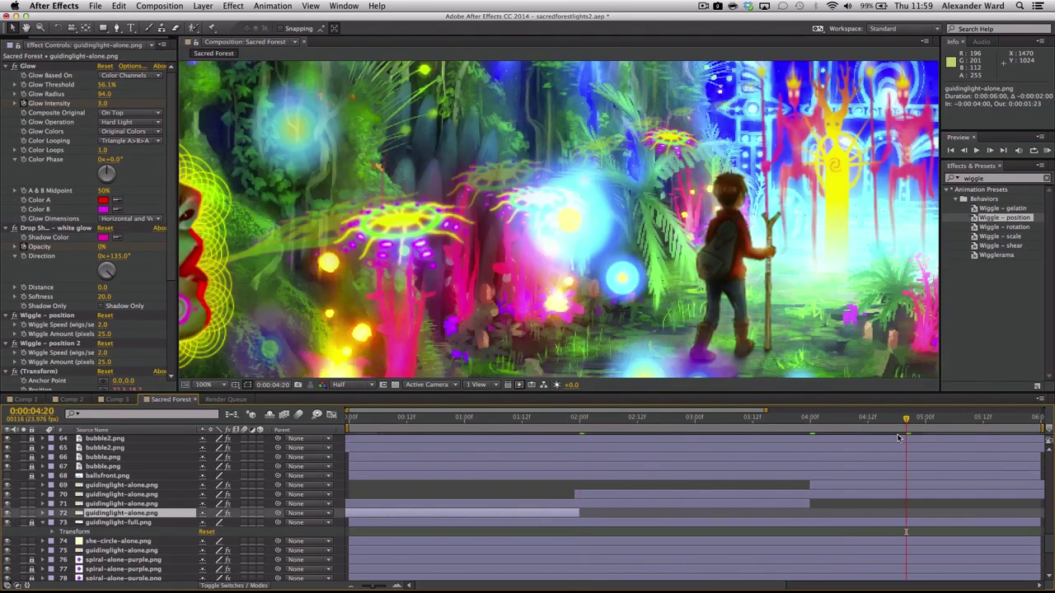
left_click_drag(906, 419, 694, 418)
scroll(695, 503, "down", 3)
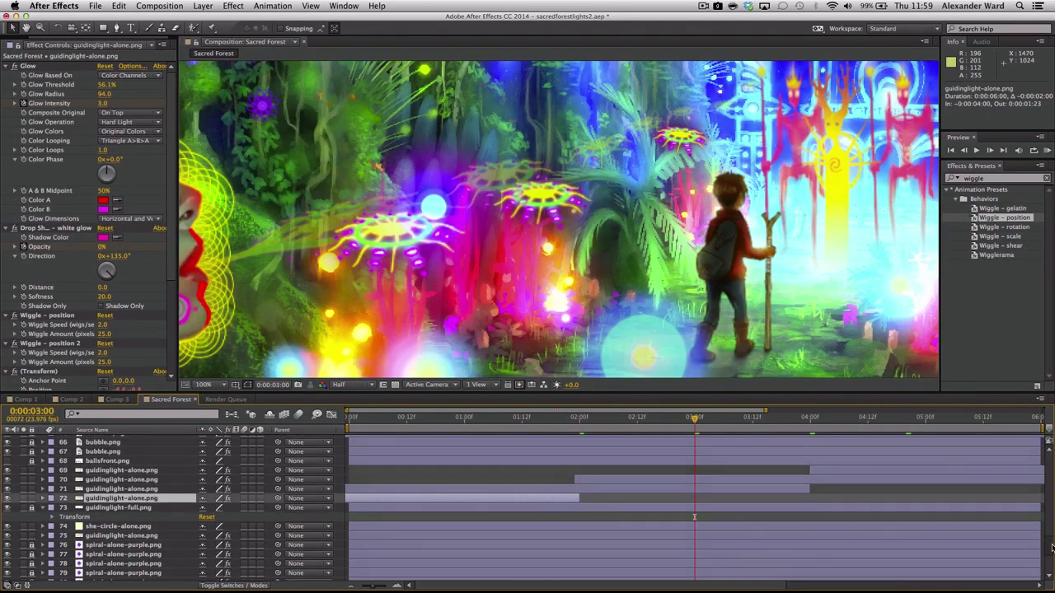
- Create a new composition named Comp 4 and place the Sacred Forest composition in it as a layer
key("super+n")
left_click(520, 220)
left_click(559, 491)
left_click(498, 292)
left_click(498, 338)
left_click(633, 428)
left_click_drag(58, 341, 106, 467)
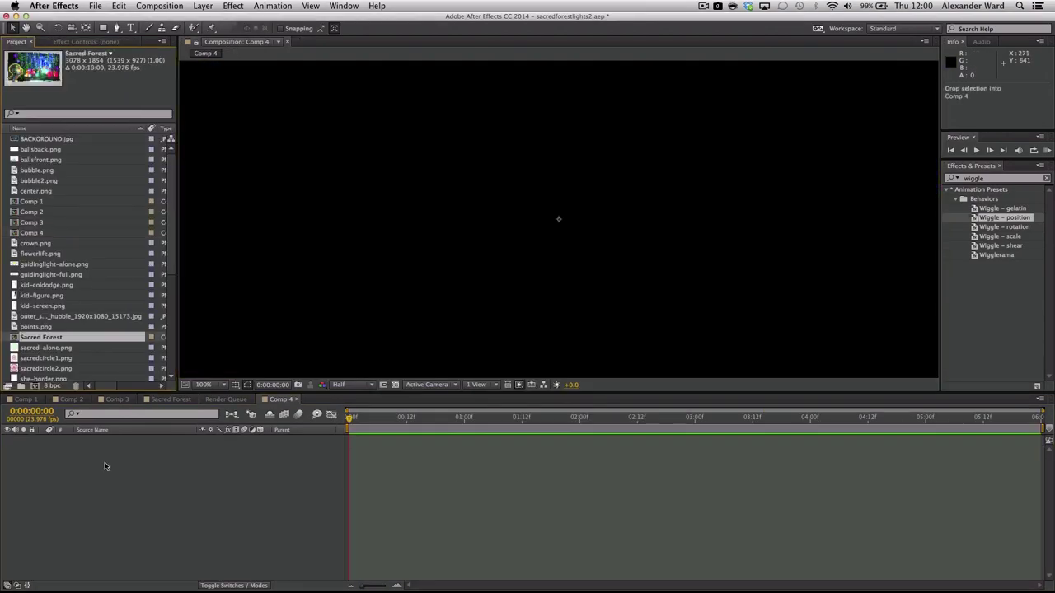
- View Comp 4 at 25% and scale the Sacred Forest layer down to 79%
left_click(209, 385)
left_click(209, 463)
left_click_drag(346, 347, 375, 318)
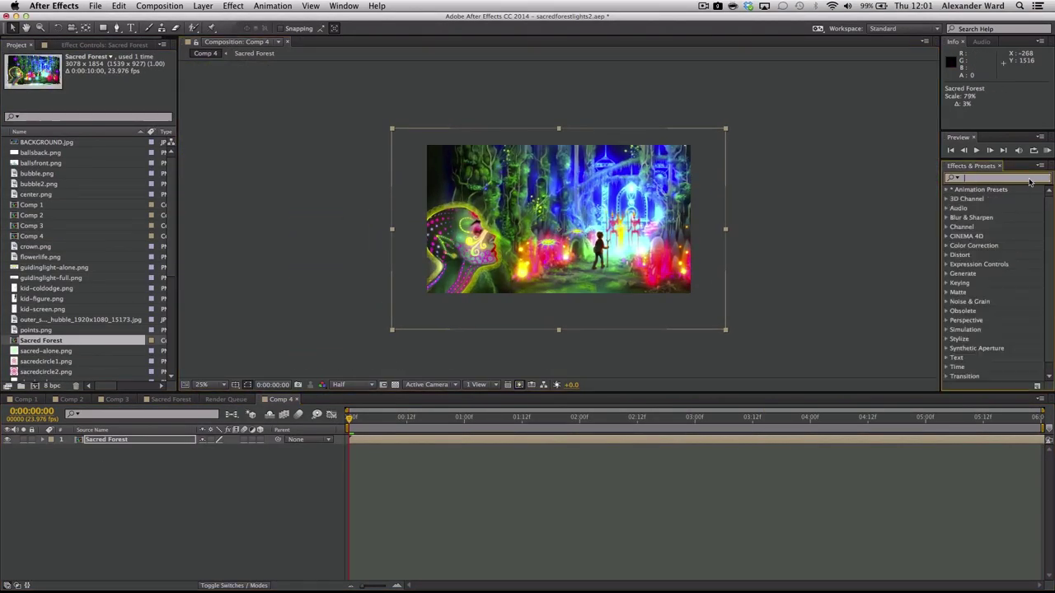
- Search the effects for "bloo", apply a matching preset to the Sacred Forest layer and delete its first effect
type("bloo")
left_click_drag(1009, 218, 590, 437)
left_click(34, 65)
key("Delete")
left_click(15, 178)
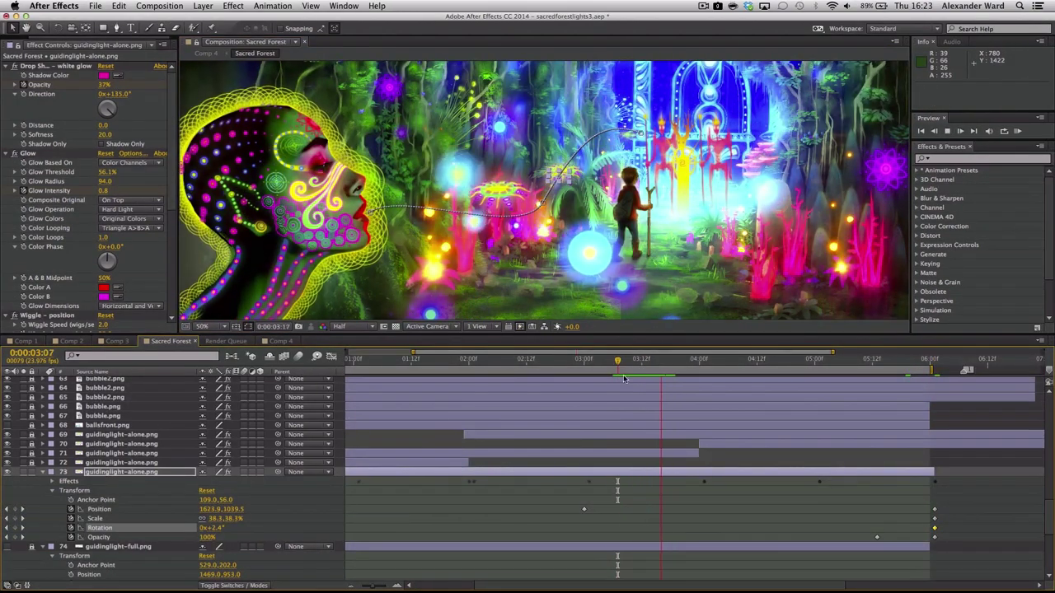
- Duplicate the guiding light and stagger the copies to start at 0:12, 1:12, 2:12, 4:12 and 5:12, with another ending at 5:11
double_click(652, 354)
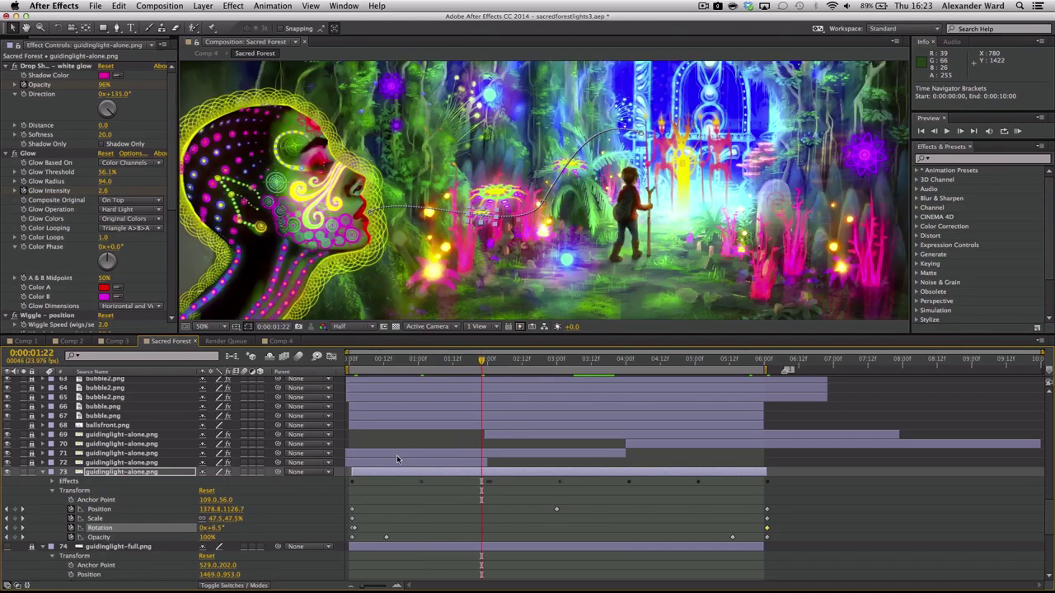
key("super+d")
left_click_drag(400, 474, 493, 472)
key("super+d")
left_click_drag(493, 471, 522, 471)
left_click_drag(490, 361, 591, 361)
key("super+d")
left_click_drag(554, 472, 692, 471)
key("super+d")
left_click_drag(708, 471, 777, 474)
key("super+d")
left_click_drag(875, 473, 875, 520)
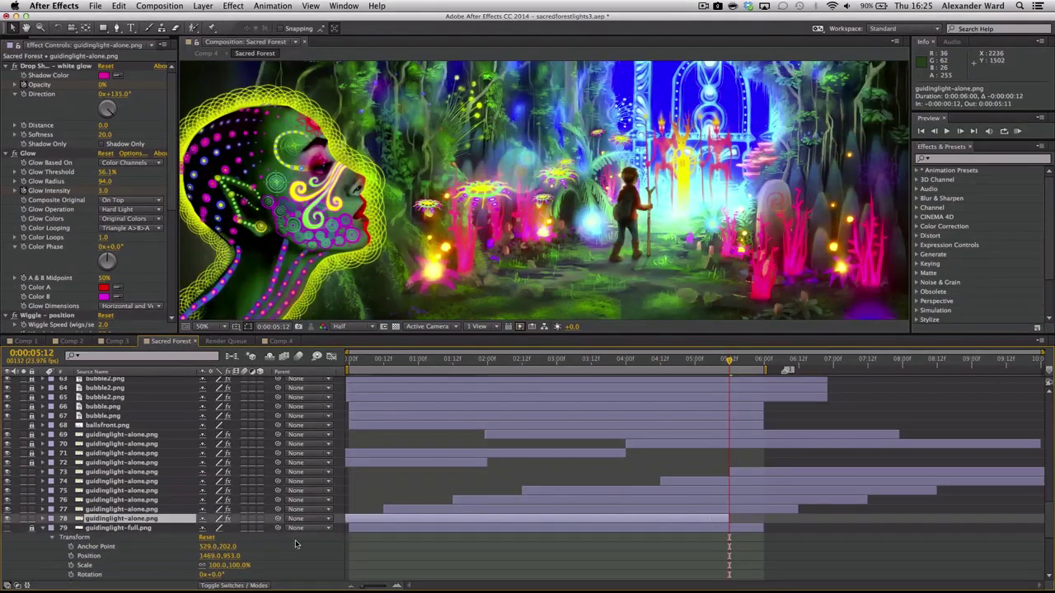
- Add guiding light copies starting at 0:00:03:12 and ending at 0:00:04:11 and 0:00:03:11
left_click_drag(524, 364, 591, 364)
left_click(563, 491)
key("super+d")
left_click_drag(563, 491, 631, 491)
left_click_drag(635, 547, 565, 546)
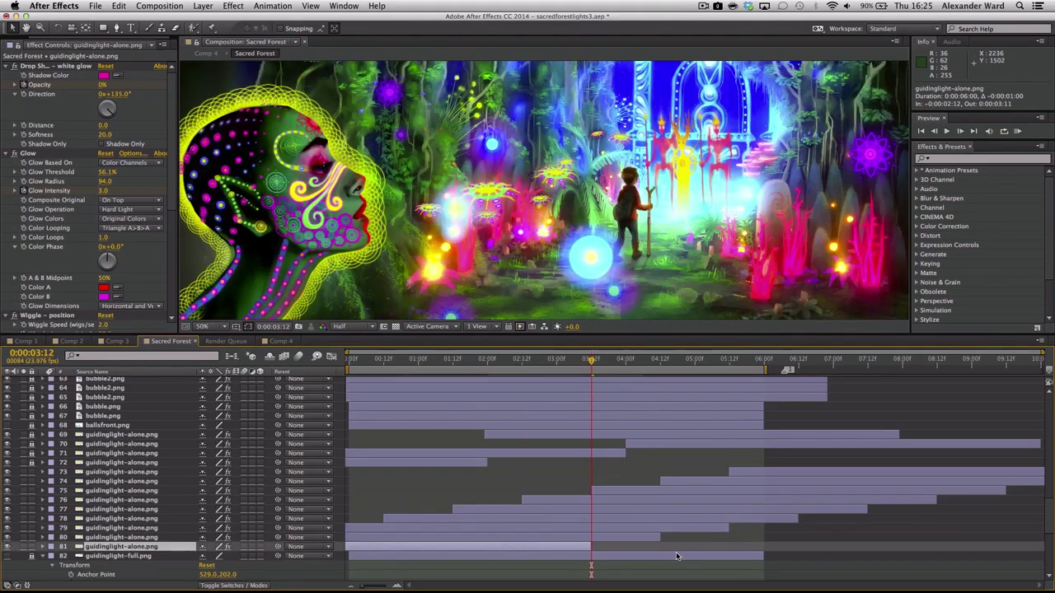
- Add further guiding light copies ending at 0:00:02:11, 0:00:01:11 and 0:00:00:11
key("super+d")
left_click_drag(522, 361, 453, 361)
left_click_drag(511, 555, 443, 556)
key("super+d")
left_click_drag(452, 361, 382, 362)
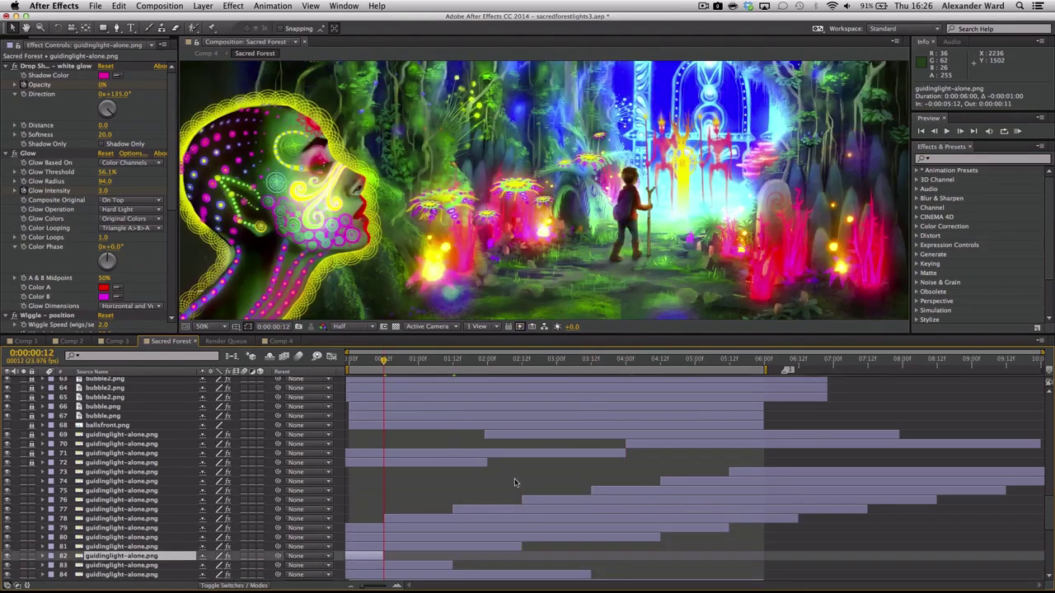
- Move the copy ending at 0:00:01:11 above the other new guiding lights and try toggling its visibility
left_click_drag(420, 565, 420, 468)
left_click(7, 471)
key("super+z")
- Select the guiding light layer below she-circle-alone.png and move it up among the other guiding light layers
scroll(19, 480, "down", 3)
left_click(404, 360)
left_click(467, 199)
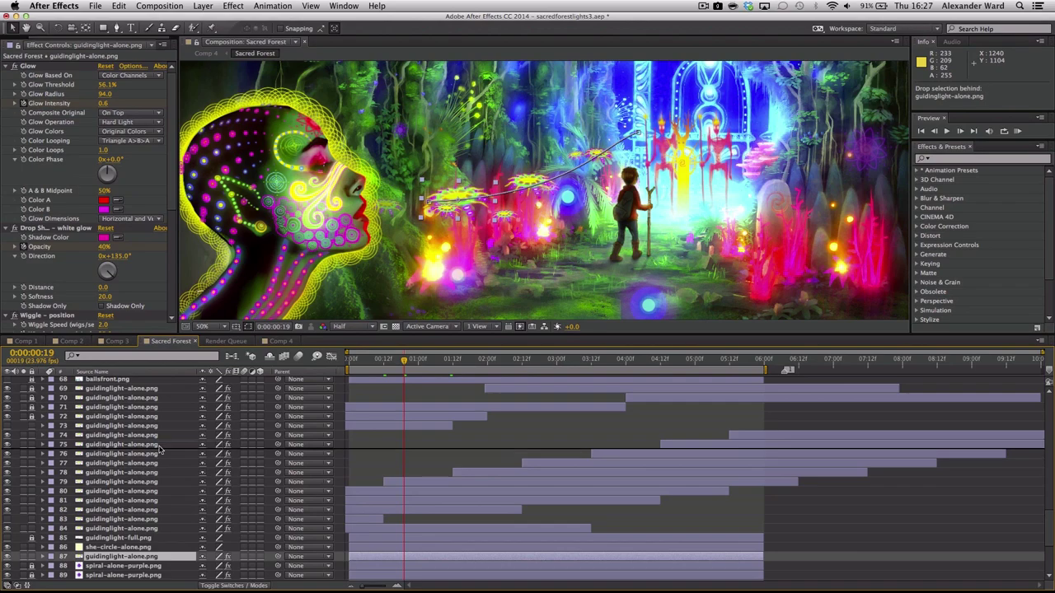
left_click_drag(159, 448, 159, 403)
left_click(660, 361)
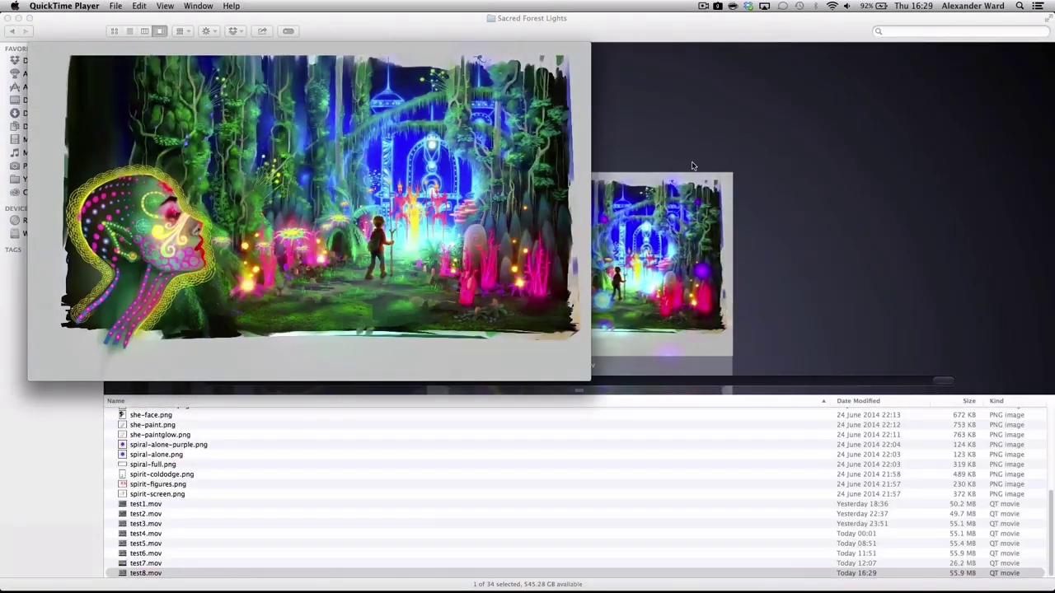
- View the test8.mov render full screen, and examine the bubble layers in the Sacred Forest timeline around 0:00:03:16
key("super+f")
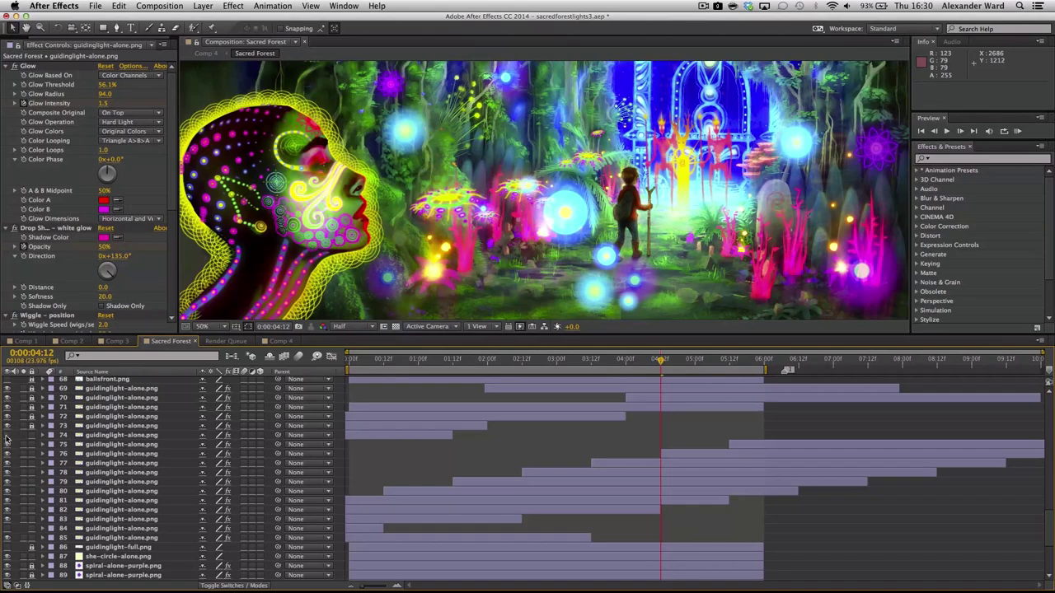
scroll(62, 561, "up", 5)
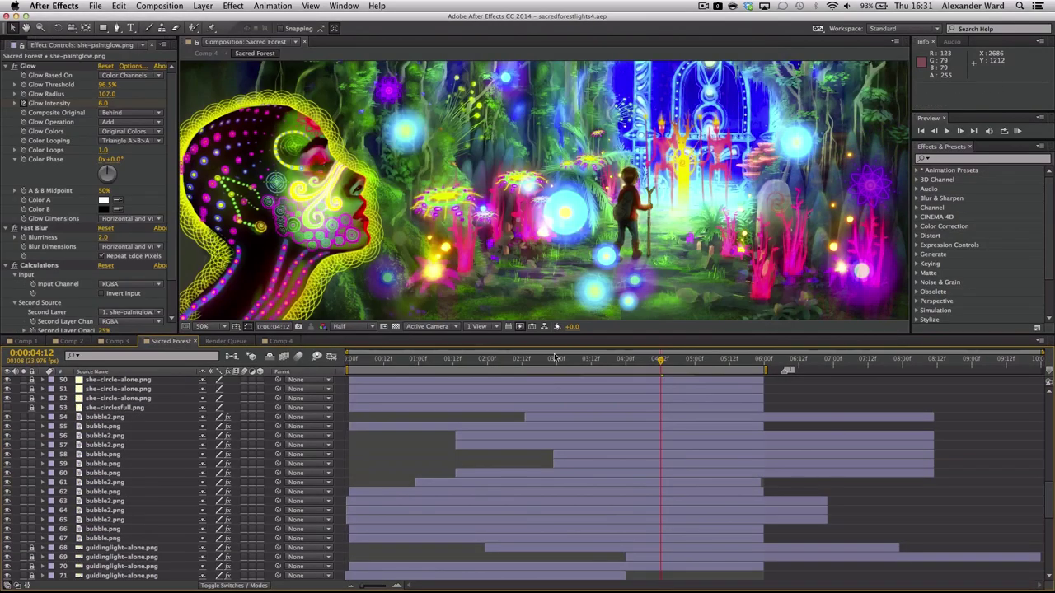
left_click_drag(661, 360, 606, 368)
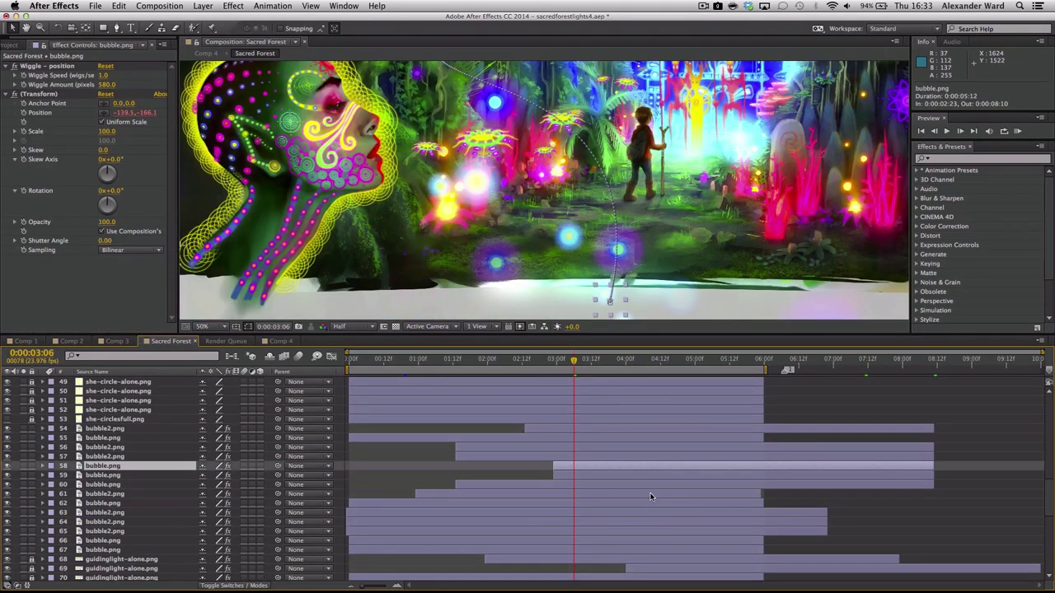
- Shift the uppermost bubble2.png layer to start at about 0:00:00:02 and split it at 0:00:03:00
left_click(670, 429)
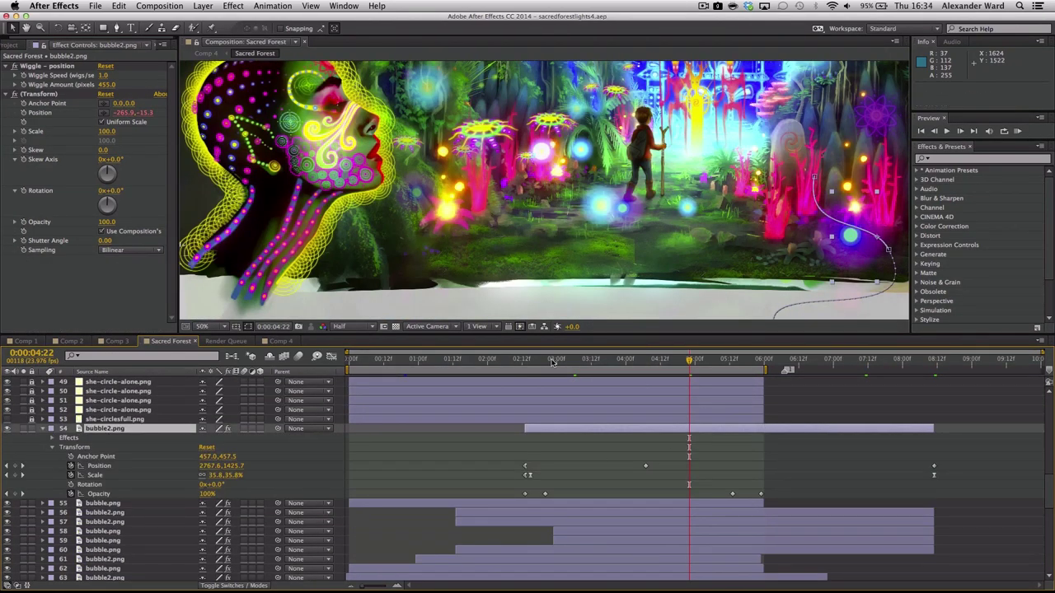
left_click(554, 361)
left_click_drag(651, 429, 480, 468)
key("super+shift+d")
left_click(655, 438)
mouse_move(376, 429)
left_mouse_down()
mouse_move(576, 459)
mouse_move(377, 445)
left_mouse_up()
left_click_drag(503, 429, 557, 439)
key("super+z")
left_click_drag(762, 429, 556, 441)
key("ctrl+z")
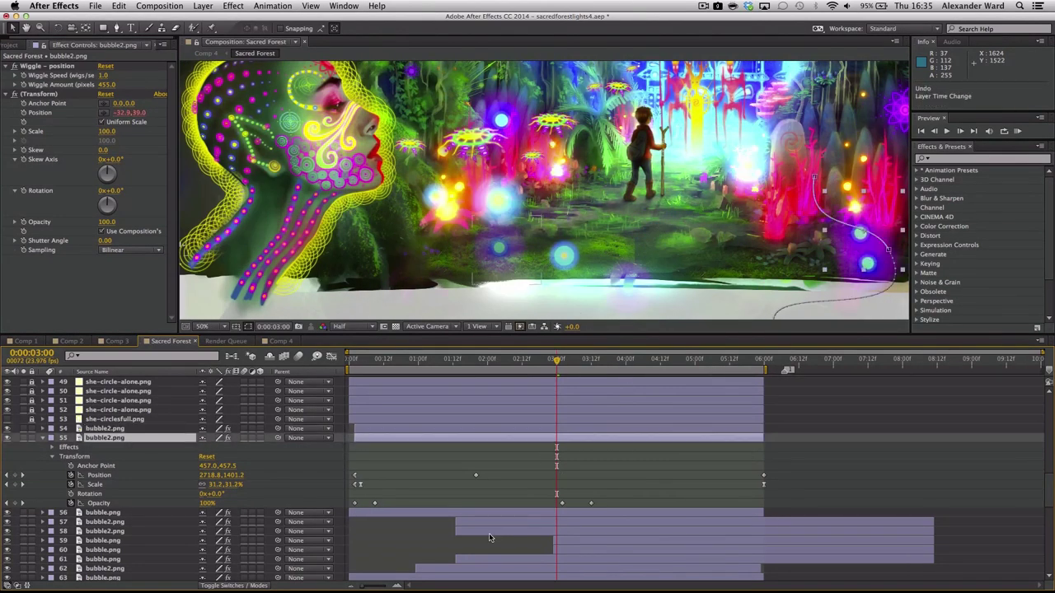
- Move the split bubble's second half to run from 0:00:00:00 to 0:00:02:23 and its first half to start at about 0:00:03:02
left_click_drag(763, 428, 579, 429)
left_click_drag(440, 437, 647, 445)
left_click_drag(579, 428, 562, 429)
left_click(352, 359)
left_click_drag(372, 429, 366, 429)
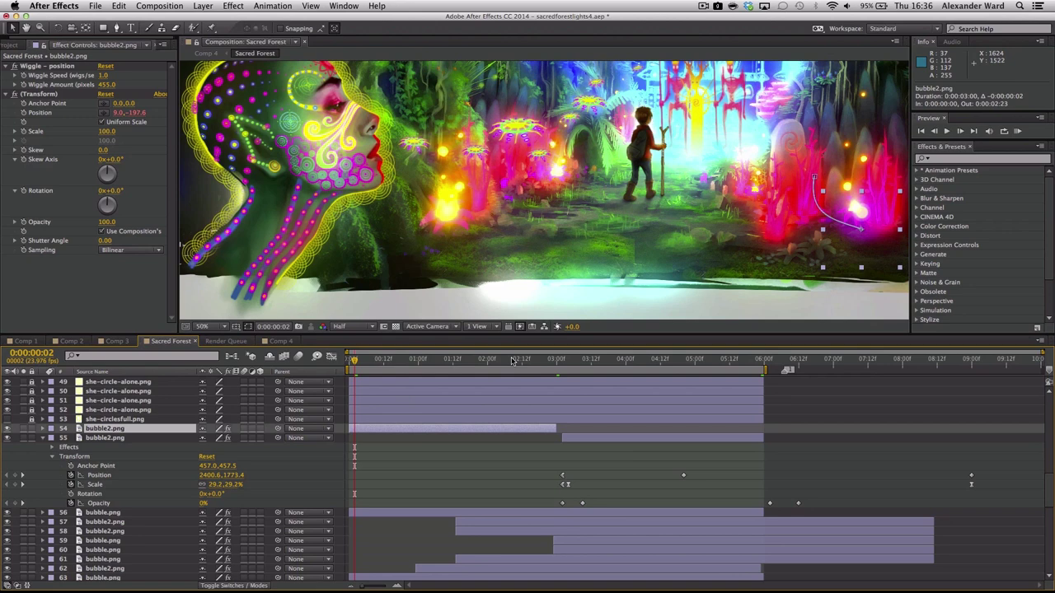
- Queue the Sacred Forest composition and render it as test9.mov
left_click(167, 5)
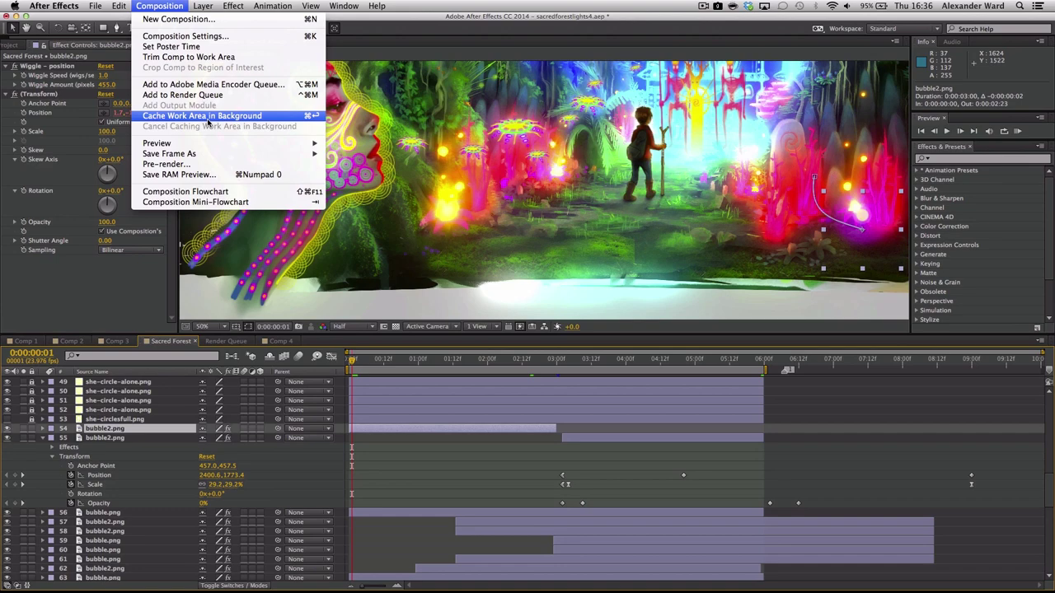
left_click(254, 95)
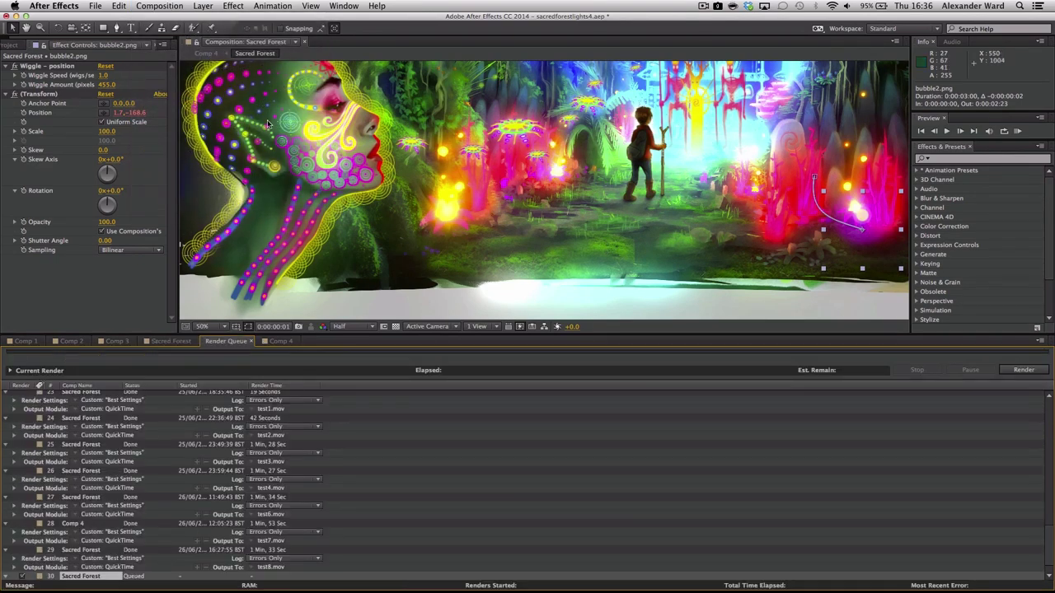
left_click(1022, 370)
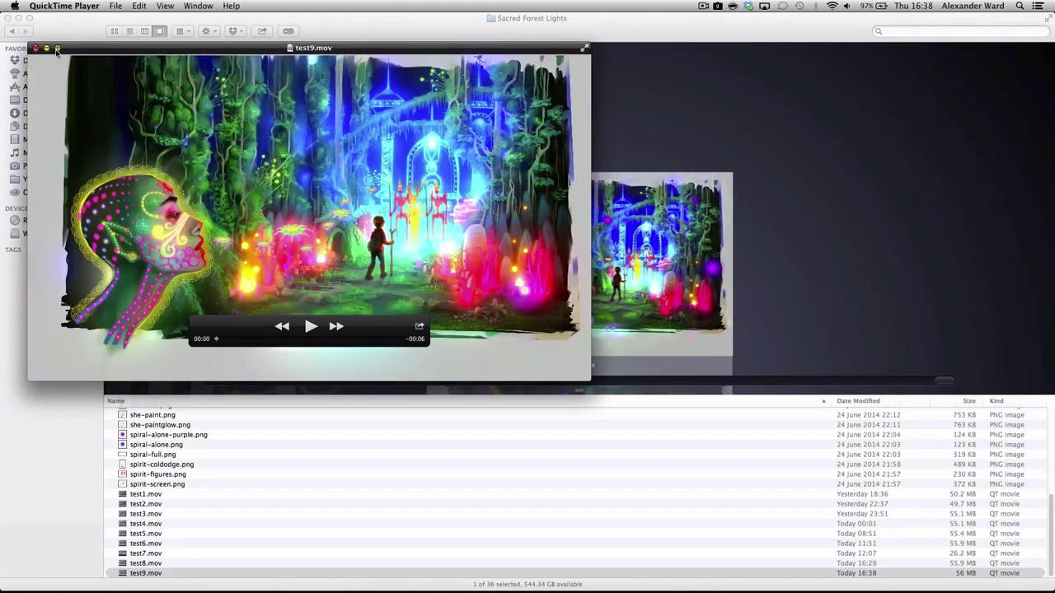
- Play the enlarged test9.mov render, close it and return to the Sacred Forest timeline in After Effects
left_click(56, 48)
key("space")
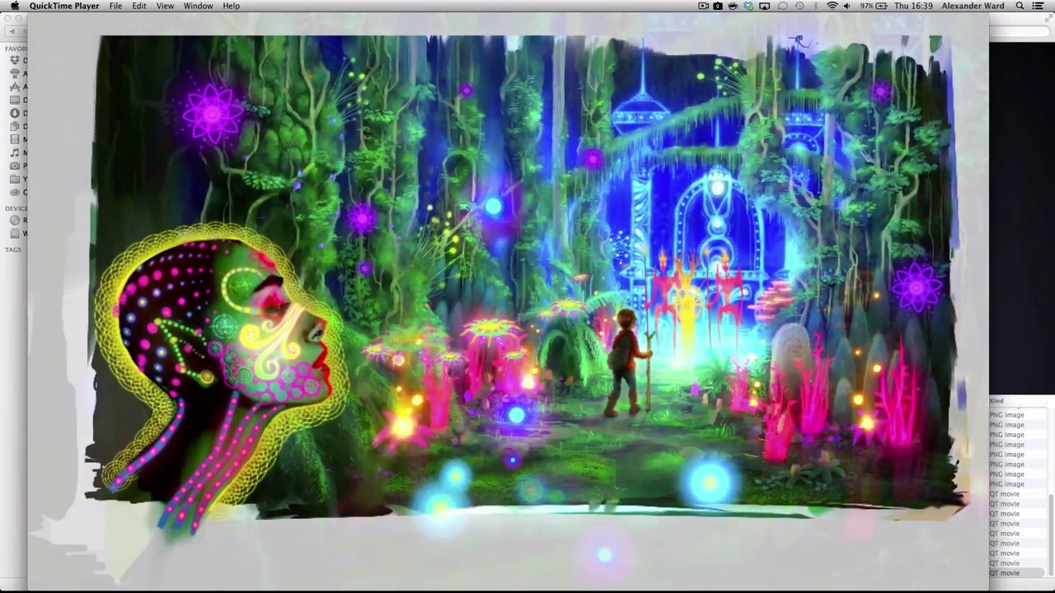
key("super+w")
key("ctrl+Right")
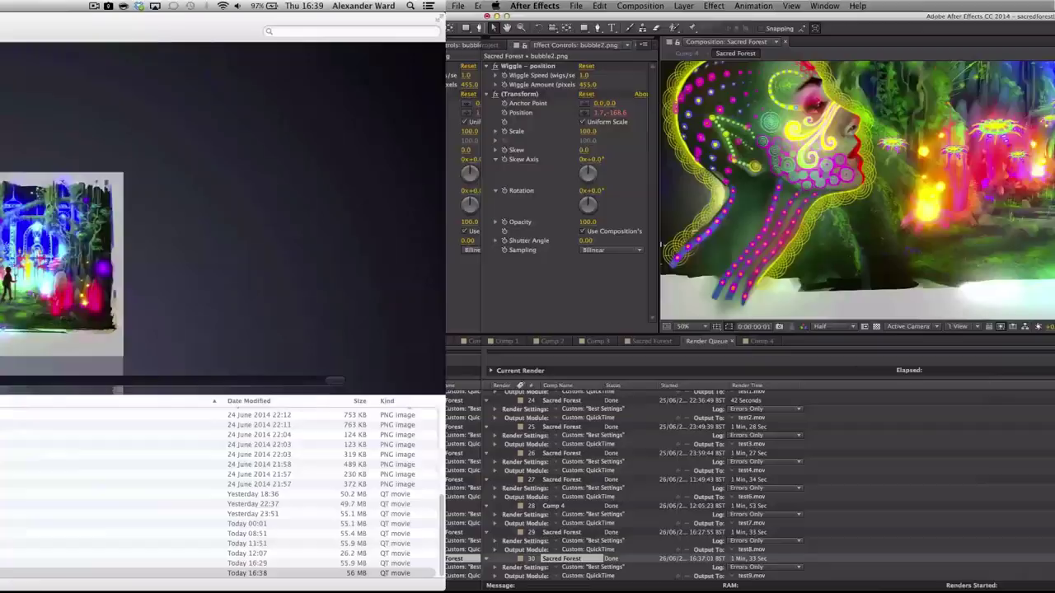
left_click(171, 342)
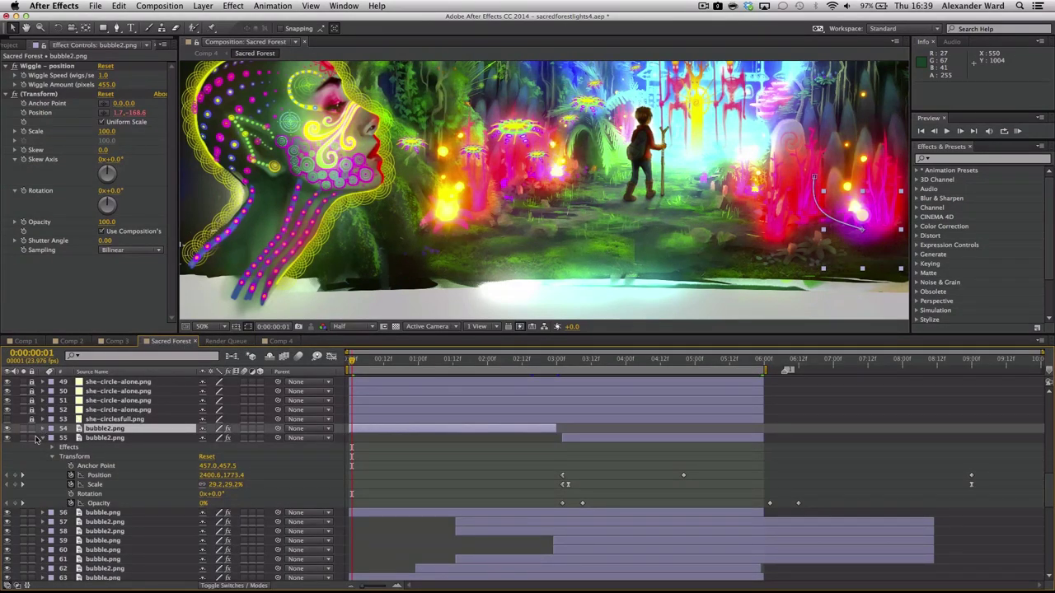
- Reveal the earlier bubble2.png half's transform properties and move its closing Opacity keyframe to 0:00:03:00
left_click(761, 360)
left_click(42, 429)
left_click(52, 447)
left_click(382, 361)
left_click(99, 493)
left_click_drag(382, 360, 490, 363)
left_click_drag(516, 494, 556, 494)
left_click_drag(490, 363, 348, 360)
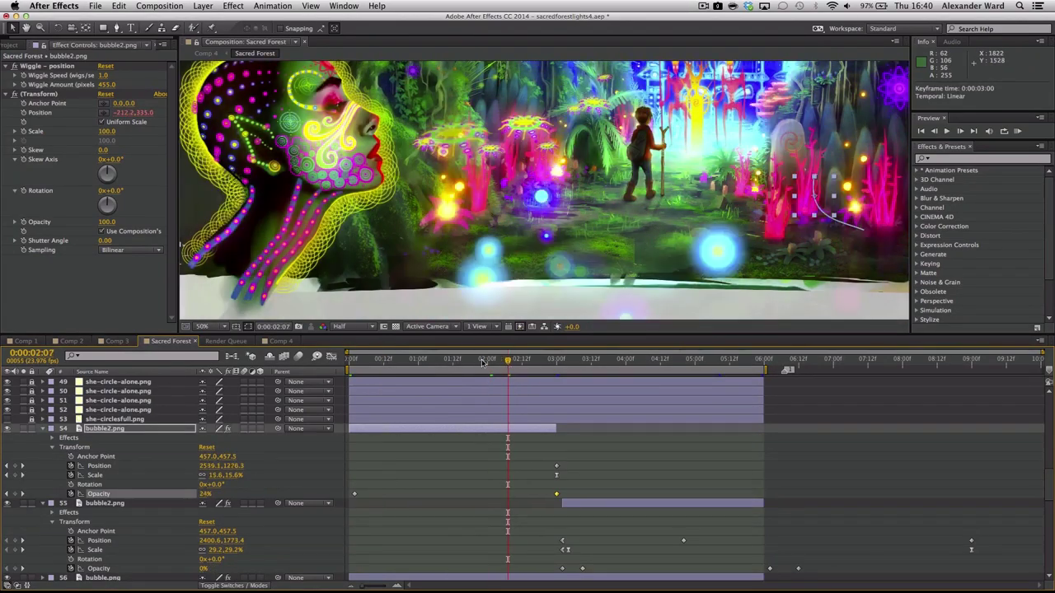
- Move the earlier bubble half's first Opacity keyframe to about 0:00:01:16 and preview the end of the loop
left_click_drag(482, 363, 473, 363)
left_click_drag(354, 493, 464, 493)
left_click(729, 362)
key("space")
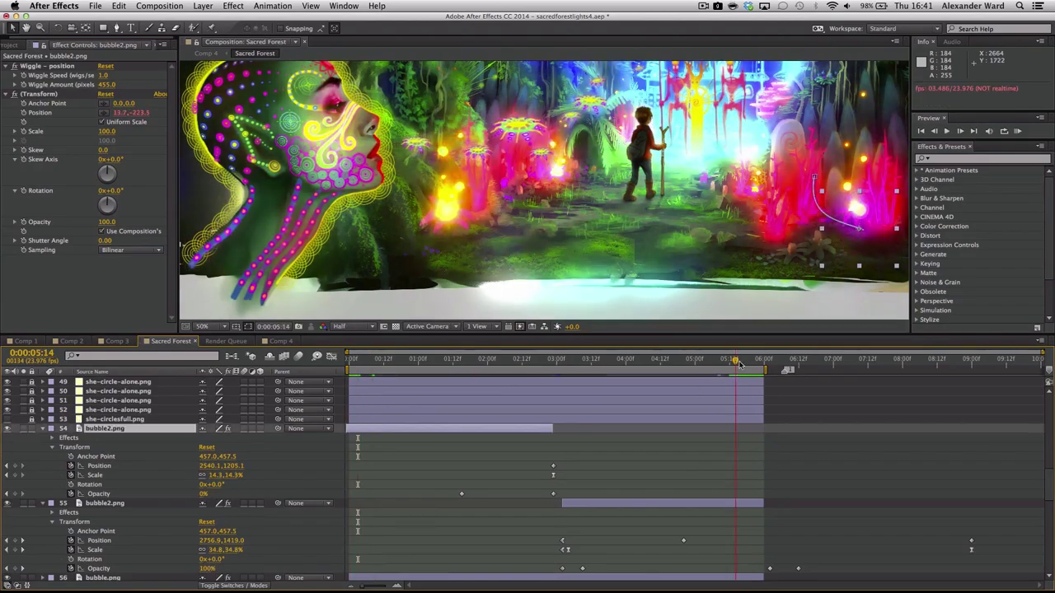
- Adjust the timing of the earlier bubble2.png half and preview the loop point between the two bubble halves
left_click(734, 503)
left_click(360, 429)
left_click(369, 365)
left_click_drag(361, 429, 390, 429)
left_click(760, 362)
left_click(744, 363)
key("space")
left_click_drag(496, 366, 532, 369)
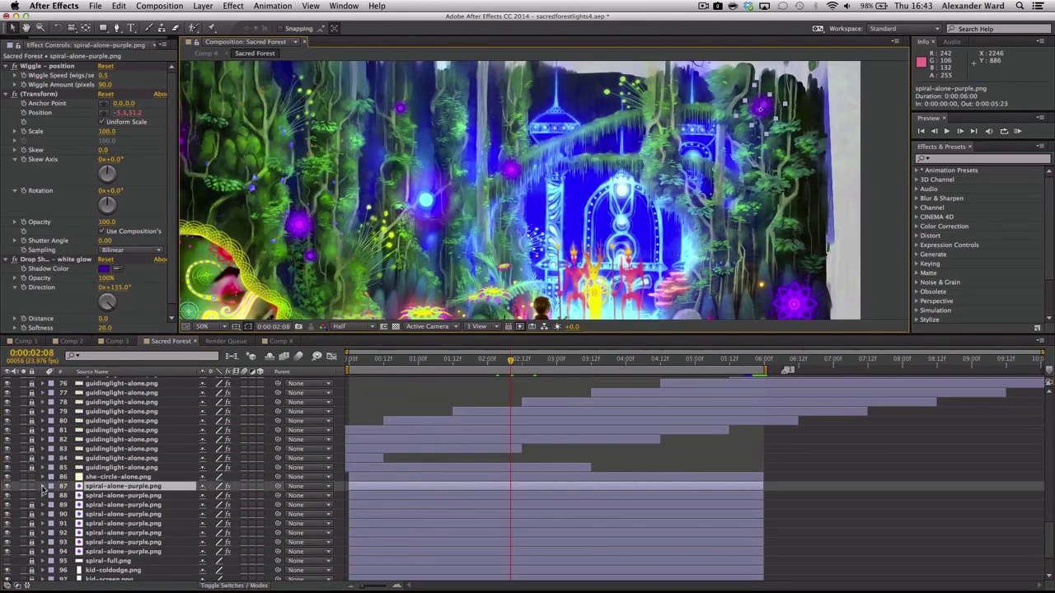
- Reveal the first spiral-alone-purple.png layer's properties and select its closing Rotation and Opacity keyframes
left_click(43, 486)
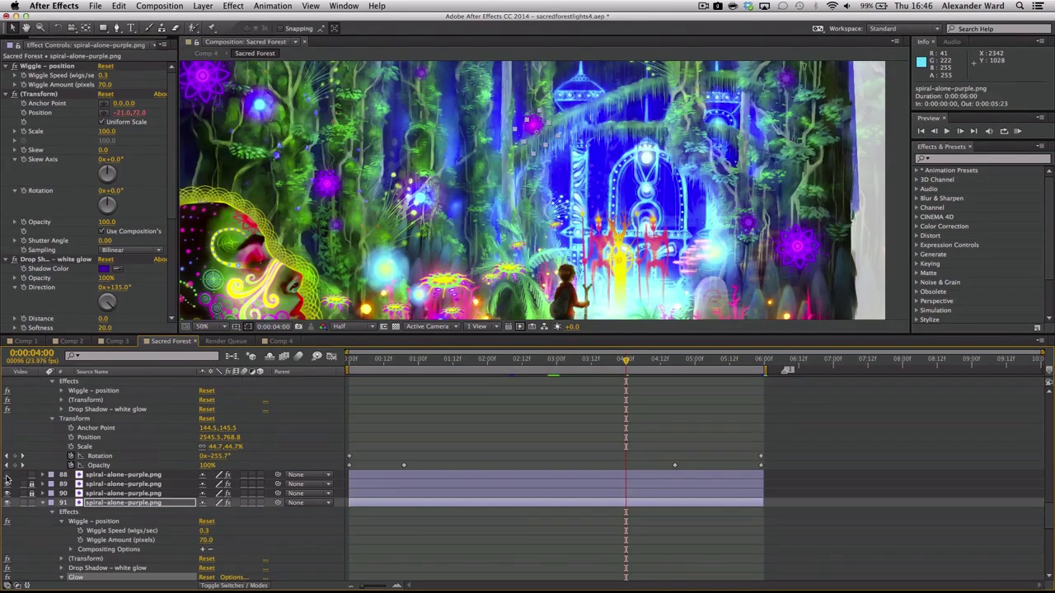
left_click_drag(606, 443, 995, 501)
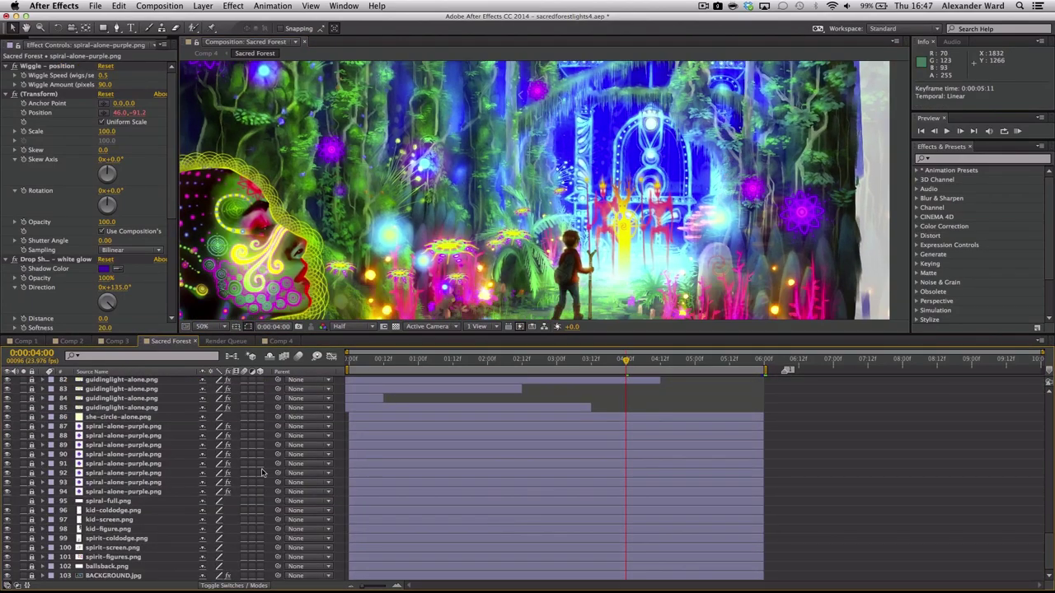
- Add sacredcircle1.png just above the background, position it on the gateway at 2209.0, 689.0 and trim its end to about 0:00:06:00
left_click_drag(47, 221, 140, 571)
left_click_drag(659, 200, 660, 199)
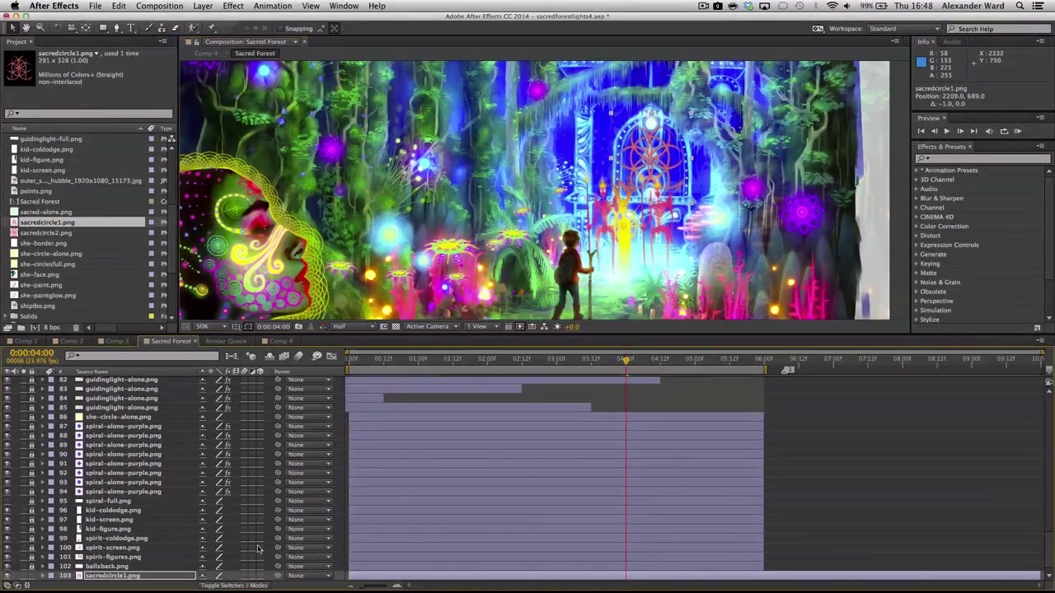
left_click(42, 576)
left_click(52, 575)
left_click_drag(625, 360, 349, 360)
left_click_drag(1038, 519, 764, 519)
- Set a starting Rotation keyframe of 10.0° on sacredcircle1.png at 0:00:00:00
scroll(779, 520, "up", 4)
left_click(71, 566)
scroll(785, 495, "right", 5)
left_click(787, 362)
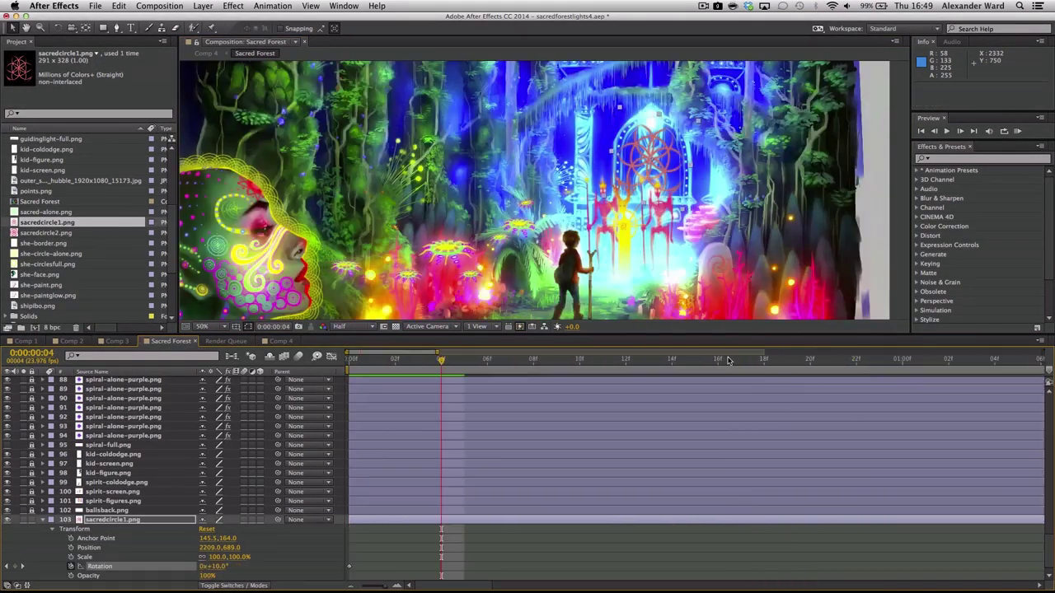
- Preview the gateway circle's motion in the Sacred Forest composition from about 0:00:04:15
left_click_drag(440, 361, 669, 361)
right_click(112, 522)
left_click_drag(668, 360, 686, 360)
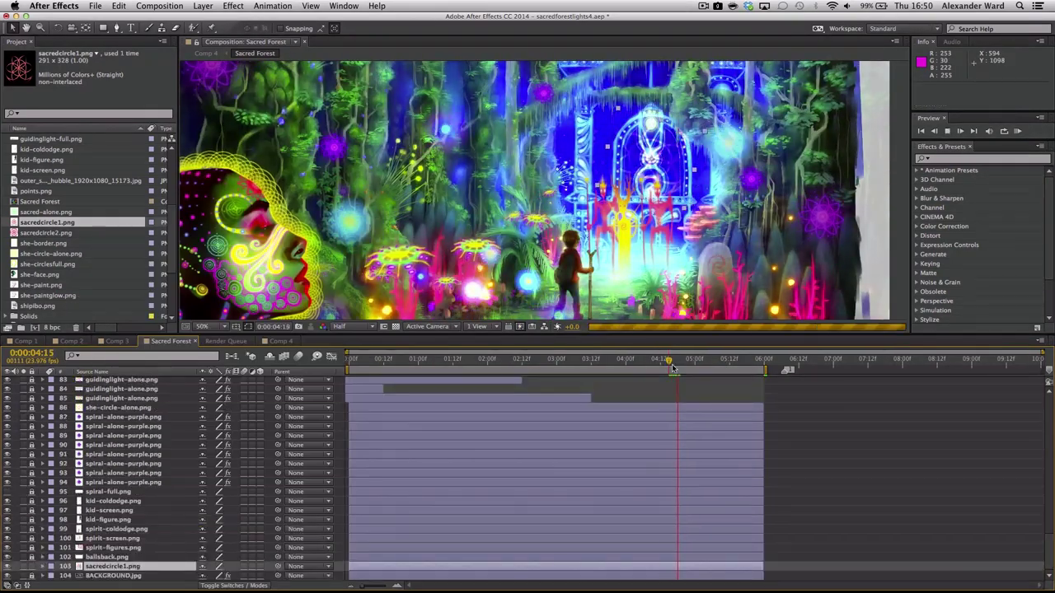
left_click_drag(471, 227, 474, 226)
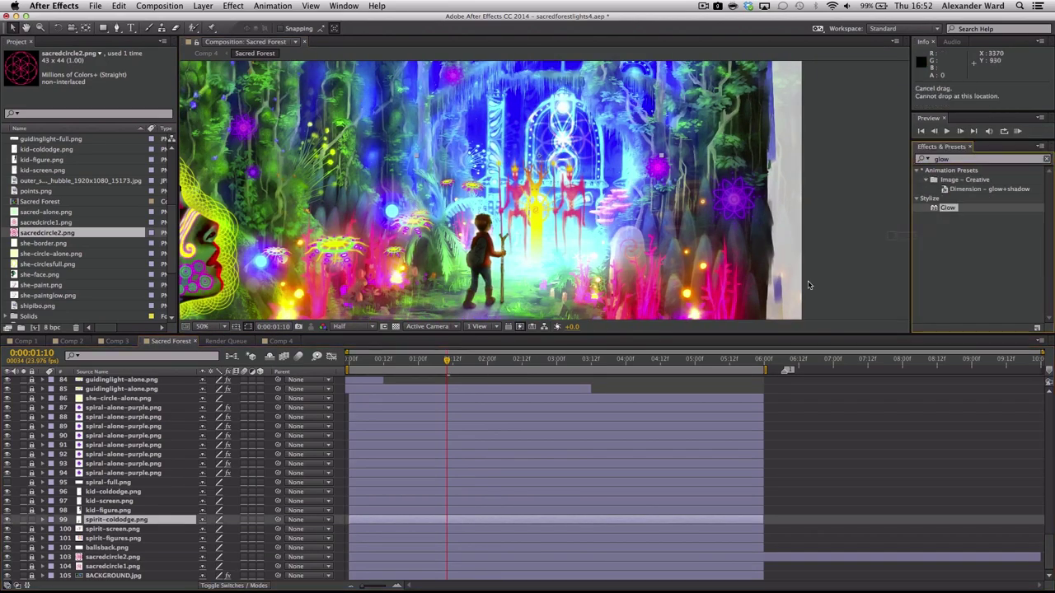
- Apply the Glow effect to spirit-coldodge.png and set its Composite Original to On Top
left_click_drag(808, 285, 8, 521)
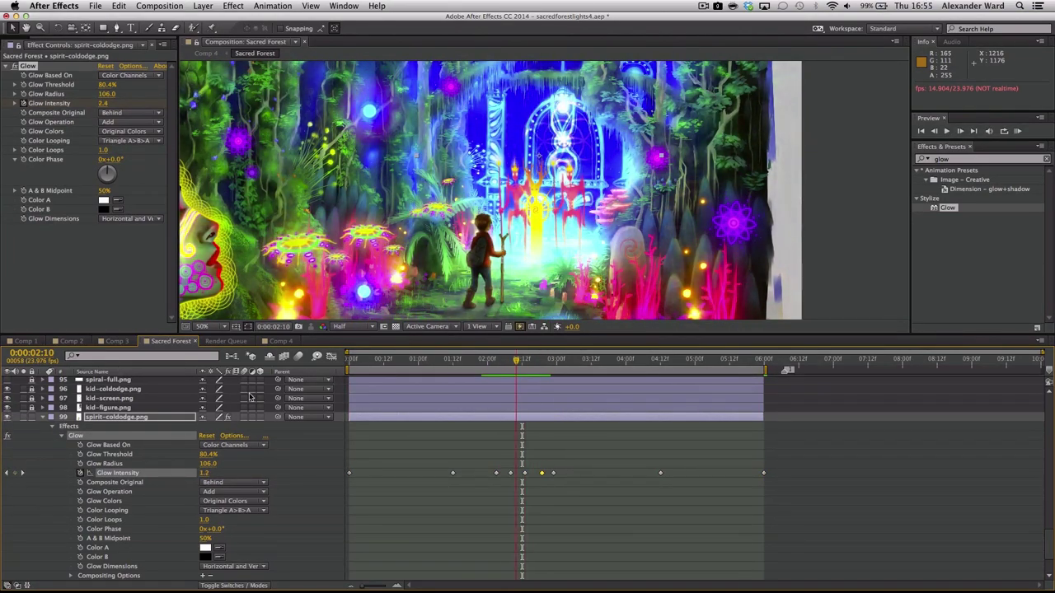
left_click(233, 482)
left_click(216, 492)
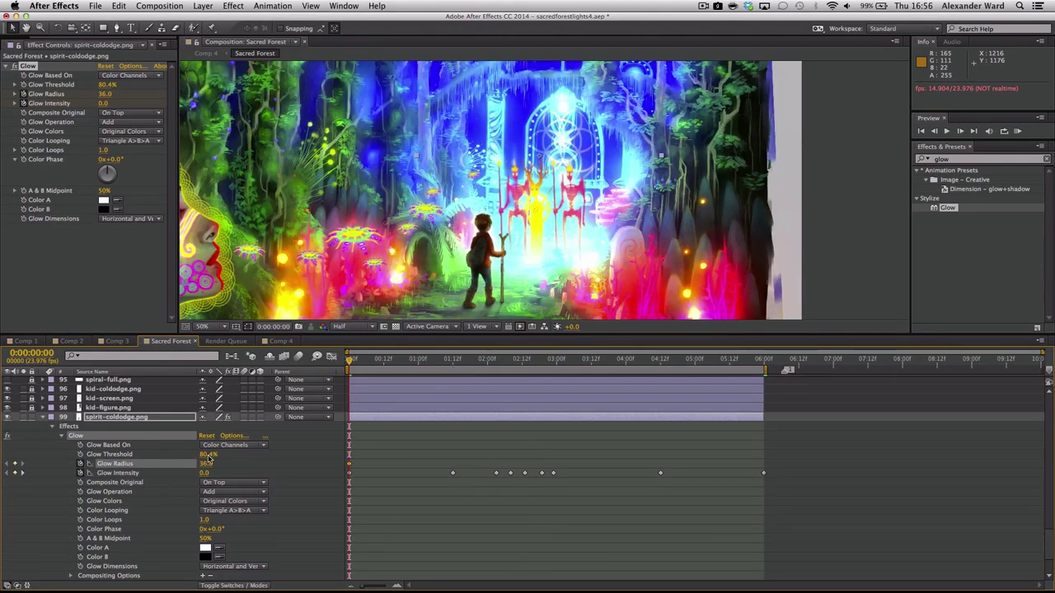
- Keyframe a larger Glow Radius on spirit-coldodge.png at about 0:00:01:11, and lower its Glow Threshold from 0:00:00:00 to about 0:00:02:00
left_click_drag(349, 361, 450, 361)
left_click_drag(206, 463, 314, 463)
left_click_drag(450, 361, 349, 362)
left_click(80, 454)
left_click(487, 361)
left_click_drag(209, 454, 144, 454)
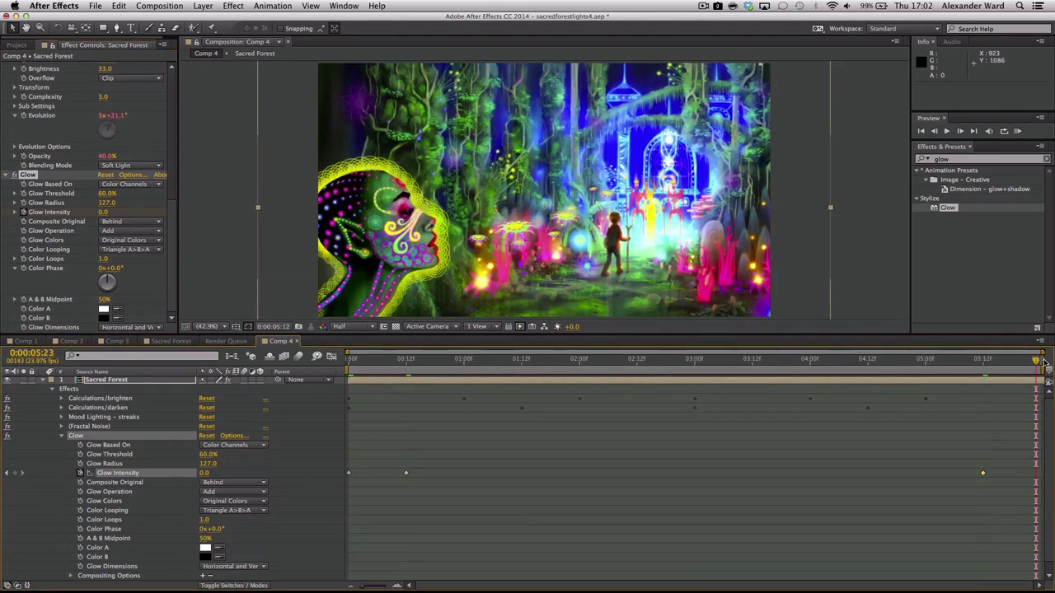
- Check the end of the glow fade in Comp 4, and enlarge the test10.mov render in QuickTime Player
left_click_drag(991, 370, 994, 363)
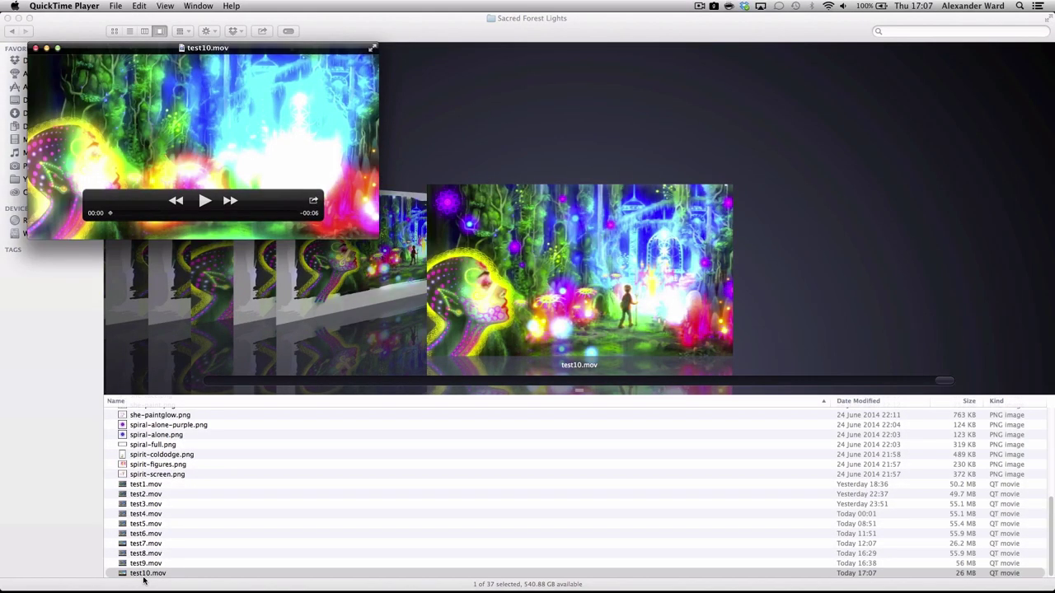
left_click(57, 48)
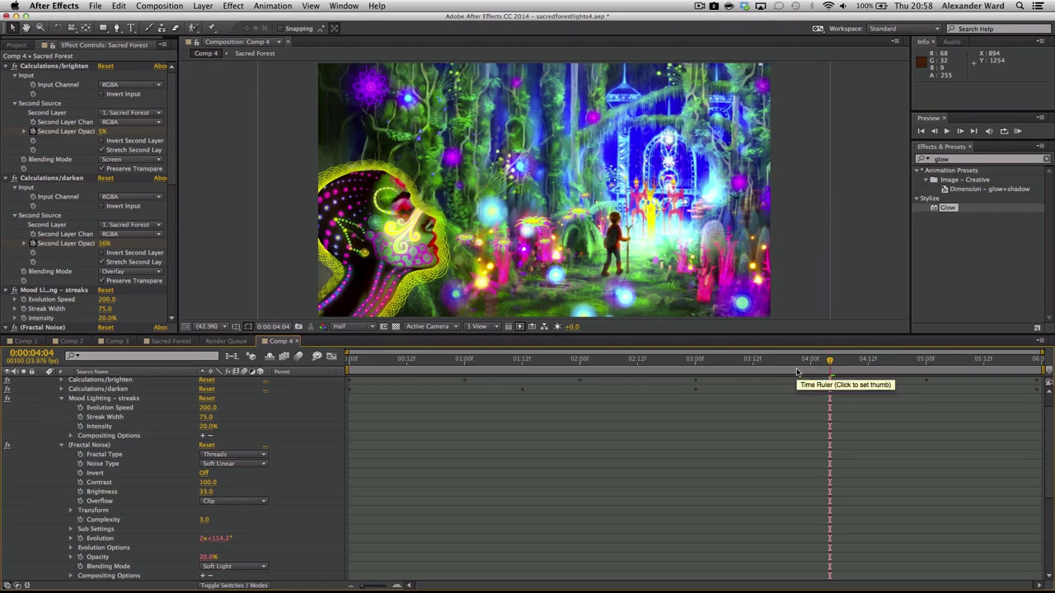
- Return to the Sacred Forest composition, give its viewer more height, and bring the BACKGROUND.jpg layer into view
left_click(170, 340)
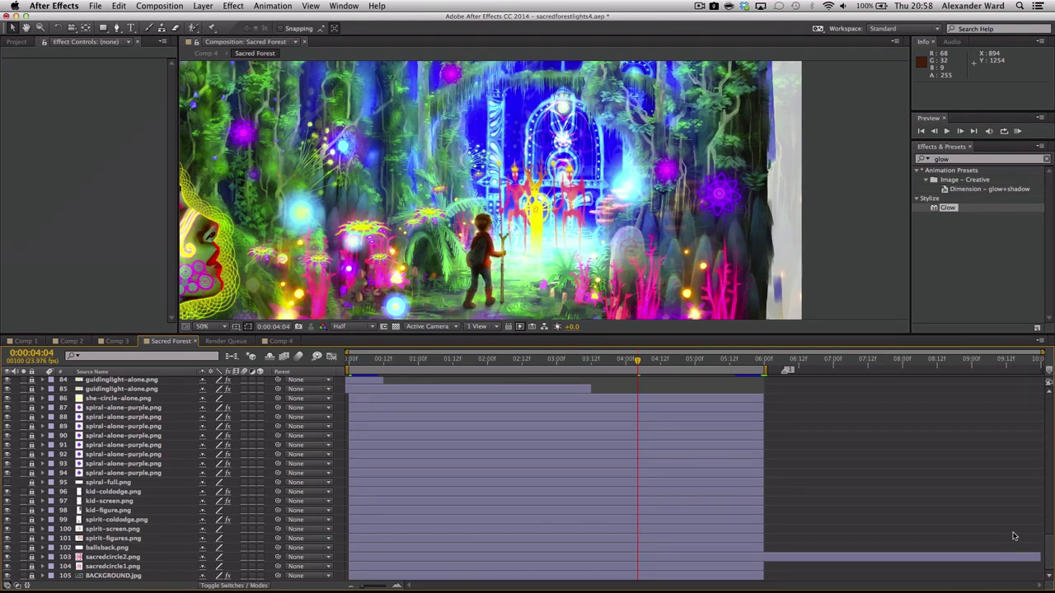
left_click_drag(610, 334, 610, 358)
key("space")
left_click_drag(572, 283, 591, 280)
scroll(592, 280, "up", 1)
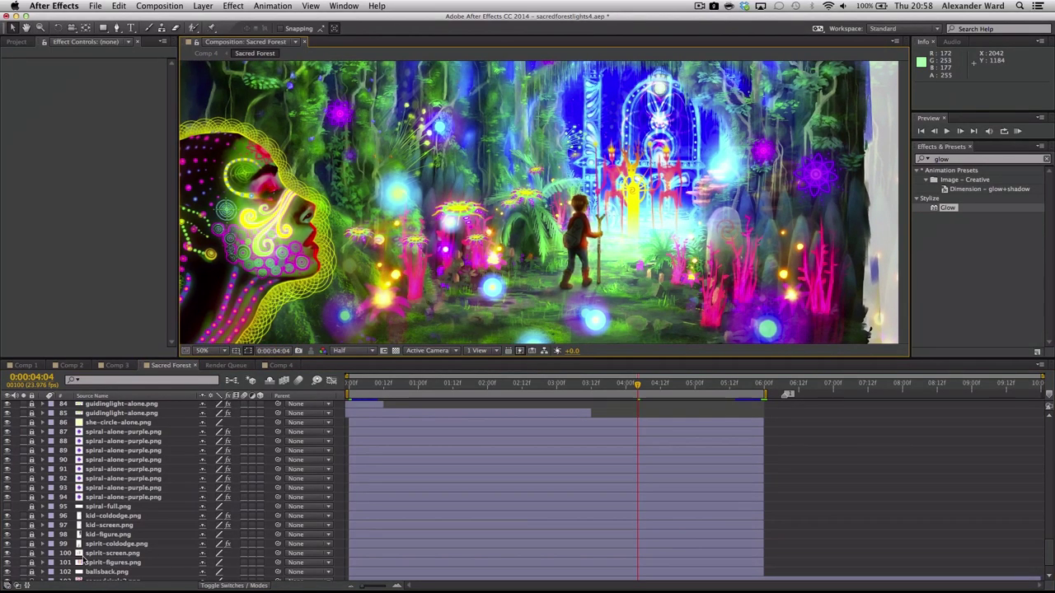
left_click_drag(1048, 544, 1050, 561)
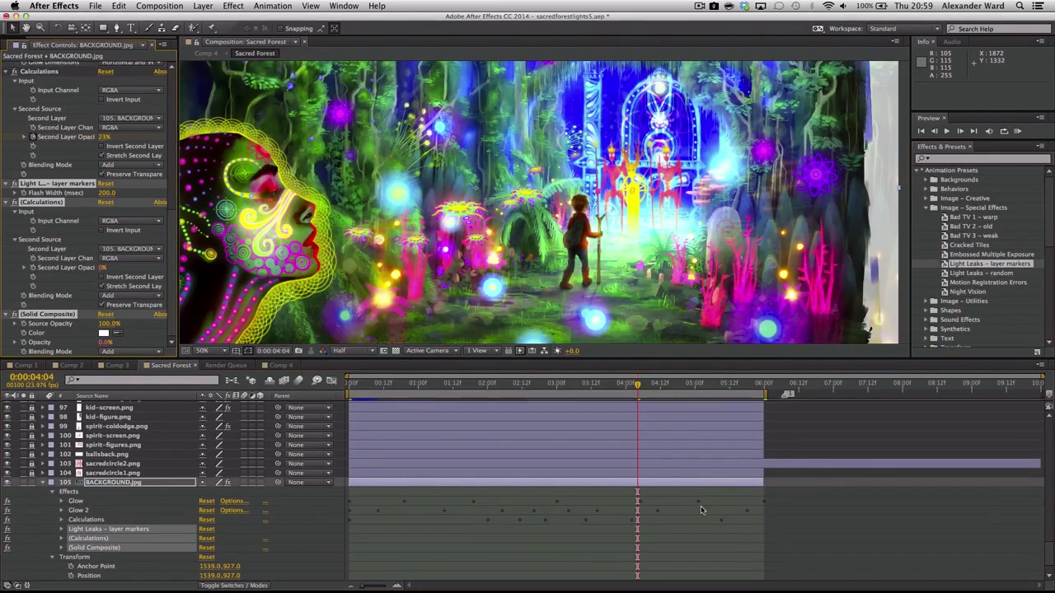
- Try the Mood Lighting - digital preset on the BACKGROUND.jpg layer, and undo it
left_click(926, 197)
scroll(1040, 225, "down", 5)
left_click_drag(989, 259, 701, 483)
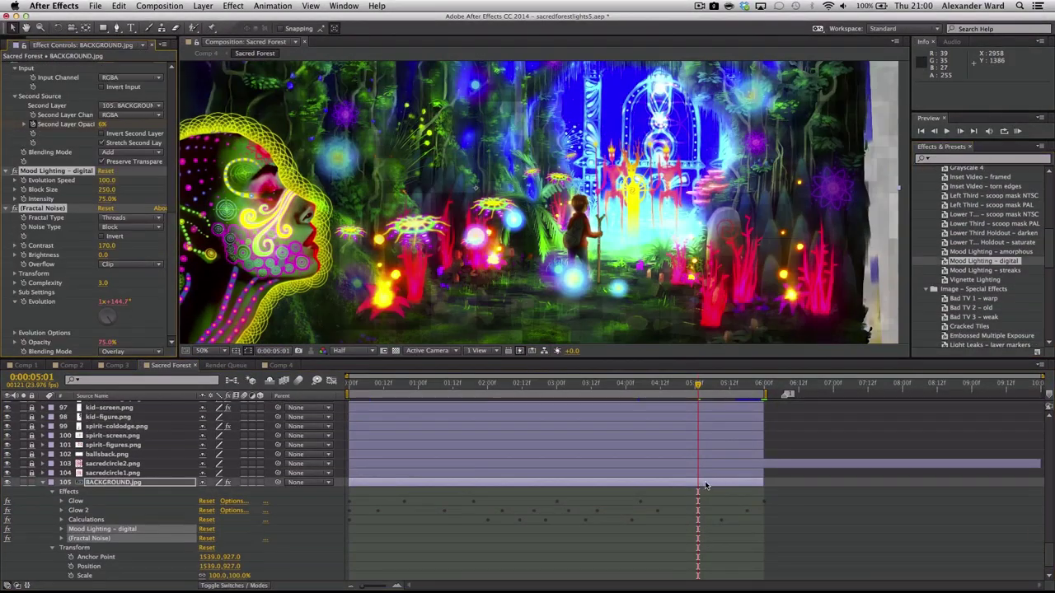
key("super+z")
scroll(1037, 317, "down", 10)
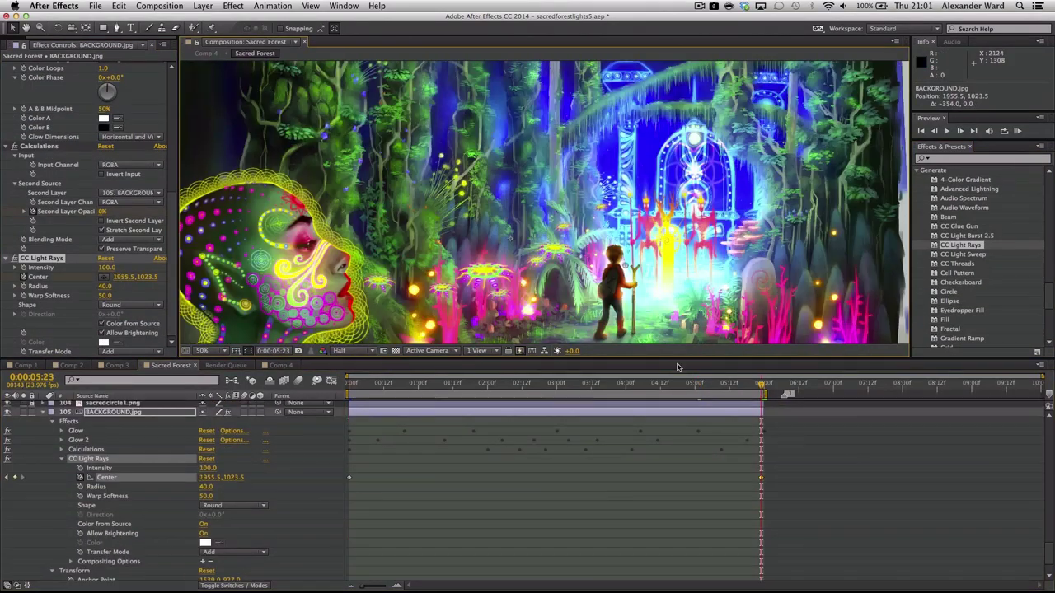
- Set CC Light Rays on BACKGROUND.jpg to Radius 38, Warp Softness 39 and Shape Square, with an animated Direction of 118°
mouse_move(208, 468)
left_mouse_down()
mouse_move(257, 503)
mouse_move(204, 487)
left_mouse_up()
type("00")
left_click_drag(206, 496, 232, 520)
left_click(233, 505)
left_click(224, 516)
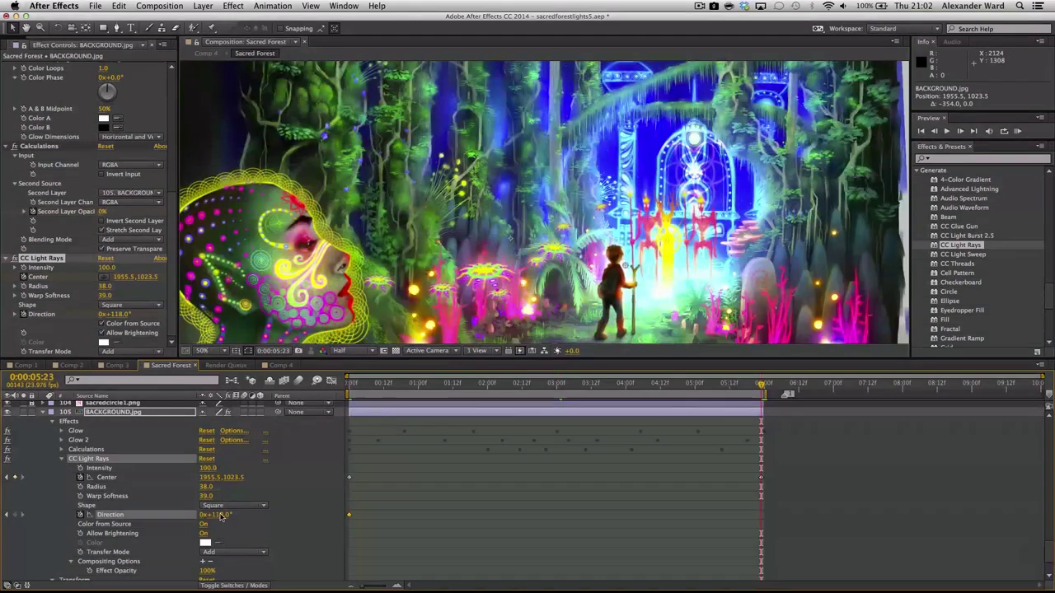
left_click(728, 385)
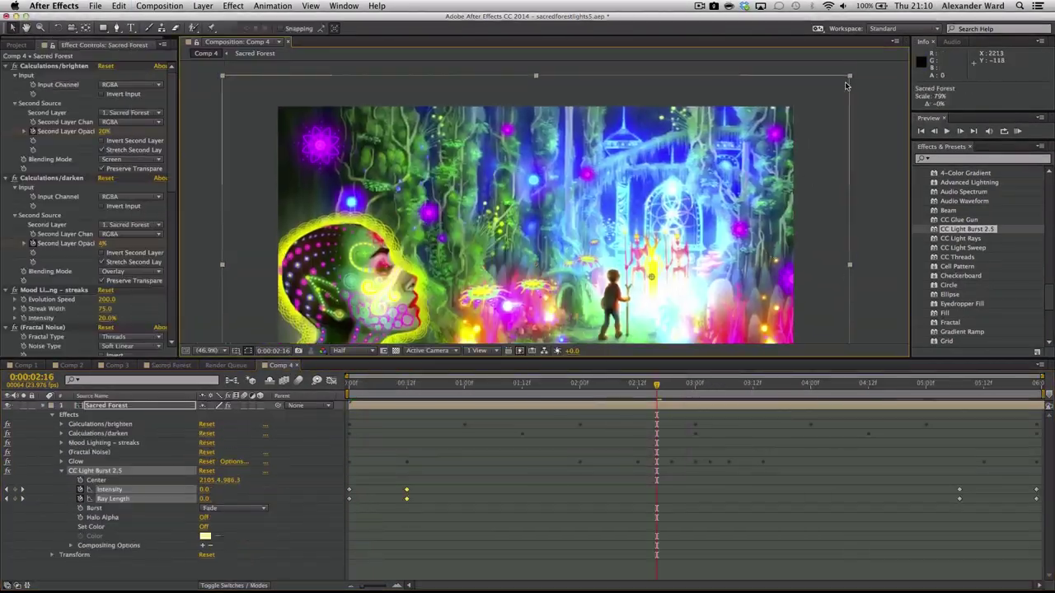
- Scale the Sacred Forest layer down slightly in Comp 4 and shift it to reframe the scene
left_click_drag(846, 86, 826, 94)
left_click_drag(732, 207, 697, 204)
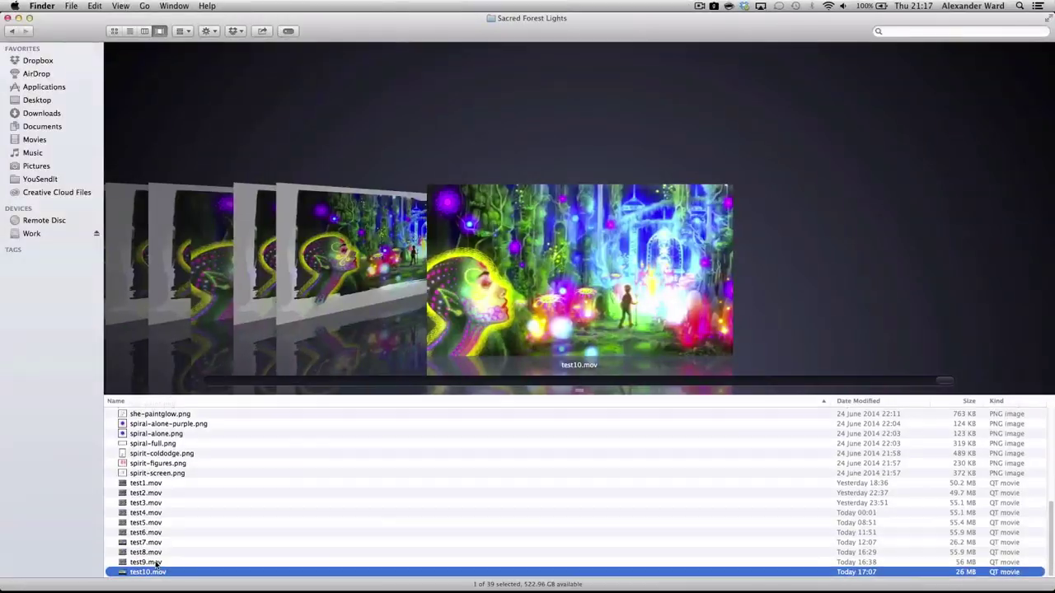
- Open the Comp 4.mov render from the Sacred Forest Lights folder in QuickTime Player and enlarge its window
left_click(147, 453)
double_click(146, 454)
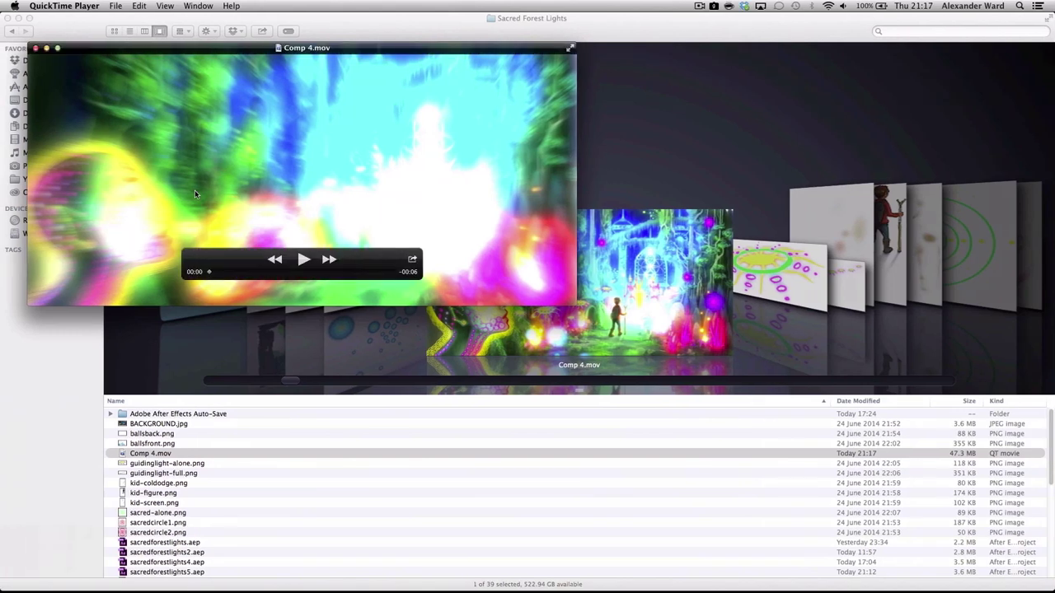
left_click(57, 48)
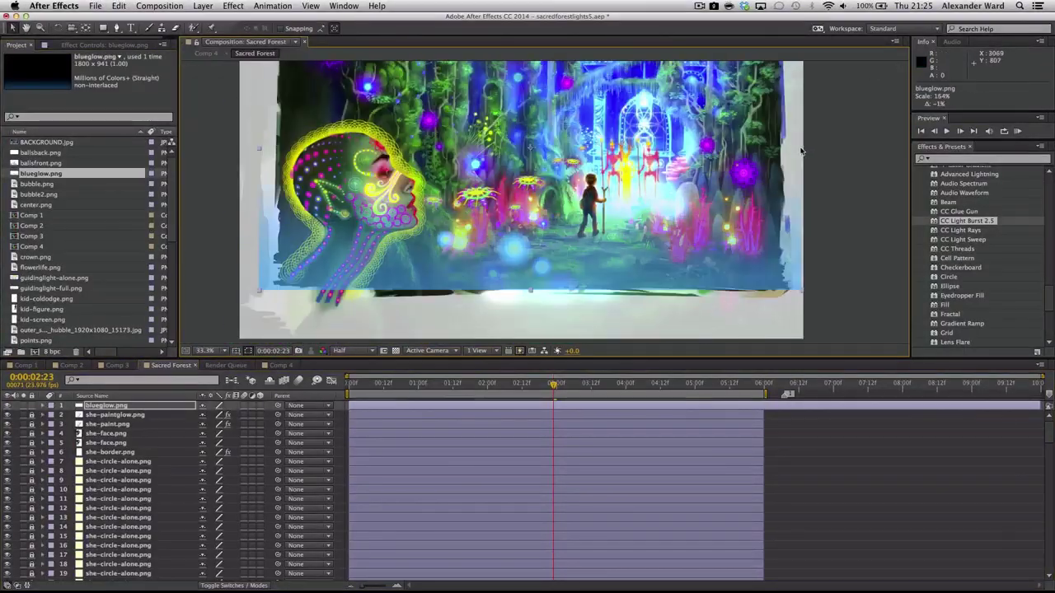
- Shrink blueglow.png slightly, change its blending mode and shift it down the Sacred Forest scene, and preview the composition
left_click_drag(801, 150, 790, 151)
right_click(119, 406)
mouse_move(219, 307)
left_click(294, 287)
left_click_drag(718, 281, 717, 293)
left_click(655, 312)
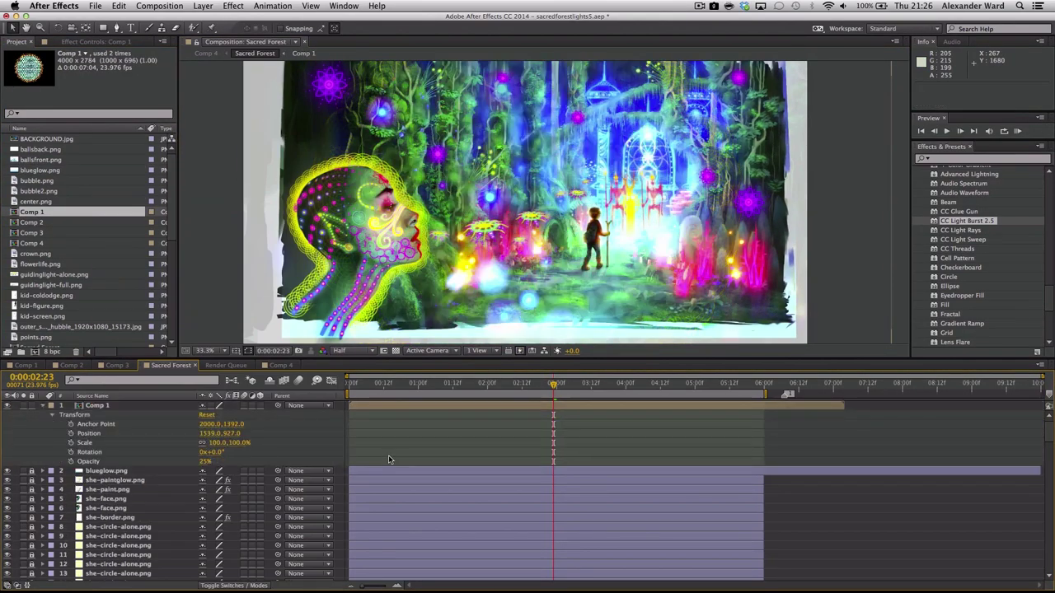
key("space")
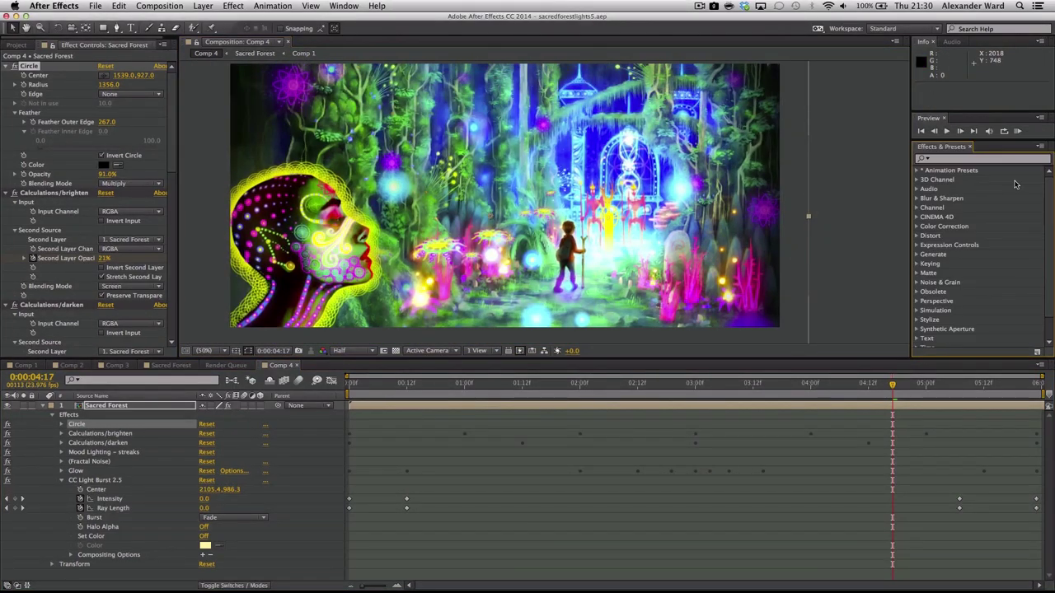
- Queue Comp 4 for rendering with the output file name SacredForestAFX.mov, and start the render
left_click(159, 6)
left_click(198, 66)
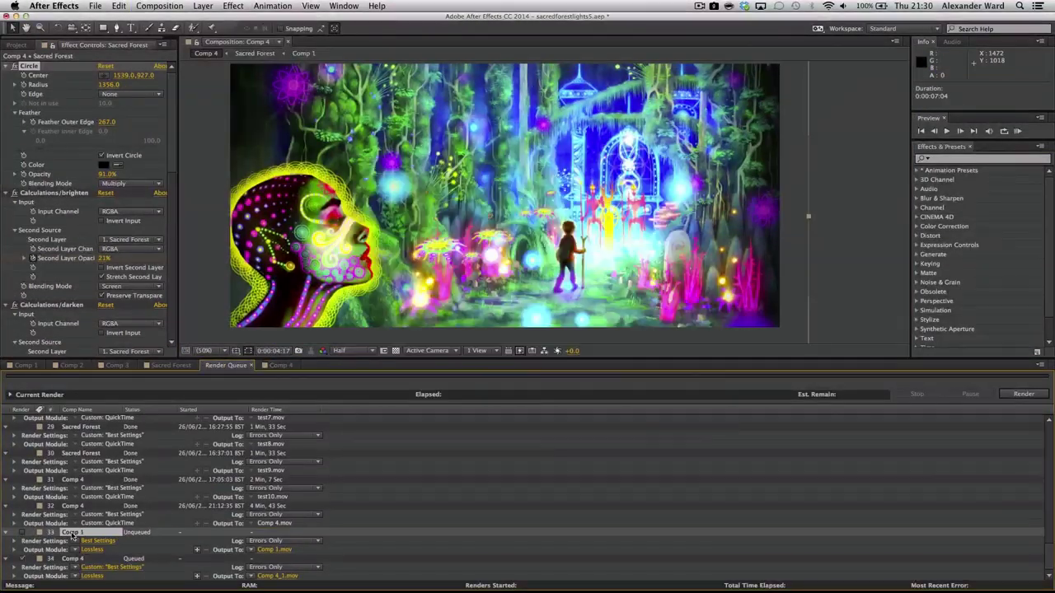
left_click(274, 575)
type("SacredForestAFX")
key("Return")
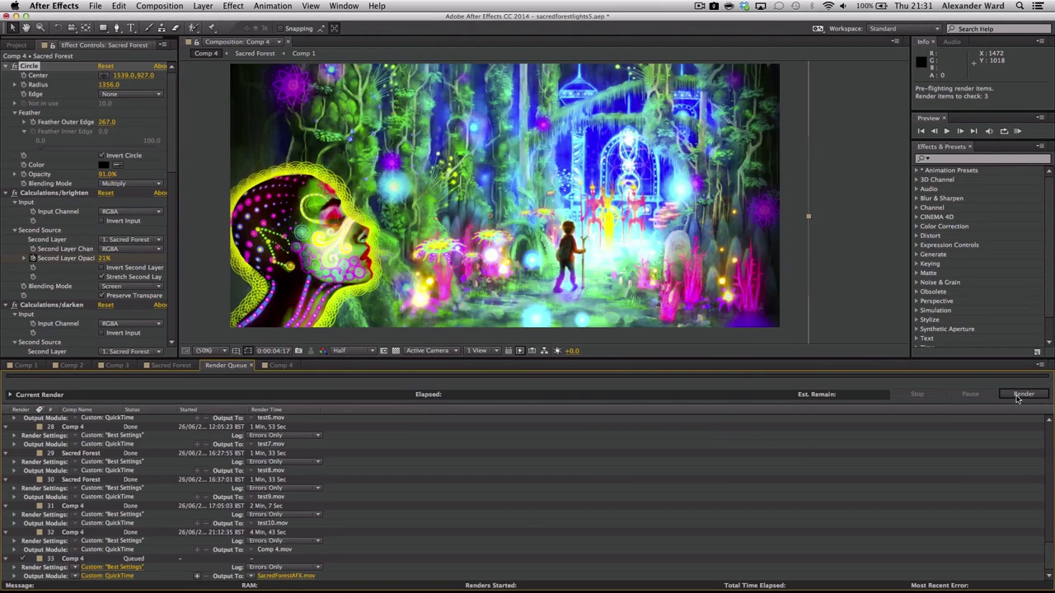
left_click(1022, 394)
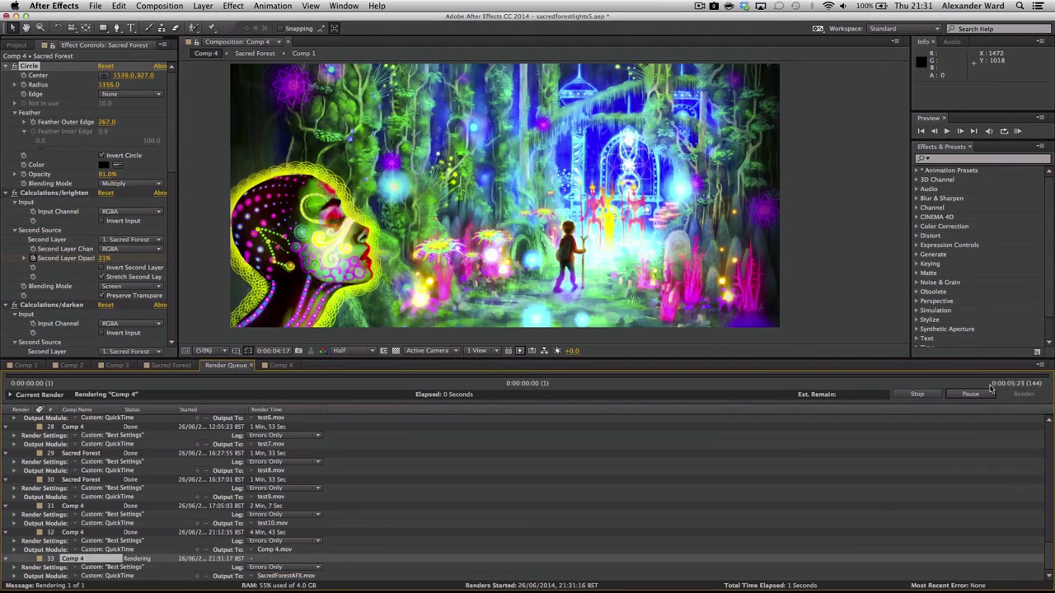